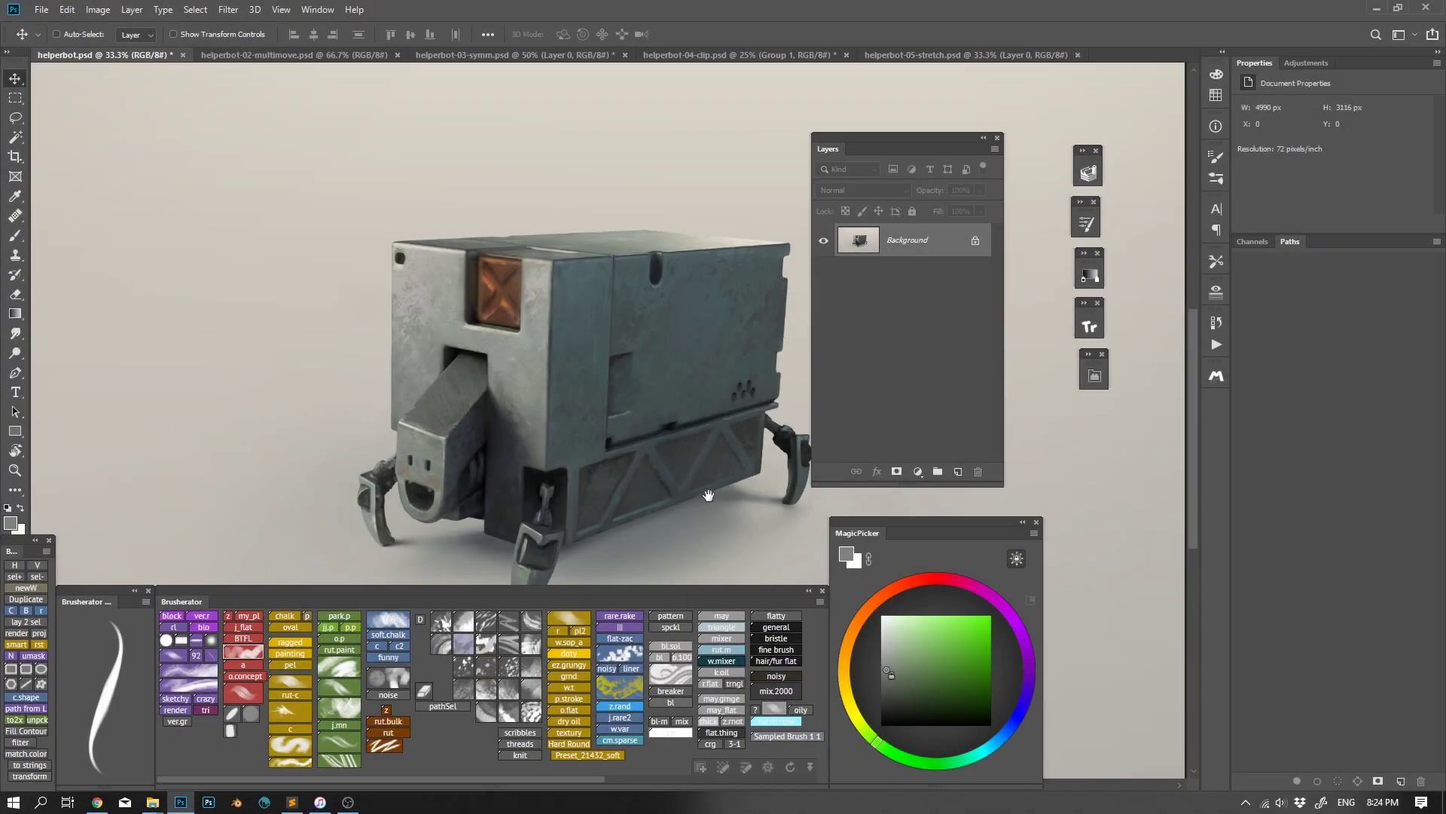
# Expand the collapsed Layer Factory panel over the canvas and place it beside the Layers panel
pyautogui.scroll(-2, 680, 459)
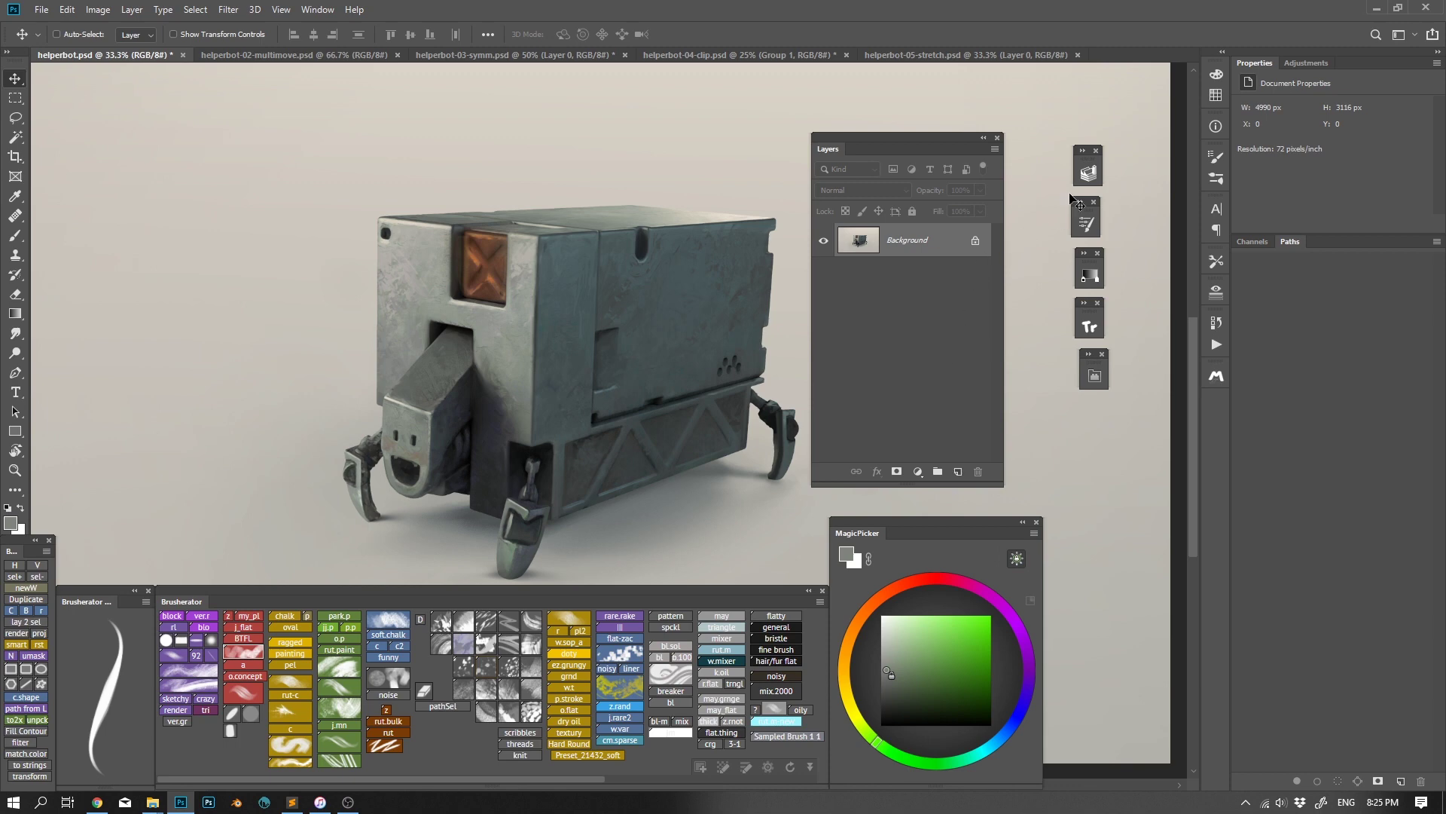
pyautogui.moveTo(1085, 153); pyautogui.dragTo(309, 128)
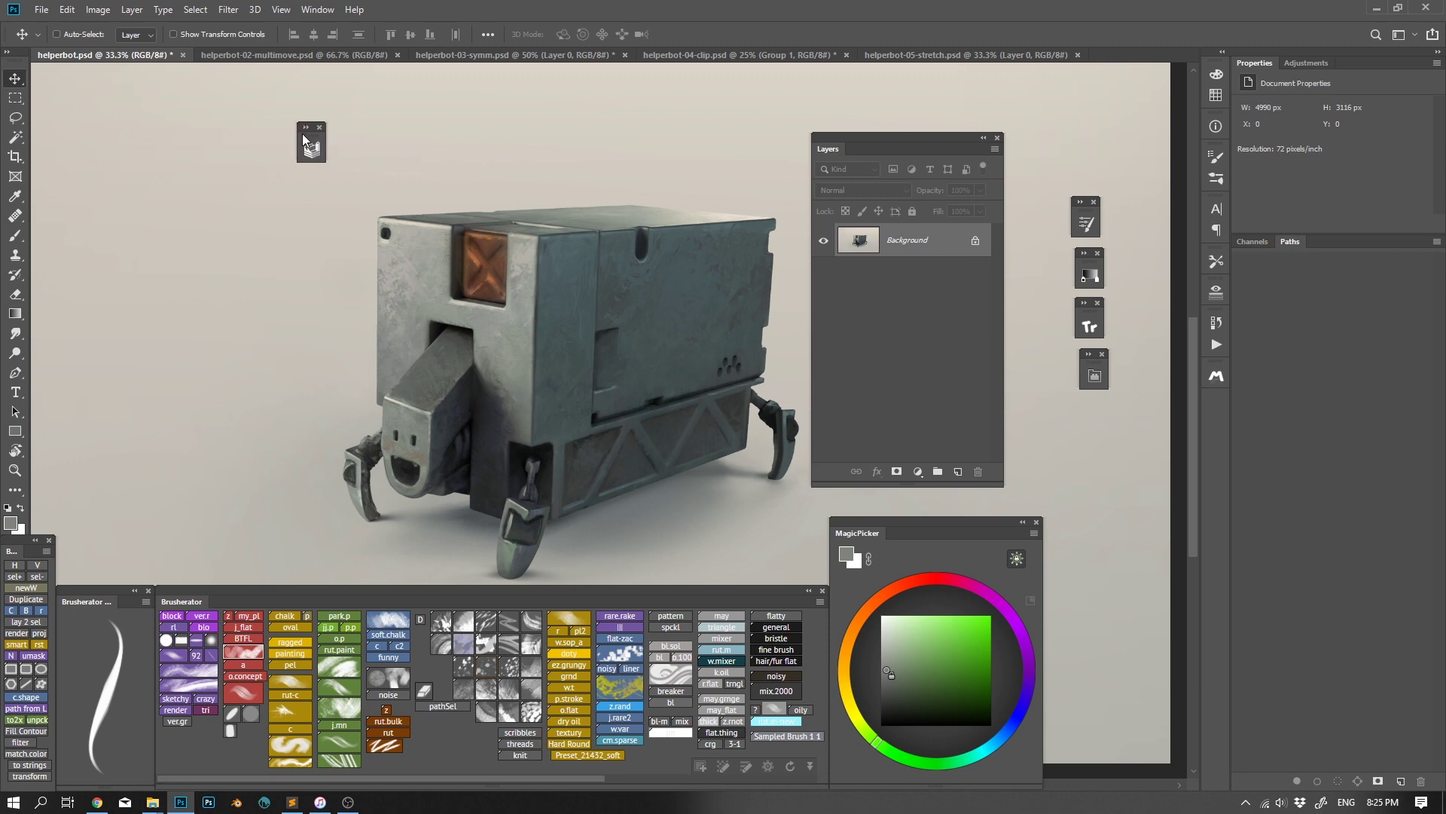
pyautogui.click(305, 143)
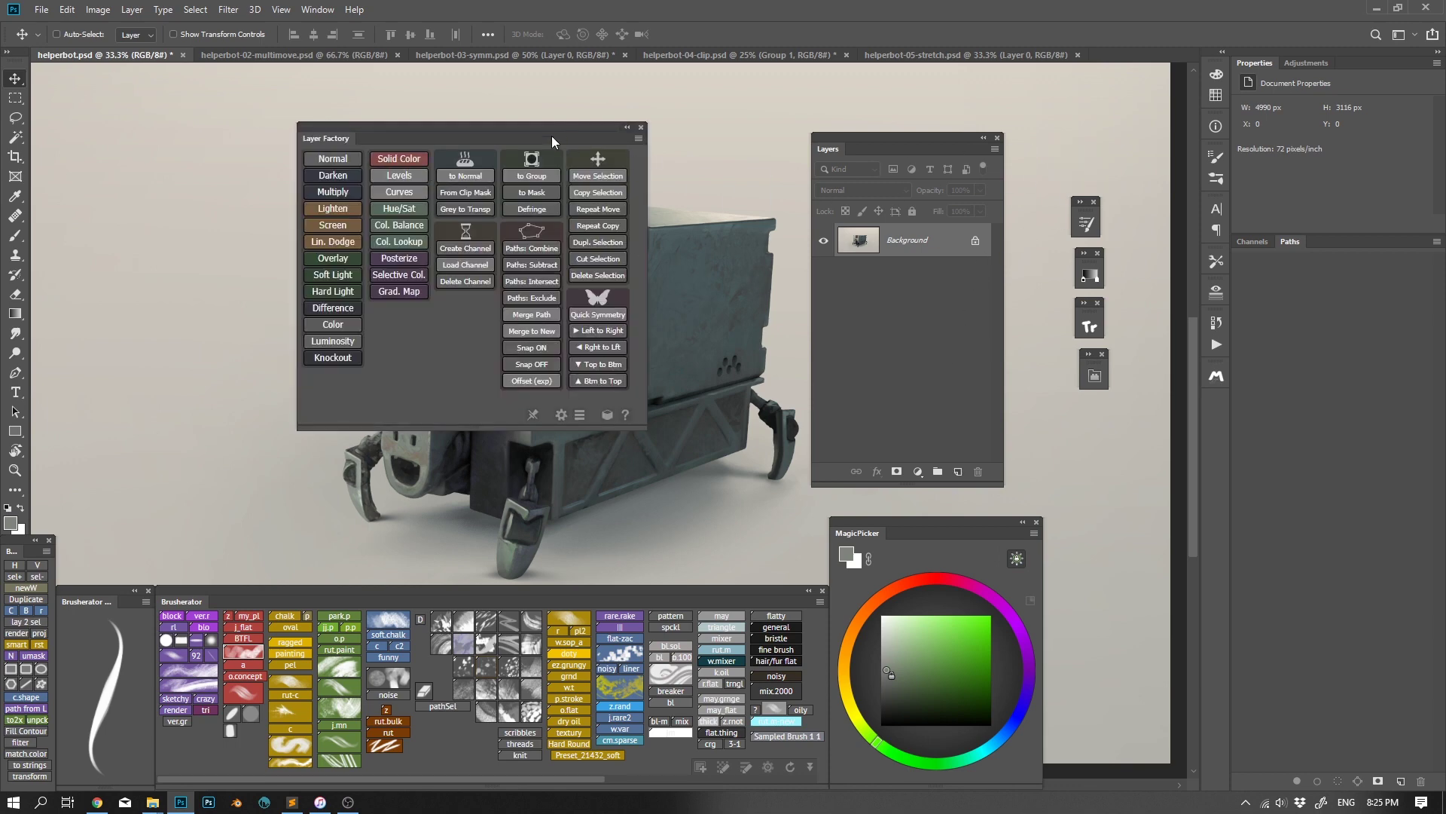
pyautogui.moveTo(551, 136); pyautogui.dragTo(676, 136)
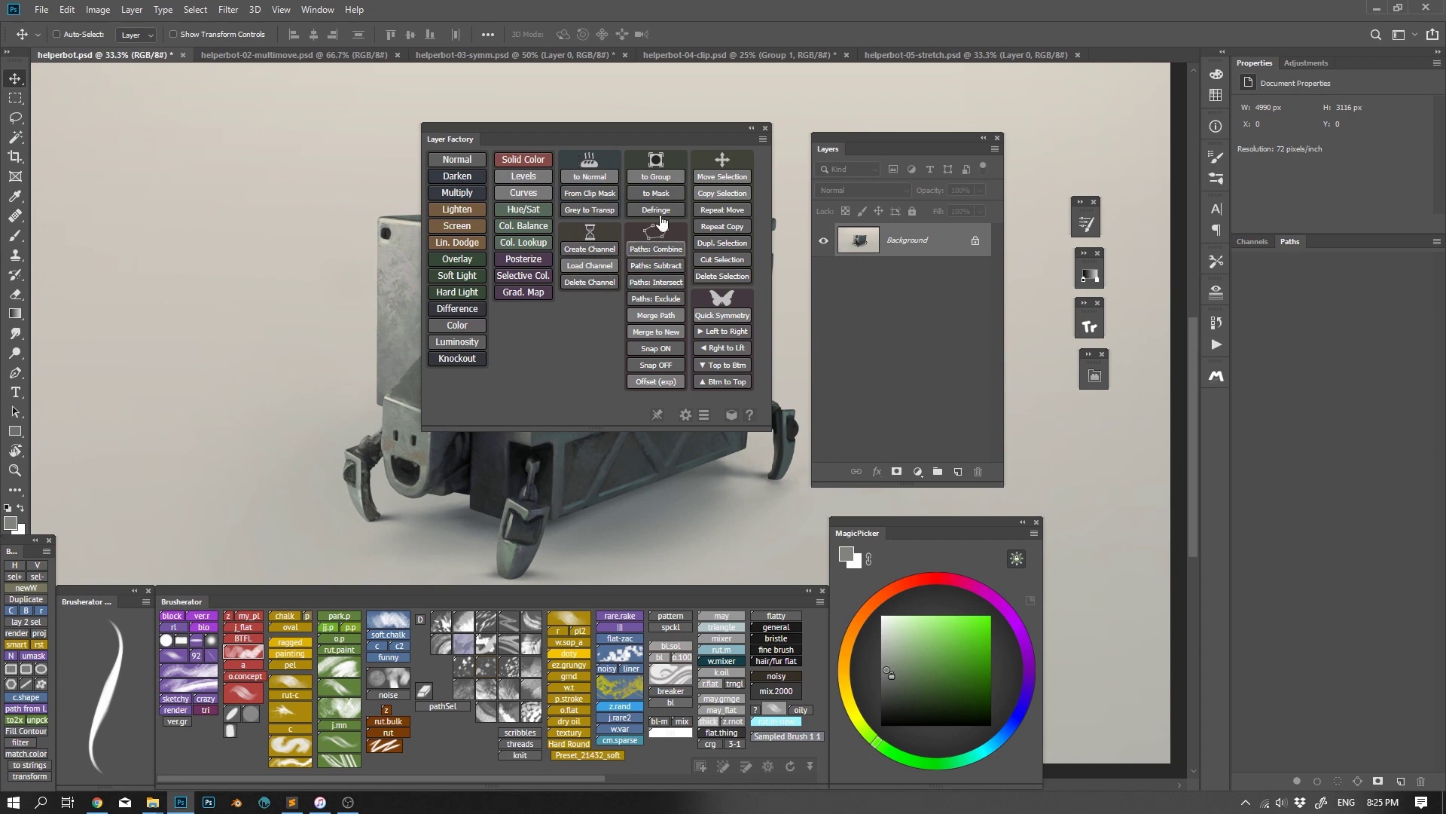
# Hide all Layer Factory modules except Add Layers and Adjustments
pyautogui.click(686, 417)
pyautogui.moveTo(485, 237); pyautogui.dragTo(483, 368)
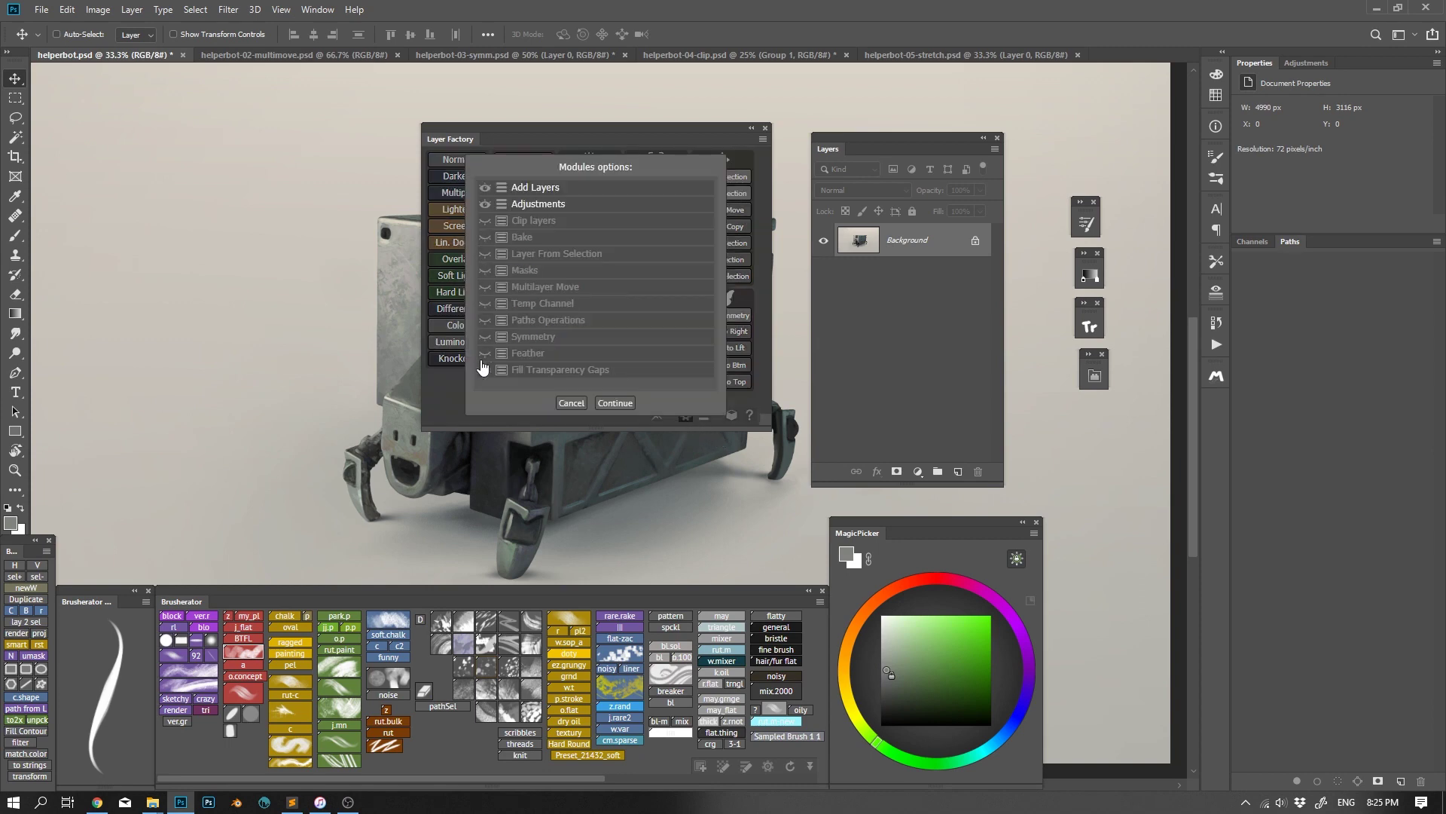
pyautogui.click(615, 403)
pyautogui.click(685, 417)
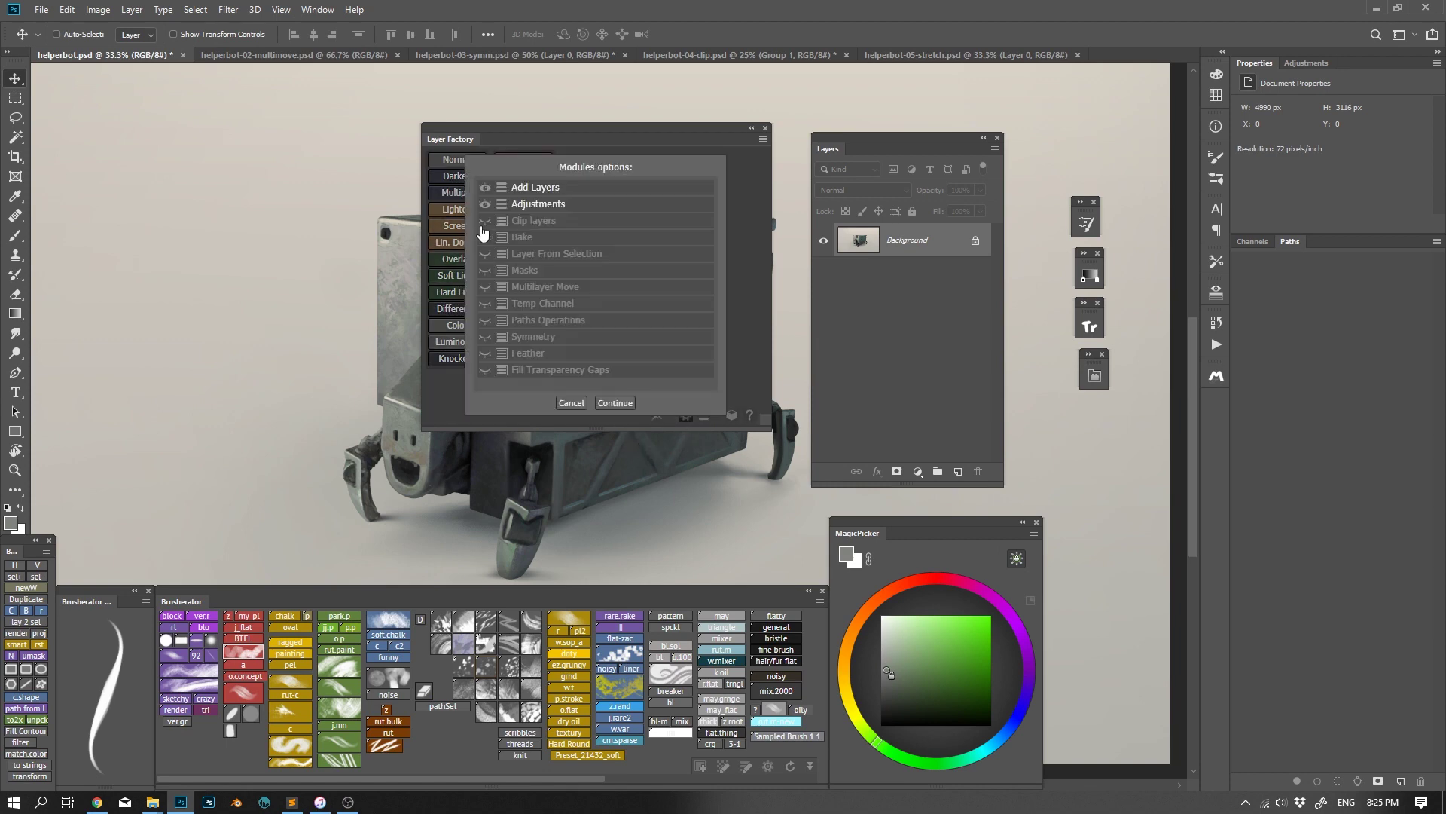
pyautogui.moveTo(485, 220); pyautogui.dragTo(484, 371)
pyautogui.click(629, 405)
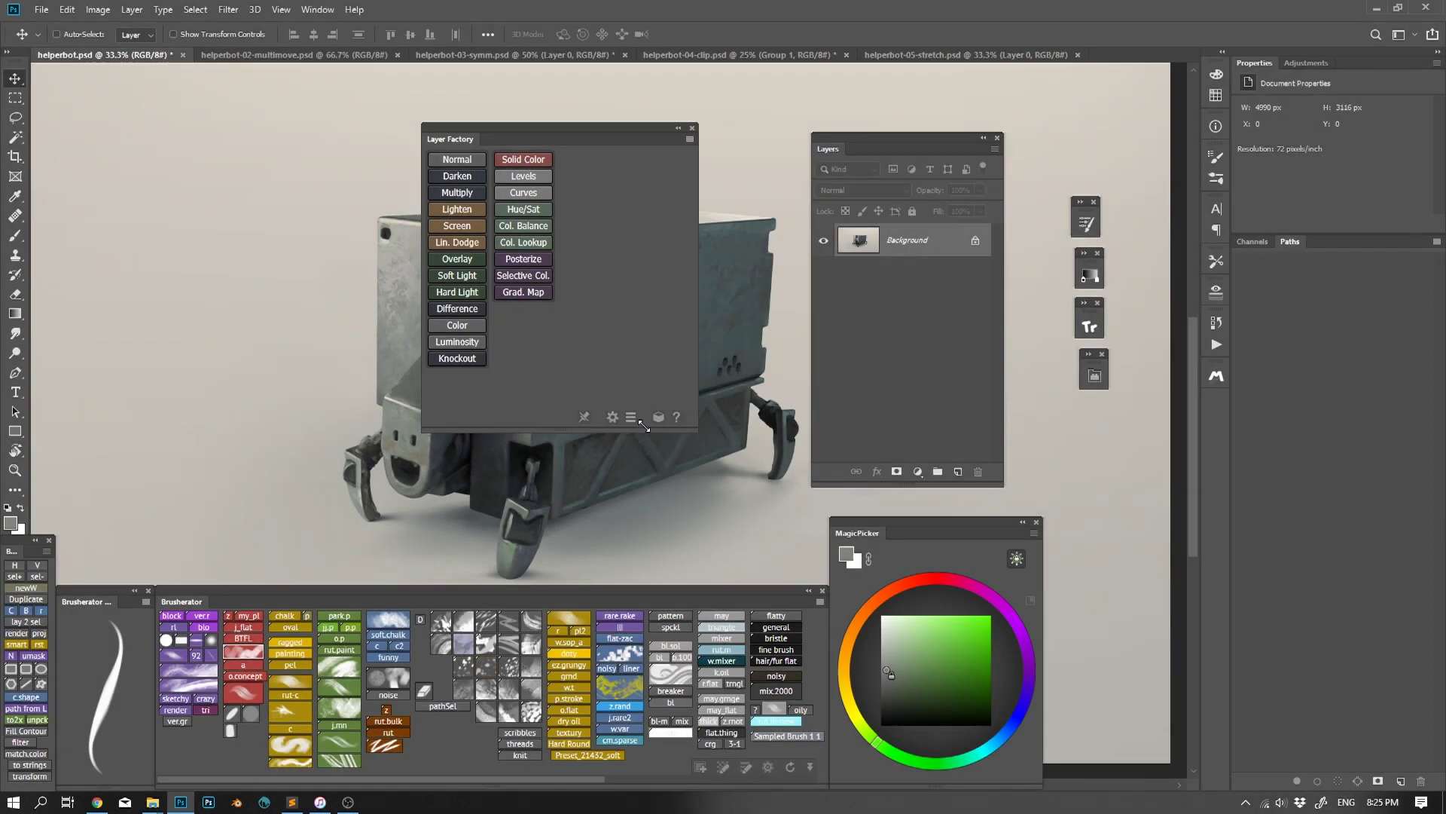
# Shrink the Layer Factory panel to fit its two button columns and move it right beside the Layers panel
pyautogui.moveTo(693, 428); pyautogui.dragTo(570, 385)
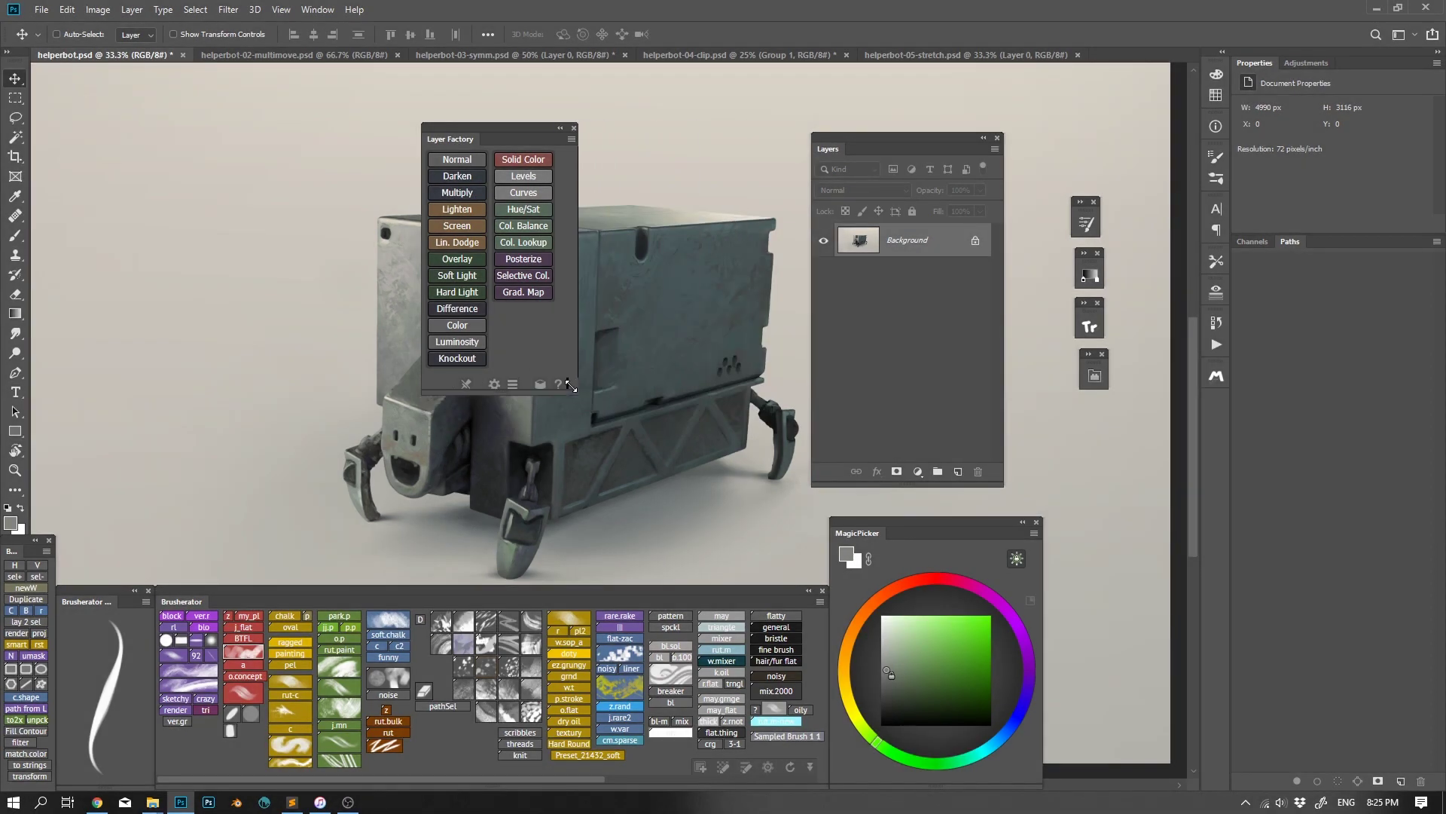
pyautogui.moveTo(535, 135); pyautogui.dragTo(736, 141)
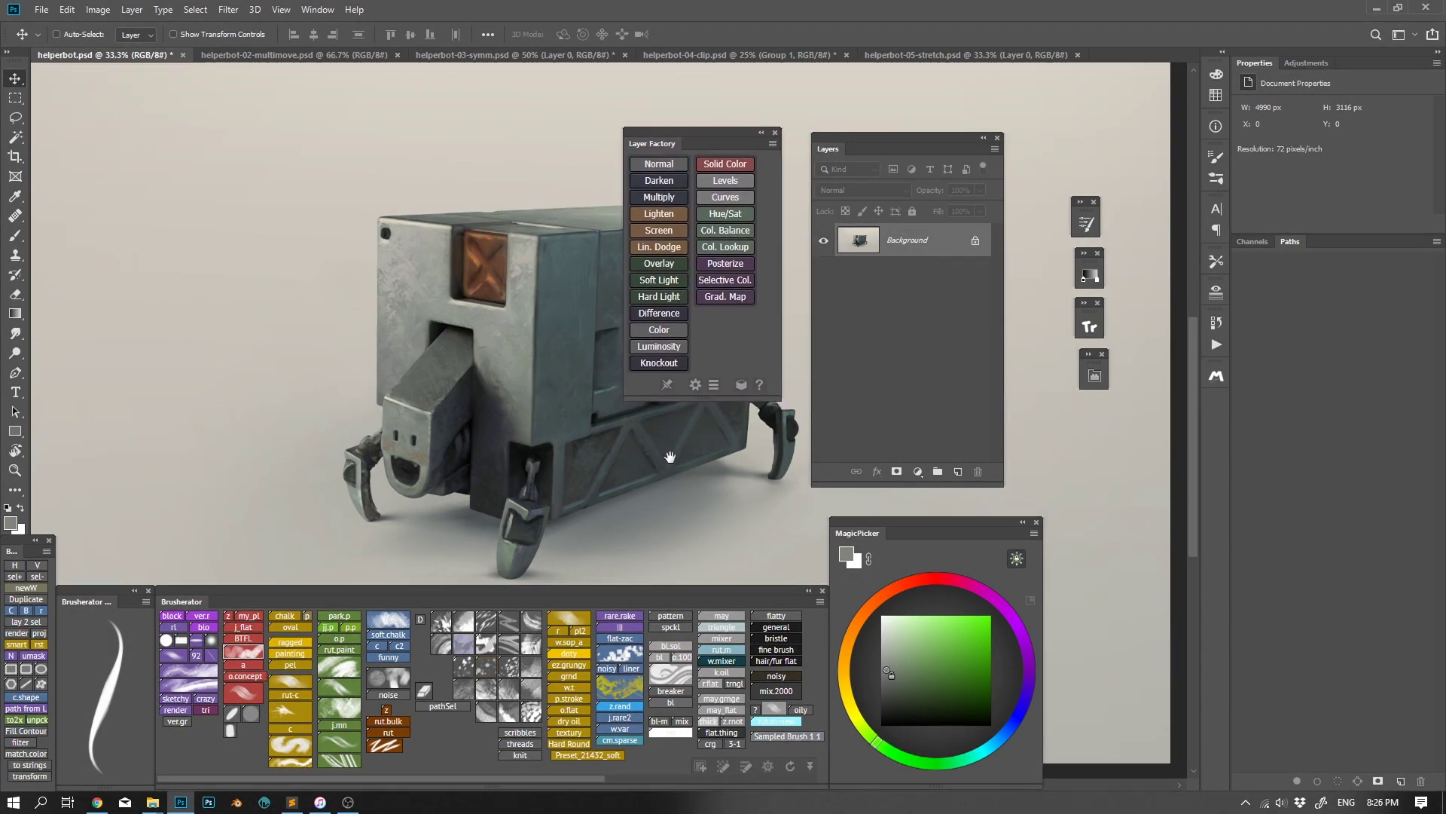
pyautogui.moveTo(671, 457); pyautogui.dragTo(618, 451)
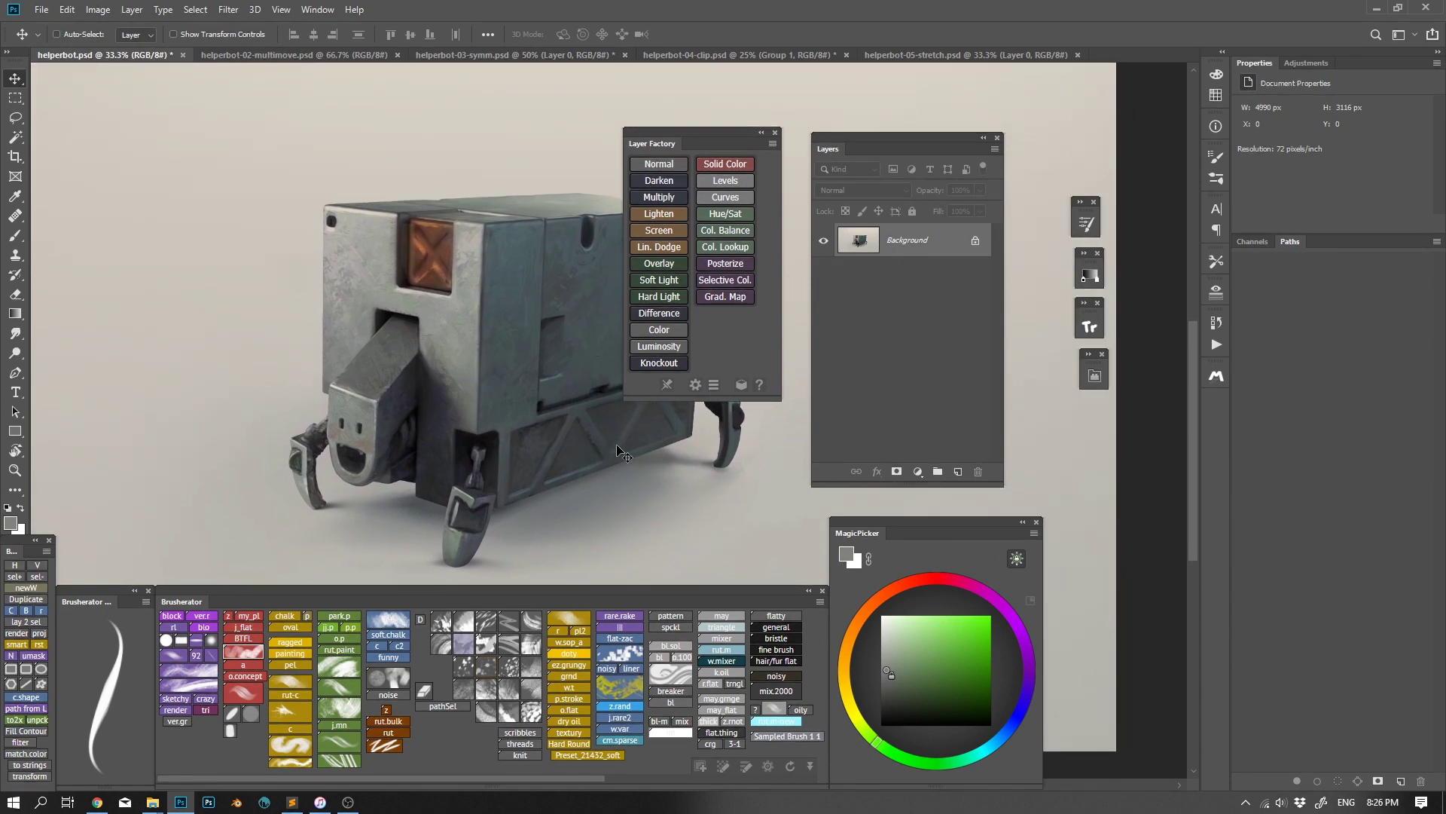
# Add a Normal layer above Background from Layer Factory
pyautogui.press('F2')
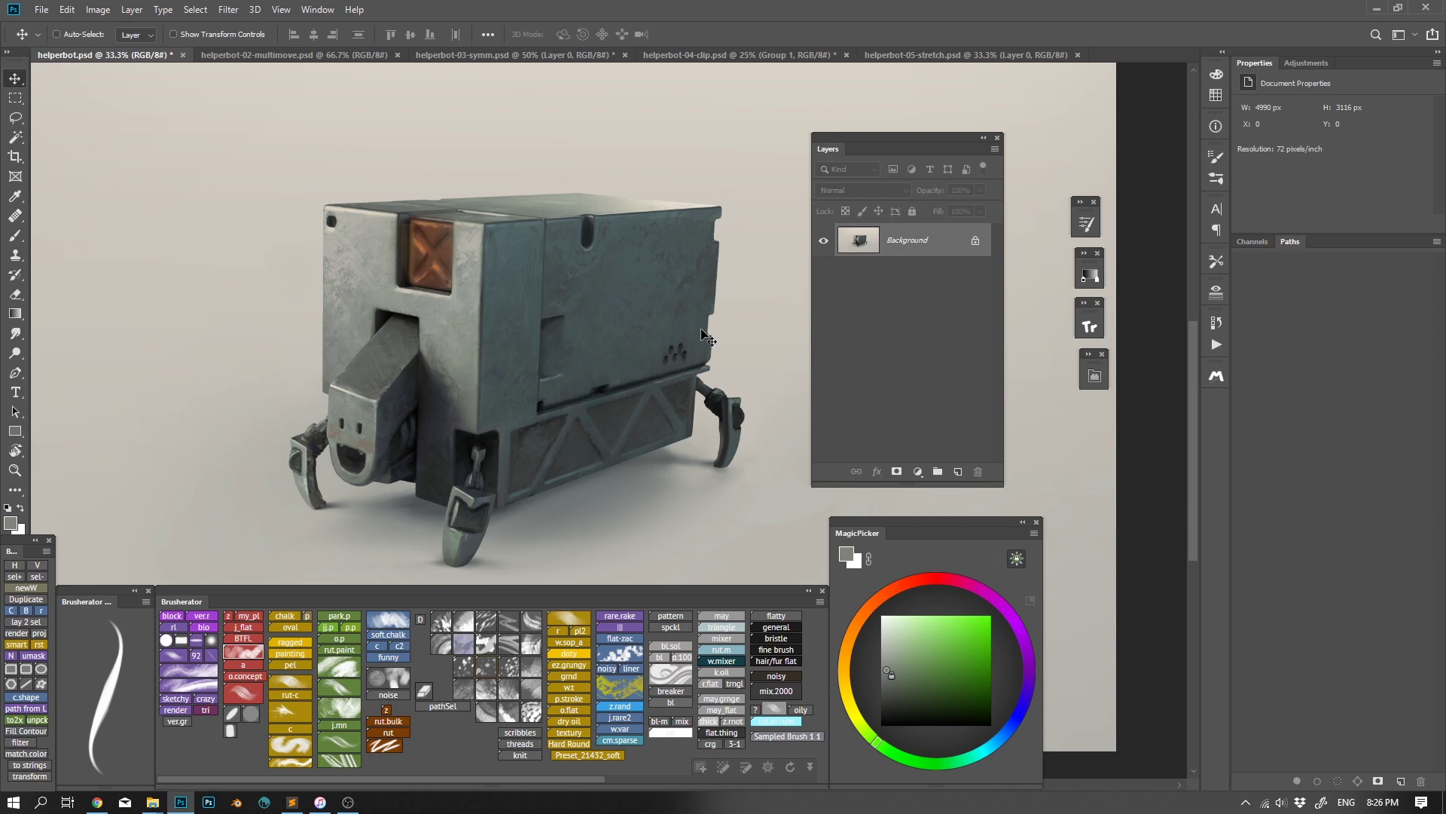
pyautogui.hotkey('ctrl', 'F2')
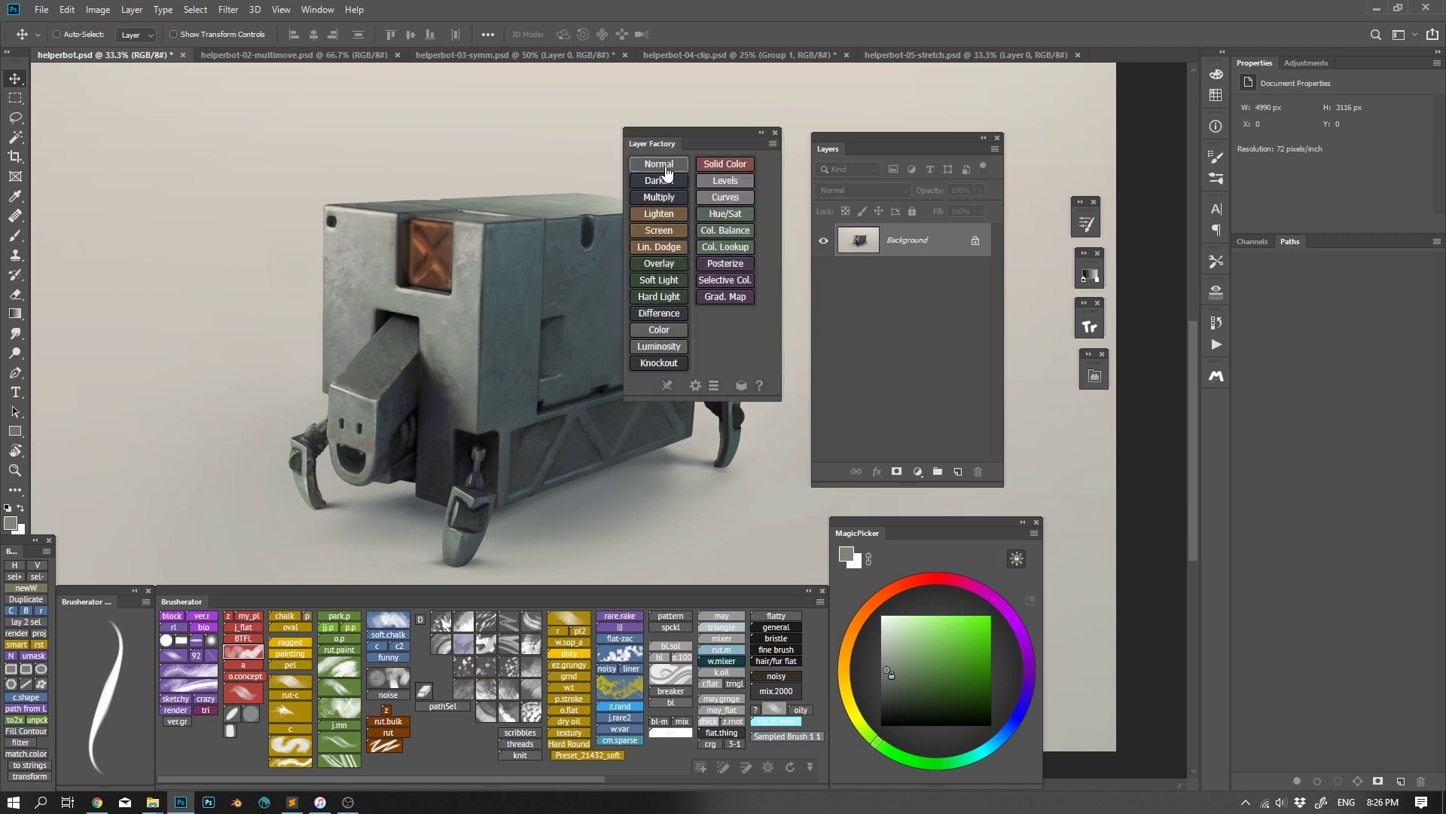
pyautogui.click(666, 171)
# Brush light greys sampled from the robot along the edges and surface of its front face on the new layer
pyautogui.press('b')
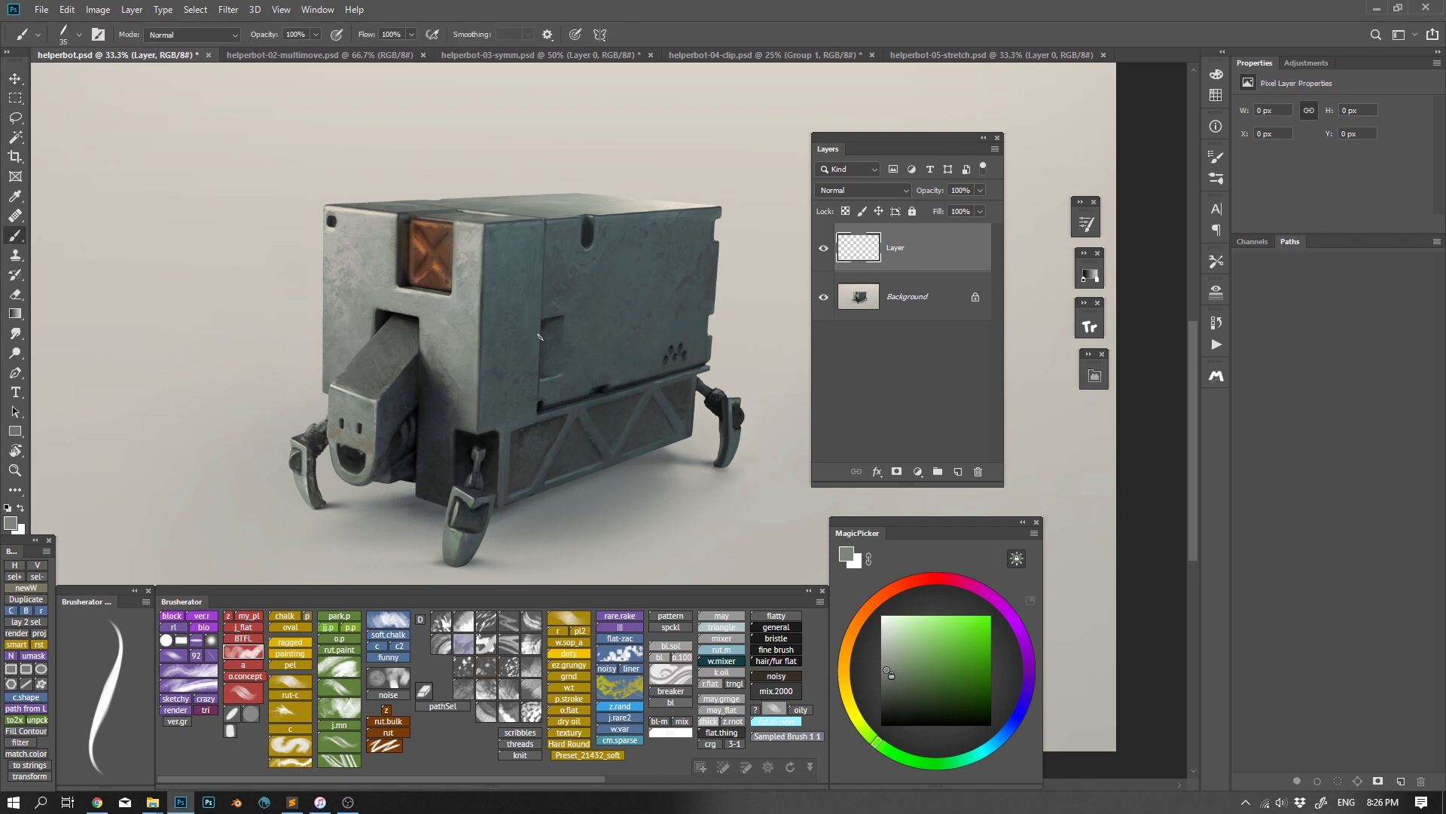
pyautogui.keyDown('alt'); pyautogui.click(472, 371); pyautogui.keyUp('alt')
pyautogui.press('d')
pyautogui.press('x')
pyautogui.moveTo(478, 232)
pyautogui.mouseDown()
pyautogui.moveTo(487, 310)
pyautogui.moveTo(472, 412)
pyautogui.mouseUp()
pyautogui.hotkey('ctrl', 'z')
pyautogui.keyDown('alt'); pyautogui.click(471, 362); pyautogui.keyUp('alt')
pyautogui.press(']')
pyautogui.moveTo(469, 363)
pyautogui.mouseDown()
pyautogui.moveTo(463, 419)
pyautogui.moveTo(432, 378)
pyautogui.moveTo(435, 476)
pyautogui.mouseUp()
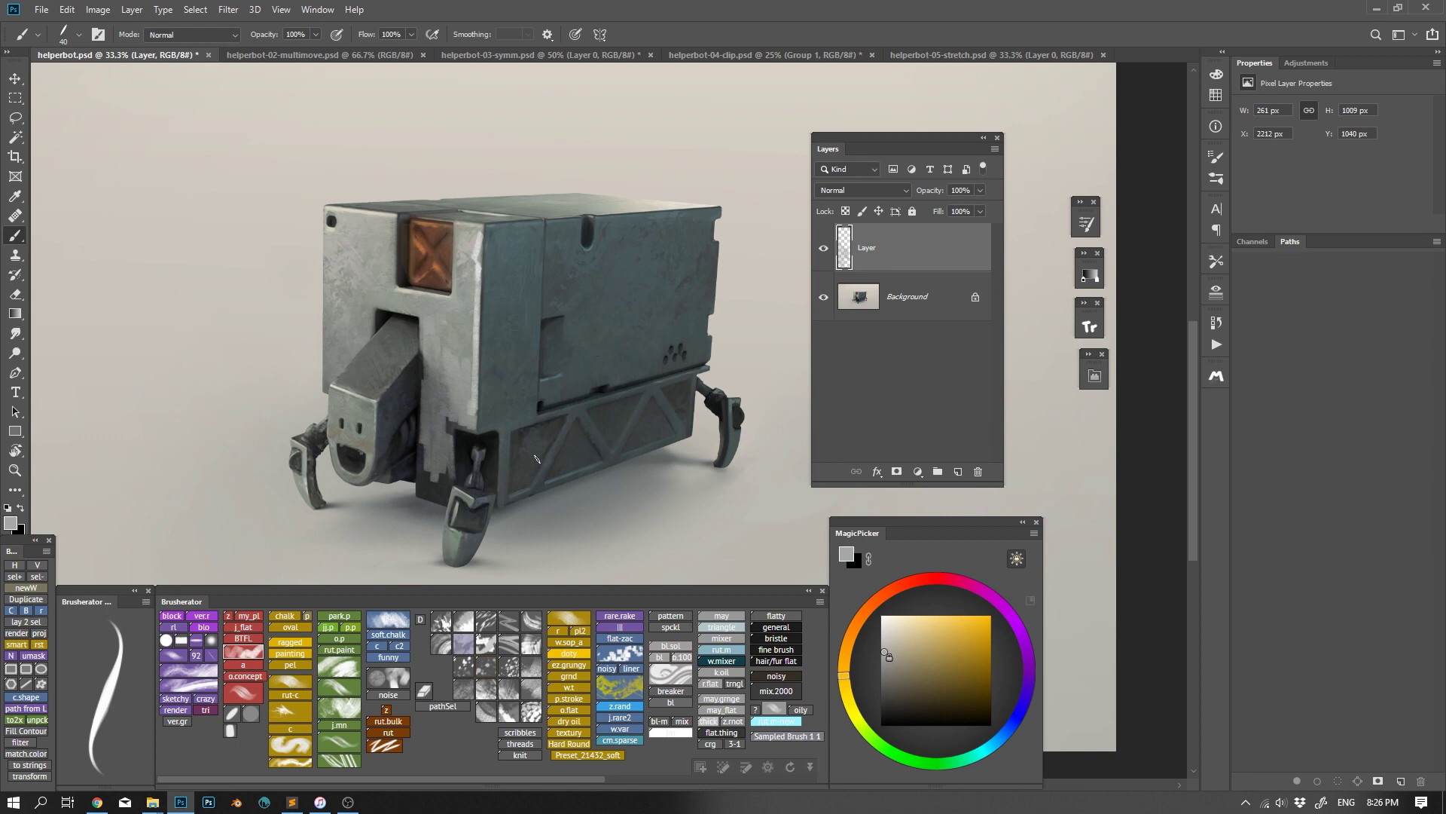
pyautogui.keyDown('alt'); pyautogui.click(452, 366); pyautogui.keyUp('alt')
pyautogui.moveTo(339, 266); pyautogui.dragTo(328, 380)
pyautogui.moveTo(354, 226); pyautogui.dragTo(354, 233)
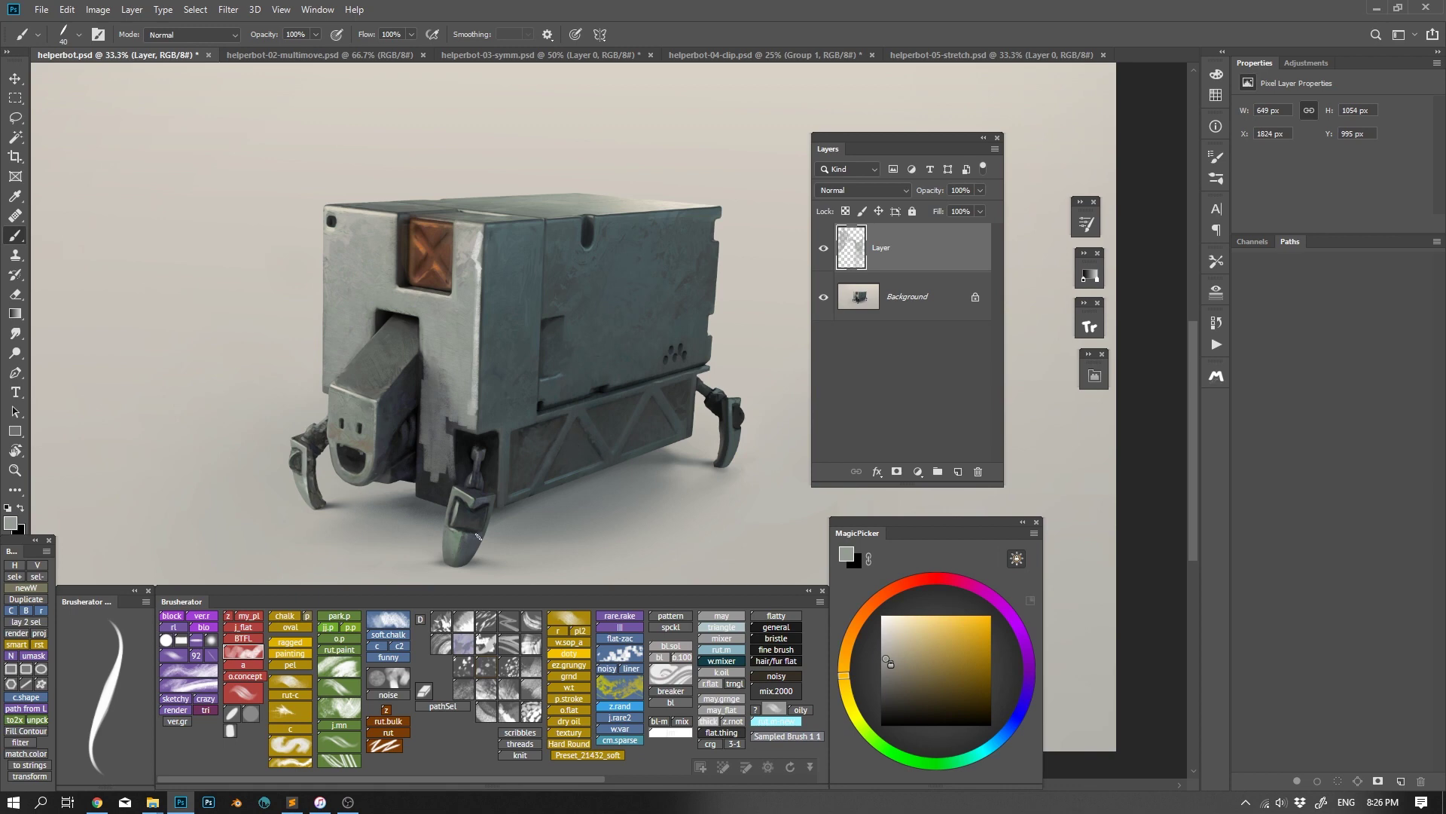
# Add an Overlay layer clipped to the painted layer and brush saturated yellow over the robot's front face
pyautogui.hotkey('ctrl', 'F2')
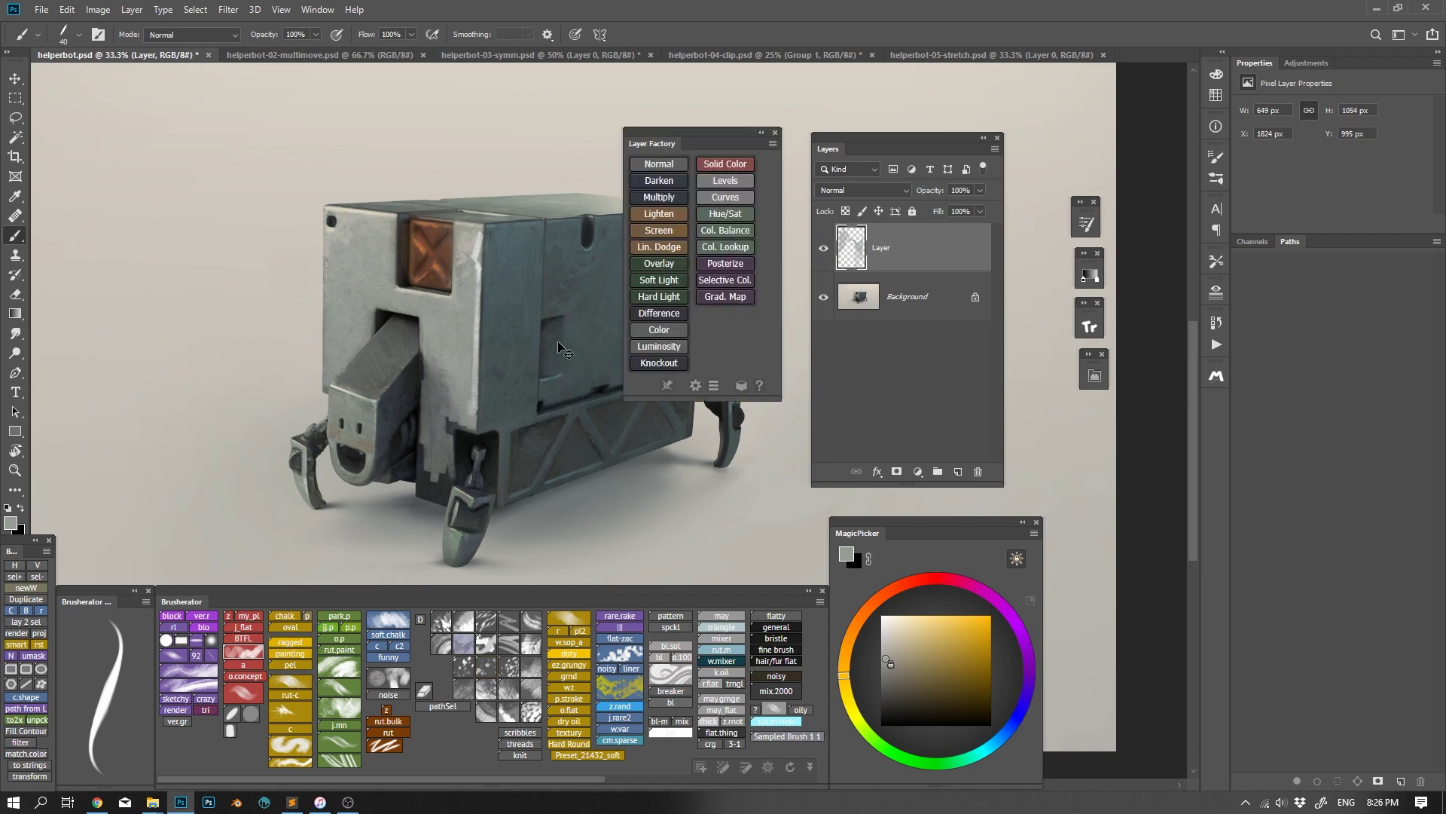
pyautogui.click(673, 269)
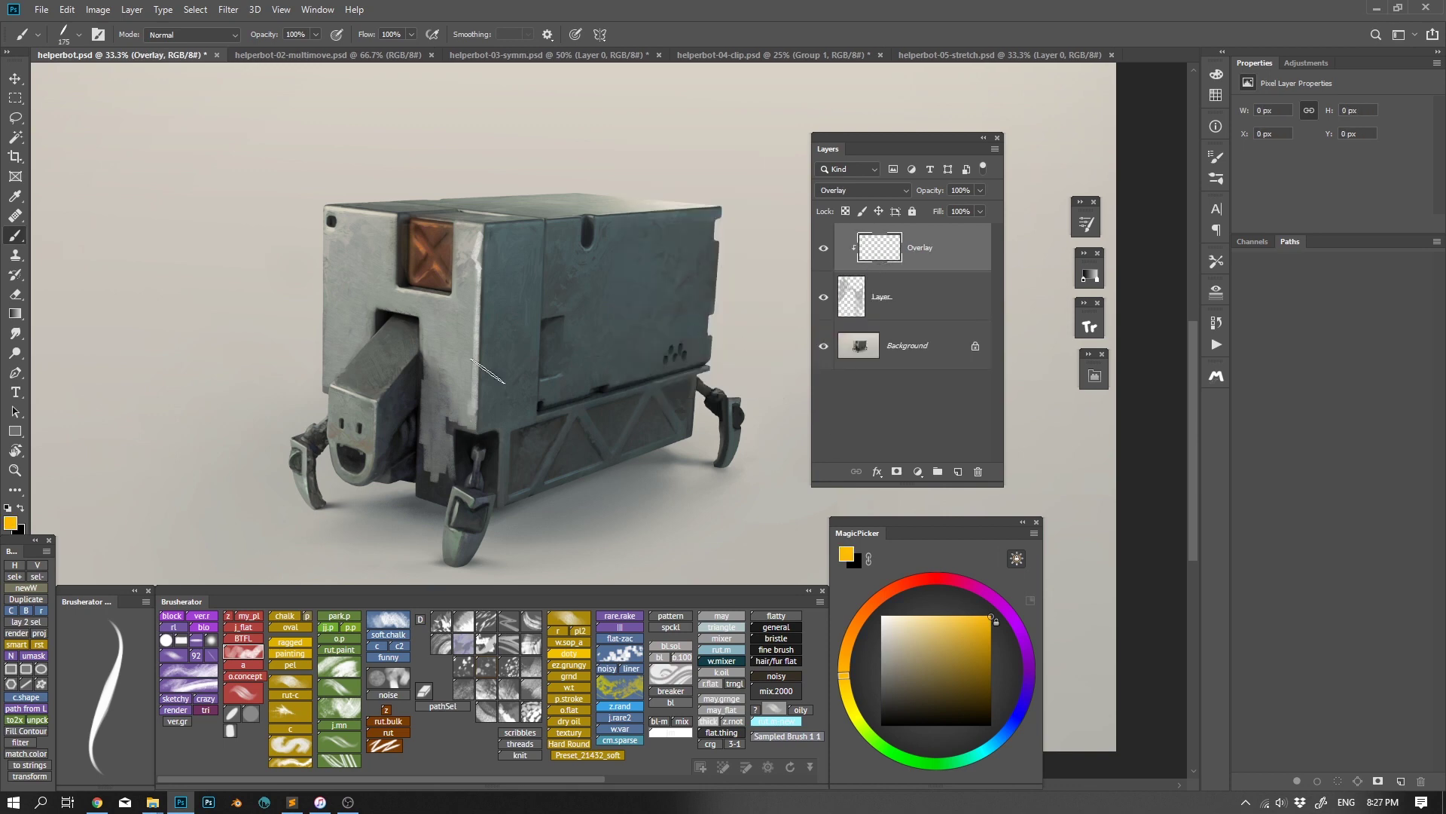
pyautogui.moveTo(474, 369)
pyautogui.mouseDown()
pyautogui.moveTo(343, 258)
pyautogui.moveTo(357, 229)
pyautogui.mouseUp()
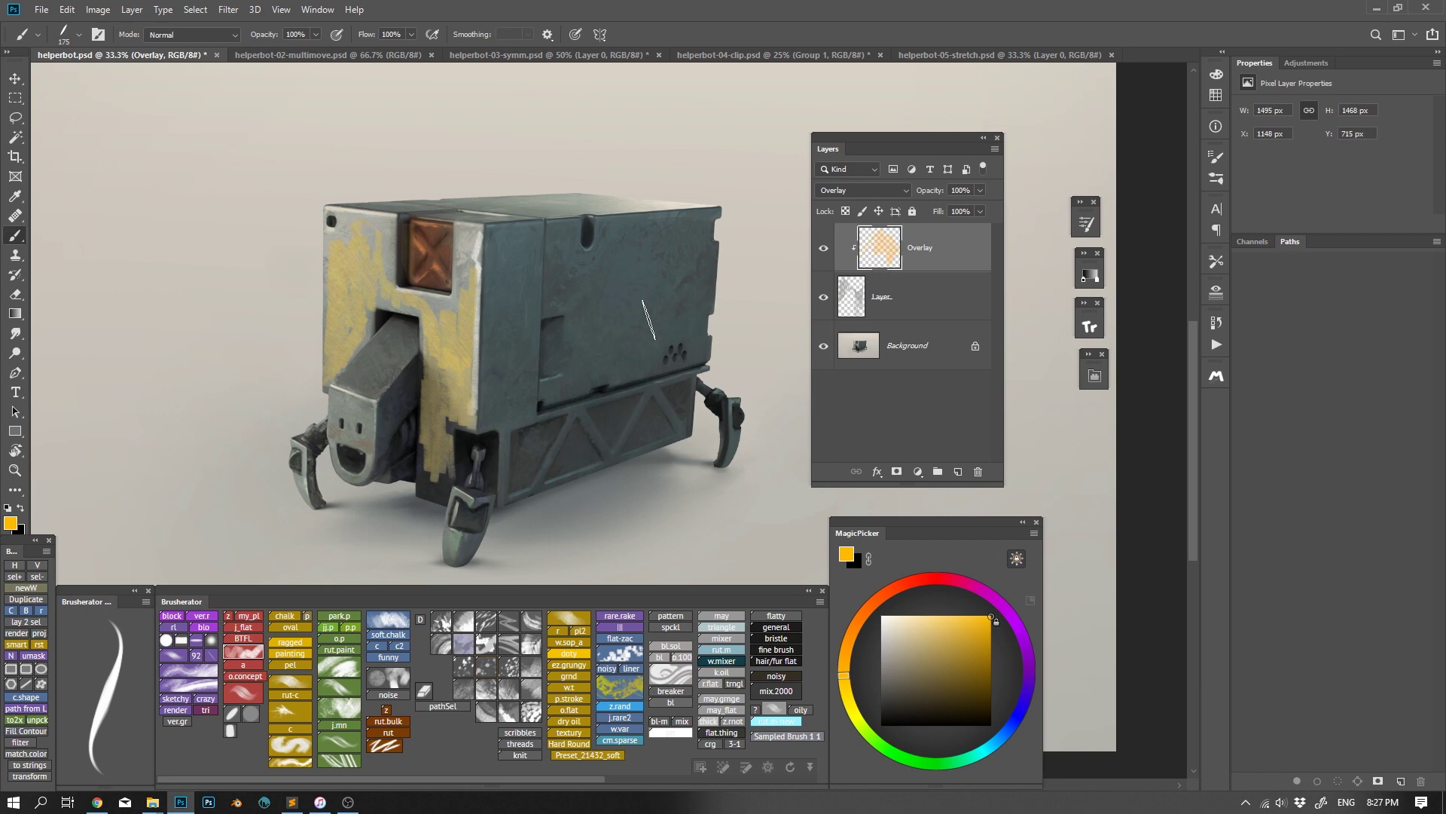
# Lasso an area along the front face's vertical corner edge and add a clipped Linear Dodge layer masked to it
pyautogui.press('l')
pyautogui.moveTo(470, 280)
pyautogui.mouseDown()
pyautogui.moveTo(470, 422)
pyautogui.moveTo(519, 444)
pyautogui.moveTo(497, 203)
pyautogui.mouseUp()
pyautogui.press('F2')
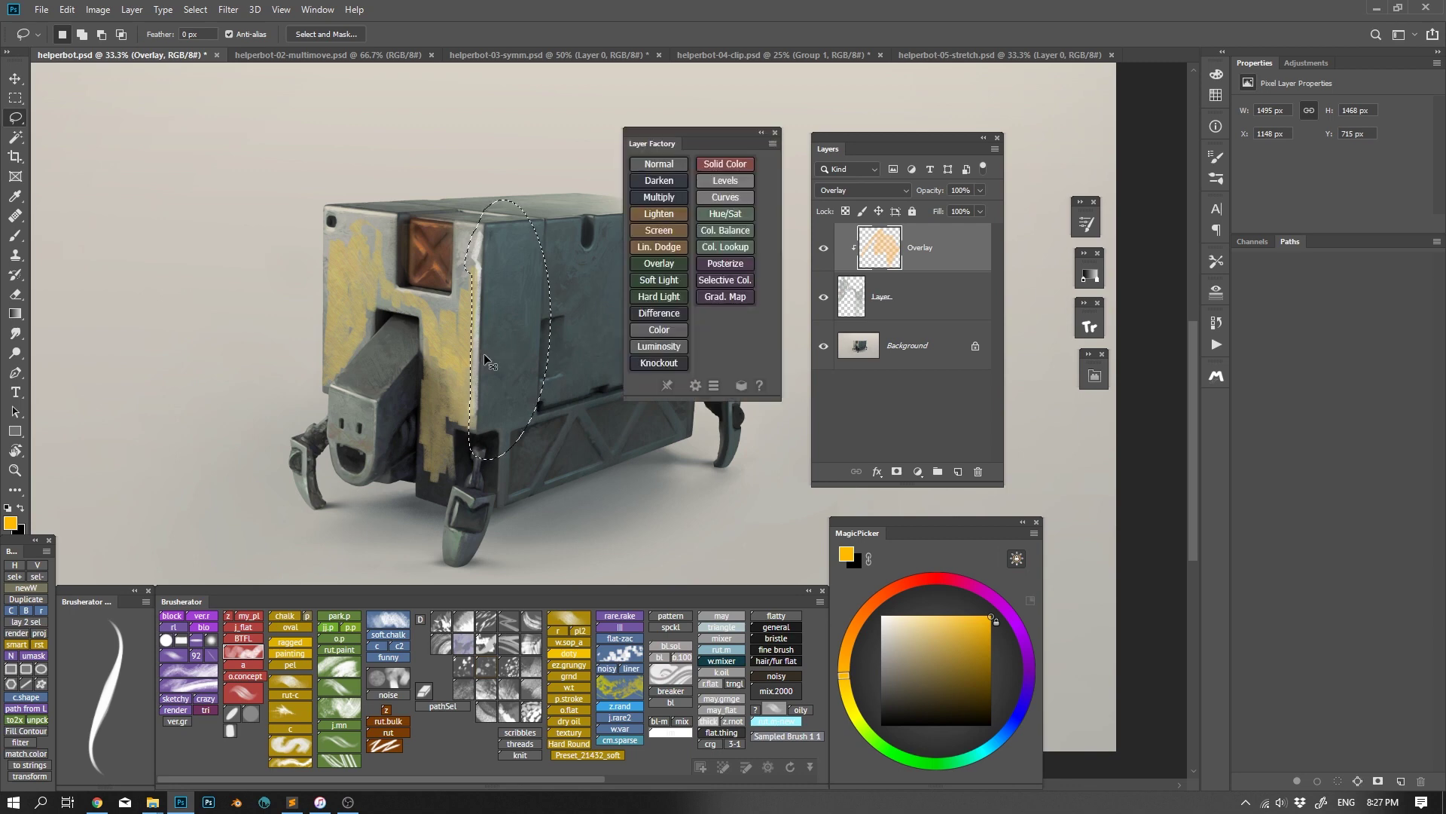
pyautogui.click(669, 255)
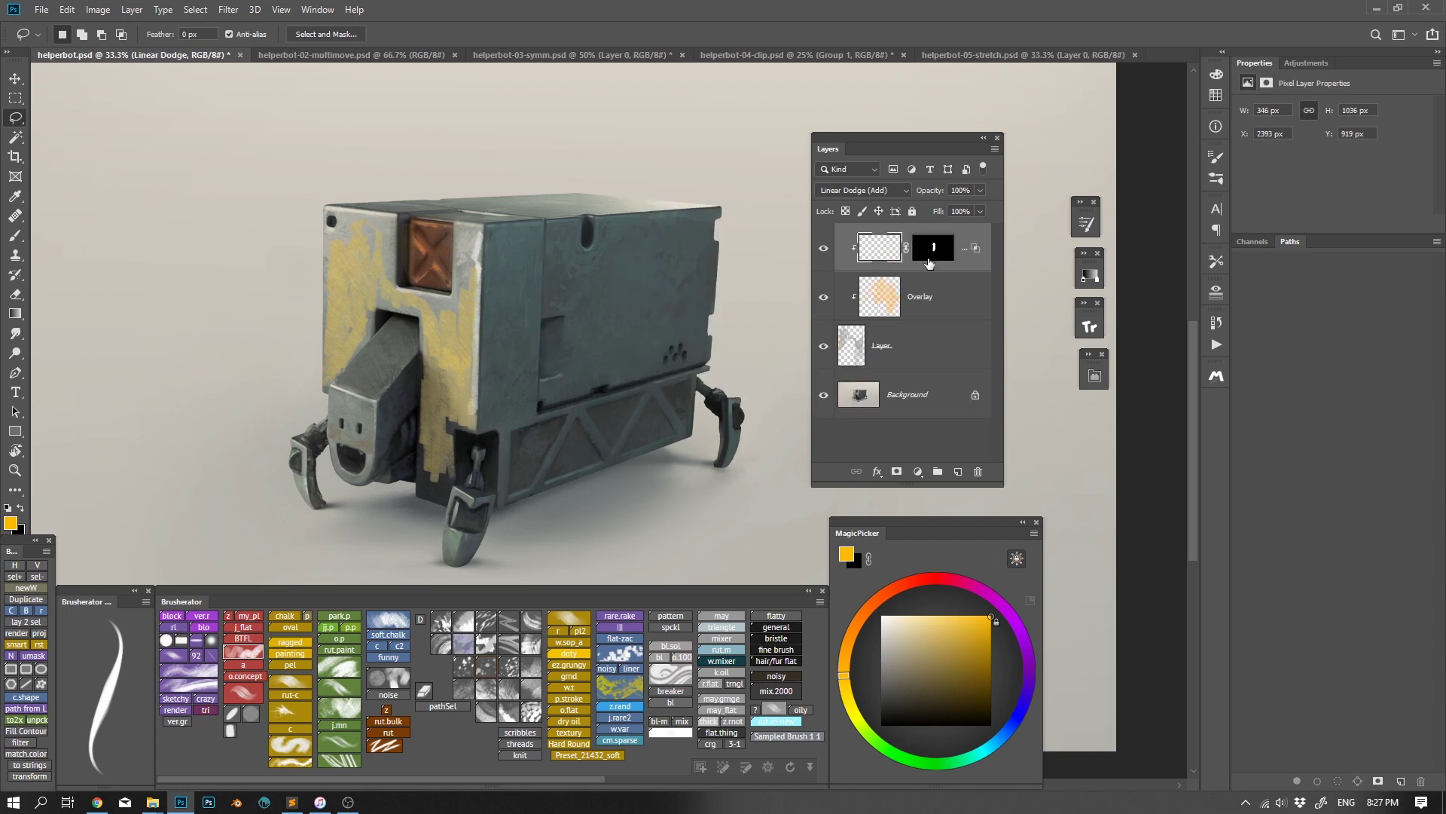
# Brush yellow down the robot's front corner edge on the masked Linear Dodge layer
pyautogui.press('b')
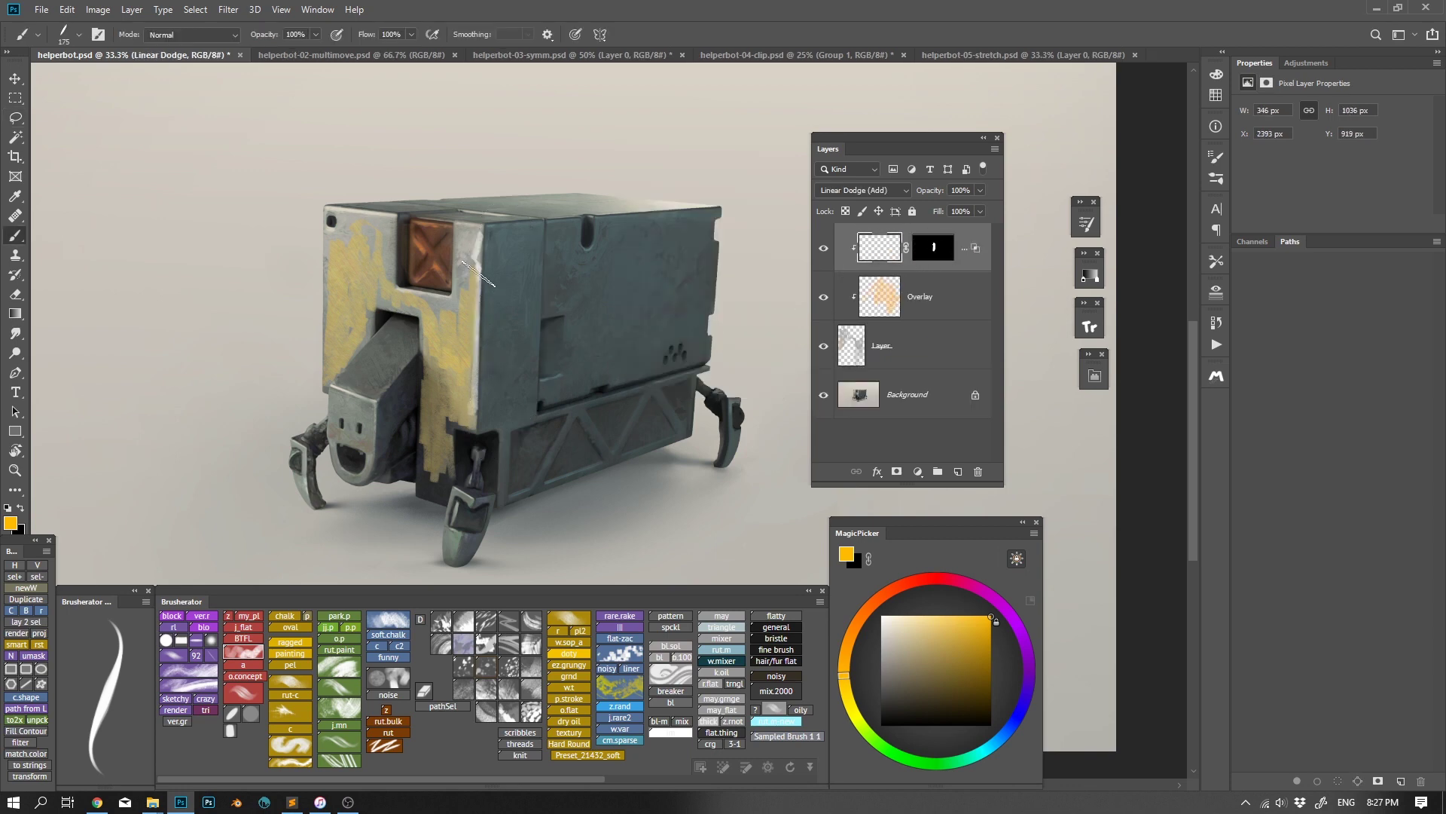
pyautogui.moveTo(476, 265); pyautogui.dragTo(471, 456)
pyautogui.moveTo(467, 277); pyautogui.dragTo(474, 466)
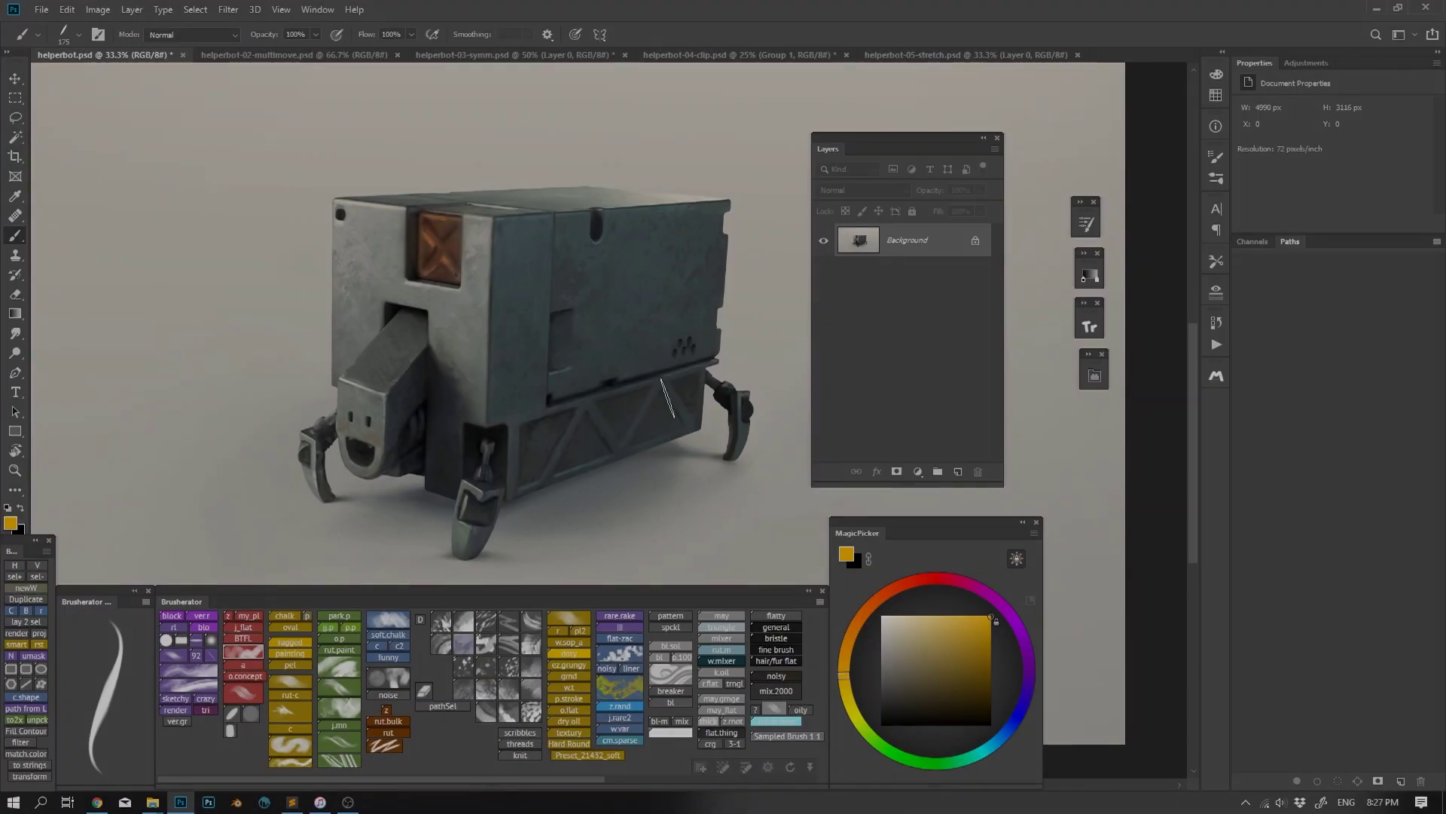
# Dock the Layer Factory panel next to the Properties panel and narrow it
pyautogui.press('F3')
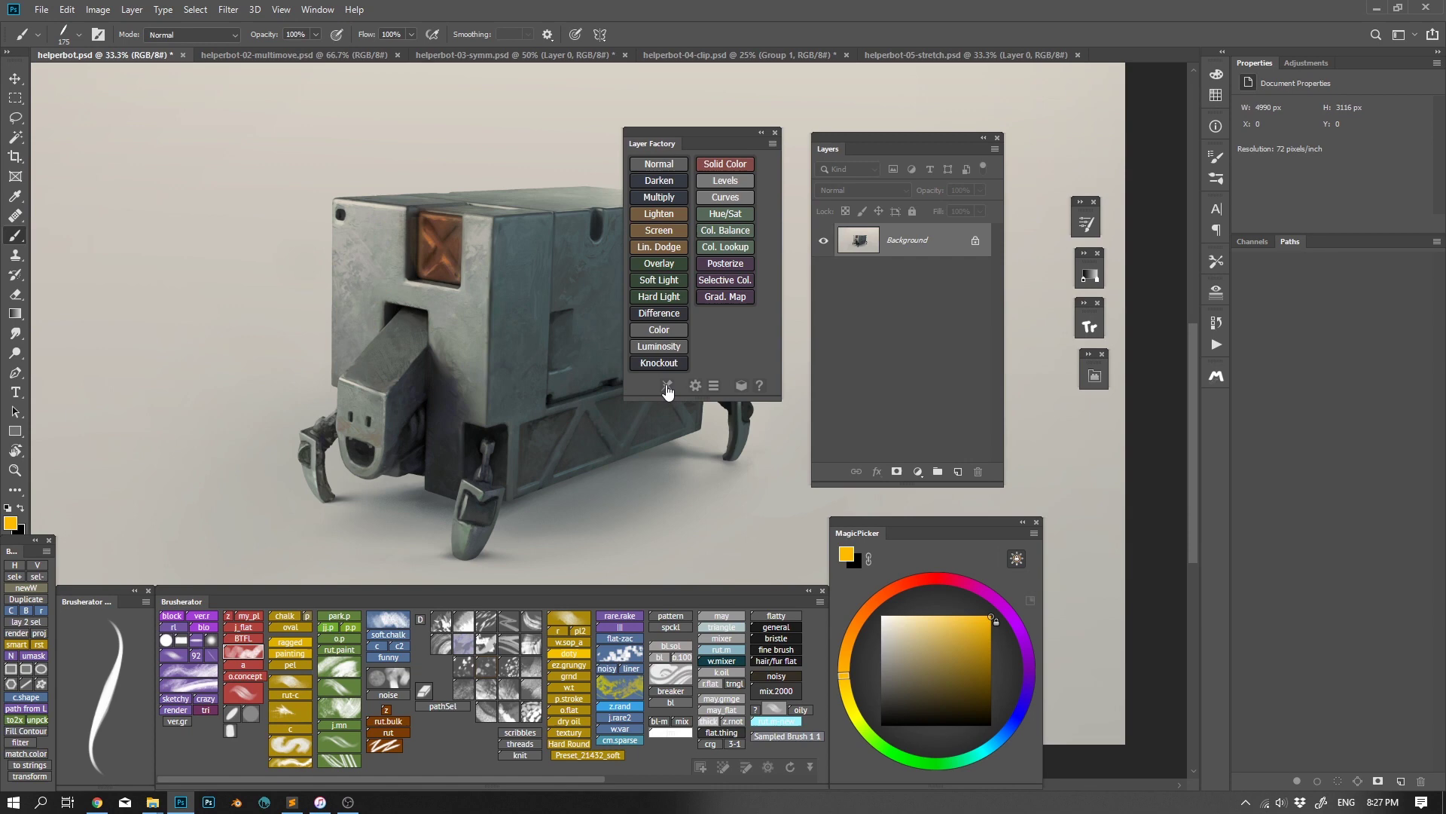
pyautogui.click(667, 168)
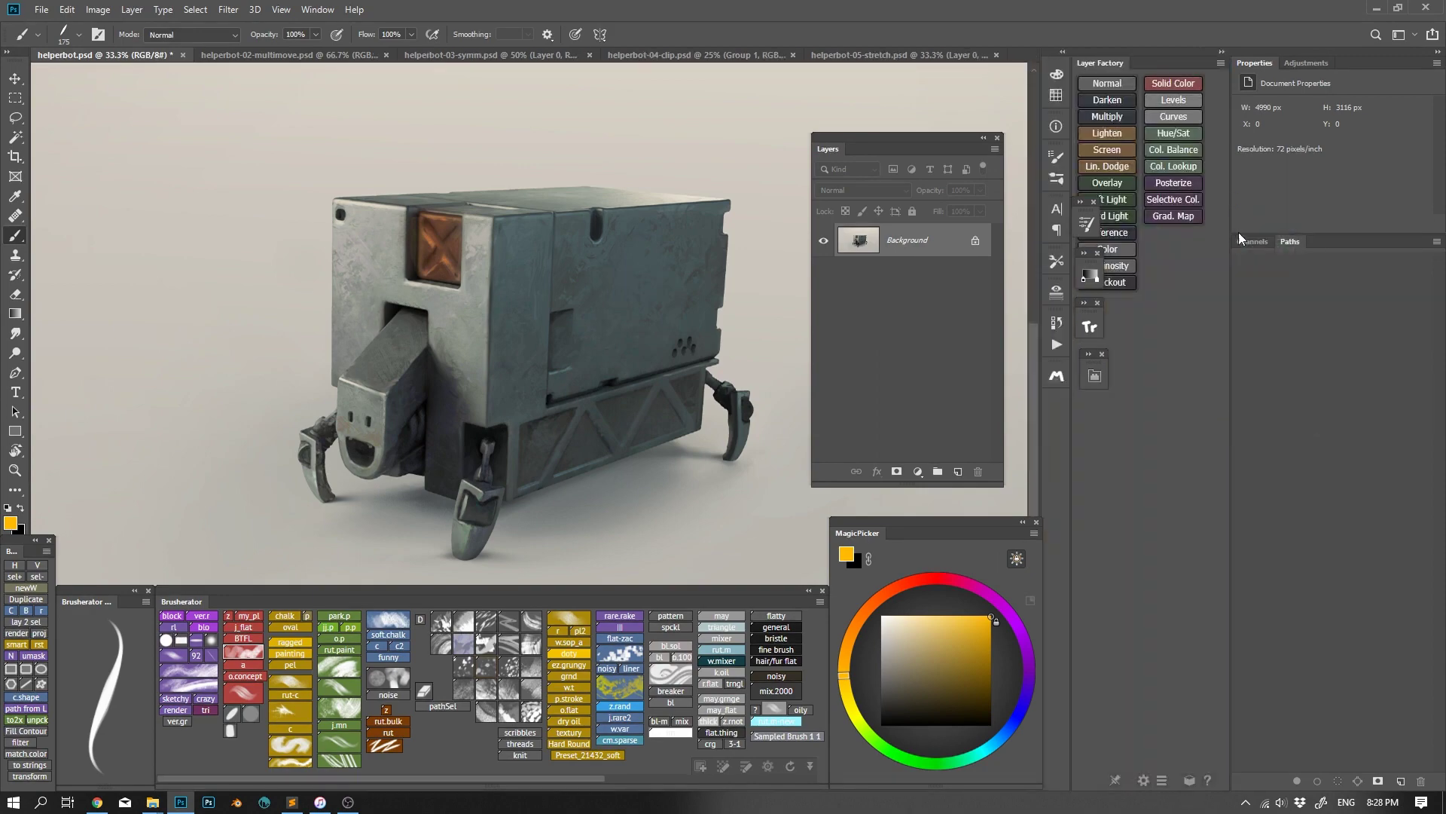
pyautogui.moveTo(1074, 452); pyautogui.dragTo(1157, 443)
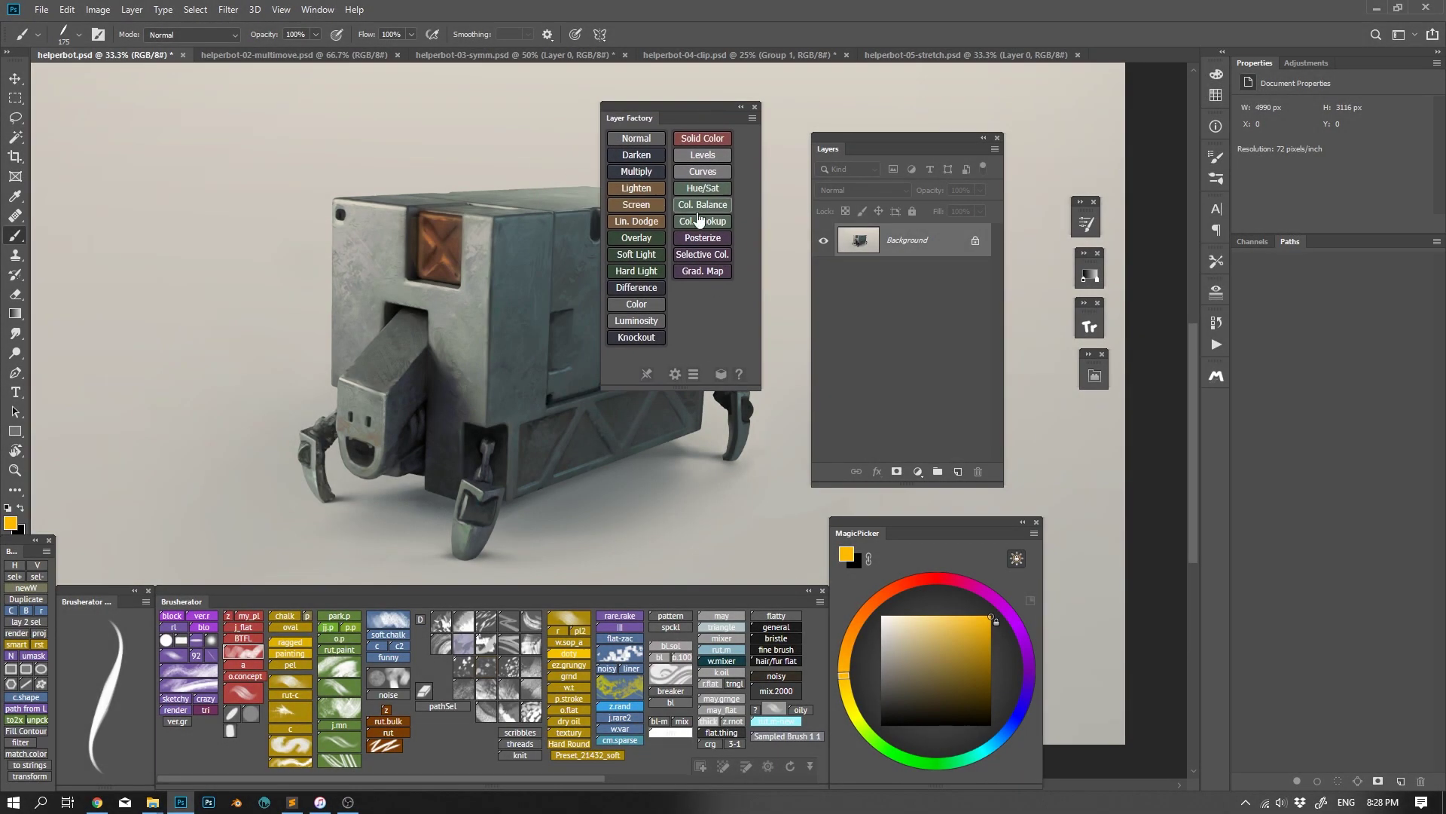
# Add a Curves adjustment layer above Background from Layer Factory and resize the Properties panel
pyautogui.click(702, 171)
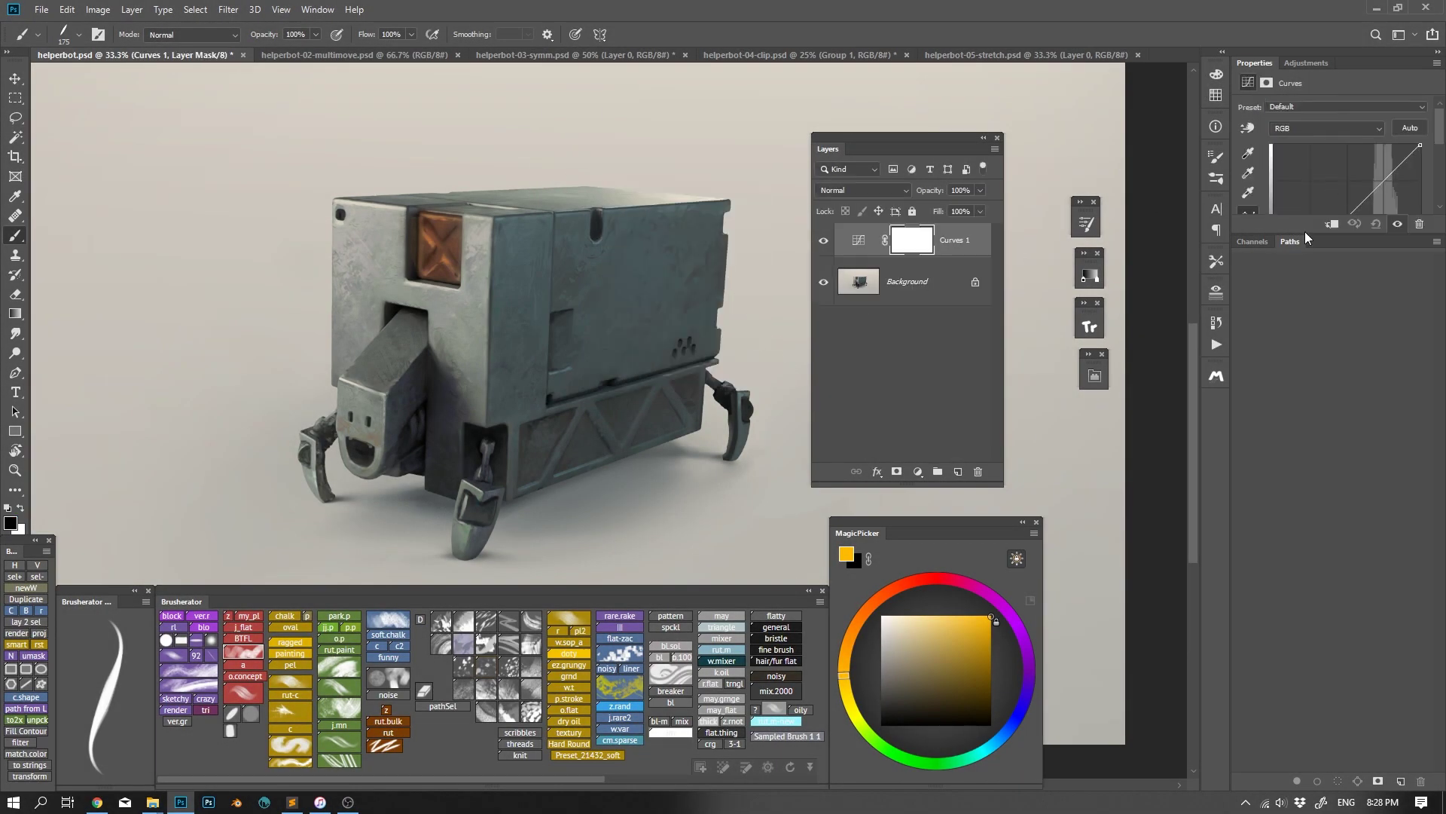
pyautogui.moveTo(1309, 235)
pyautogui.mouseDown()
pyautogui.moveTo(1296, 336)
pyautogui.moveTo(1326, 219)
pyautogui.mouseUp()
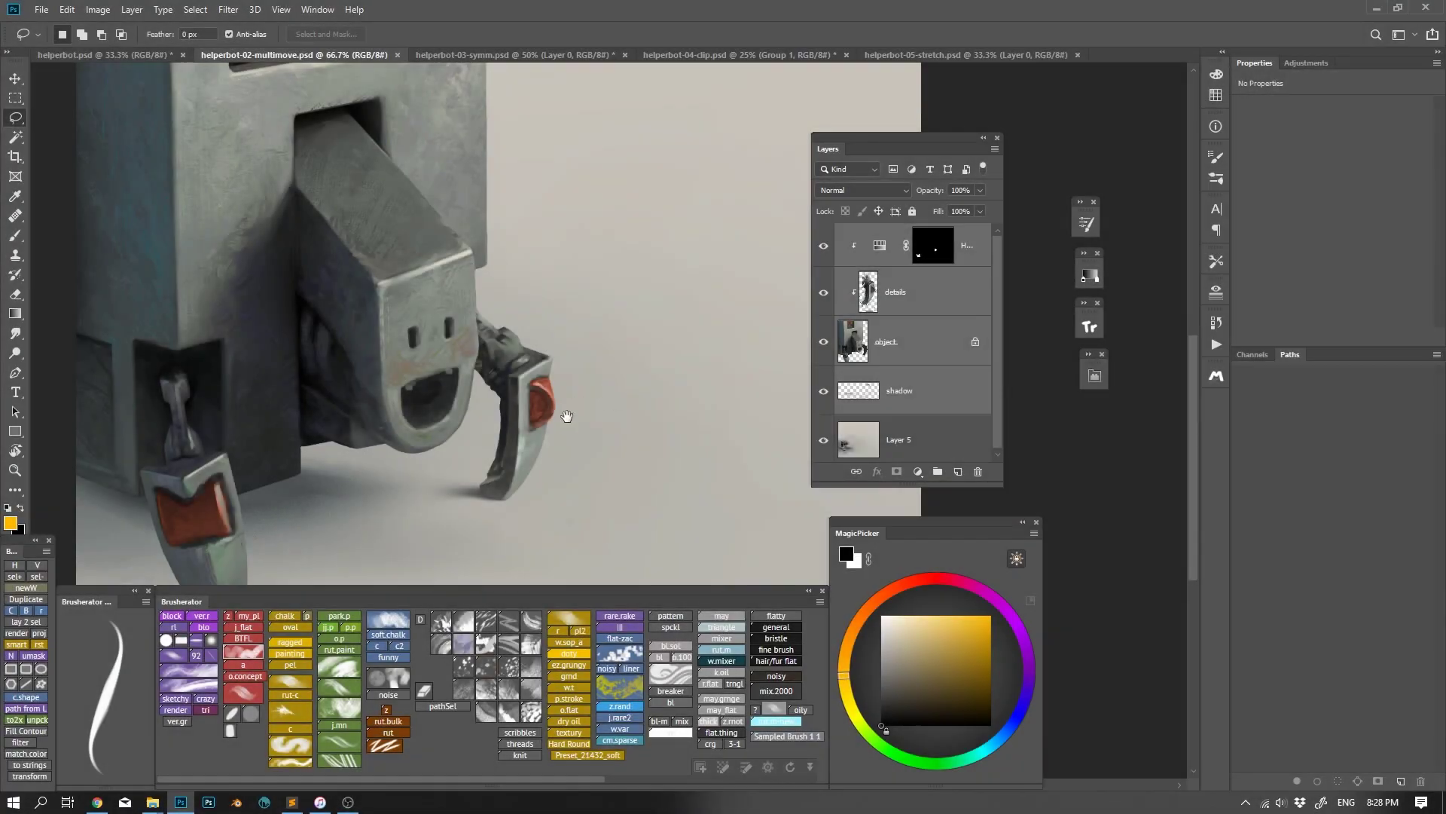
# Lengthen the Layers panel in helperbot-02-multimove.psd to fit the whole layer stack down to Layer 5
pyautogui.moveTo(565, 409); pyautogui.dragTo(615, 437)
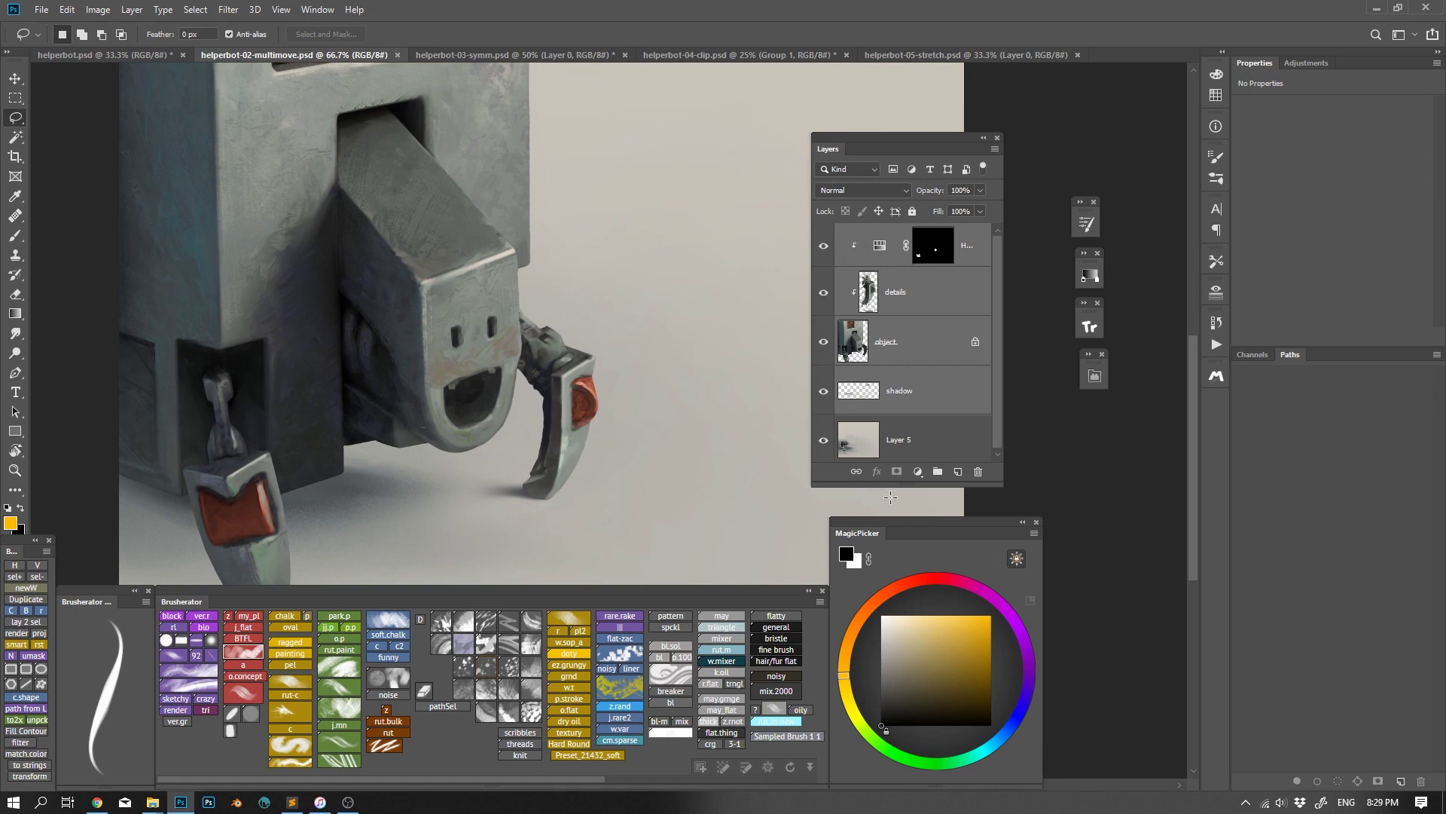
pyautogui.moveTo(890, 497); pyautogui.dragTo(901, 530)
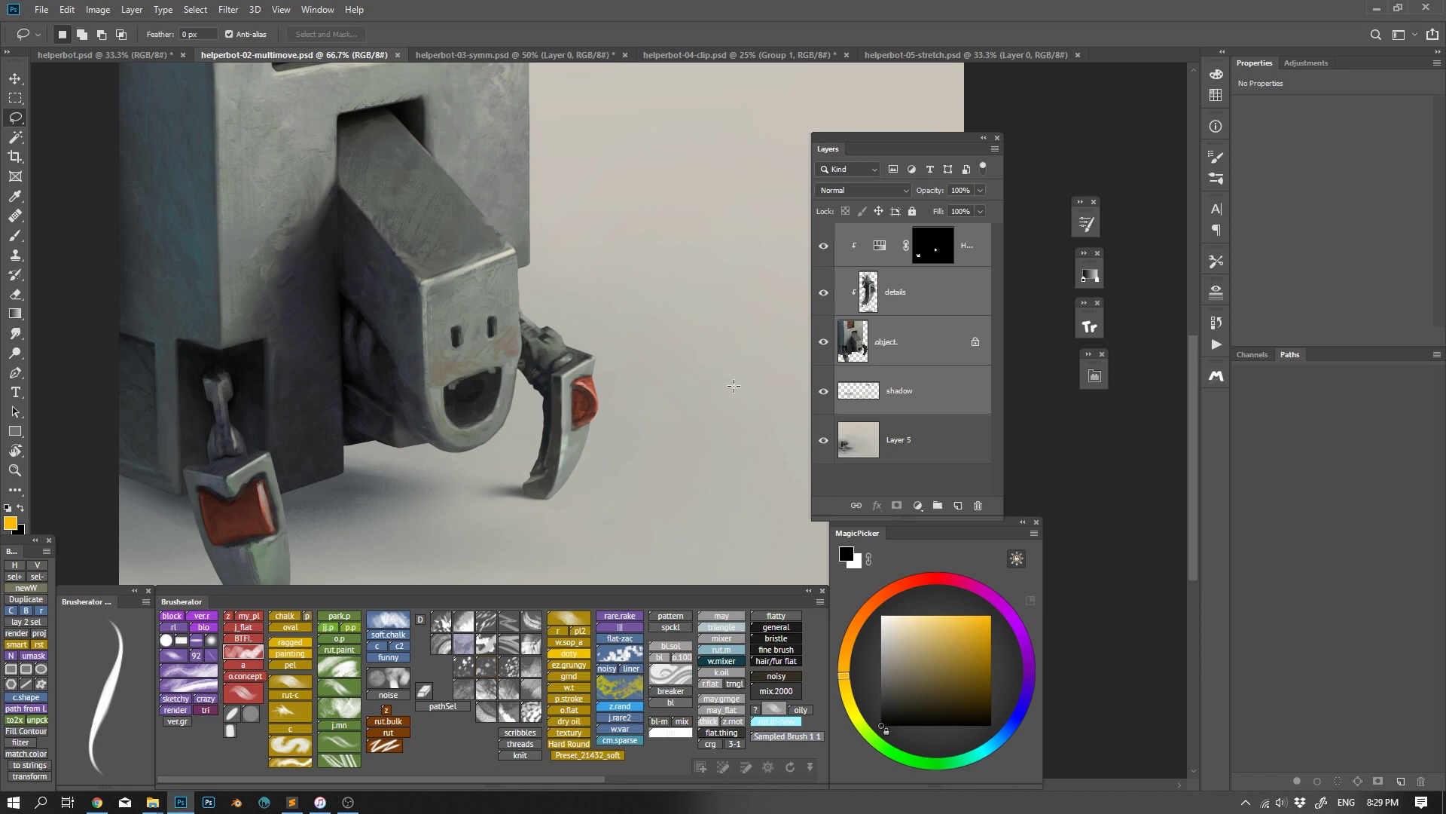
pyautogui.moveTo(648, 401); pyautogui.dragTo(649, 418)
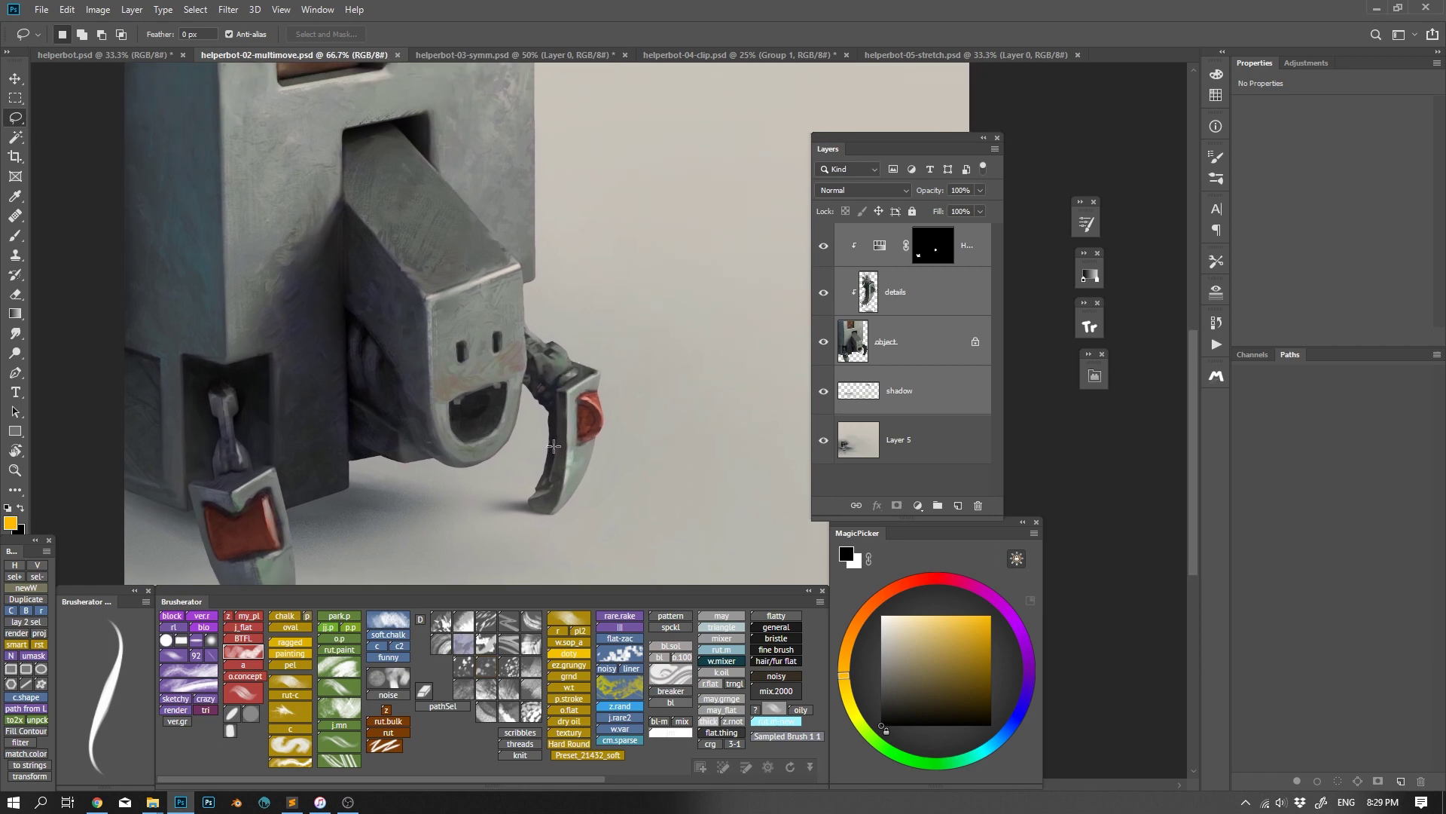
pyautogui.moveTo(592, 443); pyautogui.dragTo(581, 446)
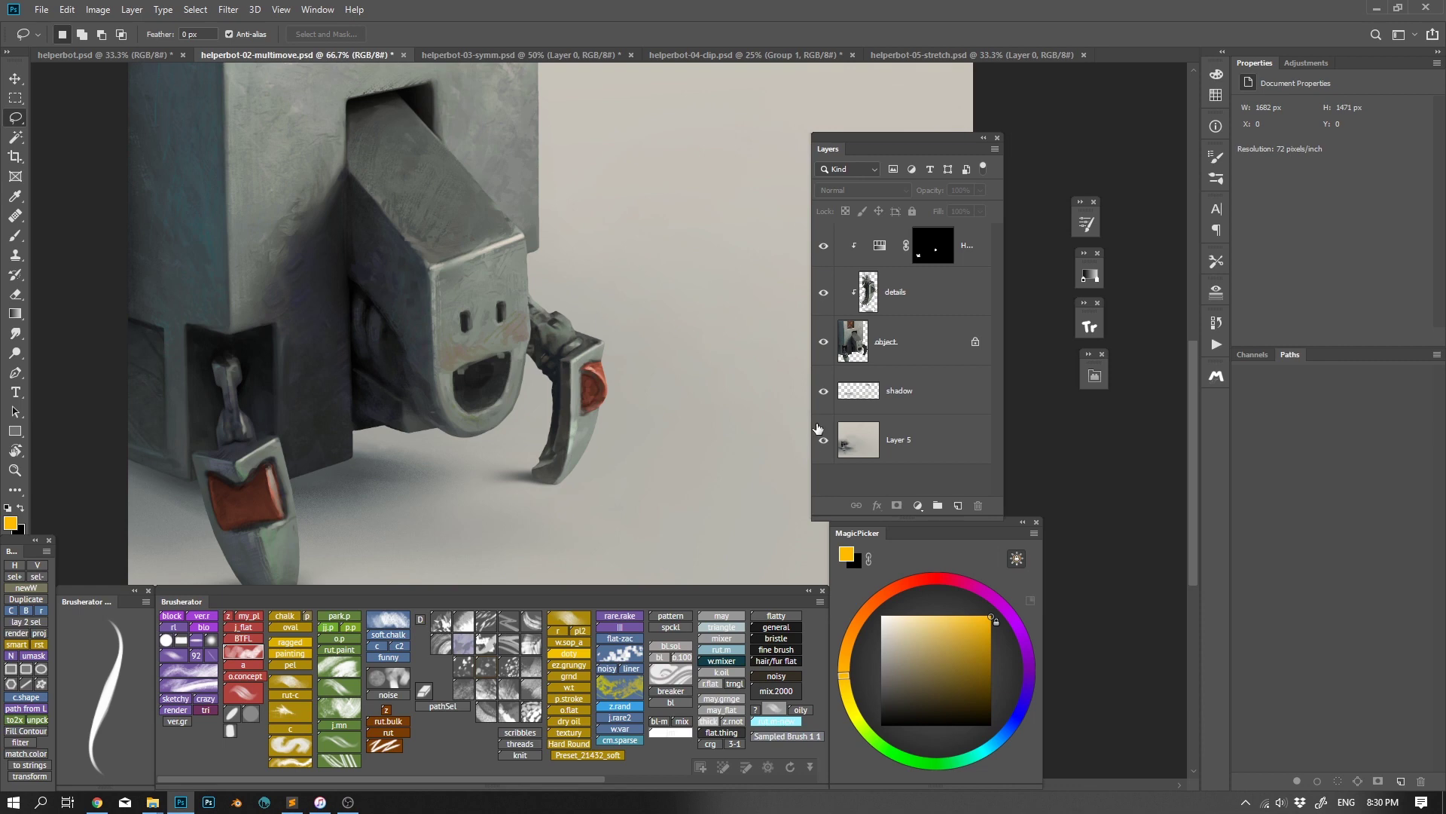
# Toggle the visibility of the object, shadow and details layers to examine what each one contains
pyautogui.click(824, 342)
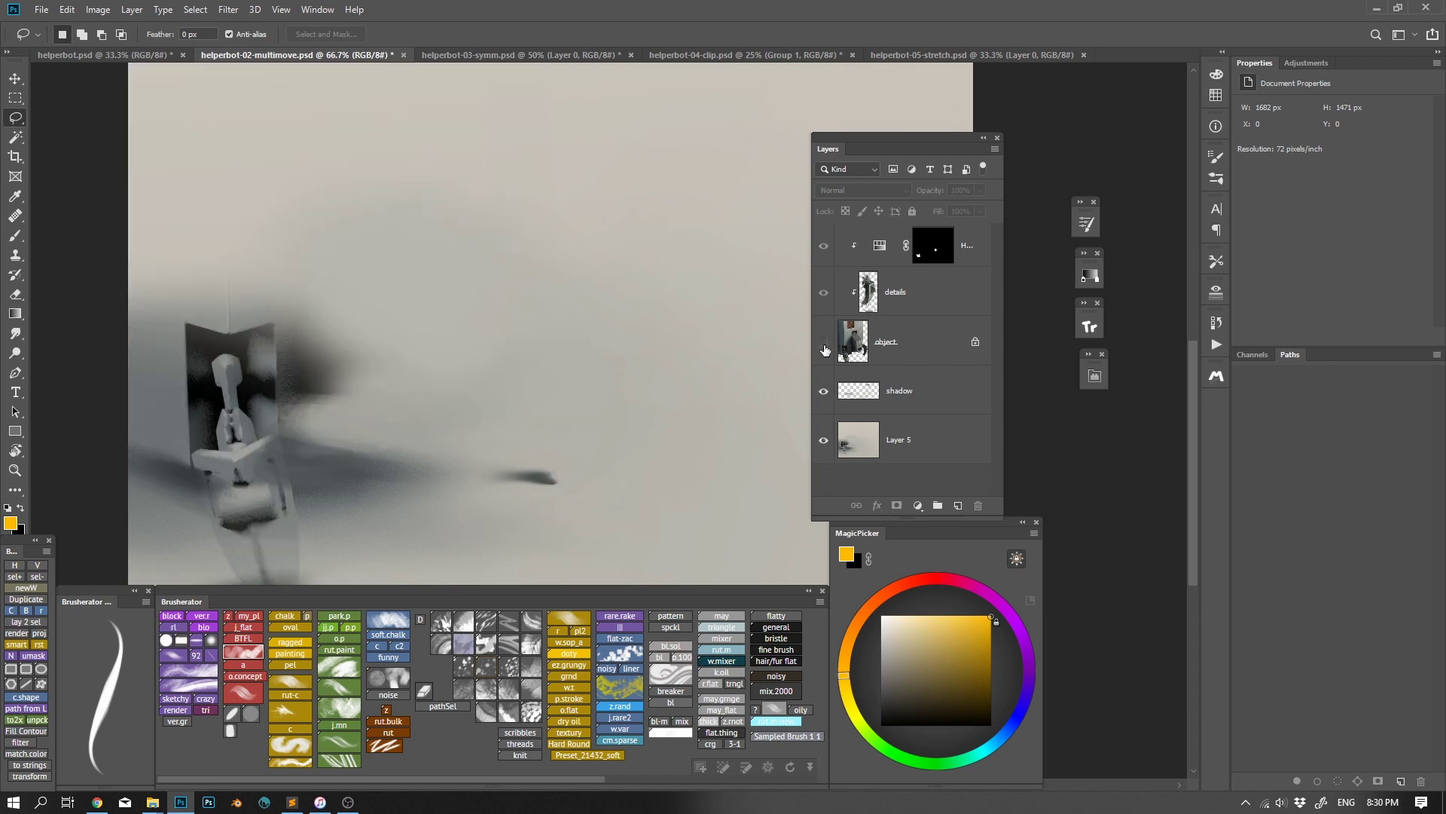
pyautogui.click(824, 342)
pyautogui.click(823, 392)
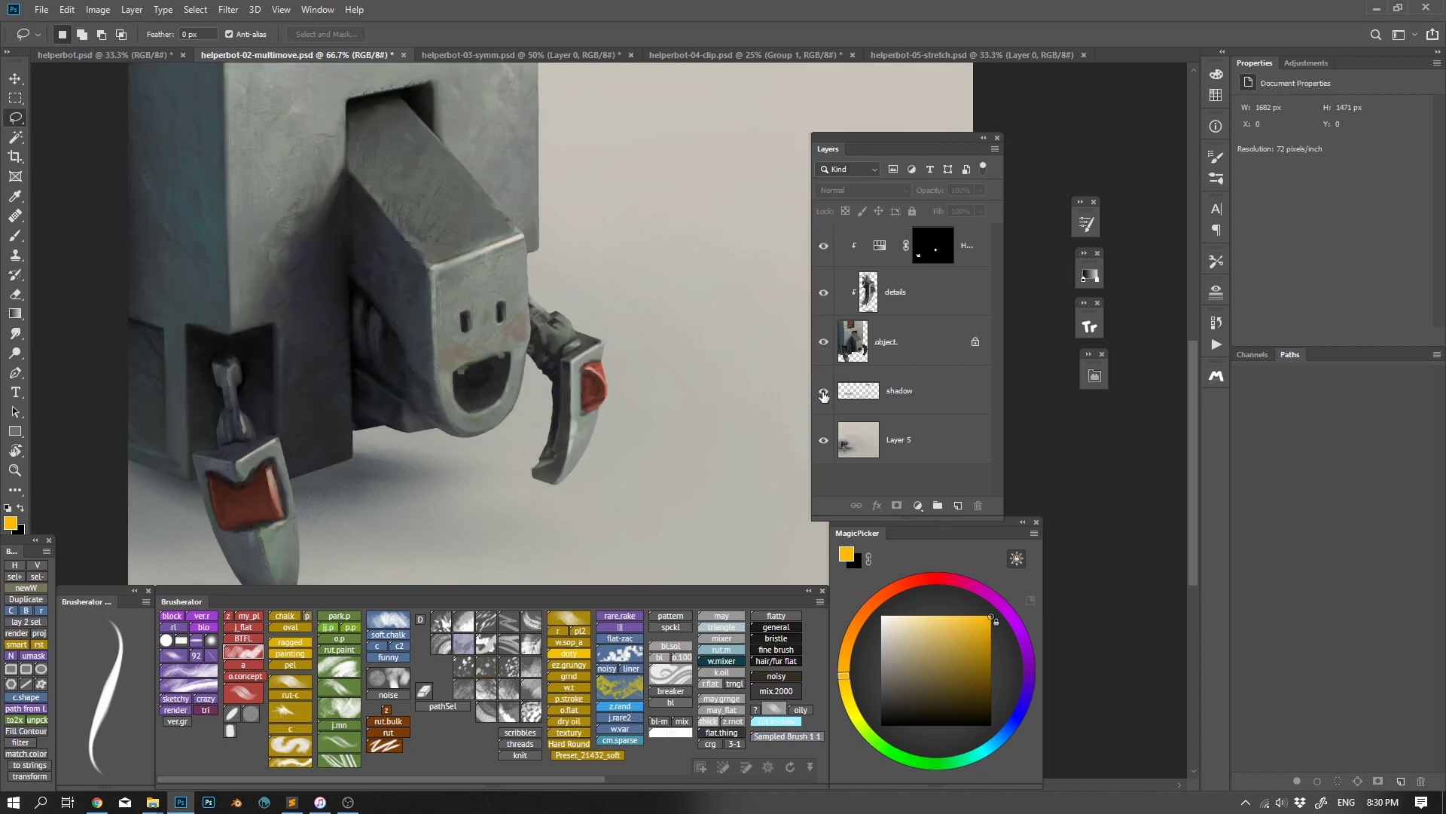
pyautogui.click(824, 294)
pyautogui.click(824, 293)
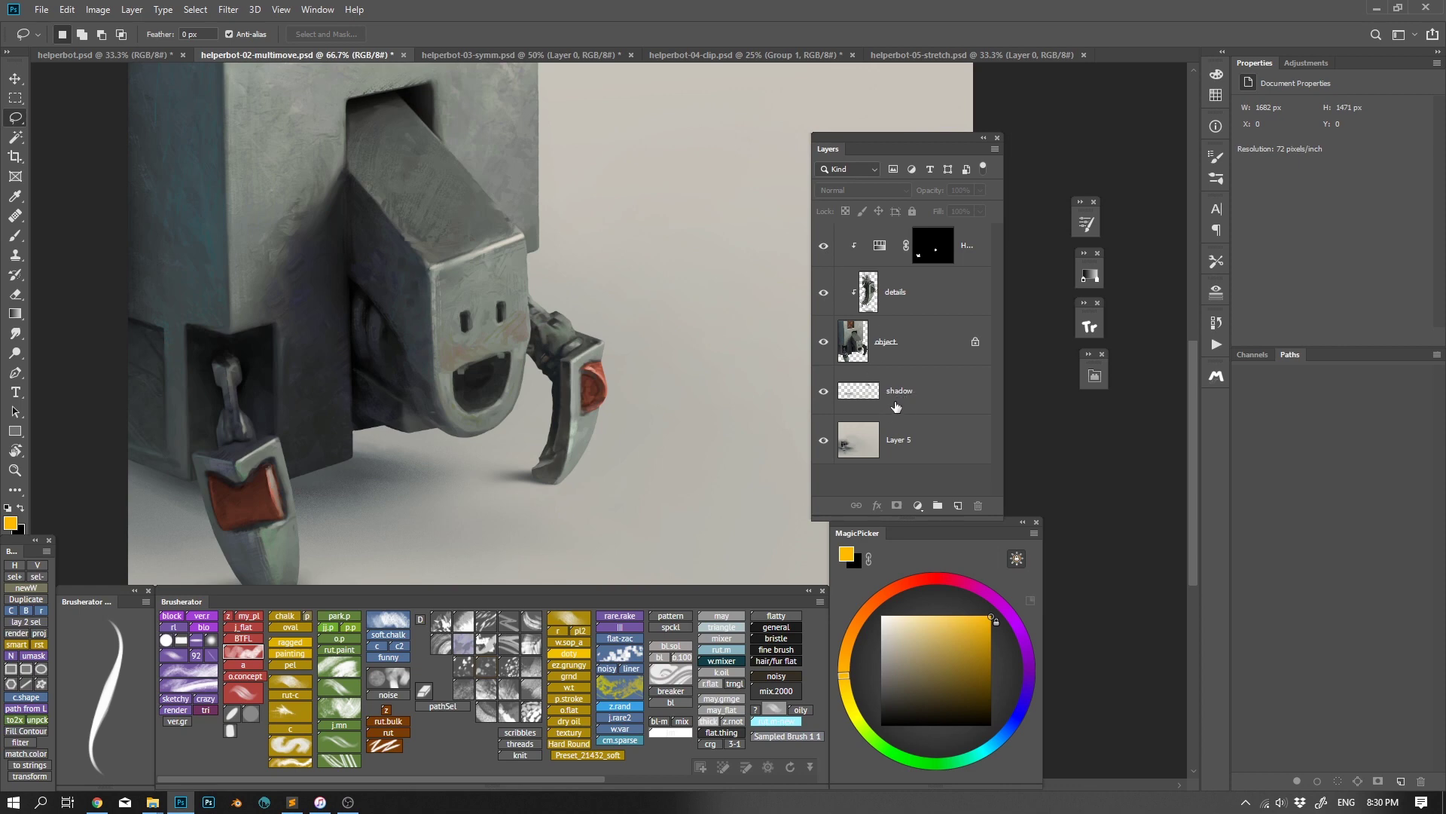
# Select the layers from shadow up to the topmost adjustment layer and lasso the robot's claw leg beside the head
pyautogui.click(896, 407)
pyautogui.keyDown('shift'); pyautogui.click(958, 264); pyautogui.keyUp('shift')
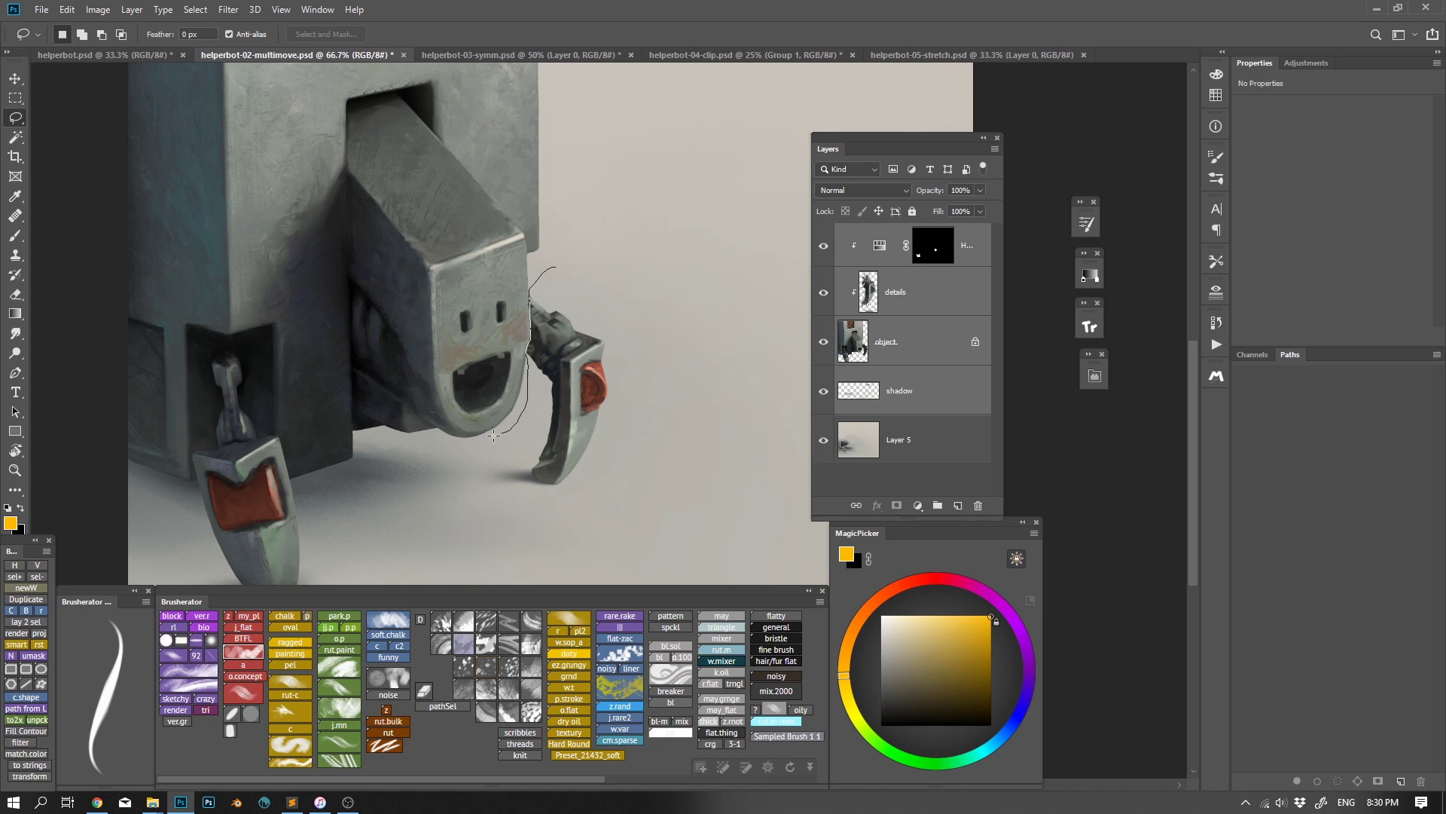
pyautogui.moveTo(494, 435)
pyautogui.mouseDown()
pyautogui.moveTo(697, 421)
pyautogui.moveTo(561, 266)
pyautogui.mouseUp()
# Run Move Selection from Layer Factory, then shift the claw leg away from the body, enlarge and rotate it, and commit the transform
pyautogui.press('F3')
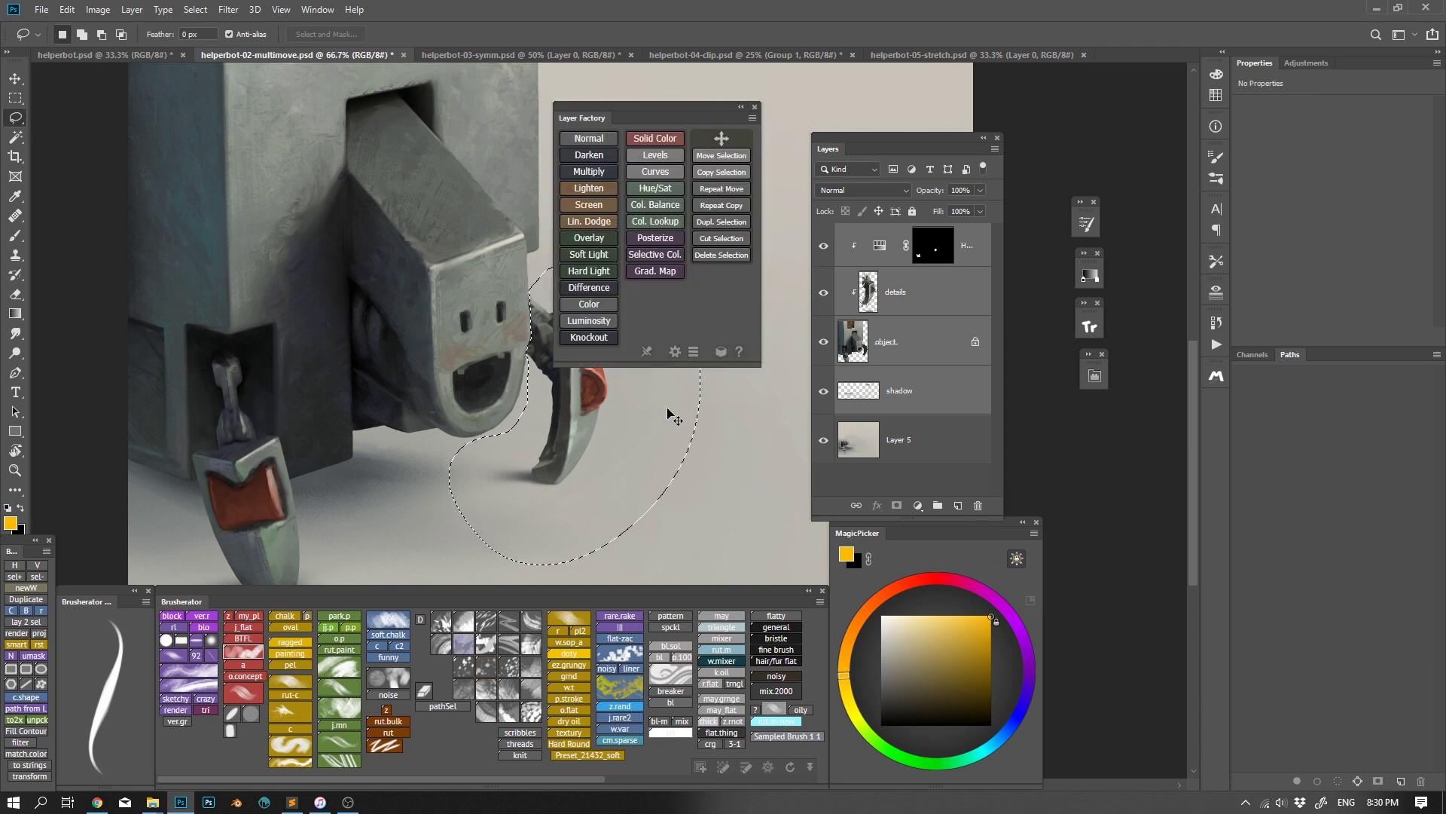
pyautogui.click(721, 163)
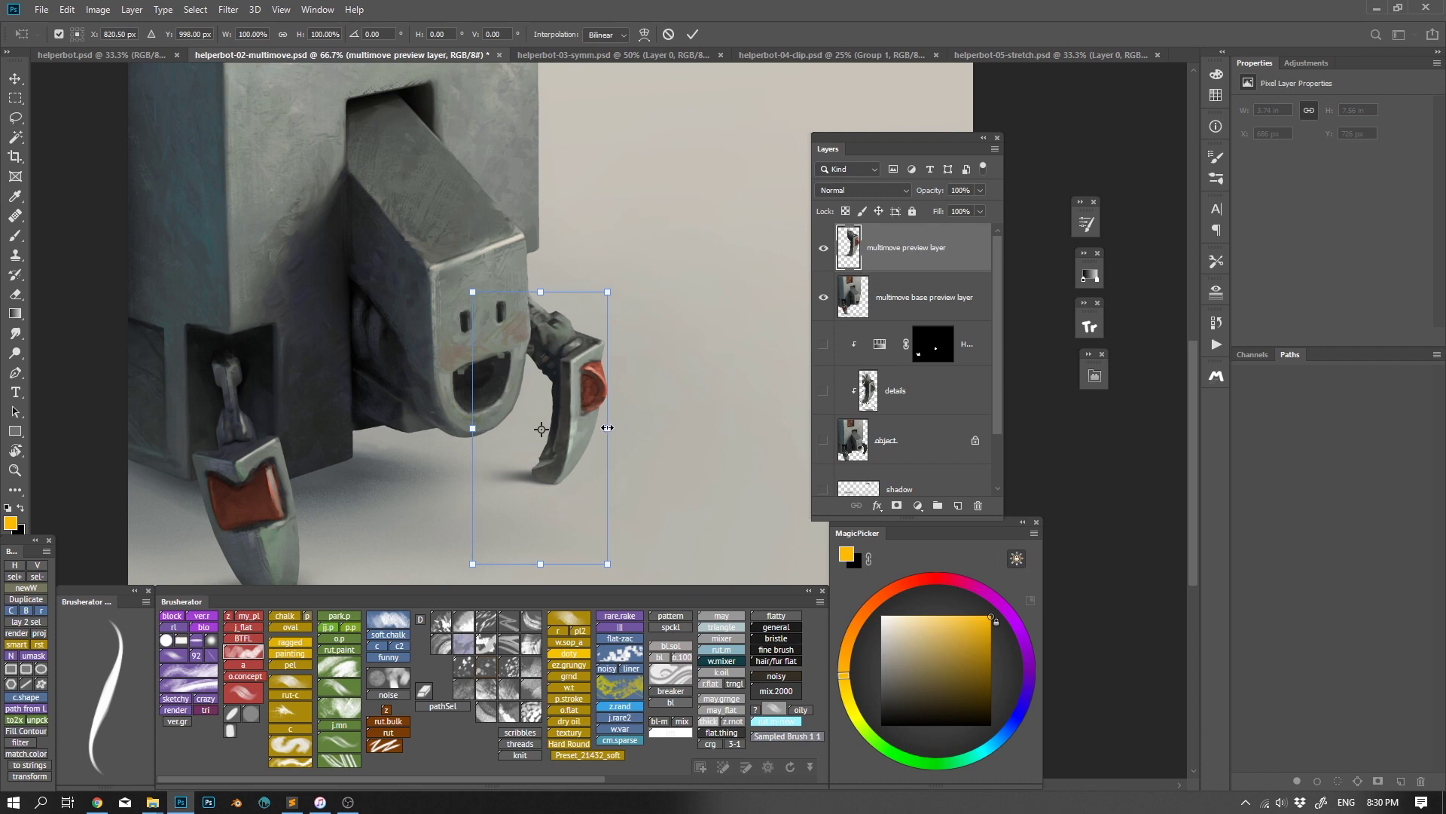
pyautogui.moveTo(587, 403); pyautogui.dragTo(635, 407)
pyautogui.moveTo(655, 296); pyautogui.dragTo(716, 238)
pyautogui.moveTo(670, 278); pyautogui.dragTo(694, 334)
pyautogui.moveTo(723, 280); pyautogui.dragTo(678, 243)
pyautogui.moveTo(646, 399); pyautogui.dragTo(692, 344)
pyautogui.press('Return')
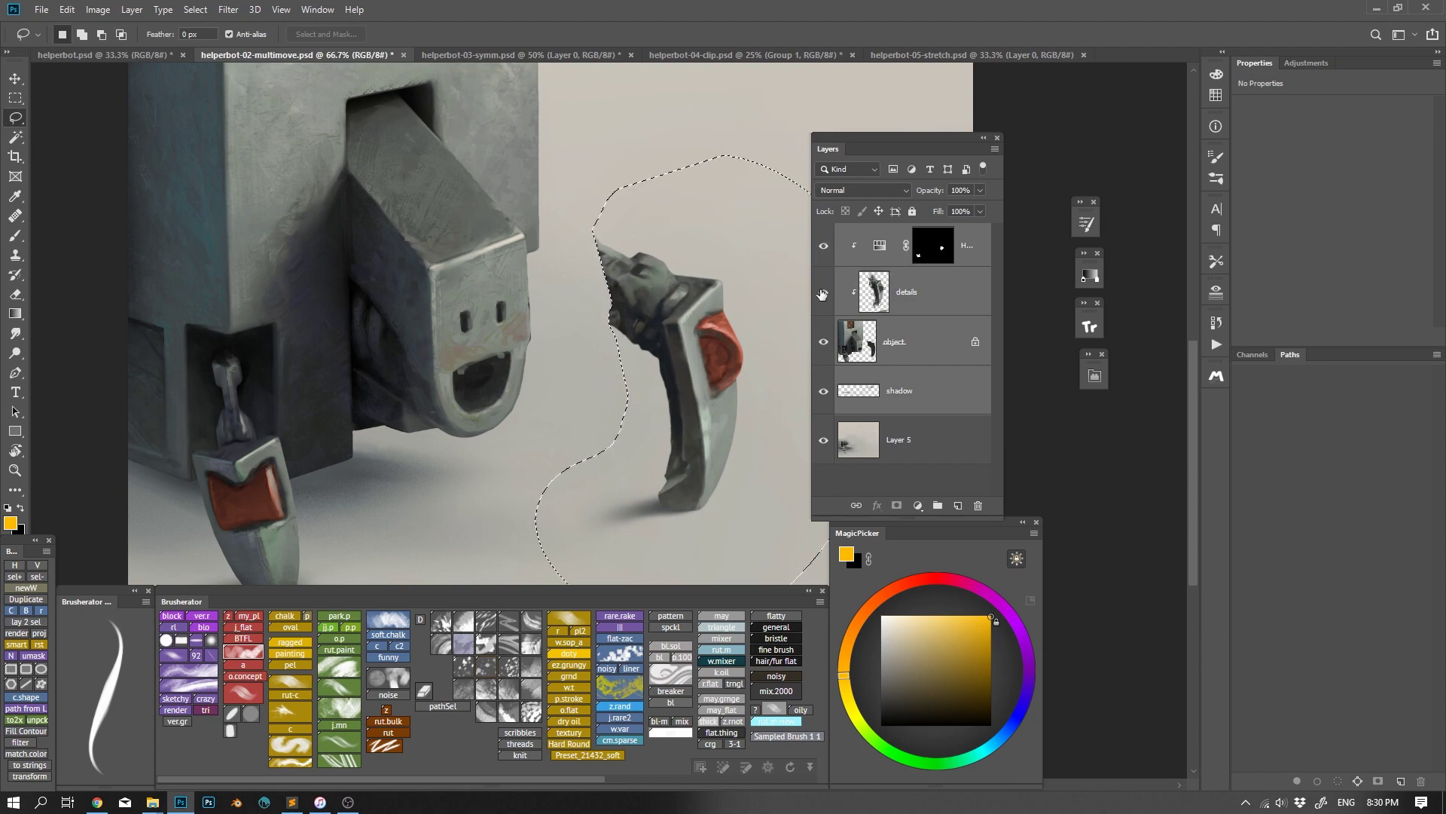
# Toggle the visibility of the object and shadow layers to examine how the moved leg is distributed
pyautogui.click(823, 342)
pyautogui.click(822, 342)
pyautogui.click(823, 391)
pyautogui.click(823, 391)
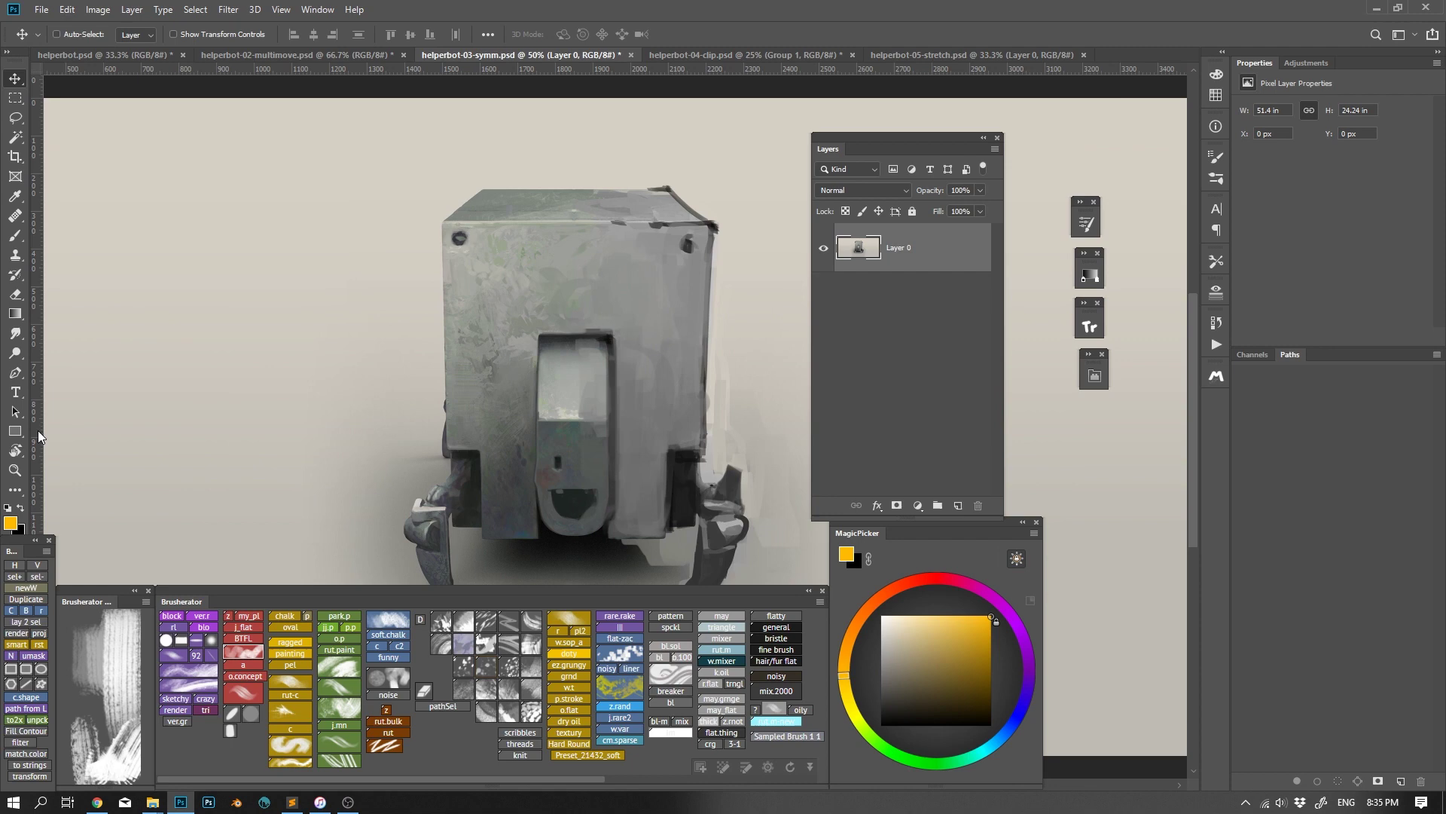
# In helperbot-03-symm.psd, place a vertical guide through the robot's centre, try mirroring the left half to the right, and undo the mirroring
pyautogui.moveTo(38, 431); pyautogui.dragTo(573, 532)
pyautogui.moveTo(620, 476); pyautogui.dragTo(594, 407)
pyautogui.hotkey('ctrl', 'shift', 'z')
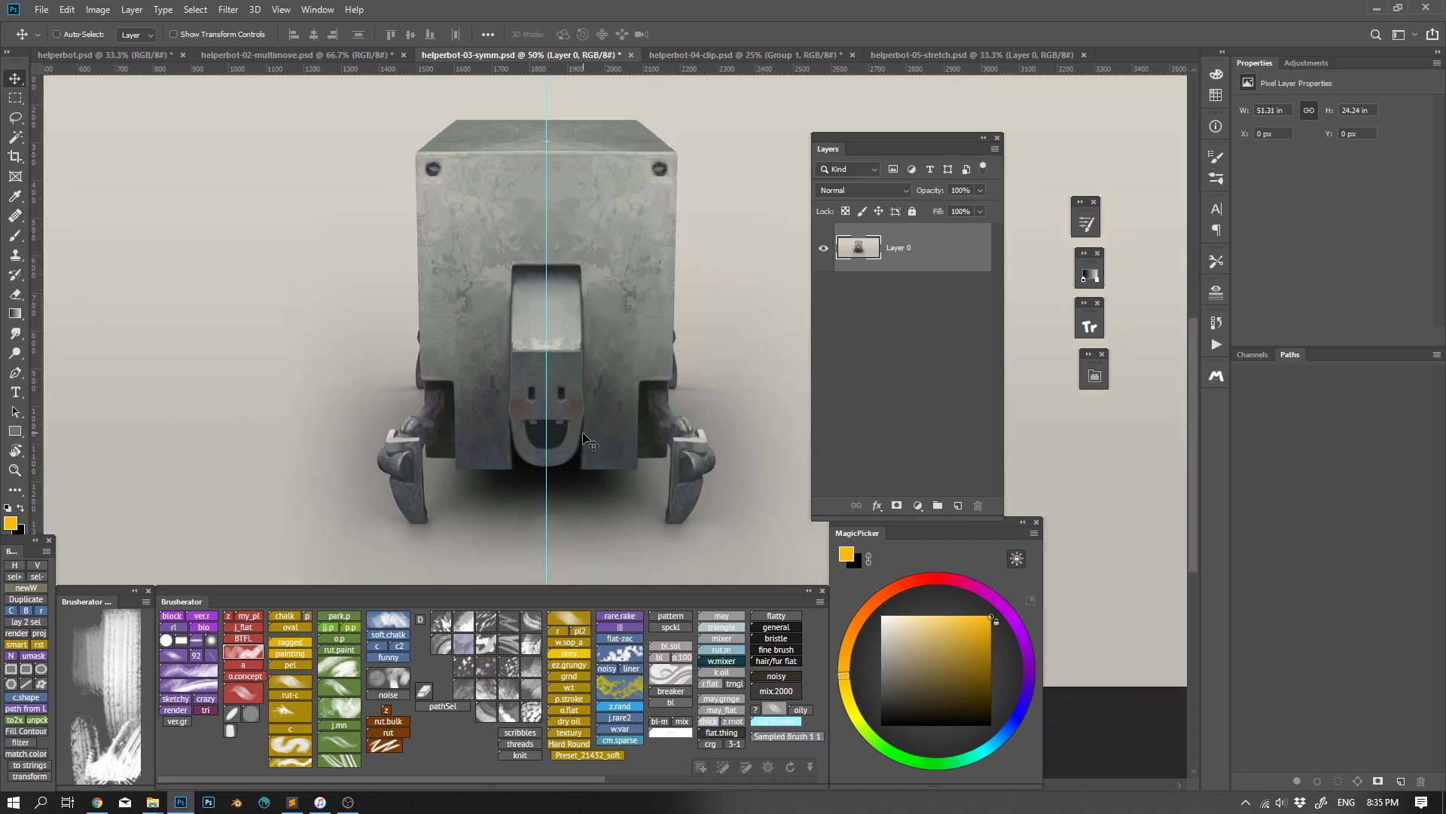
pyautogui.hotkey('ctrl', 'z')
# Add a horizontal guide across the robot's lower body and try mirroring Top to Btm and Left to Right
pyautogui.moveTo(665, 70); pyautogui.dragTo(632, 394)
pyautogui.press('F3')
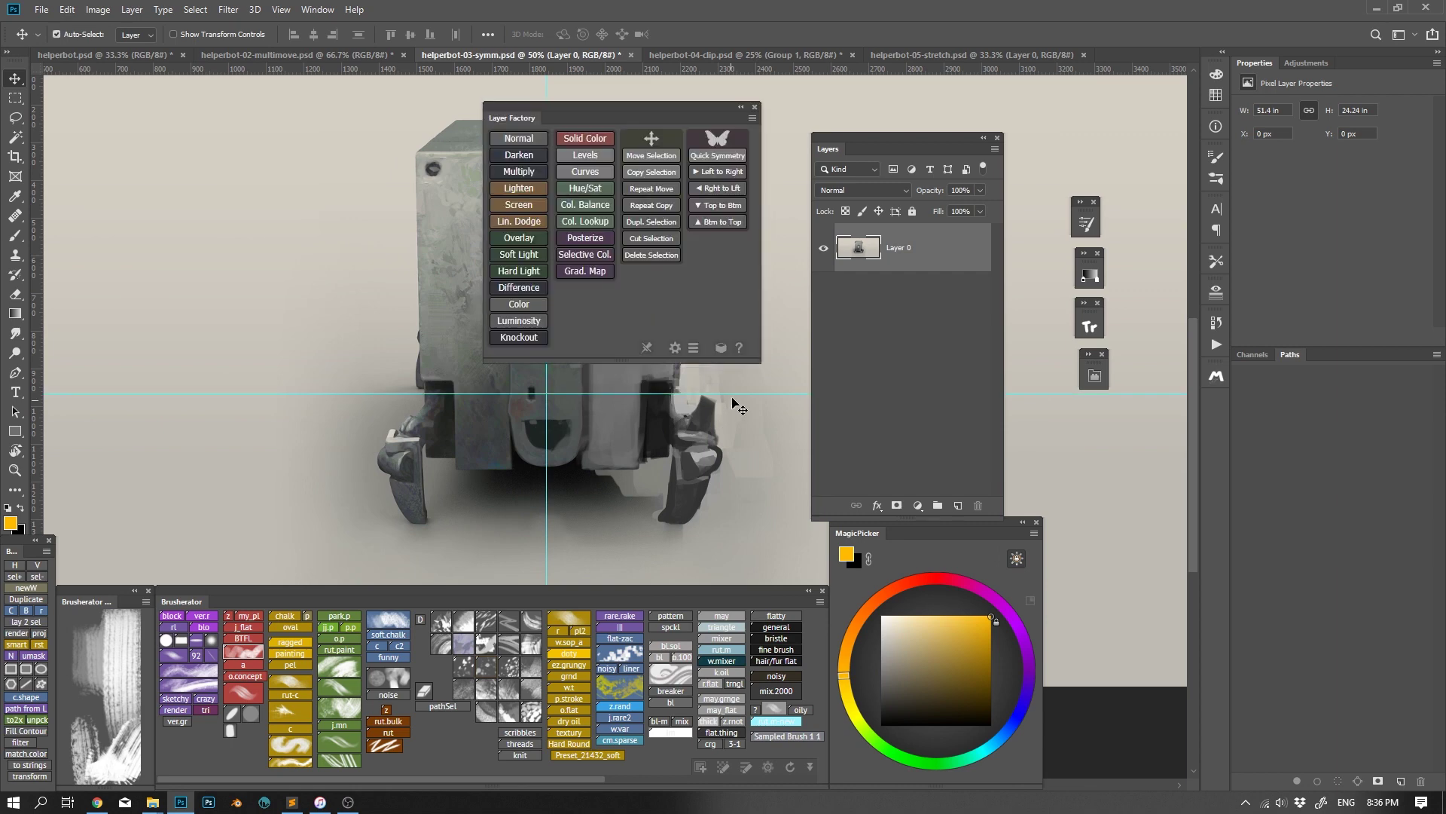
pyautogui.click(725, 207)
pyautogui.moveTo(720, 452); pyautogui.dragTo(730, 384)
pyautogui.press('F3')
pyautogui.click(726, 172)
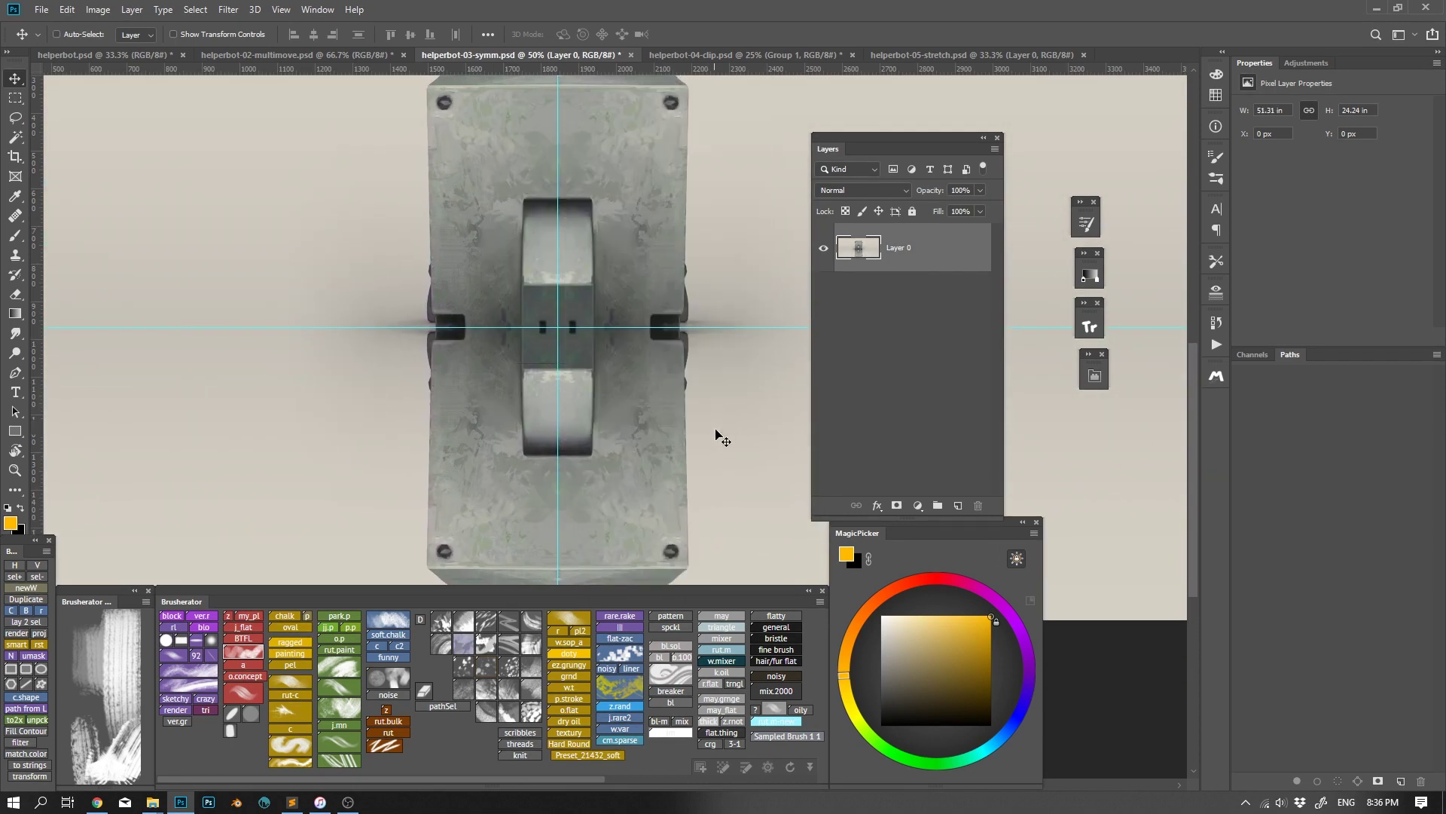
# Undo both mirror operations and the horizontal guide, and remove the vertical guide from the canvas
pyautogui.hotkey('ctrl', 'z')
pyautogui.hotkey('ctrl', 'z')
pyautogui.hotkey('ctrl', 'z')
pyautogui.moveTo(633, 407); pyautogui.dragTo(642, 464)
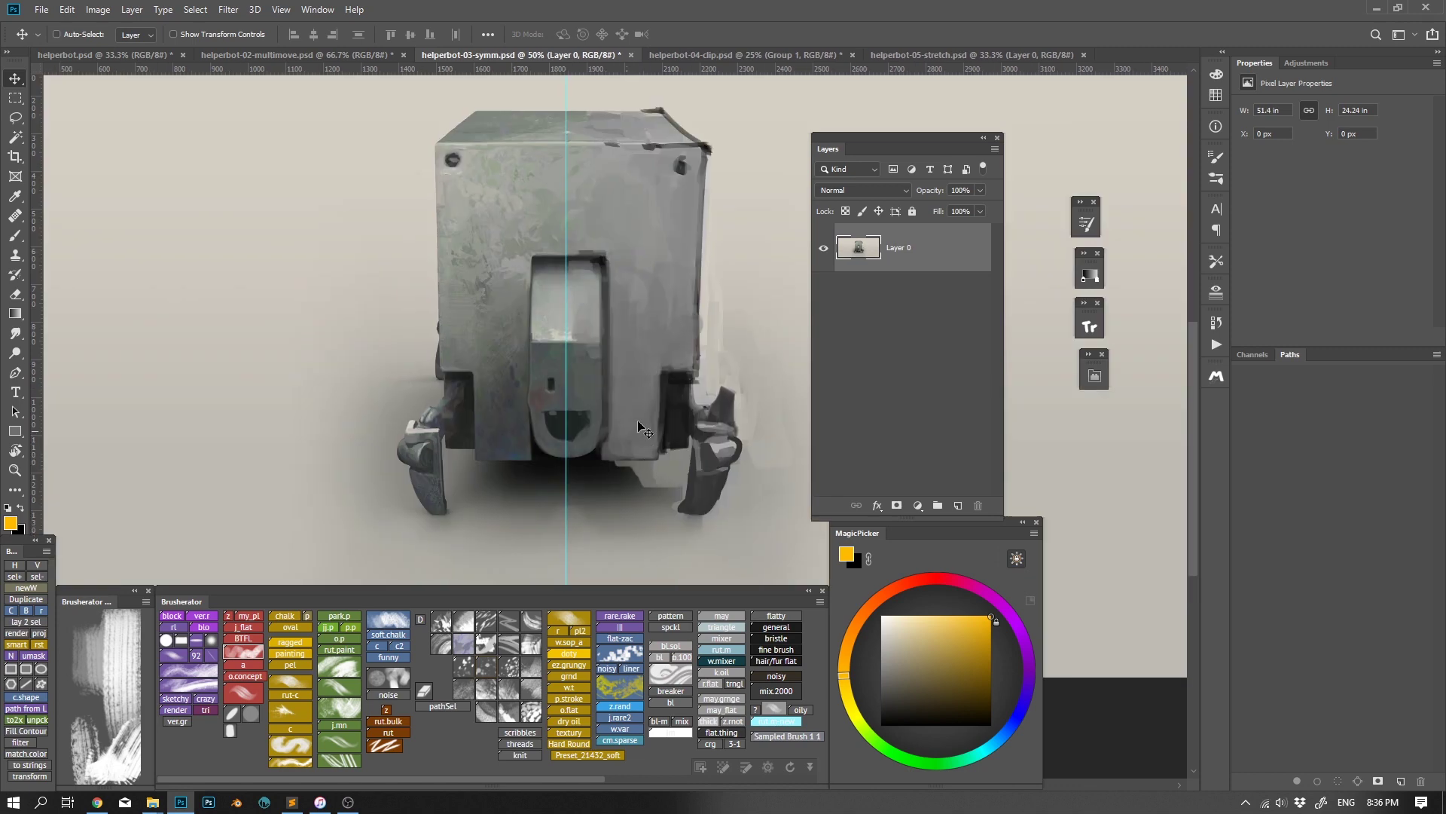
pyautogui.moveTo(565, 436); pyautogui.dragTo(34, 396)
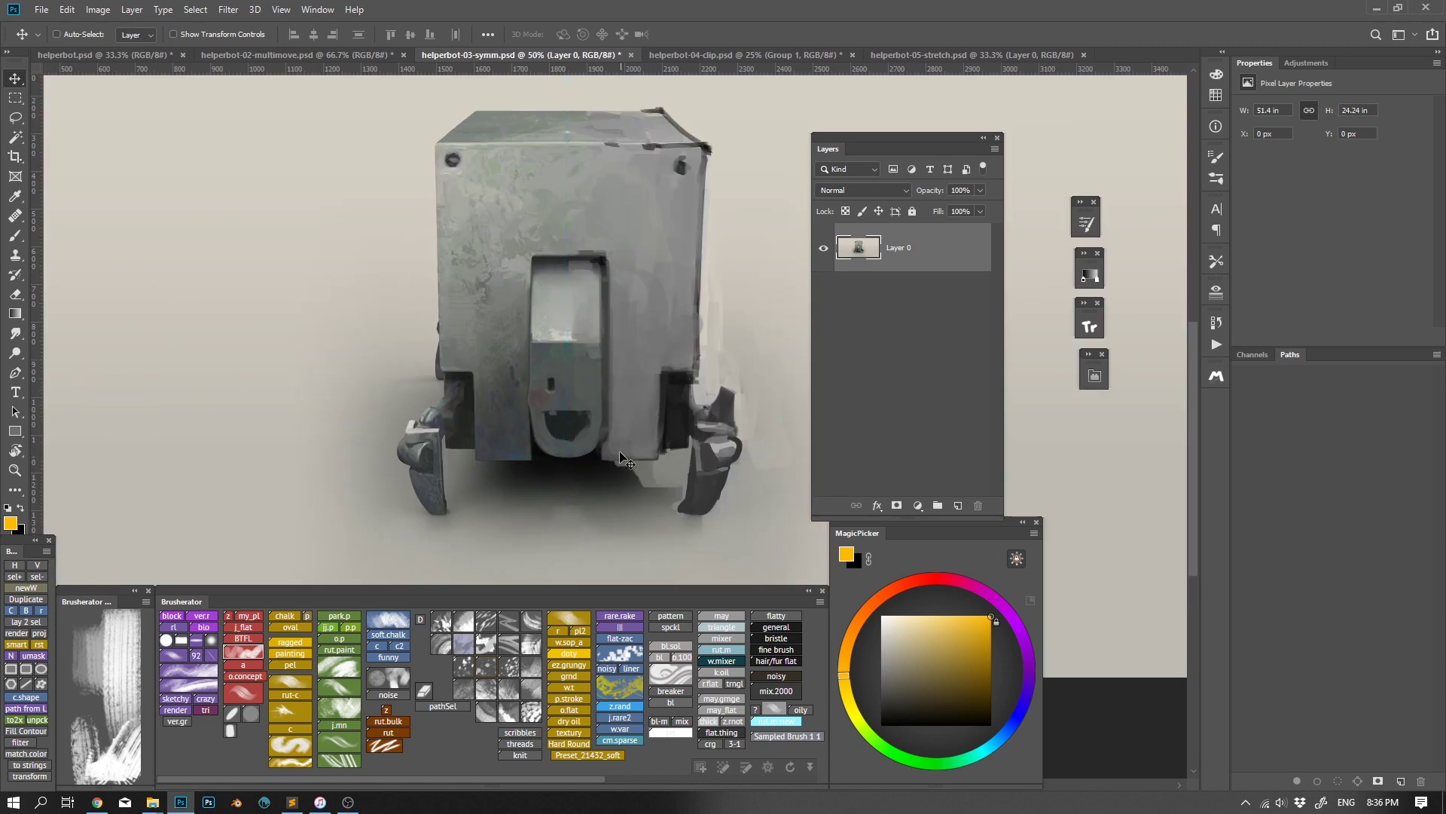
# Draw a straight diagonal Pen path across the robot's lower front and try Quick Symmetry about it
pyautogui.press('p')
pyautogui.click(522, 442)
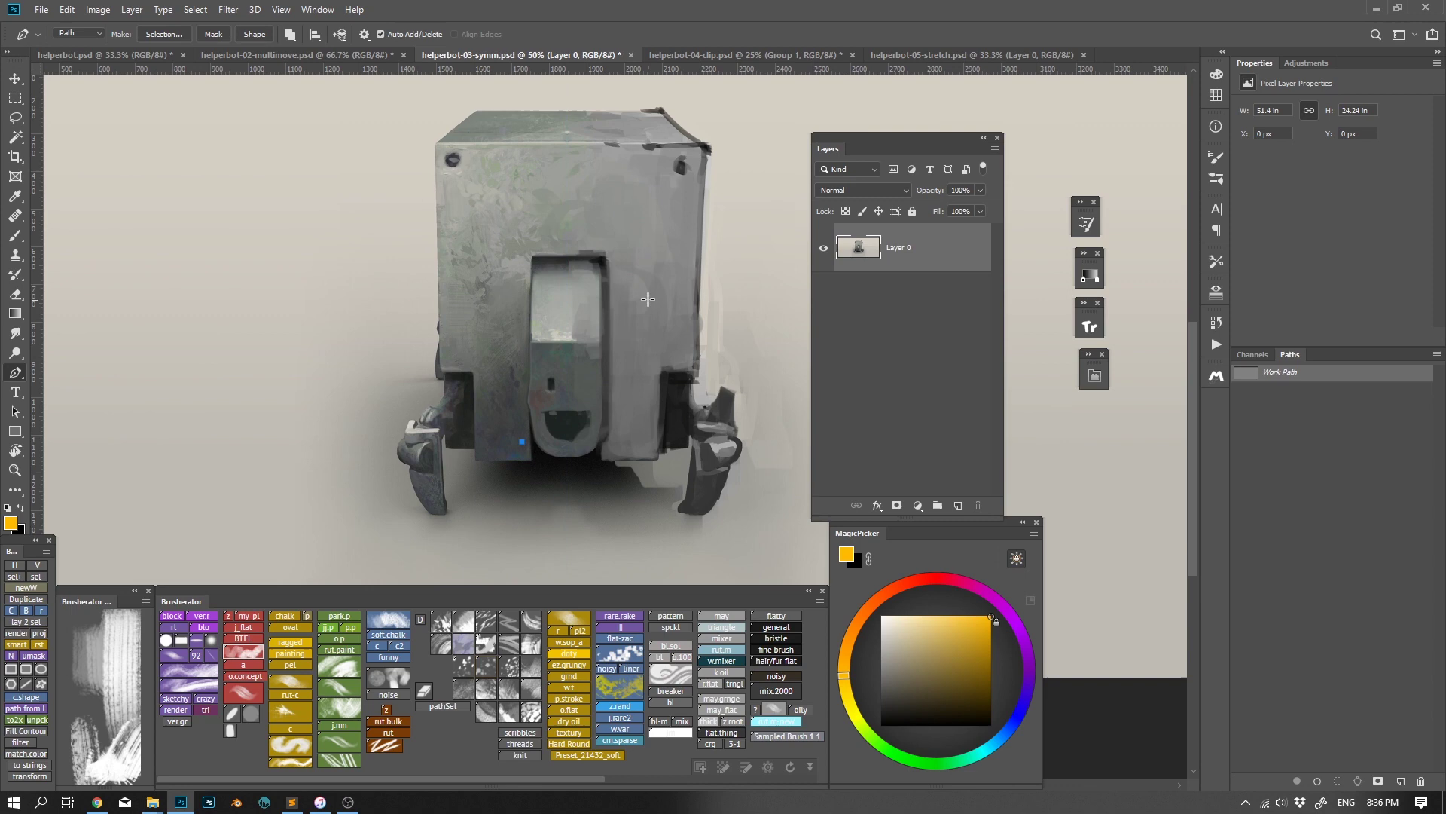
pyautogui.hotkey('ctrl', 'shift', 'm')
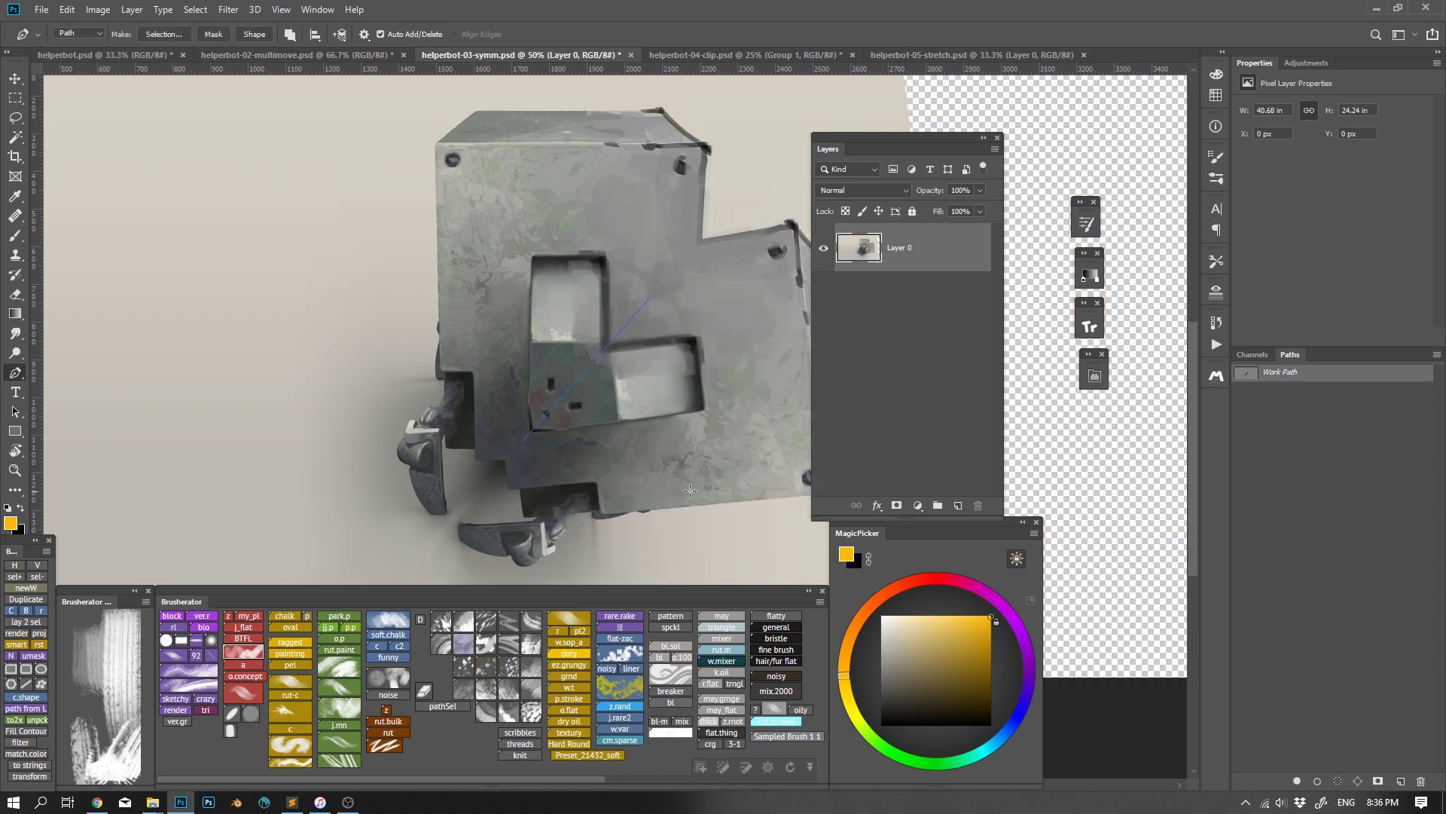
# Paint grey brush strokes beside the robot's head, mirrored about a vertical symmetry path through its centre
pyautogui.moveTo(690, 490); pyautogui.dragTo(663, 479)
pyautogui.moveTo(491, 398); pyautogui.dragTo(714, 497)
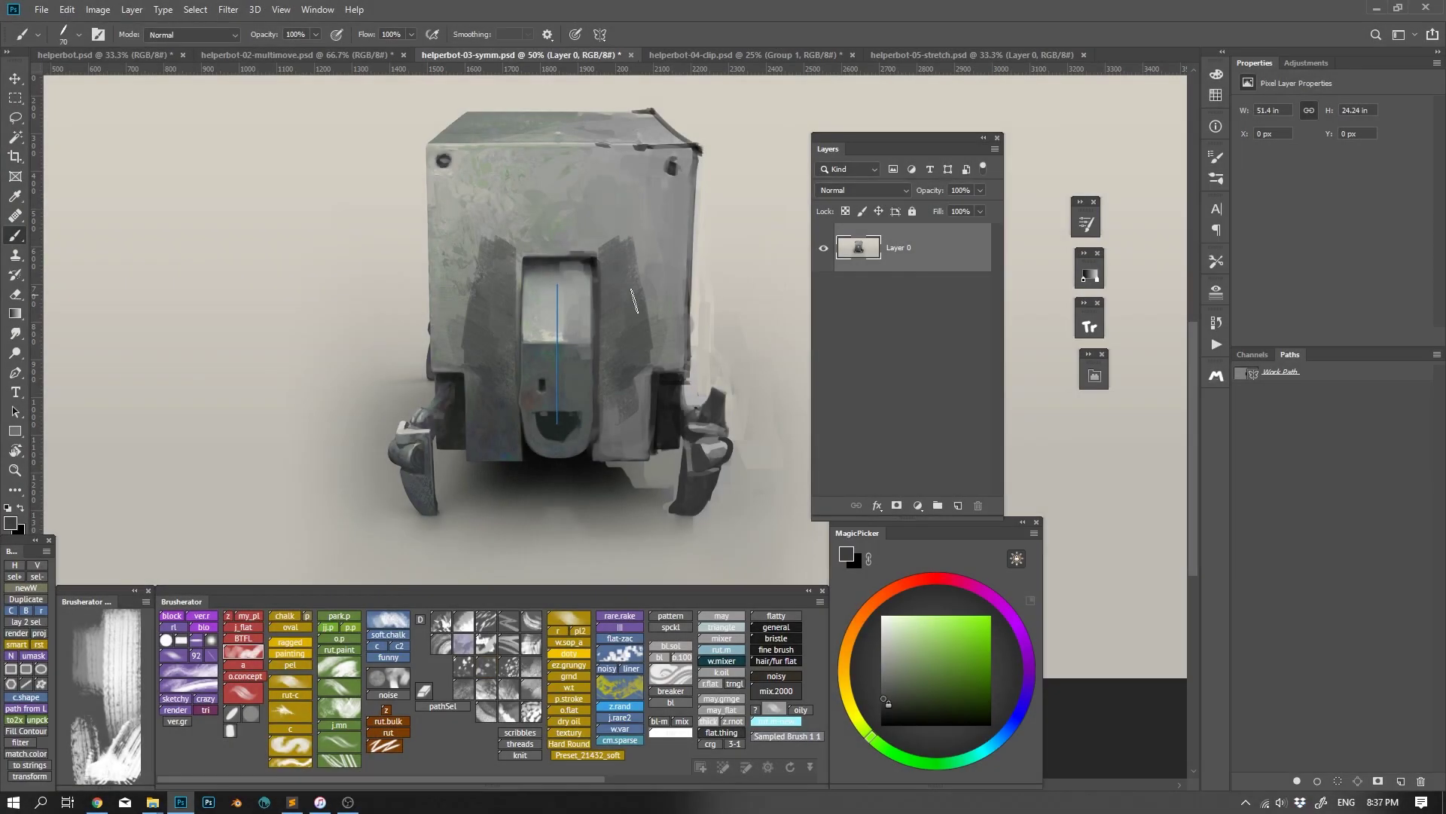
pyautogui.keyDown('alt'); pyautogui.click(636, 299); pyautogui.keyUp('alt')
pyautogui.moveTo(642, 211); pyautogui.dragTo(637, 299)
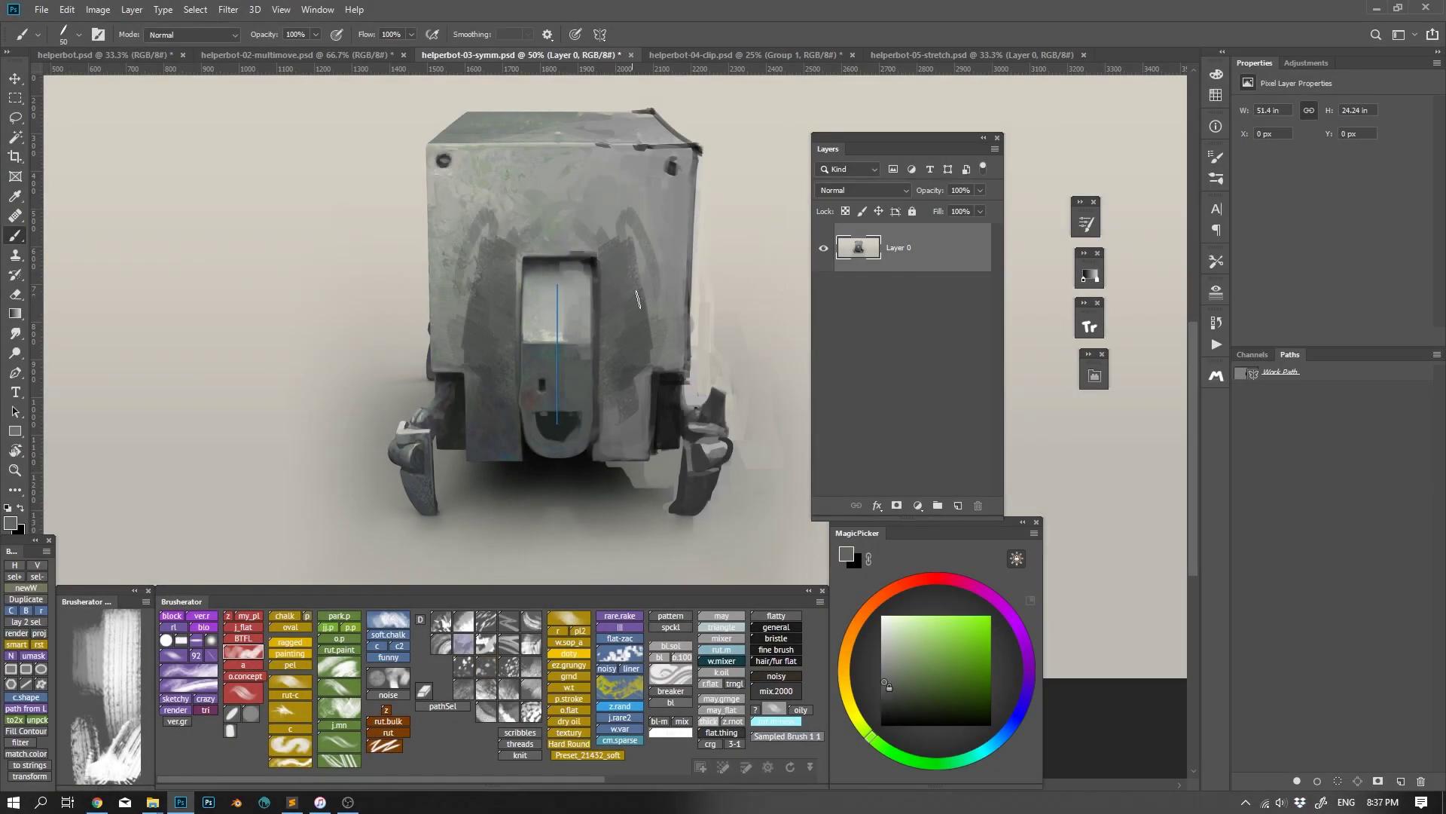
# Lasso a rounded area at the body's left edge, paint it with a sampled grey at brush size 100, and deselect
pyautogui.press('l')
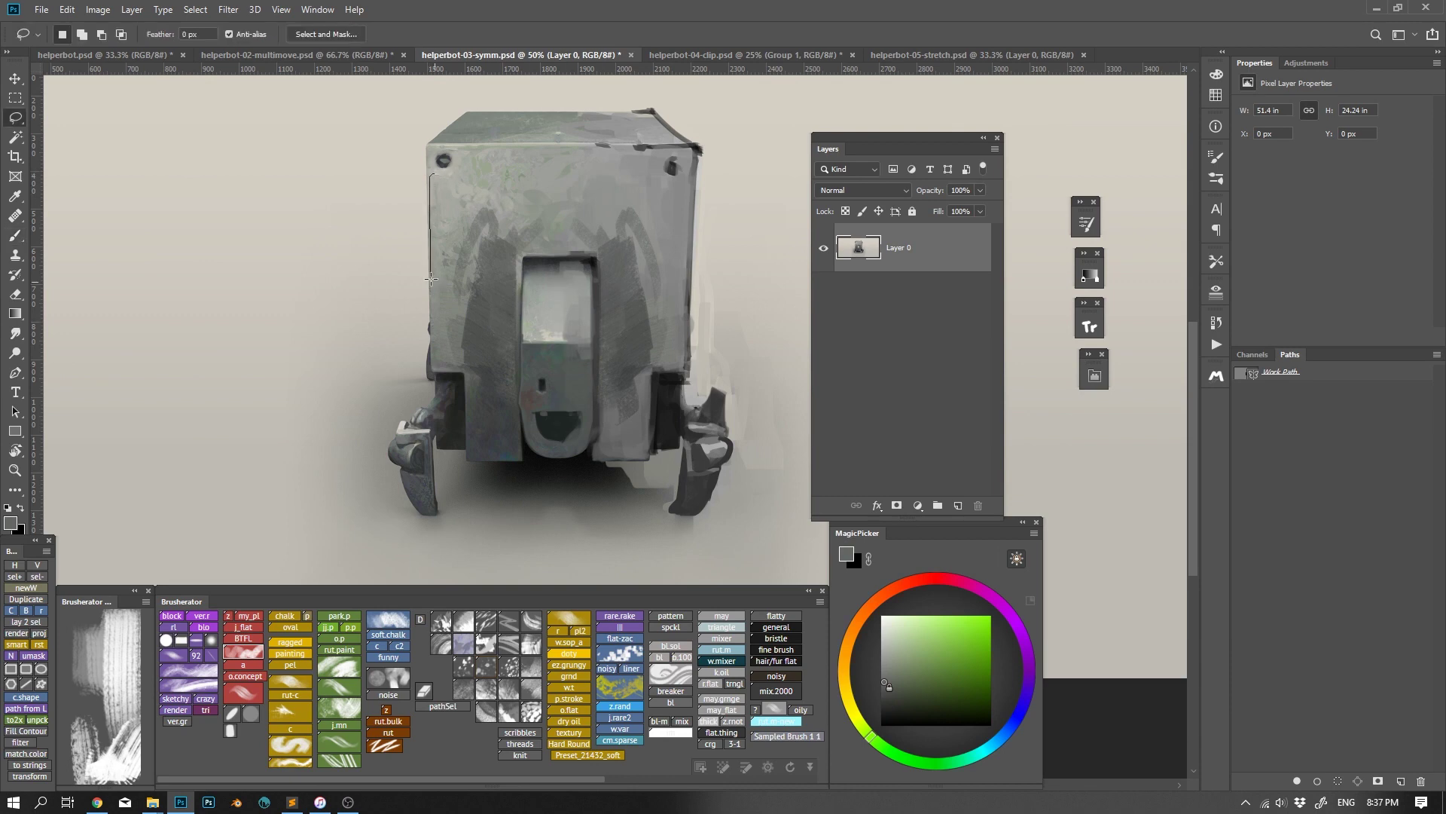
pyautogui.moveTo(466, 208)
pyautogui.mouseDown()
pyautogui.moveTo(448, 178)
pyautogui.moveTo(436, 324)
pyautogui.moveTo(439, 184)
pyautogui.mouseUp()
pyautogui.press('b')
pyautogui.keyDown('alt'); pyautogui.click(467, 305); pyautogui.keyUp('alt')
pyautogui.press(']')
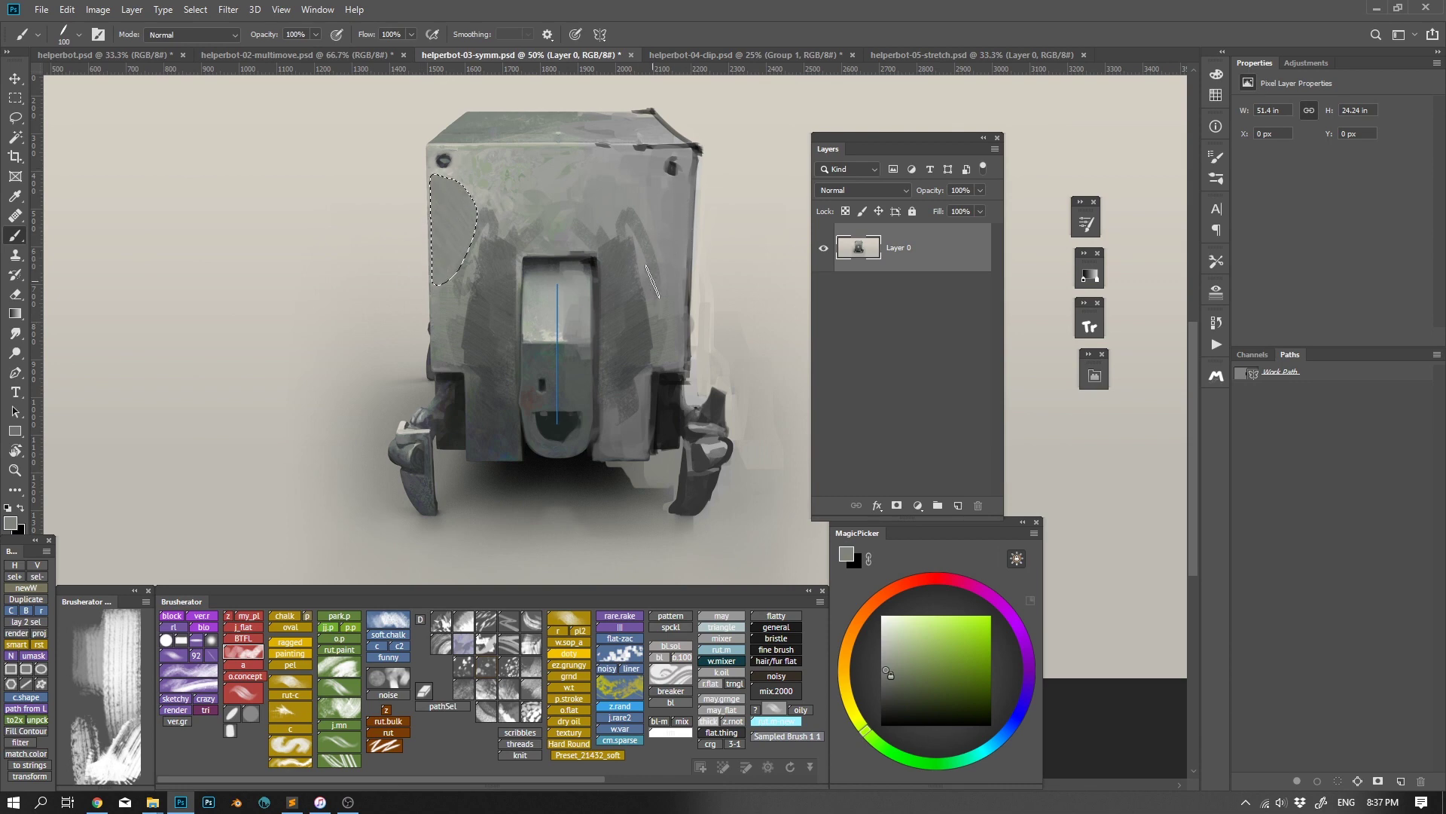
pyautogui.hotkey('ctrl', 'd')
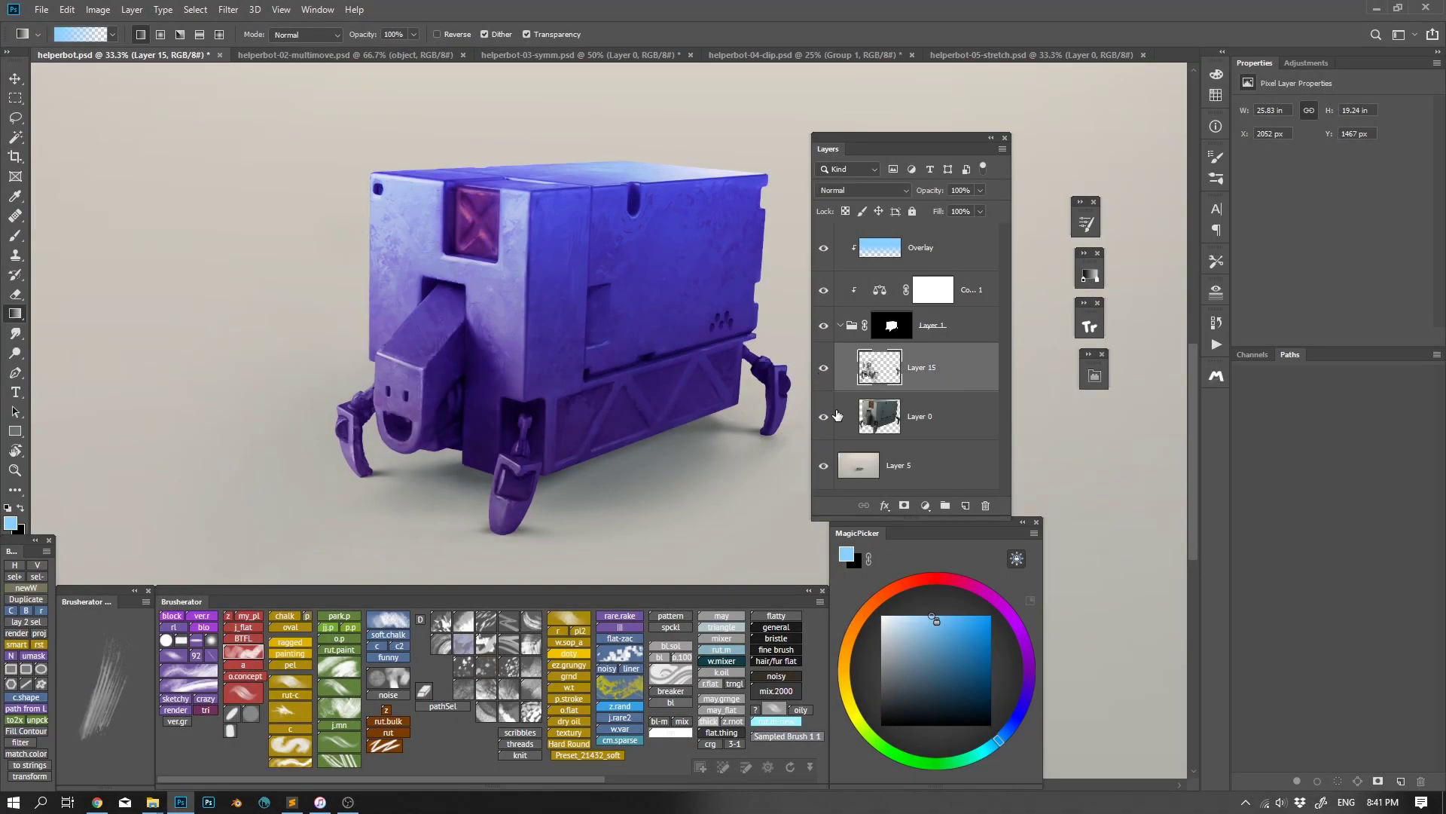
# In helperbot.psd, toggle the visibility of Layer 0 and the clipped layers above the group to examine the stack
pyautogui.click(827, 415)
pyautogui.click(826, 415)
pyautogui.moveTo(826, 263)
pyautogui.mouseDown()
pyautogui.moveTo(825, 294)
pyautogui.moveTo(825, 249)
pyautogui.mouseUp()
# Lasso the X-marked red panel on the robot's front and try to copy it merged and paste it
pyautogui.press('l')
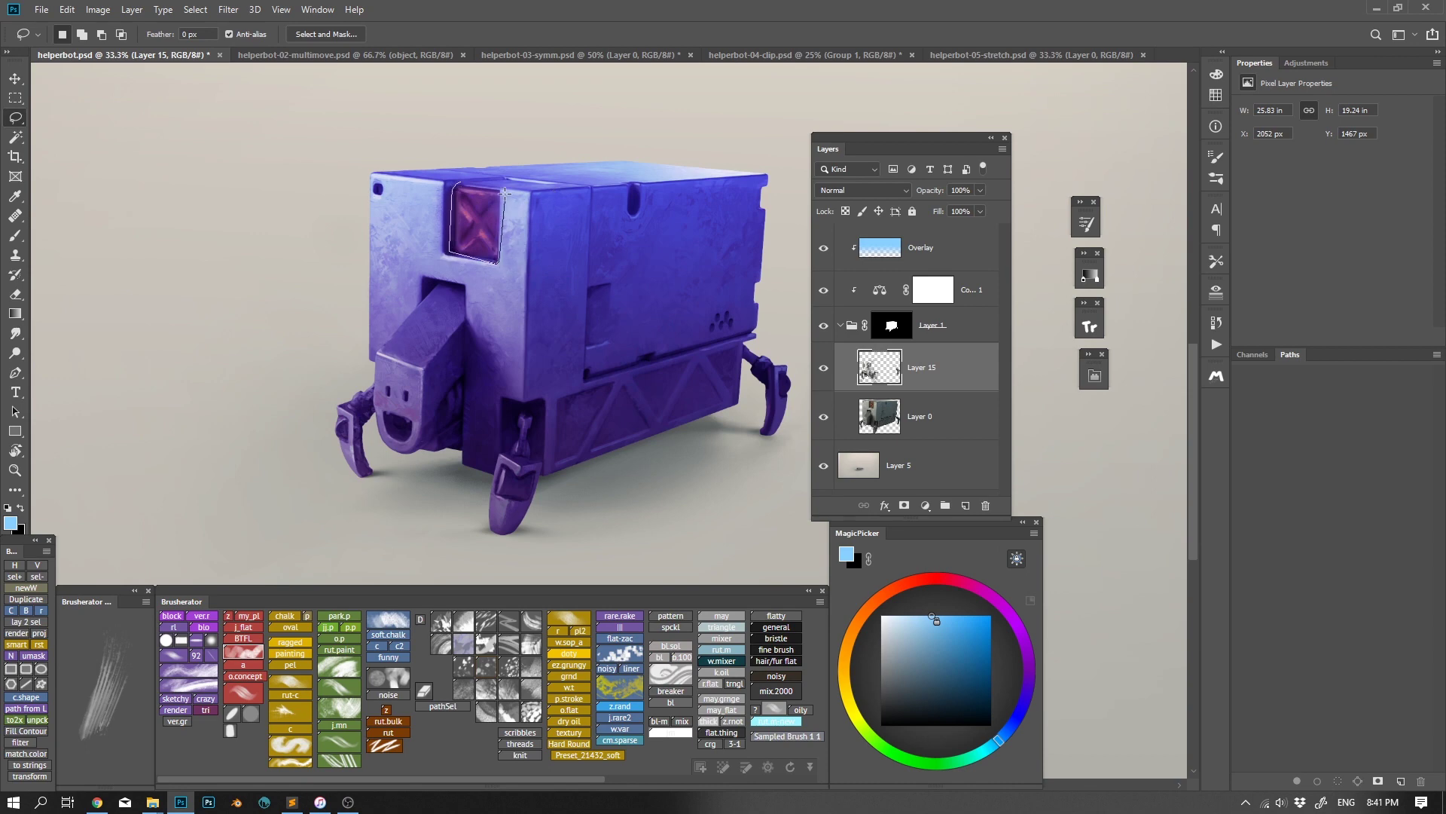
pyautogui.moveTo(504, 193); pyautogui.dragTo(506, 226)
pyautogui.hotkey('ctrl', 'd')
pyautogui.click(67, 9)
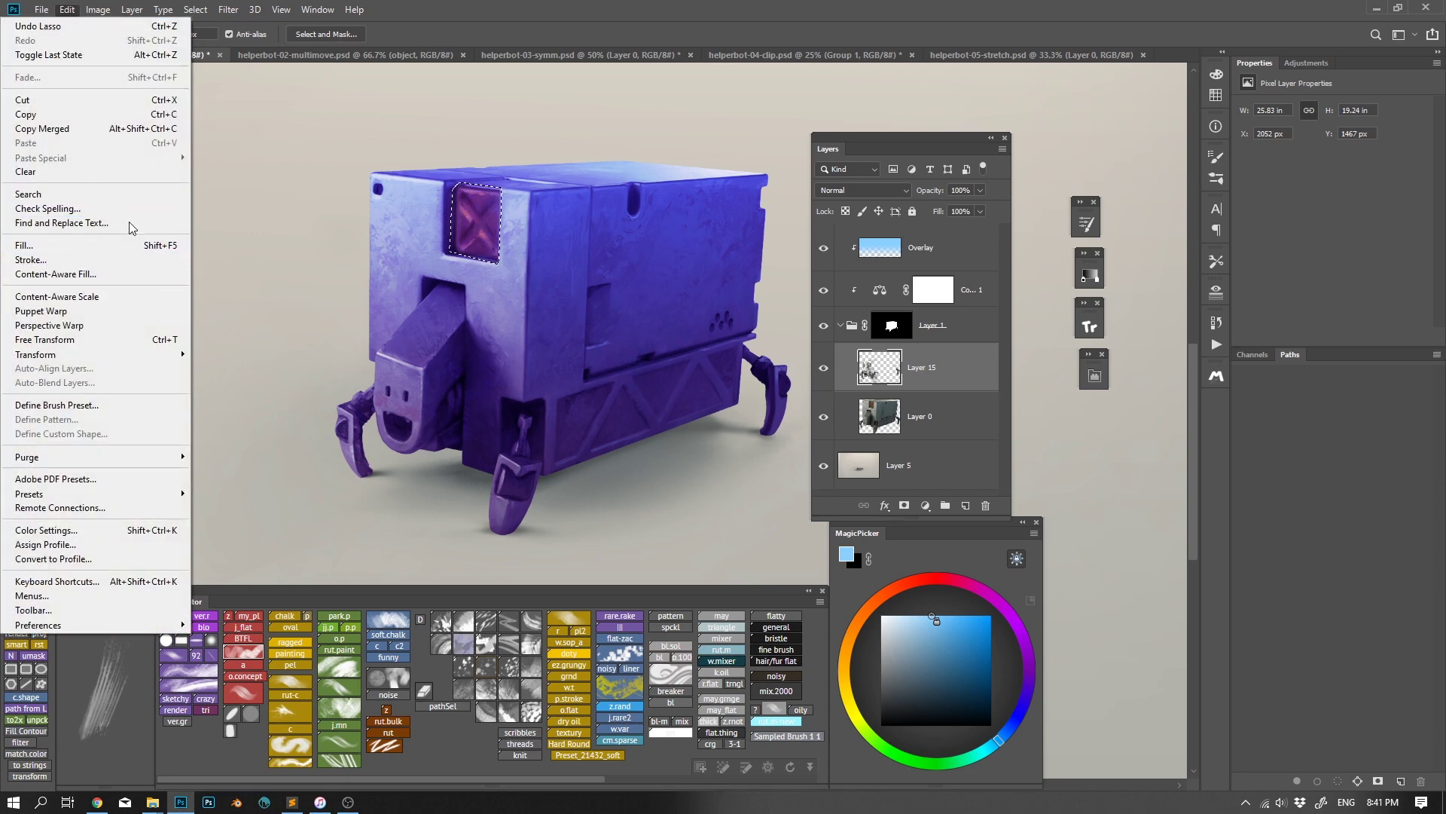
pyautogui.click(119, 133)
pyautogui.hotkey('ctrl', 'v')
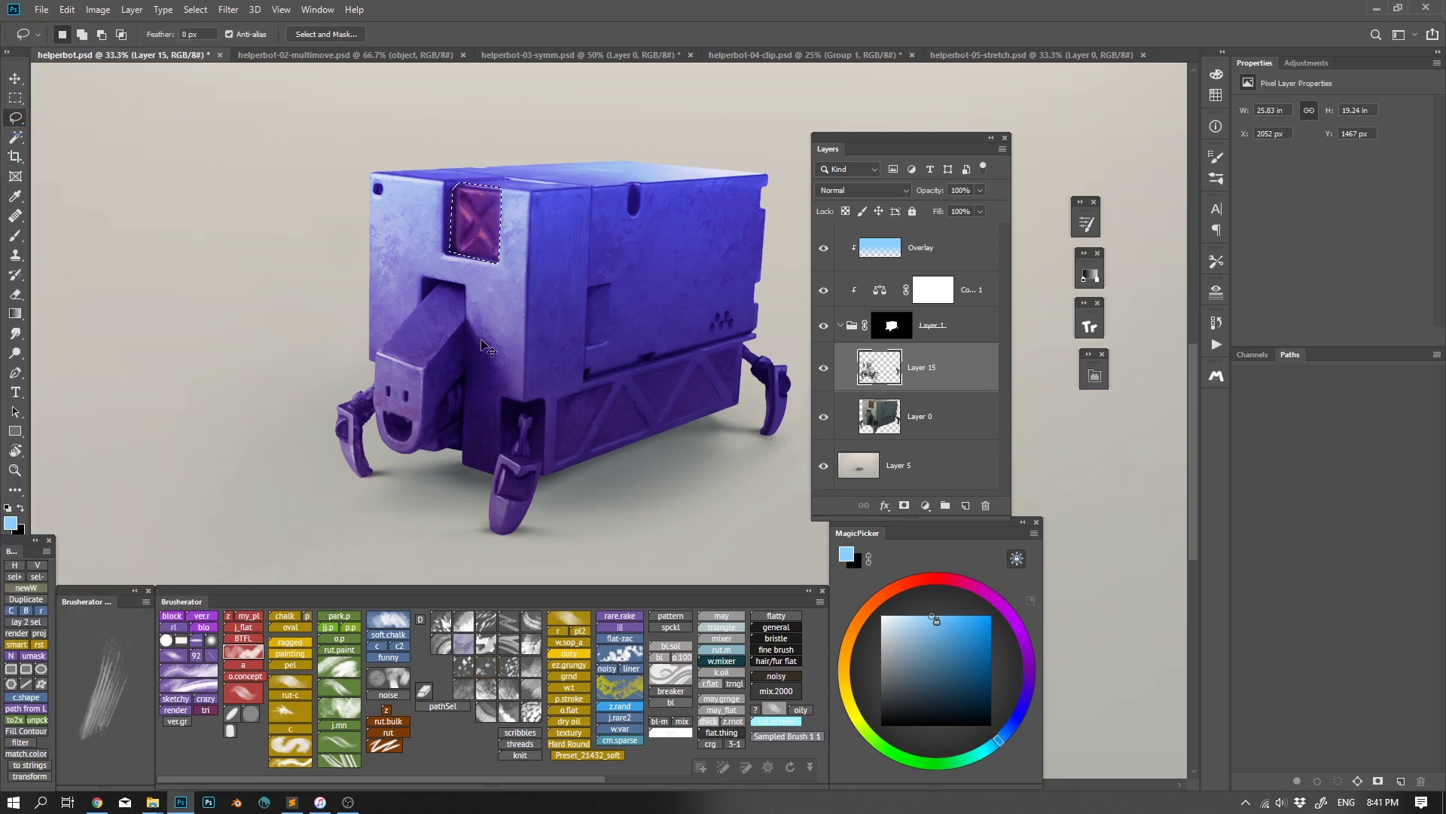
# Extract the selected panel to its own layer with Layer Factory's to Layer, and hide the Overlay and colour adjustment layers
pyautogui.click(823, 290)
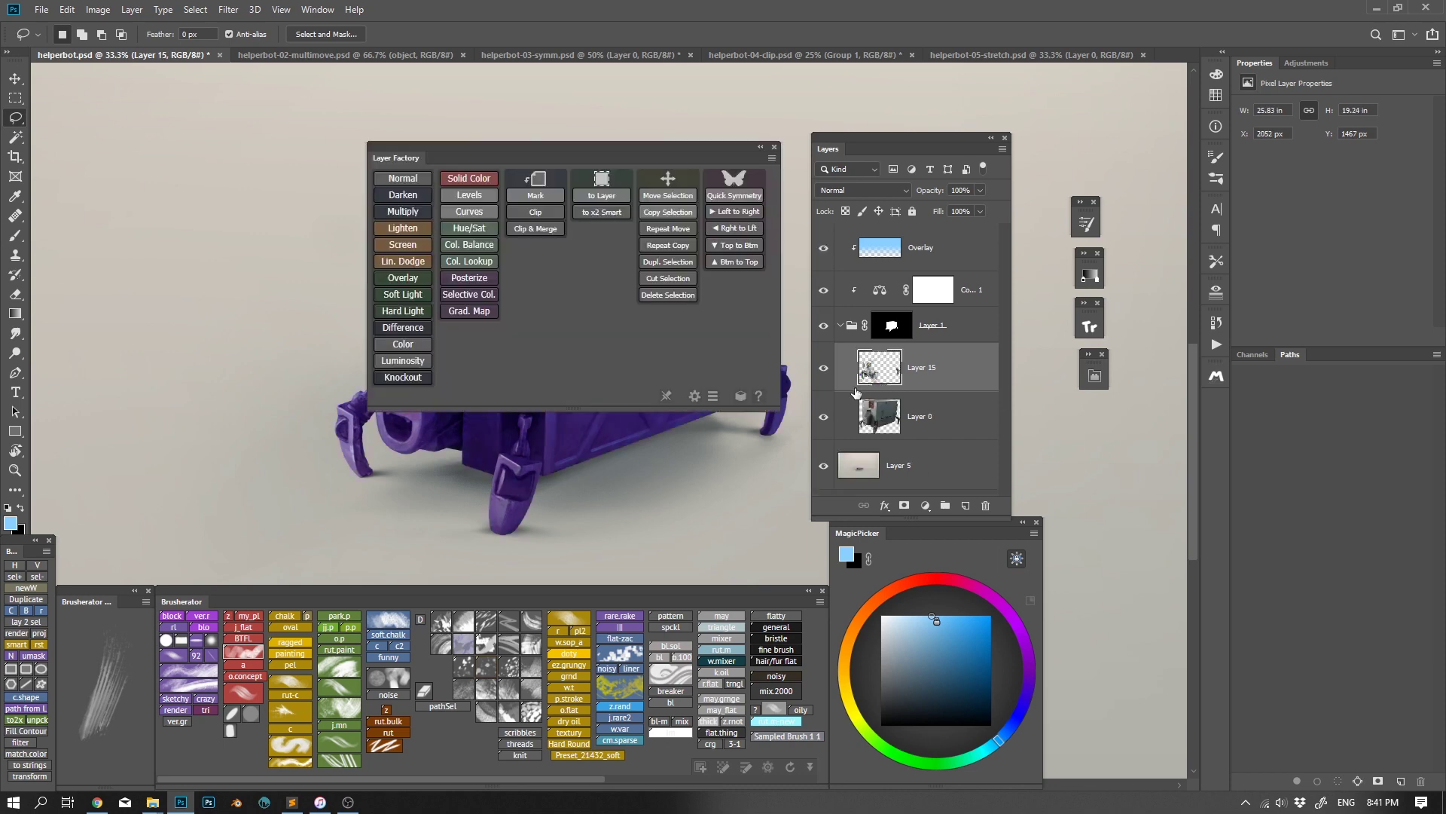
pyautogui.click(604, 196)
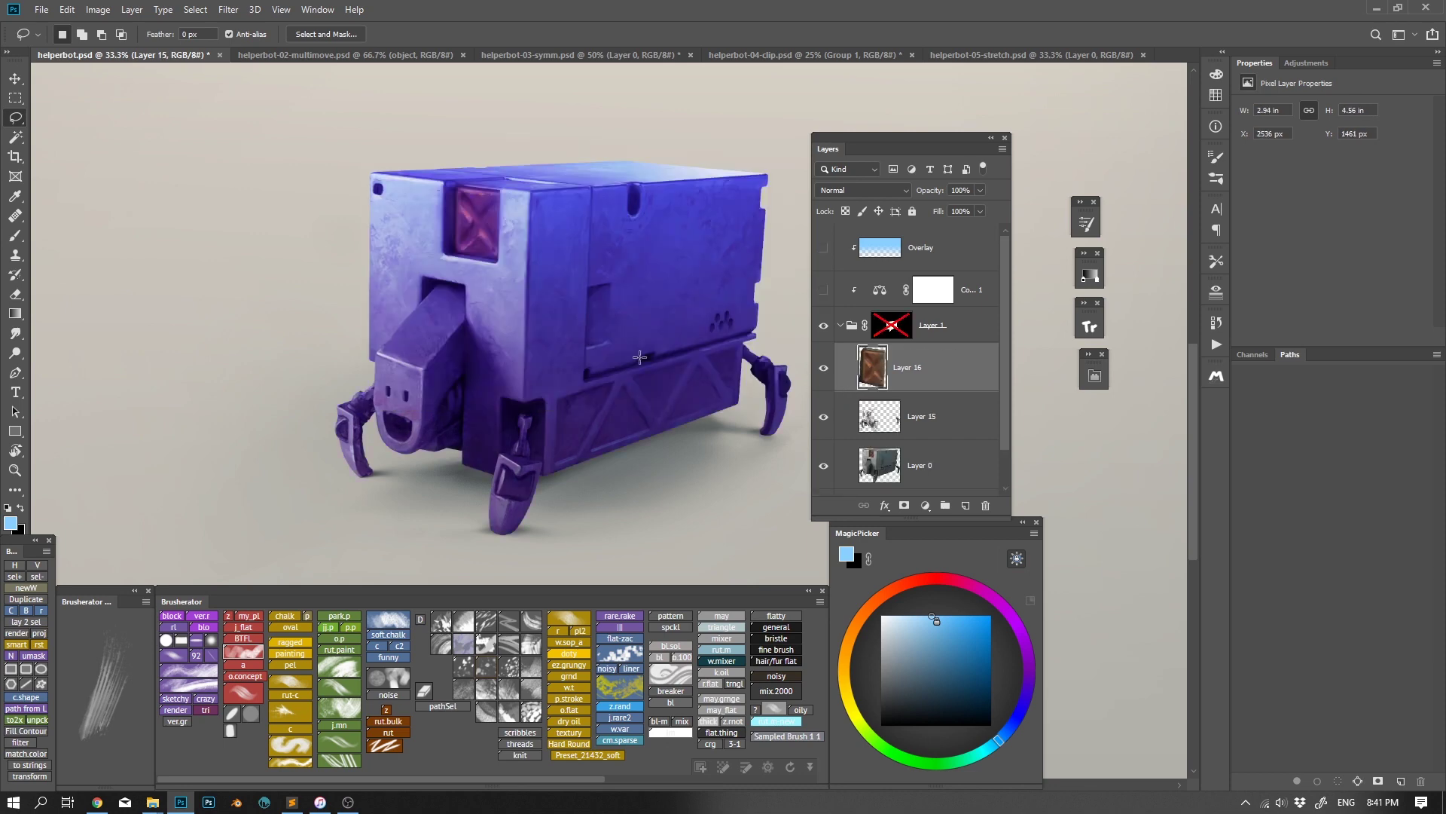
pyautogui.moveTo(822, 292); pyautogui.dragTo(823, 247)
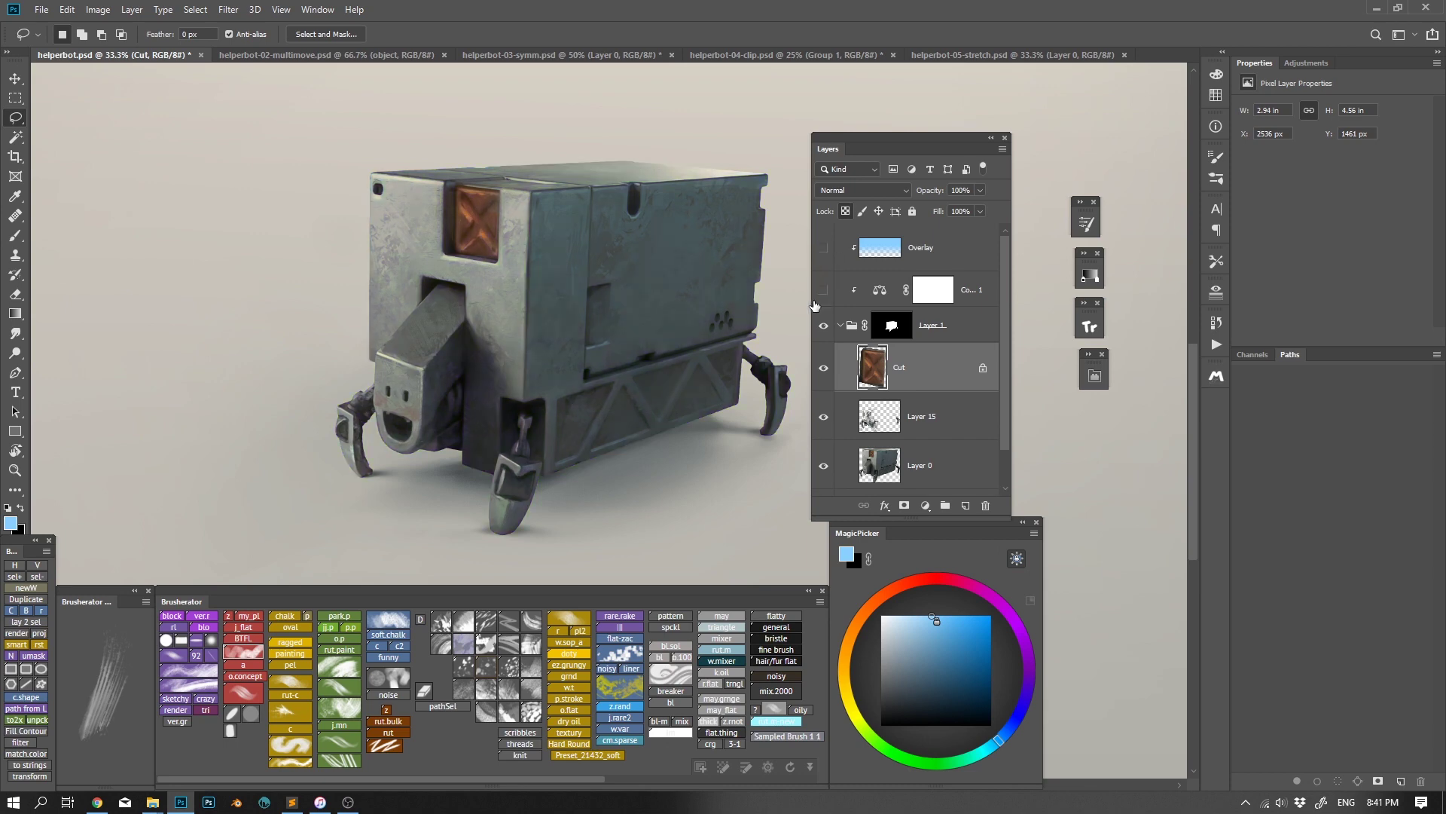
# Toggle the extracted panel layer, Layer 15 and the two clipped layers above the group to examine the extraction
pyautogui.click(824, 370)
pyautogui.click(824, 416)
pyautogui.moveTo(823, 245); pyautogui.dragTo(824, 290)
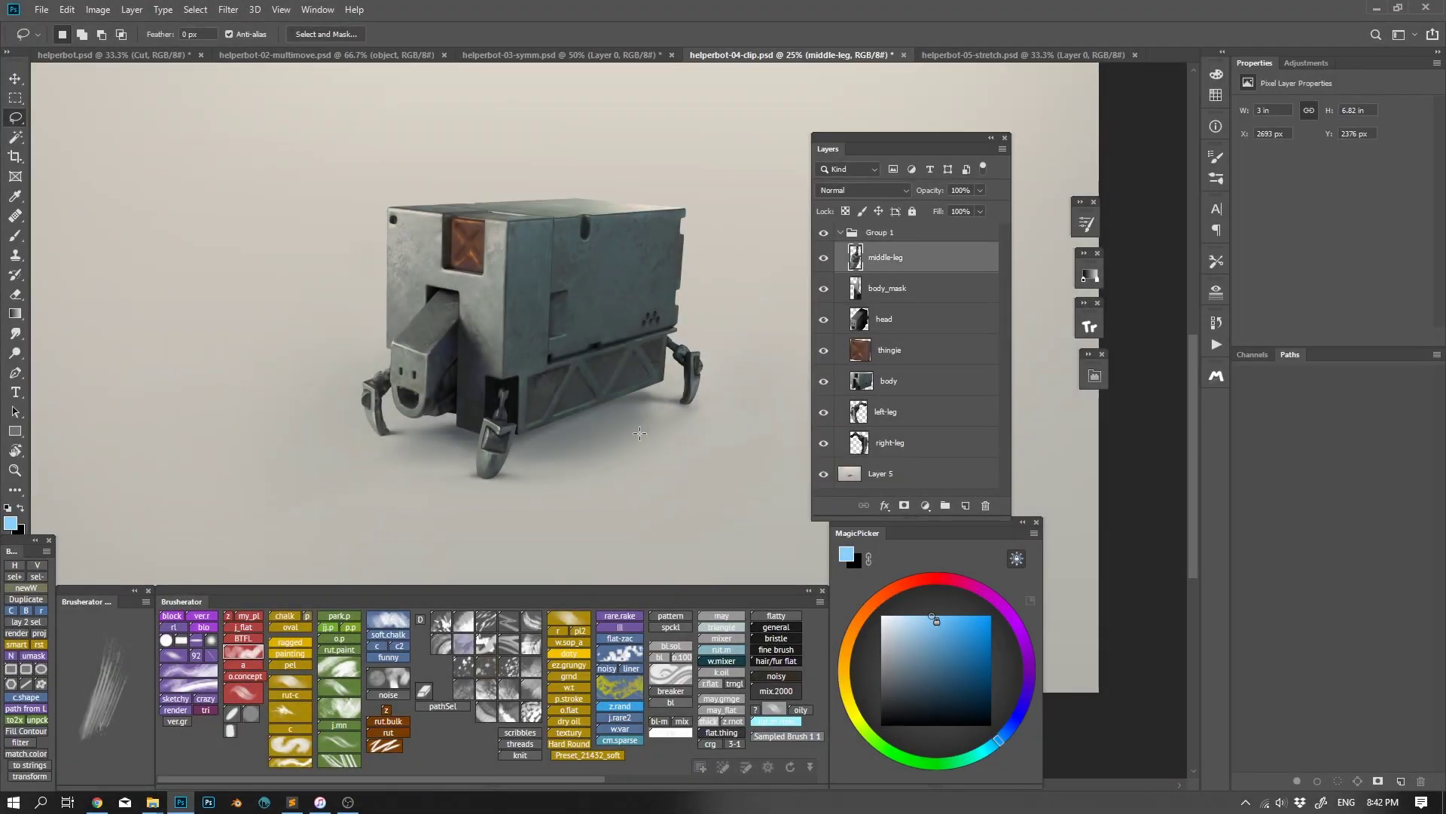
# In helperbot-04-clip.psd, move the middle-leg, body_mask, head and thingie layers in turn, undoing each move
pyautogui.press('v')
pyautogui.moveTo(634, 449); pyautogui.dragTo(630, 467)
pyautogui.hotkey('ctrl', 'z')
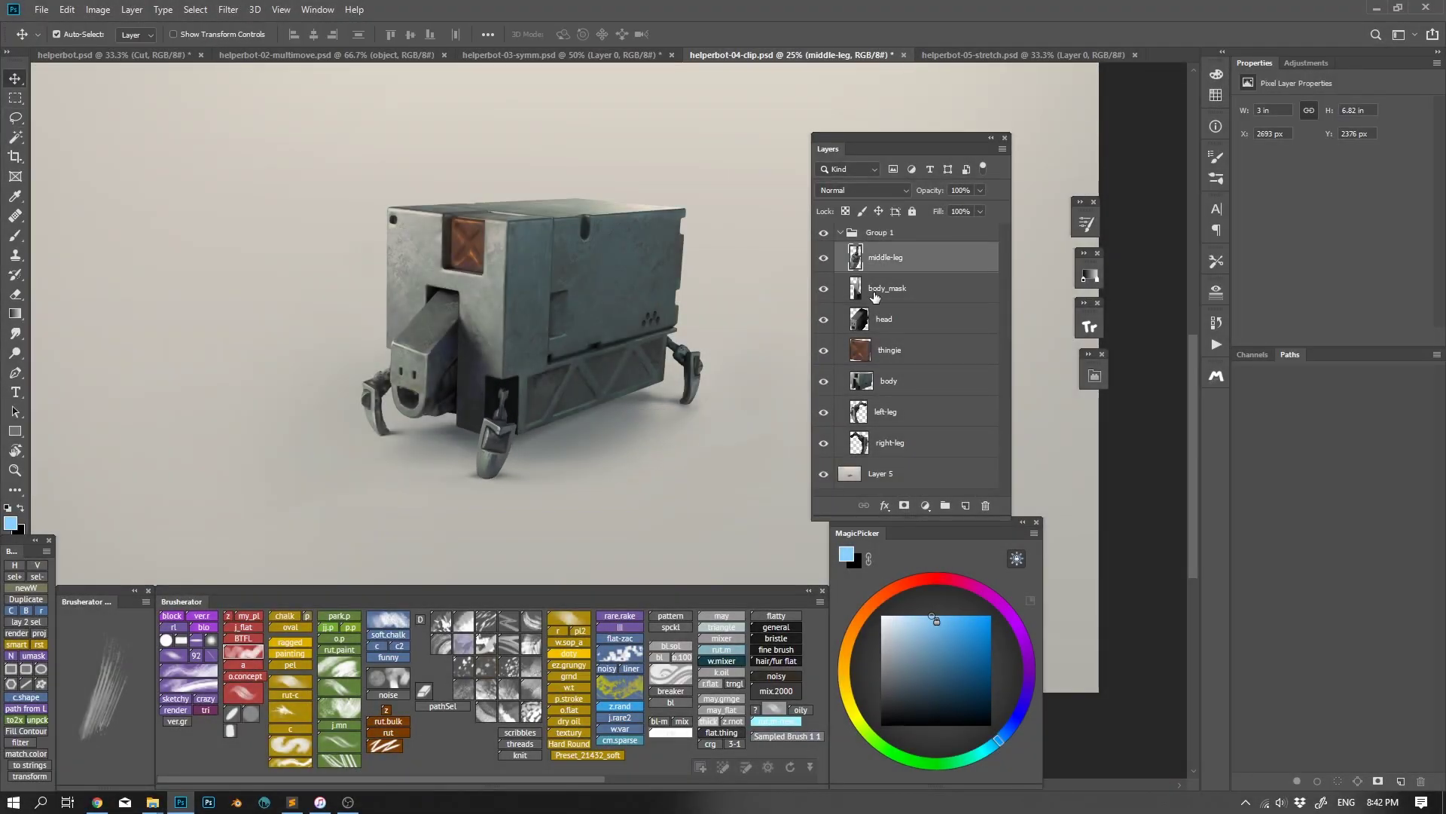
pyautogui.click(874, 295)
pyautogui.moveTo(685, 404); pyautogui.dragTo(671, 453)
pyautogui.hotkey('ctrl', 'z')
pyautogui.click(895, 320)
pyautogui.hotkey('ctrl', 'z')
pyautogui.click(893, 349)
pyautogui.moveTo(754, 393); pyautogui.dragTo(690, 445)
# Add a Hue/Saturation adjustment layer clipped to Group 1 from Layer Factory, with hue +23 and saturation +75
pyautogui.click(880, 232)
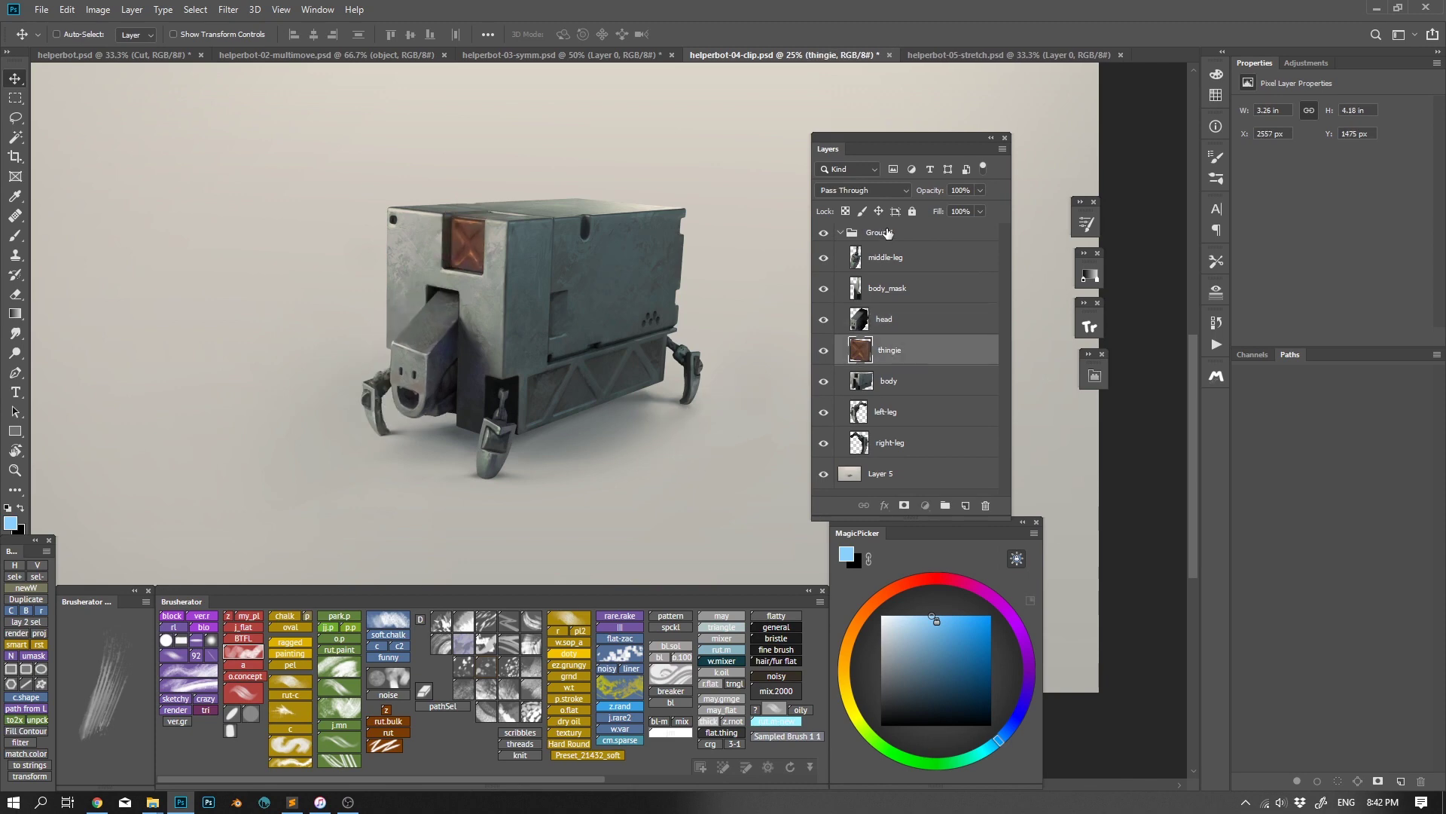
pyautogui.hotkey('ctrl', 'F2')
pyautogui.click(470, 227)
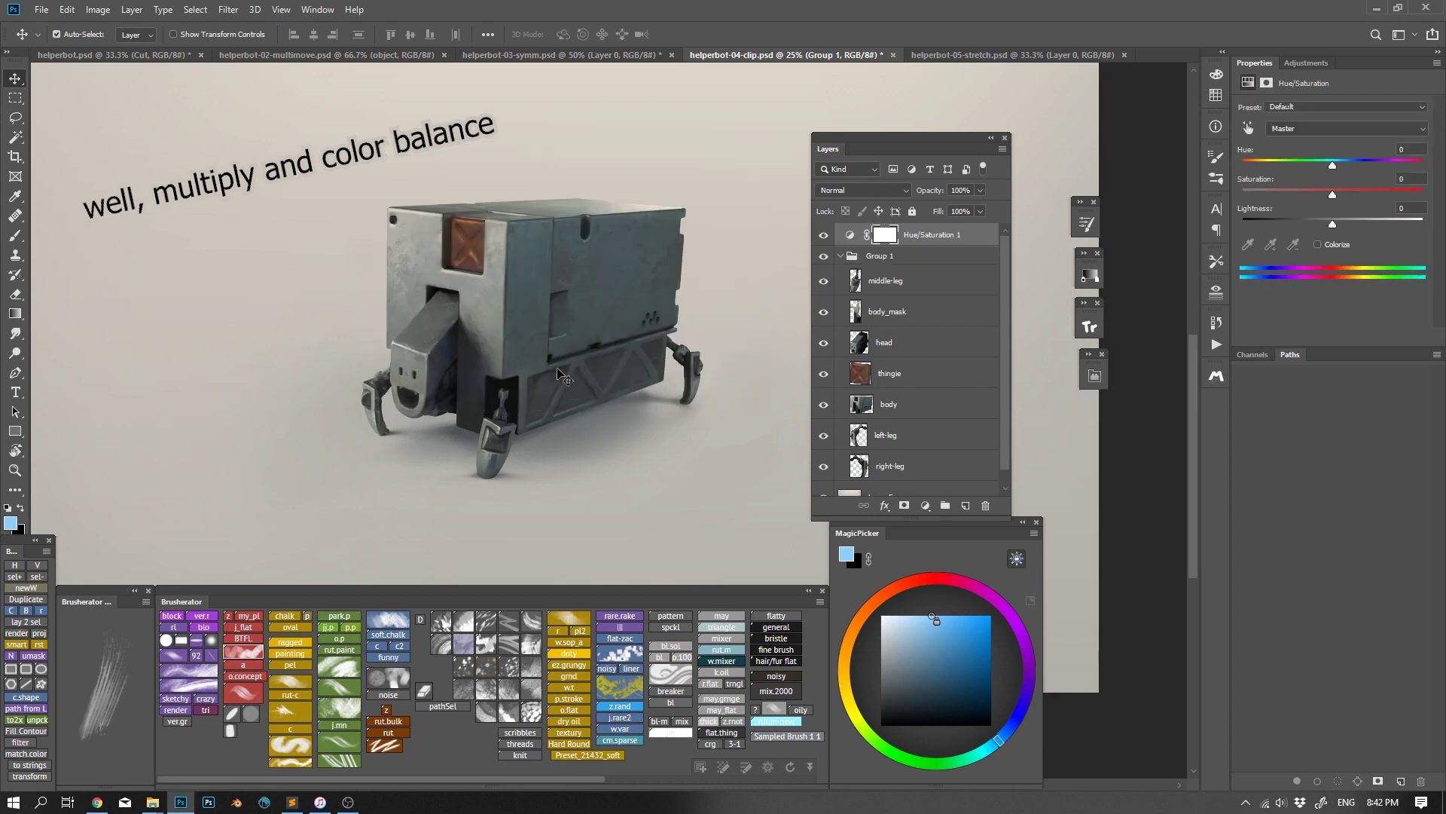
pyautogui.moveTo(1399, 191); pyautogui.dragTo(1352, 166)
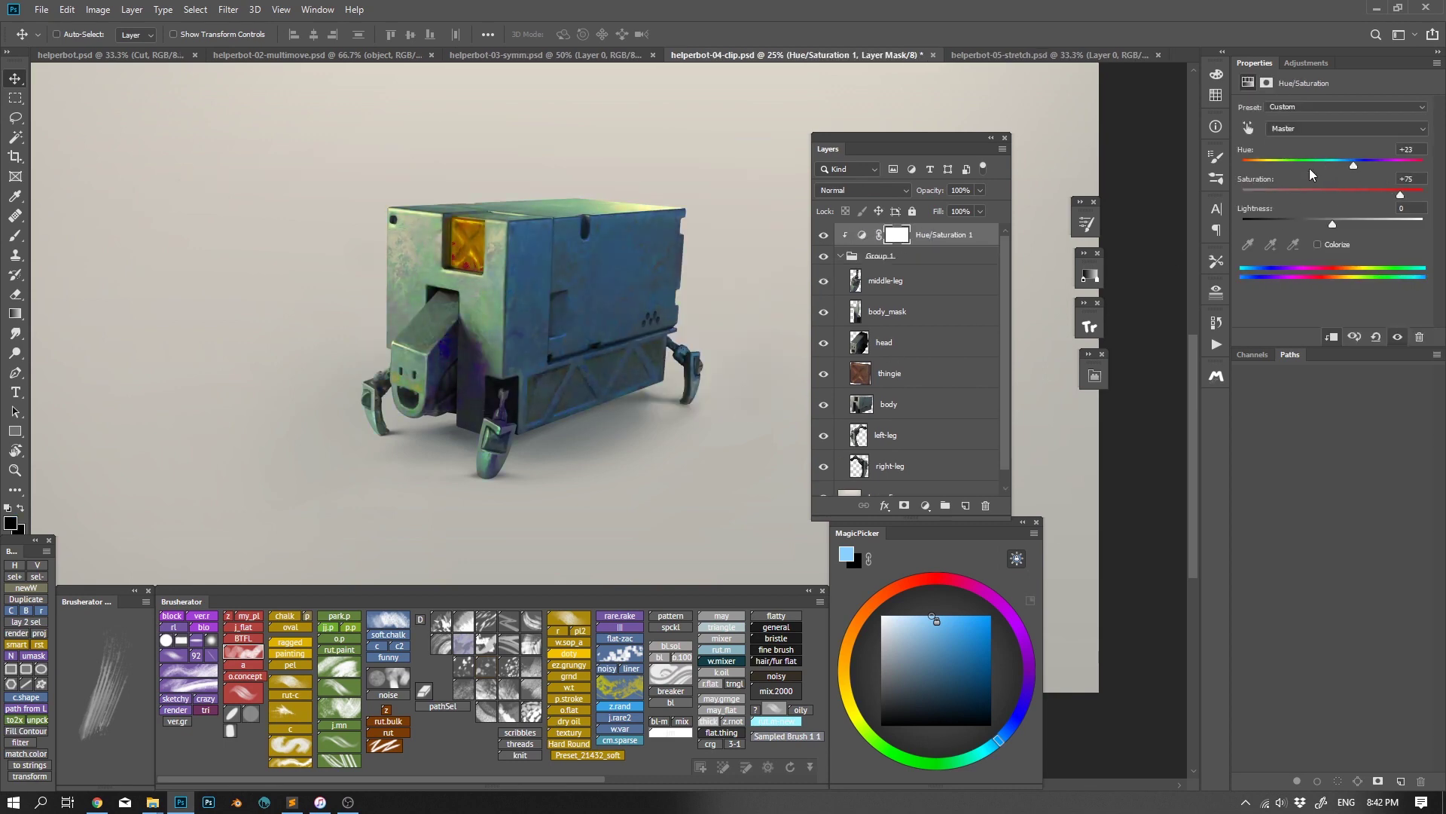
# Add a Multiply layer above Hue/Saturation 1, clipped to Group 1, and darken the robot's lower part with a dark blue gradient
pyautogui.press('F2')
pyautogui.click(402, 211)
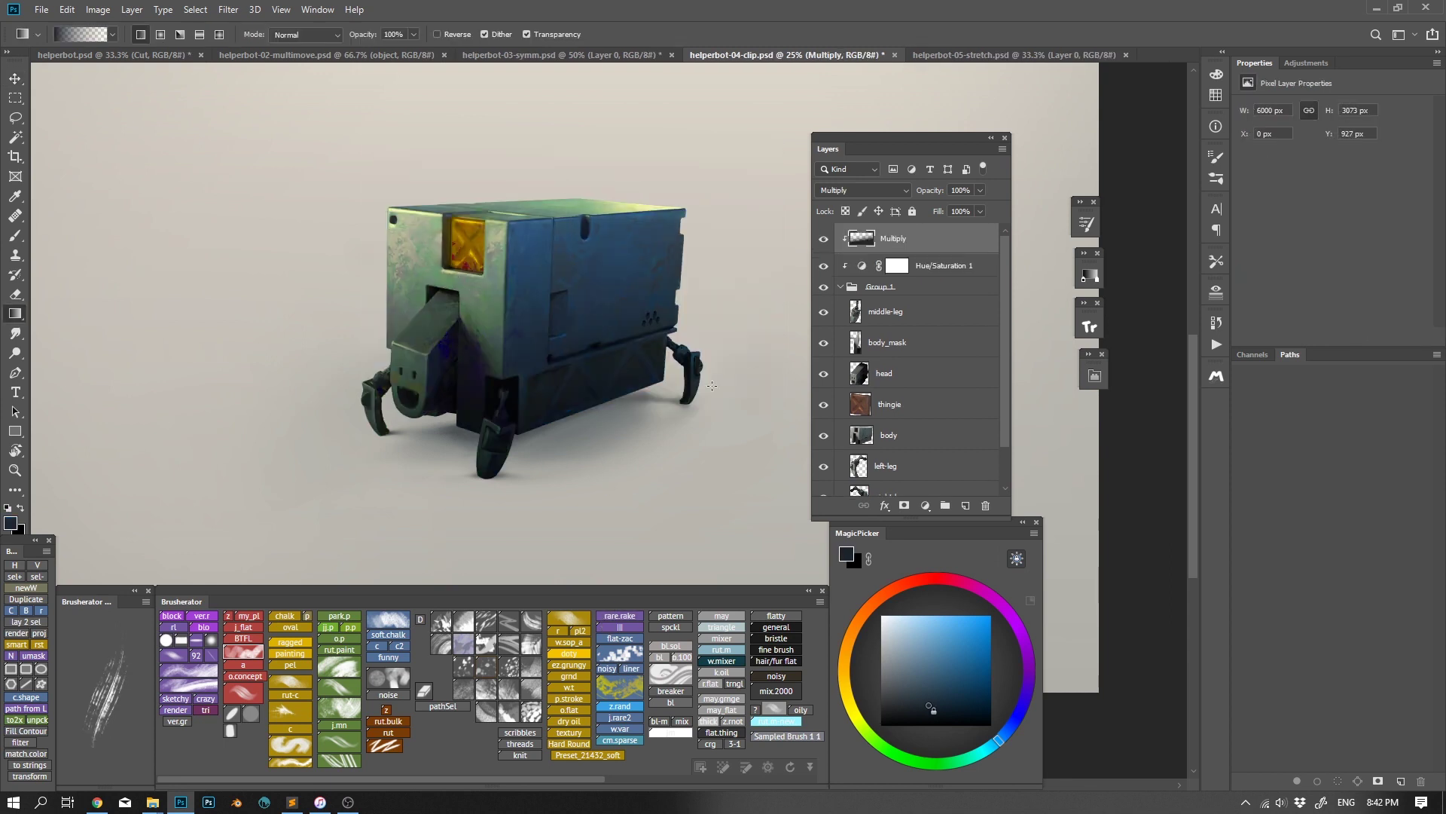
# Select all layers inside Group 1 from middle-leg to right-leg and mark them with Layer Factory's Mark
pyautogui.scroll(1, 666, 443)
pyautogui.click(926, 311)
pyautogui.moveTo(1002, 398); pyautogui.dragTo(1002, 420)
pyautogui.press('F2')
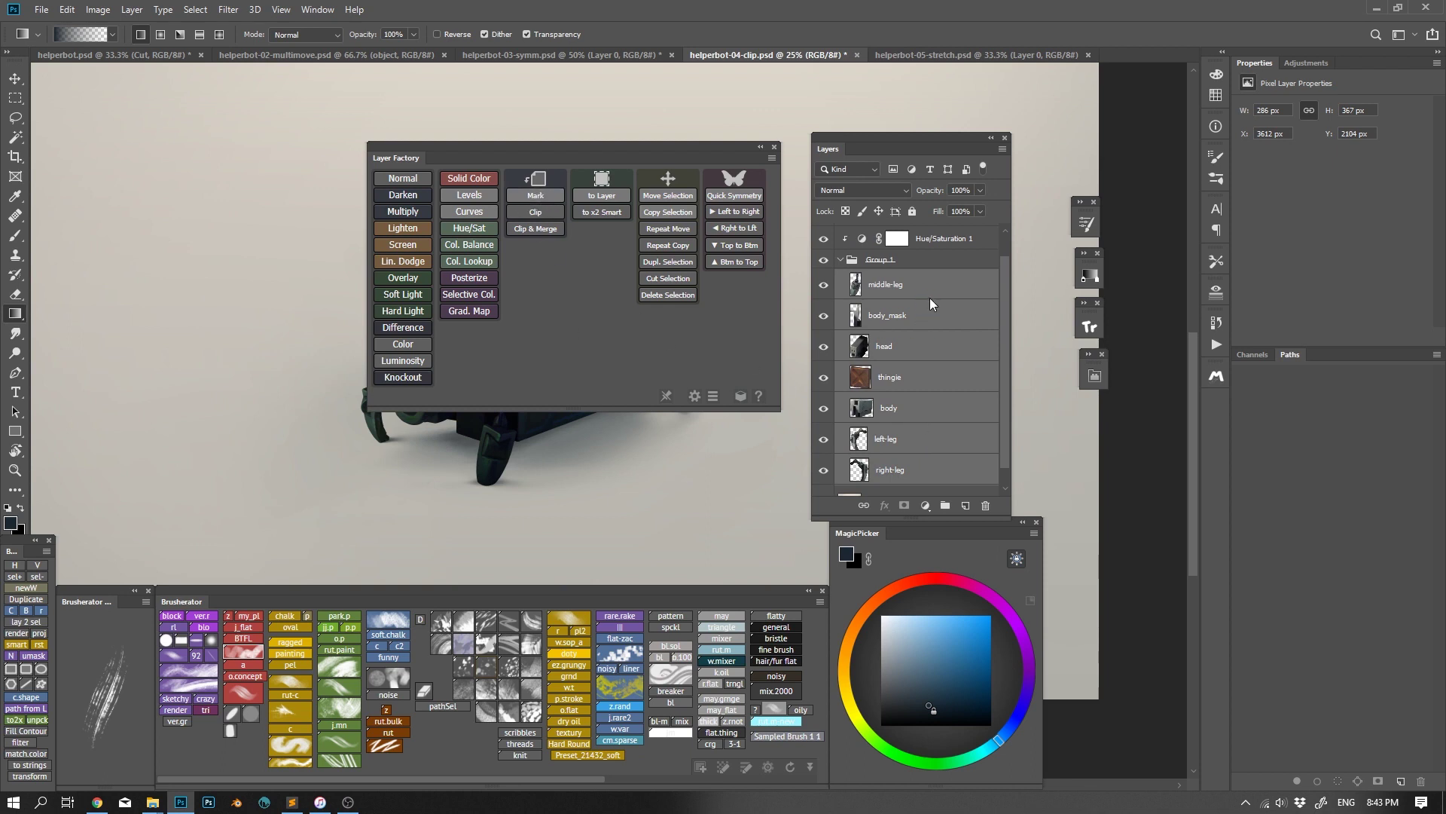
pyautogui.moveTo(1005, 391); pyautogui.dragTo(1008, 366)
# Select the Hue/Saturation 1 and Multiply layers and apply them to the marked layers with Clip & Merge
pyautogui.click(946, 269)
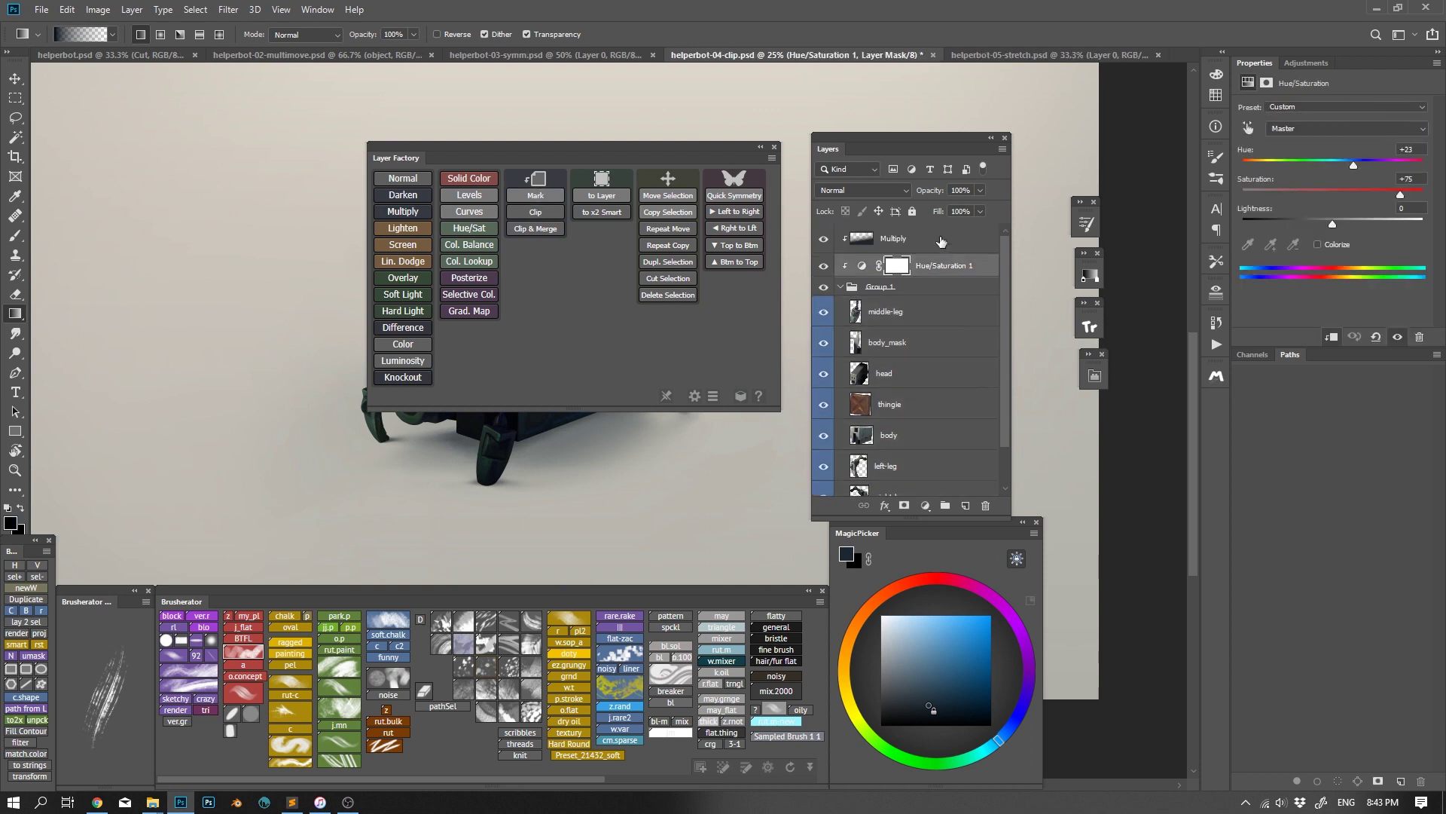
pyautogui.keyDown('shift'); pyautogui.click(941, 240); pyautogui.keyUp('shift')
pyautogui.click(549, 229)
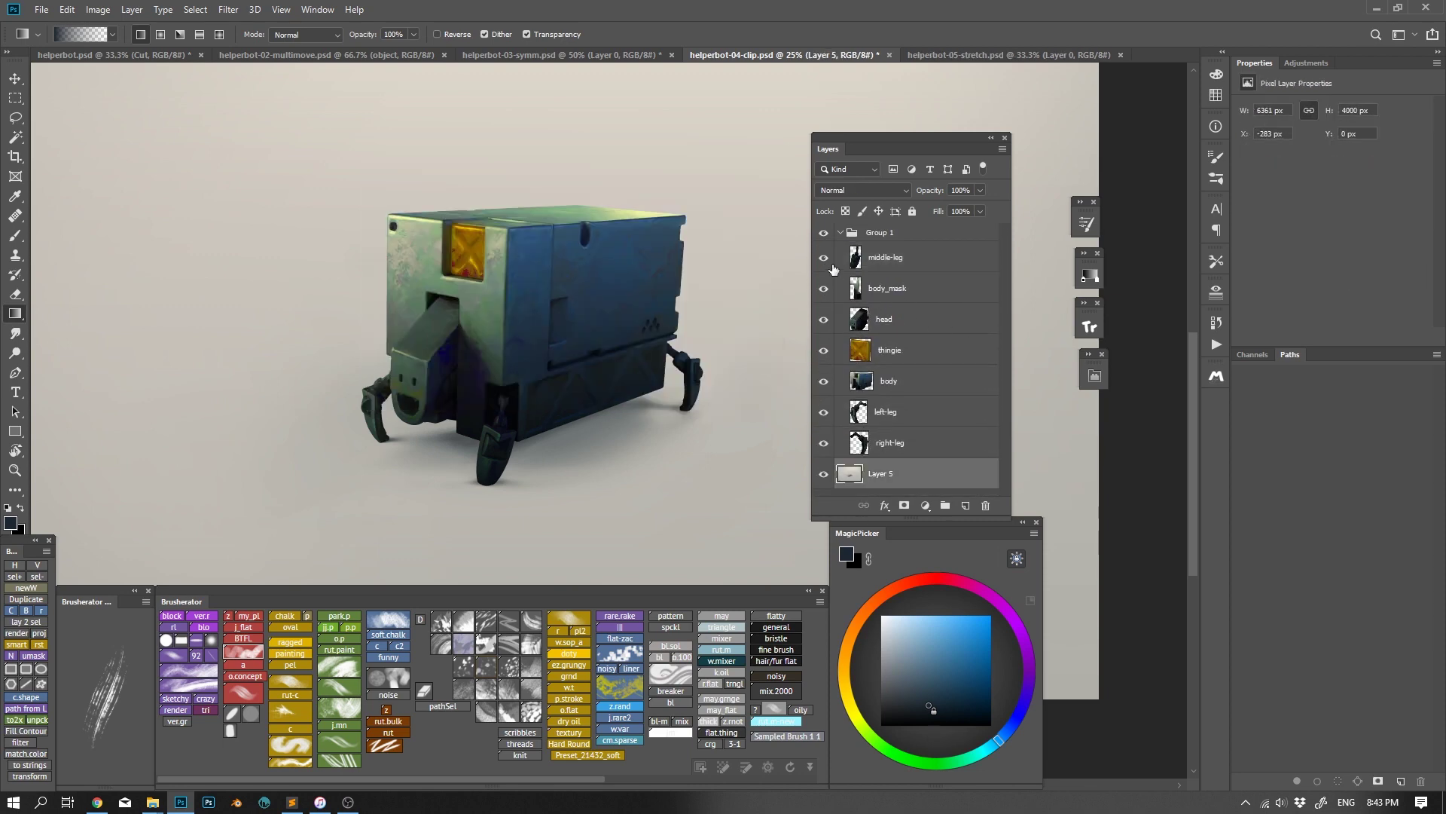
# Try moving the middle-leg layer to examine the merged result
pyautogui.click(893, 260)
pyautogui.press('v')
pyautogui.moveTo(617, 452); pyautogui.dragTo(629, 462)
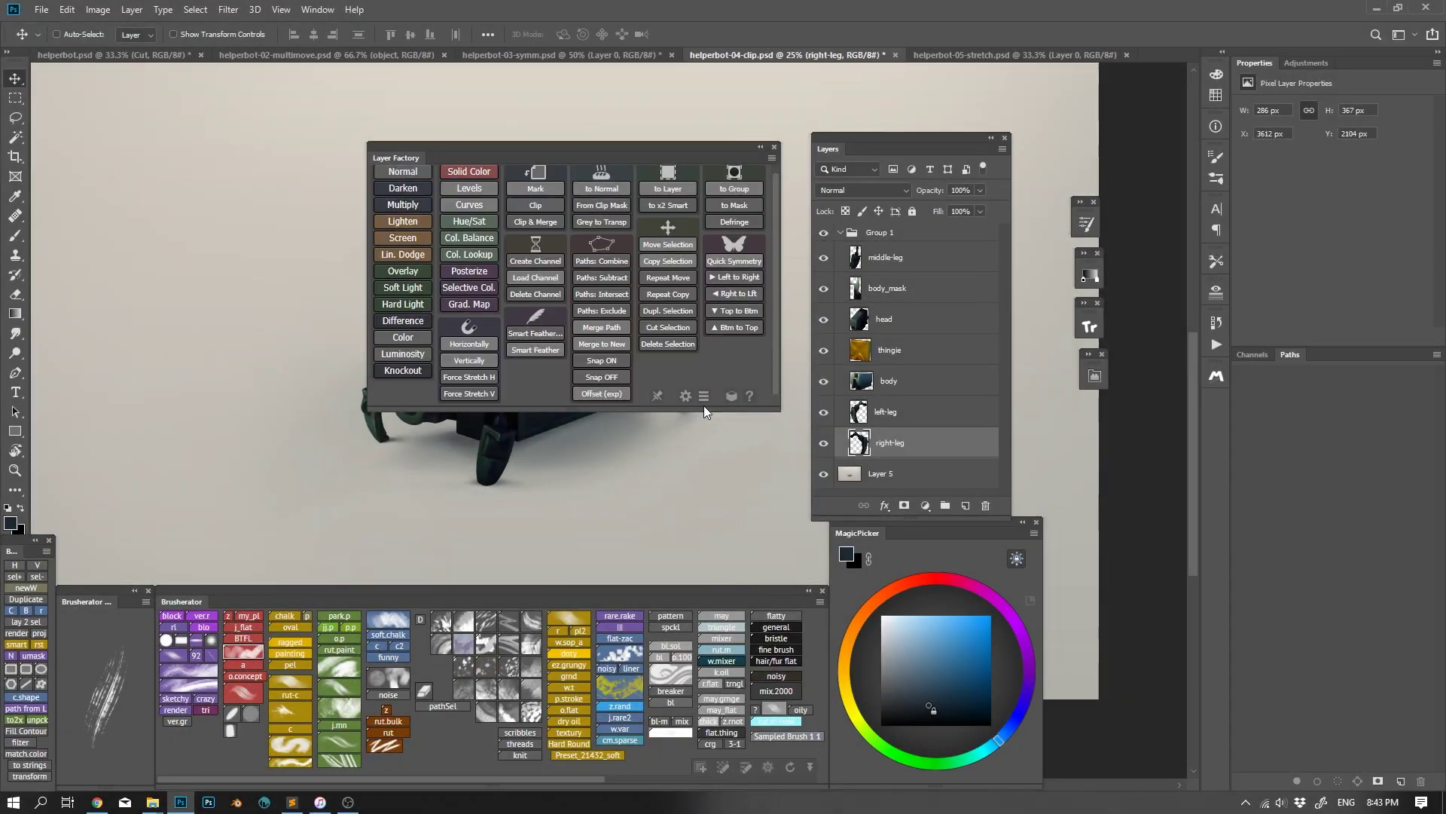
# Enlarge the Layer Factory panel to fit all its modules and open it over helperbot-05-stretch.psd
pyautogui.moveTo(782, 407); pyautogui.dragTo(775, 424)
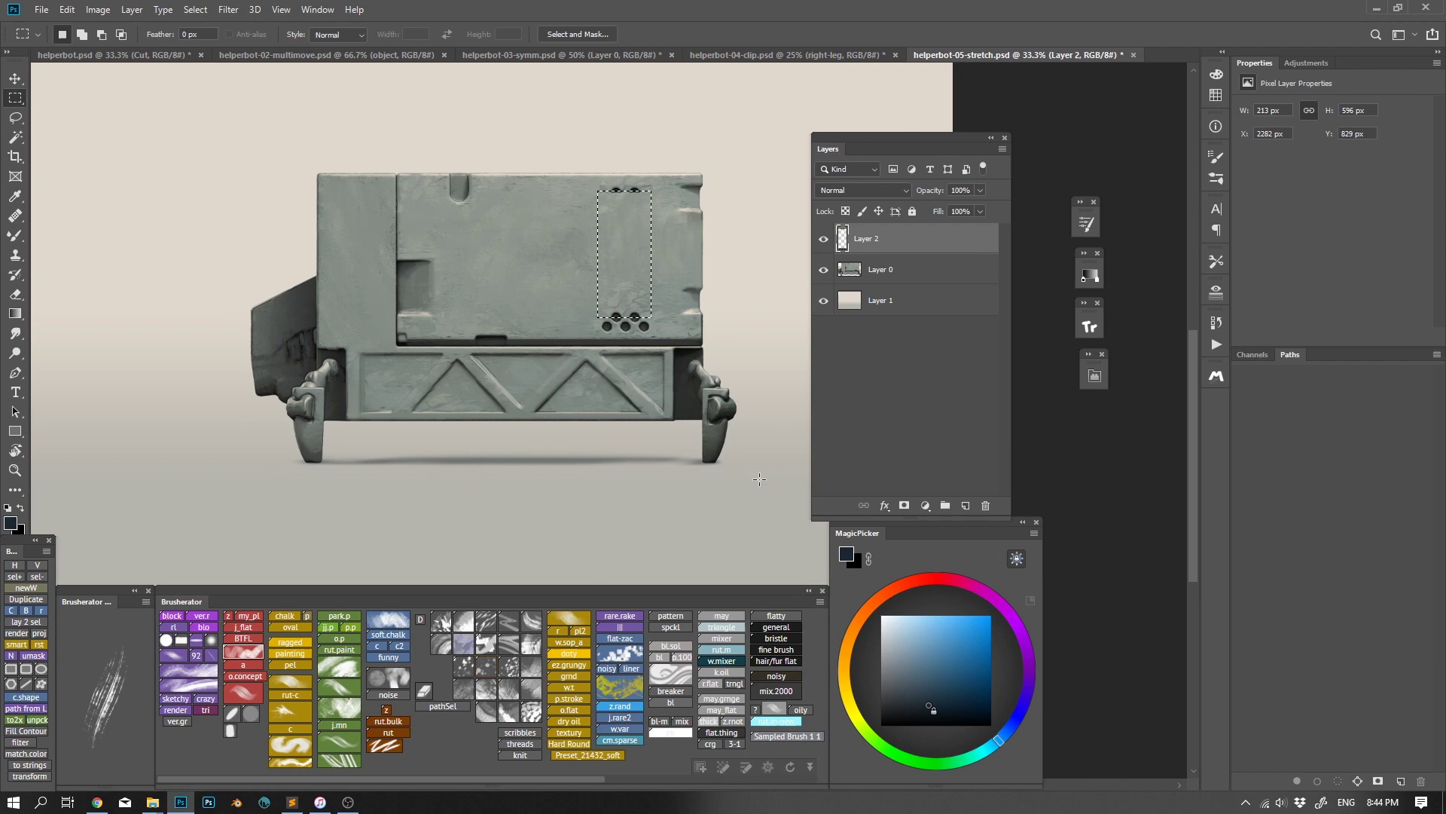
pyautogui.press('F2')
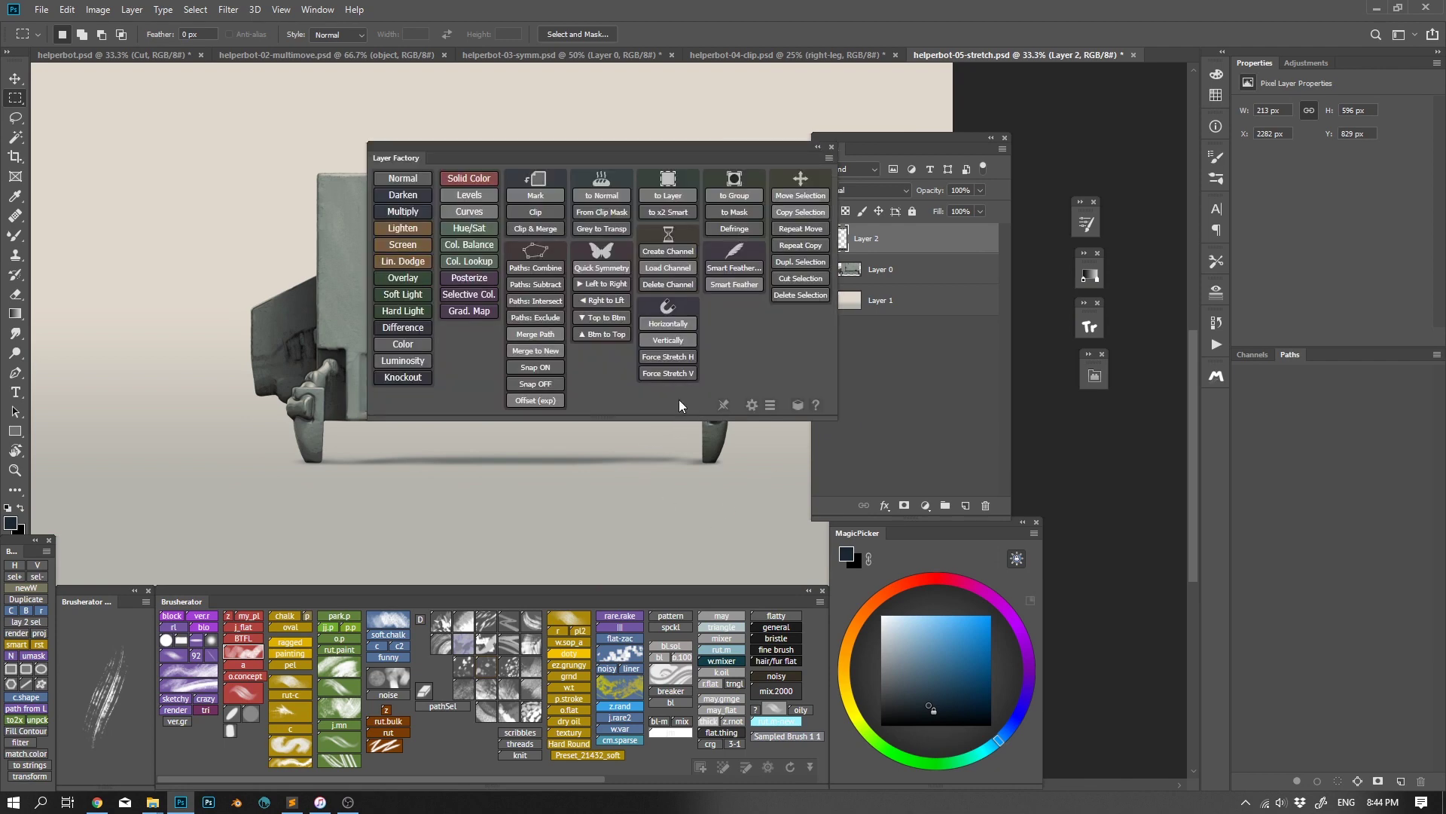
# Stretch Layer 3 with Layer Factory's Horizontally option and select the mask of the gap filler layer
pyautogui.click(668, 373)
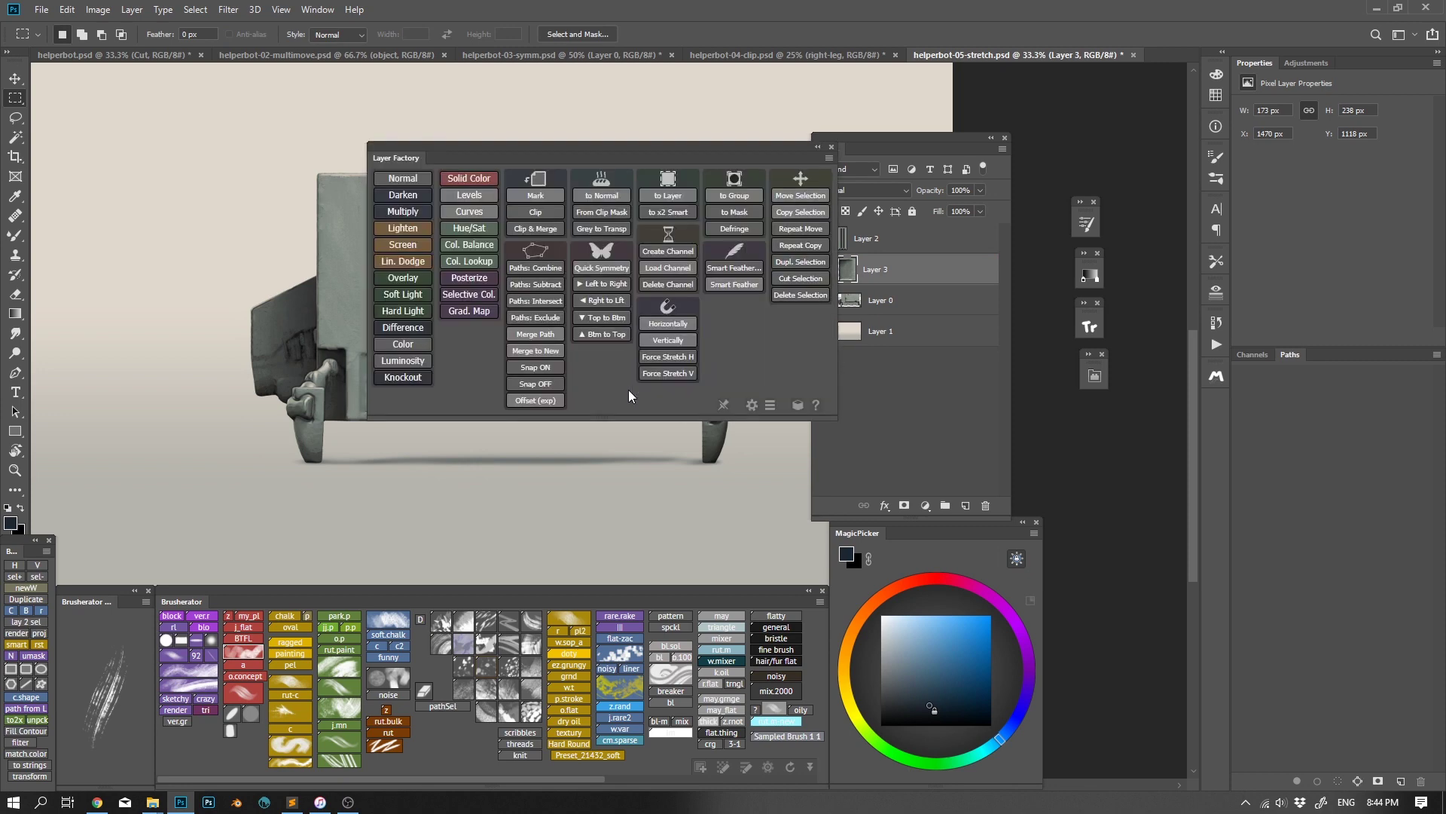
pyautogui.click(670, 327)
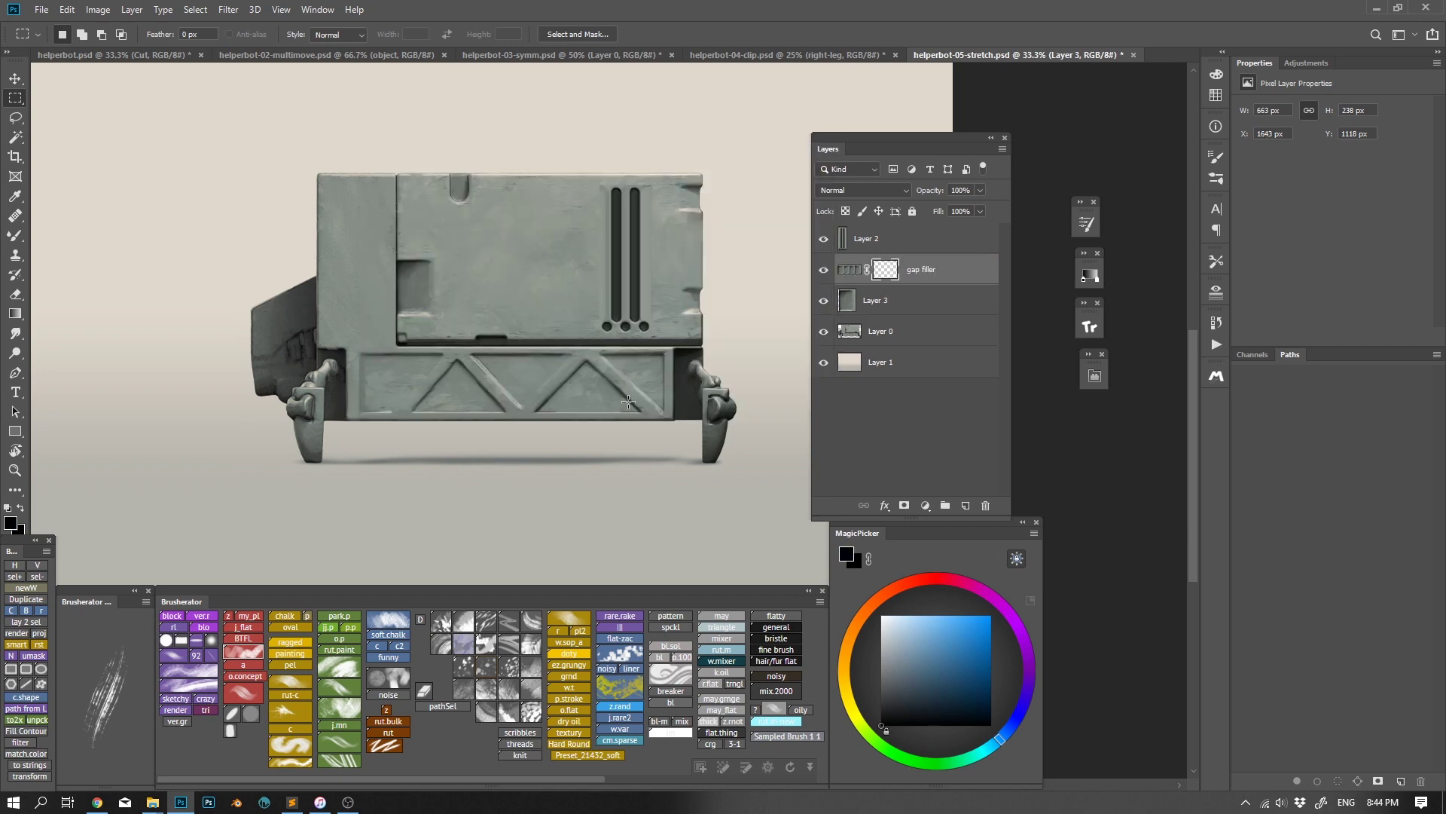
pyautogui.click(884, 273)
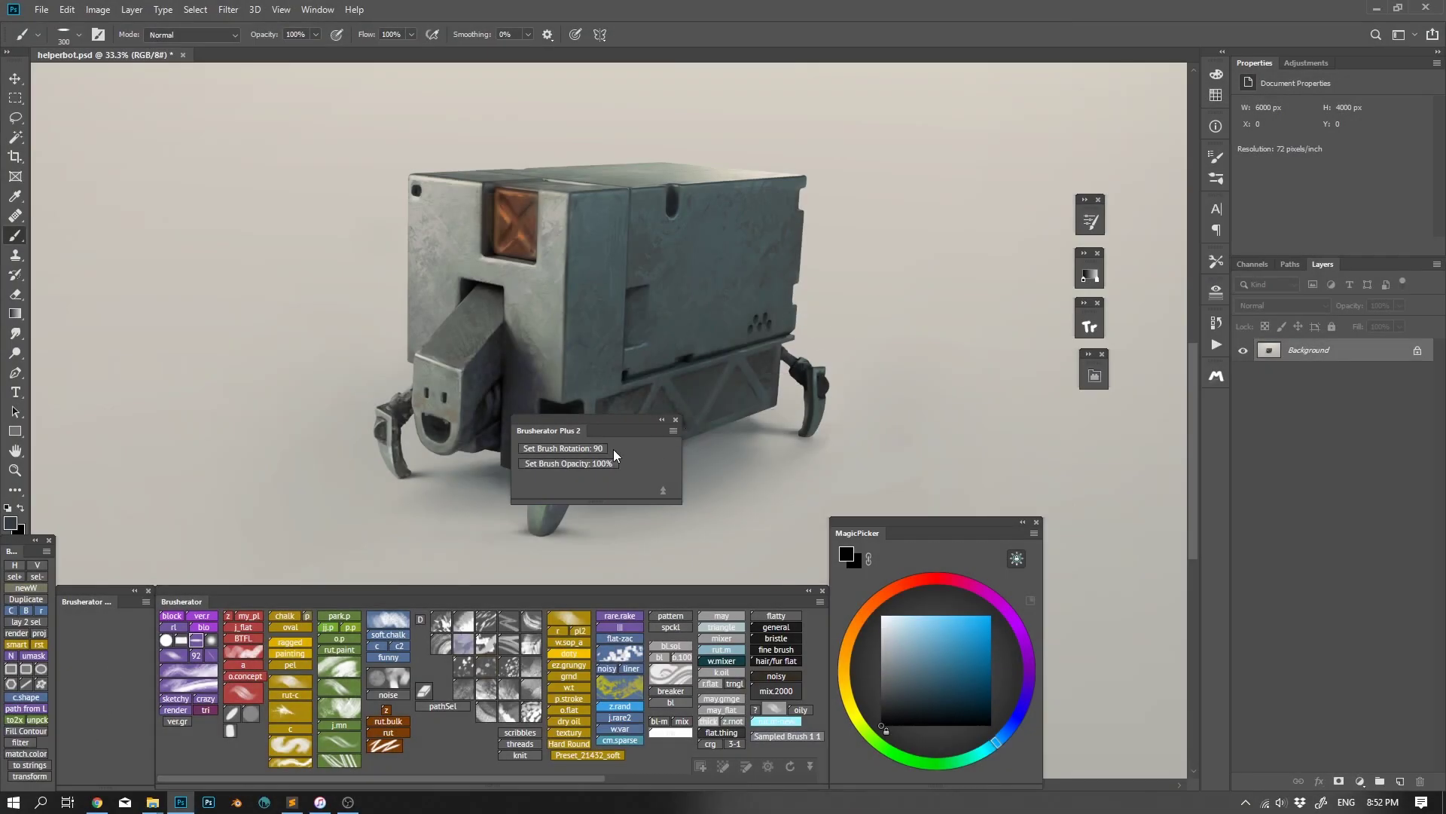
# Move the Brusherator Plus 2 panel aside, increase the brush size to 250 px and add a new layer named Layer
pyautogui.moveTo(628, 430); pyautogui.dragTo(716, 439)
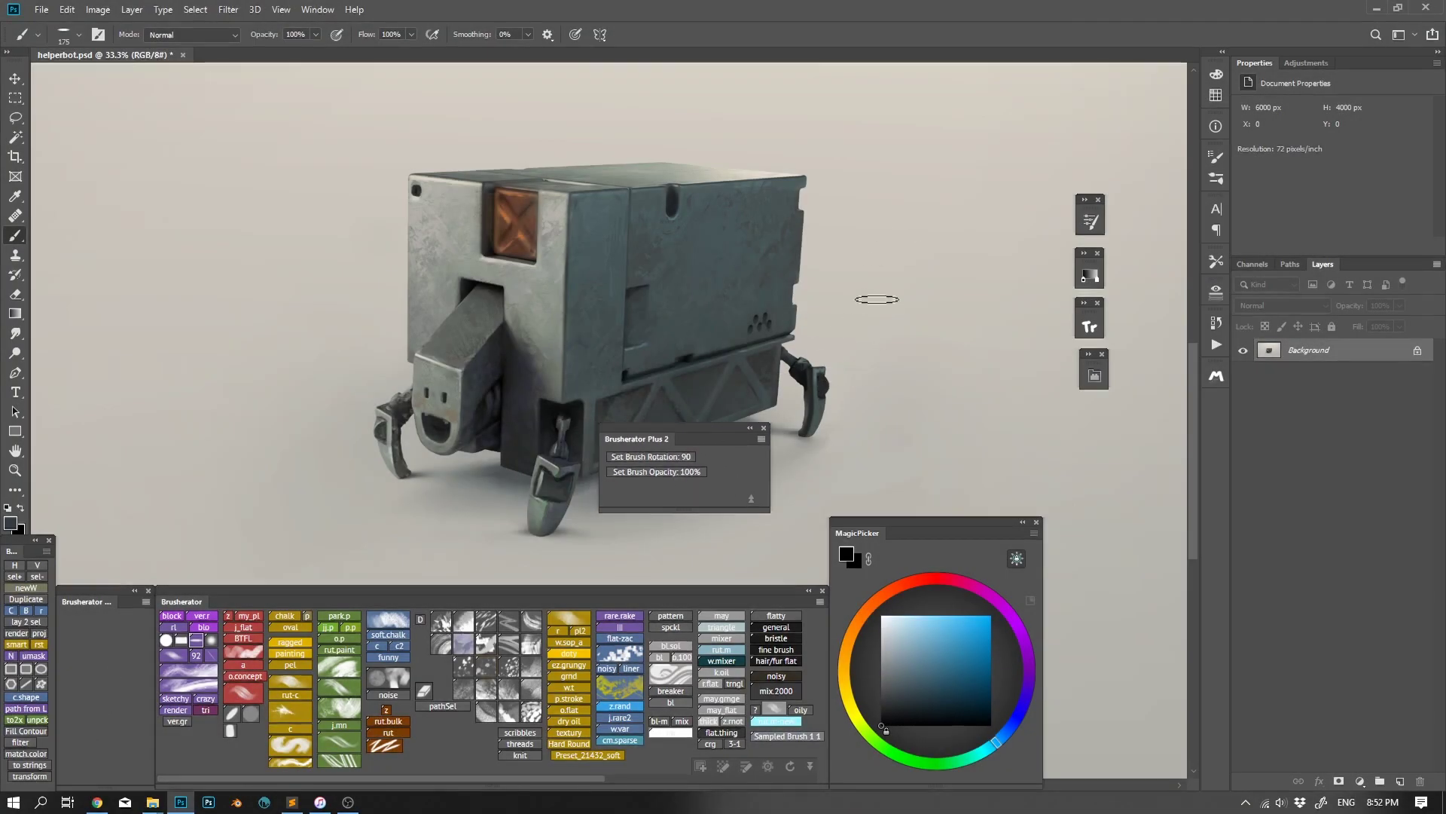
pyautogui.press(']')
pyautogui.press(']')
pyautogui.press(']')
pyautogui.hotkey('ctrl', 'shift', 'n')
pyautogui.click(612, 199)
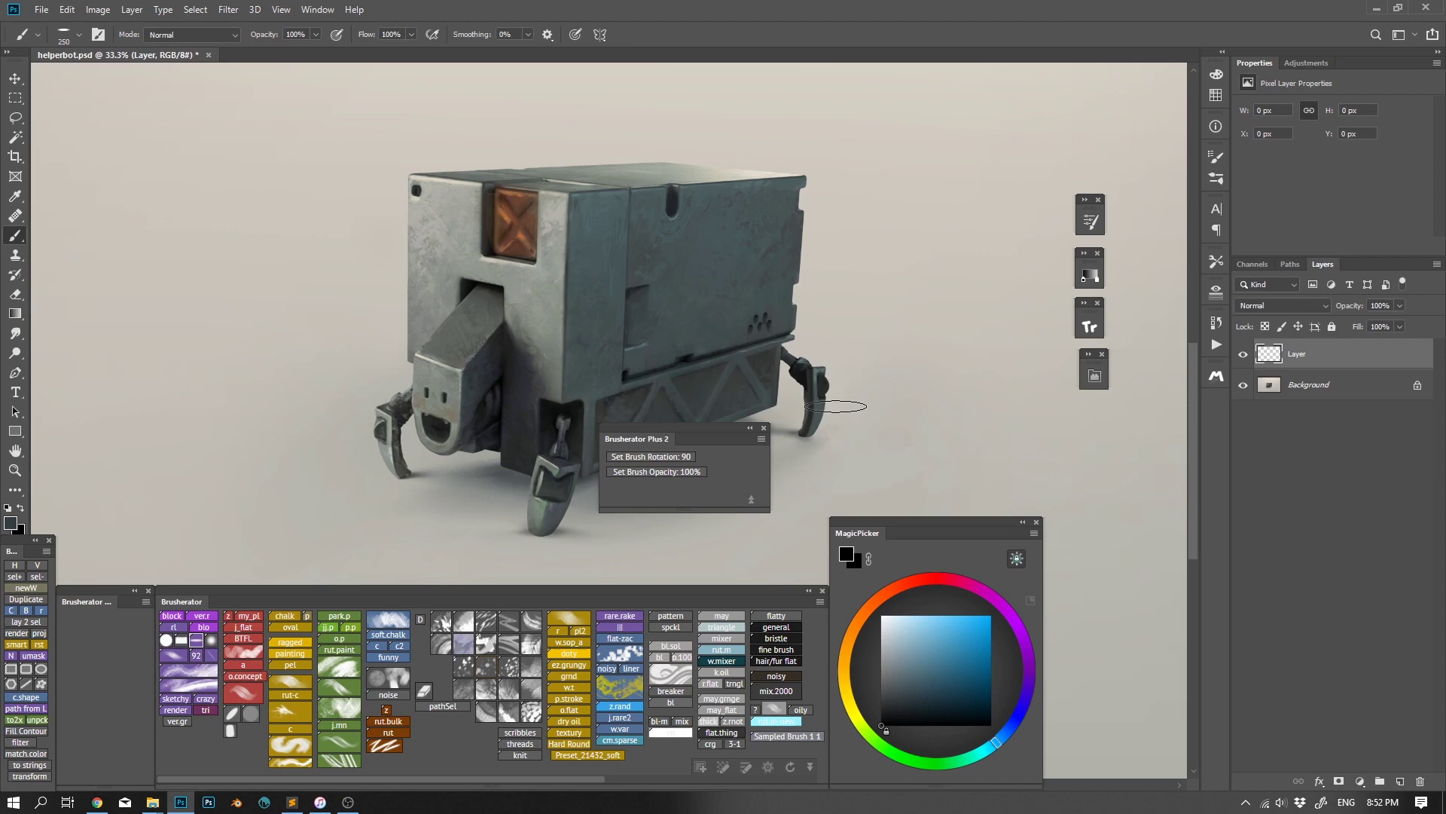
# Try test strokes on the ground beside the robot's rear leg, changing the brush rotation with Brusherator Plus 2's 90 preset between attempts
pyautogui.moveTo(883, 283)
pyautogui.mouseDown()
pyautogui.moveTo(870, 365)
pyautogui.moveTo(912, 455)
pyautogui.mouseUp()
pyautogui.hotkey('ctrl', 'z')
pyautogui.moveTo(882, 301)
pyautogui.mouseDown()
pyautogui.moveTo(871, 354)
pyautogui.moveTo(922, 415)
pyautogui.moveTo(904, 445)
pyautogui.mouseUp()
pyautogui.hotkey('ctrl', 'z')
pyautogui.click(686, 456)
pyautogui.click(878, 315)
pyautogui.moveTo(927, 285)
pyautogui.mouseDown()
pyautogui.moveTo(947, 353)
pyautogui.moveTo(925, 432)
pyautogui.mouseUp()
pyautogui.hotkey('ctrl', 'z')
pyautogui.click(681, 456)
pyautogui.moveTo(856, 322)
pyautogui.mouseDown()
pyautogui.moveTo(904, 286)
pyautogui.moveTo(973, 409)
pyautogui.moveTo(928, 439)
pyautogui.mouseUp()
pyautogui.hotkey('ctrl', 'z')
# Paint strokes at 40% opacity beside the robot's rear leg, and paint over them with the brush opacity set to 100%
pyautogui.moveTo(913, 271); pyautogui.dragTo(818, 360)
pyautogui.moveTo(942, 305); pyautogui.dragTo(835, 399)
pyautogui.moveTo(987, 340); pyautogui.dragTo(776, 467)
pyautogui.click(689, 470)
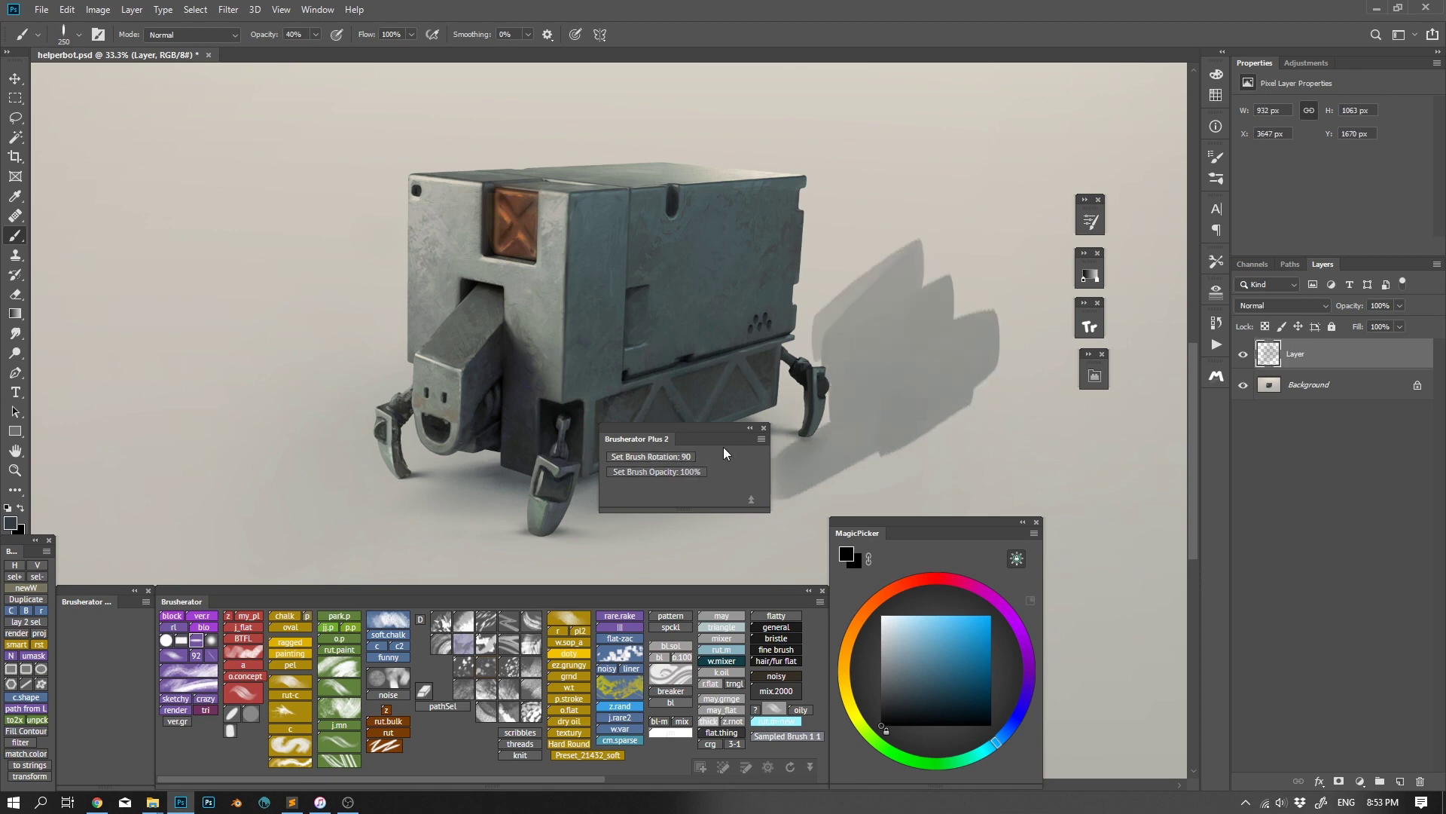
pyautogui.moveTo(925, 283)
pyautogui.mouseDown()
pyautogui.moveTo(823, 381)
pyautogui.moveTo(1017, 392)
pyautogui.moveTo(809, 455)
pyautogui.mouseUp()
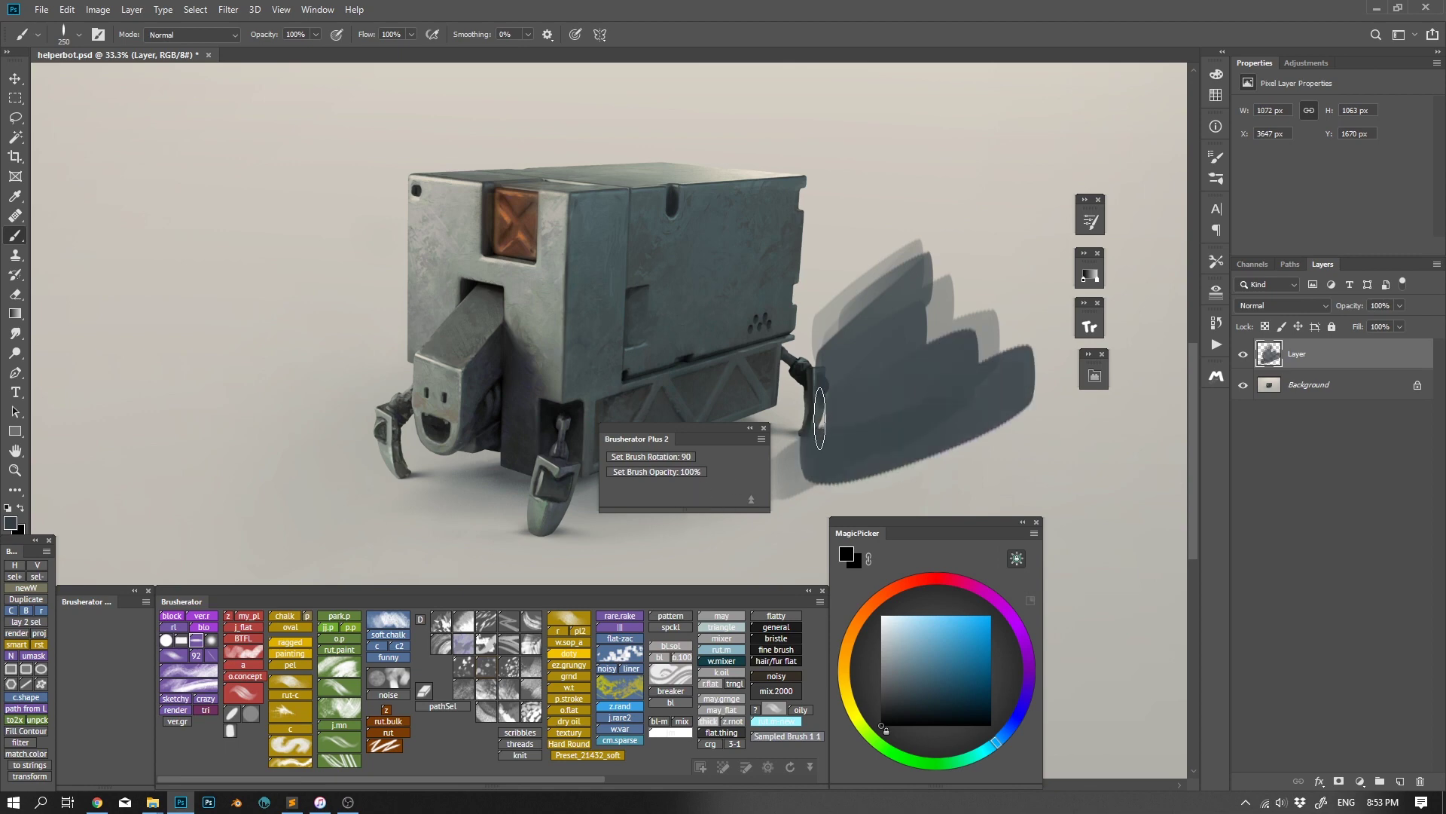
# Examine the brush angle in the brush preset picker and rotate the brush with Brusherator Plus 2's rotation 90 preset
pyautogui.moveTo(857, 354)
pyautogui.mouseDown()
pyautogui.moveTo(839, 339)
pyautogui.moveTo(847, 357)
pyautogui.mouseUp()
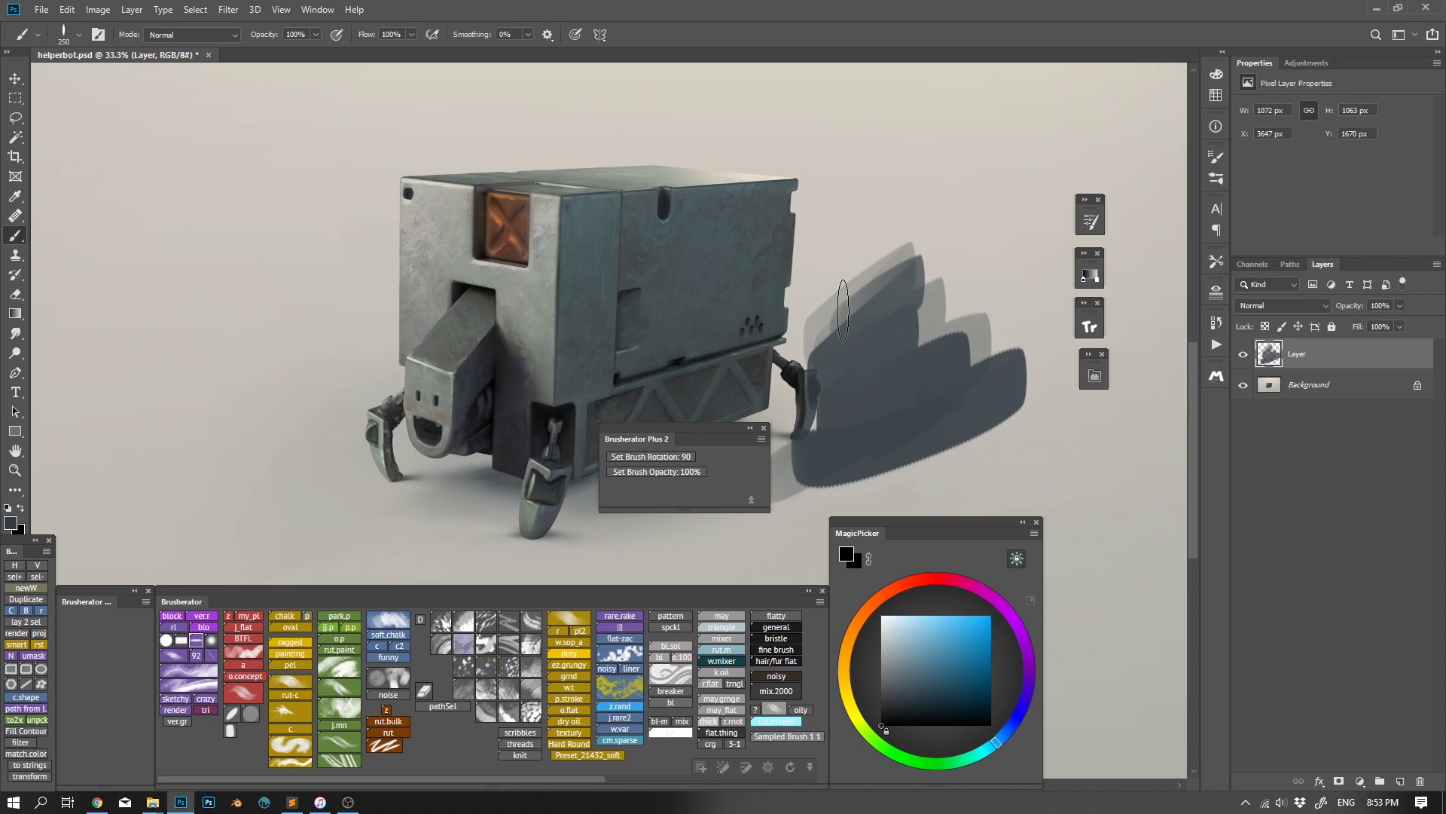
pyautogui.rightClick(849, 313)
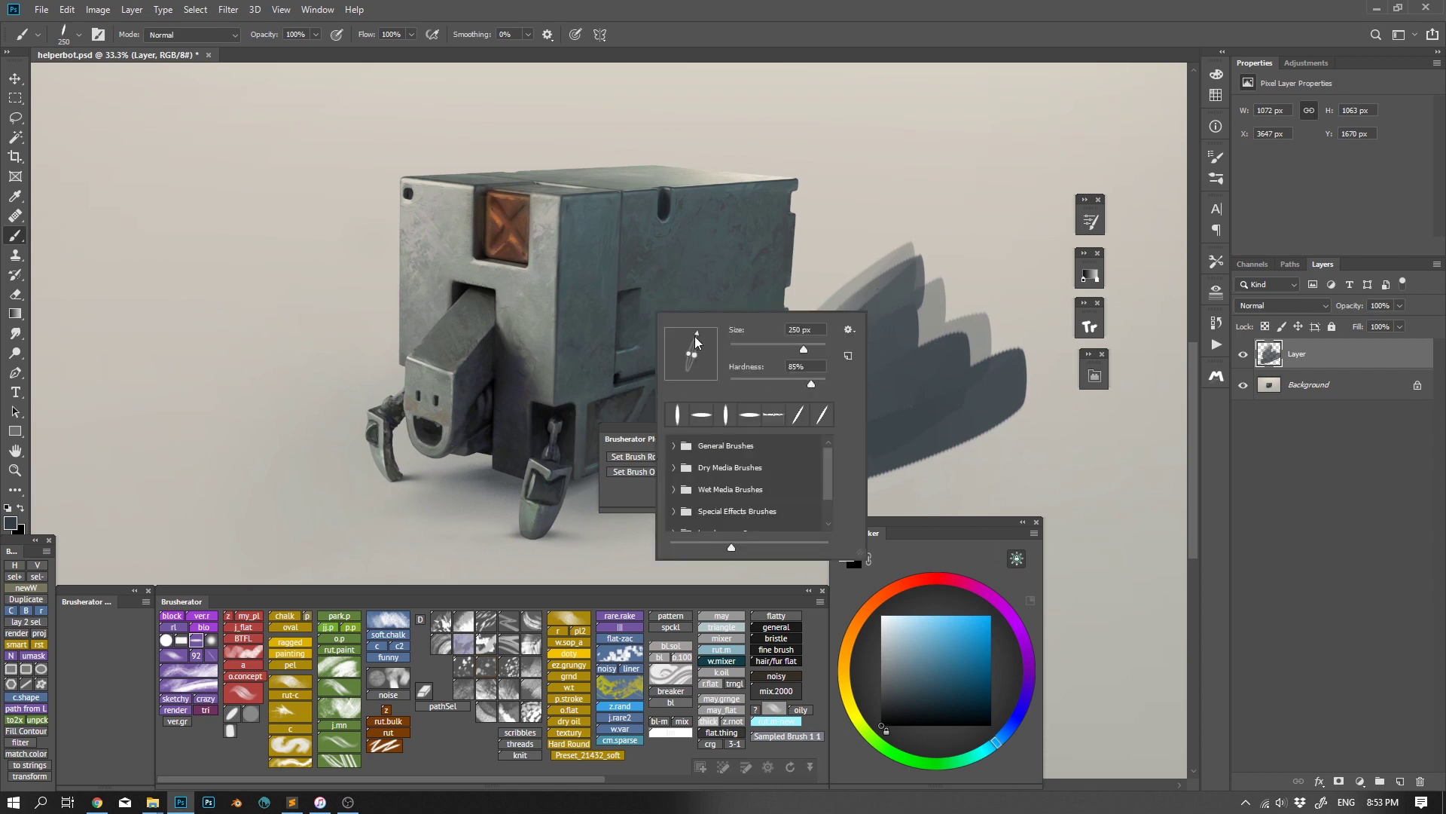
pyautogui.click(639, 457)
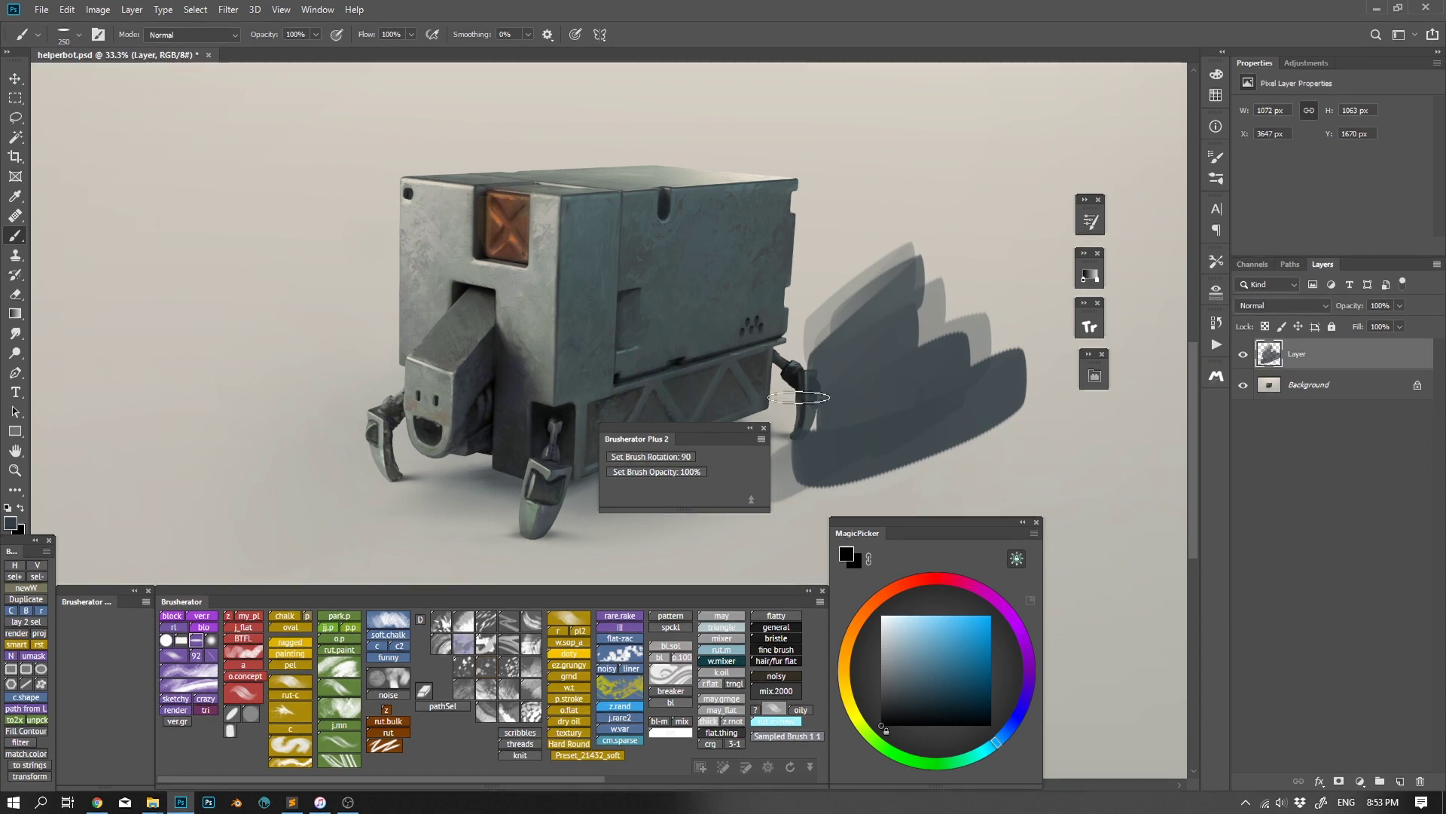
pyautogui.moveTo(854, 360); pyautogui.dragTo(865, 366)
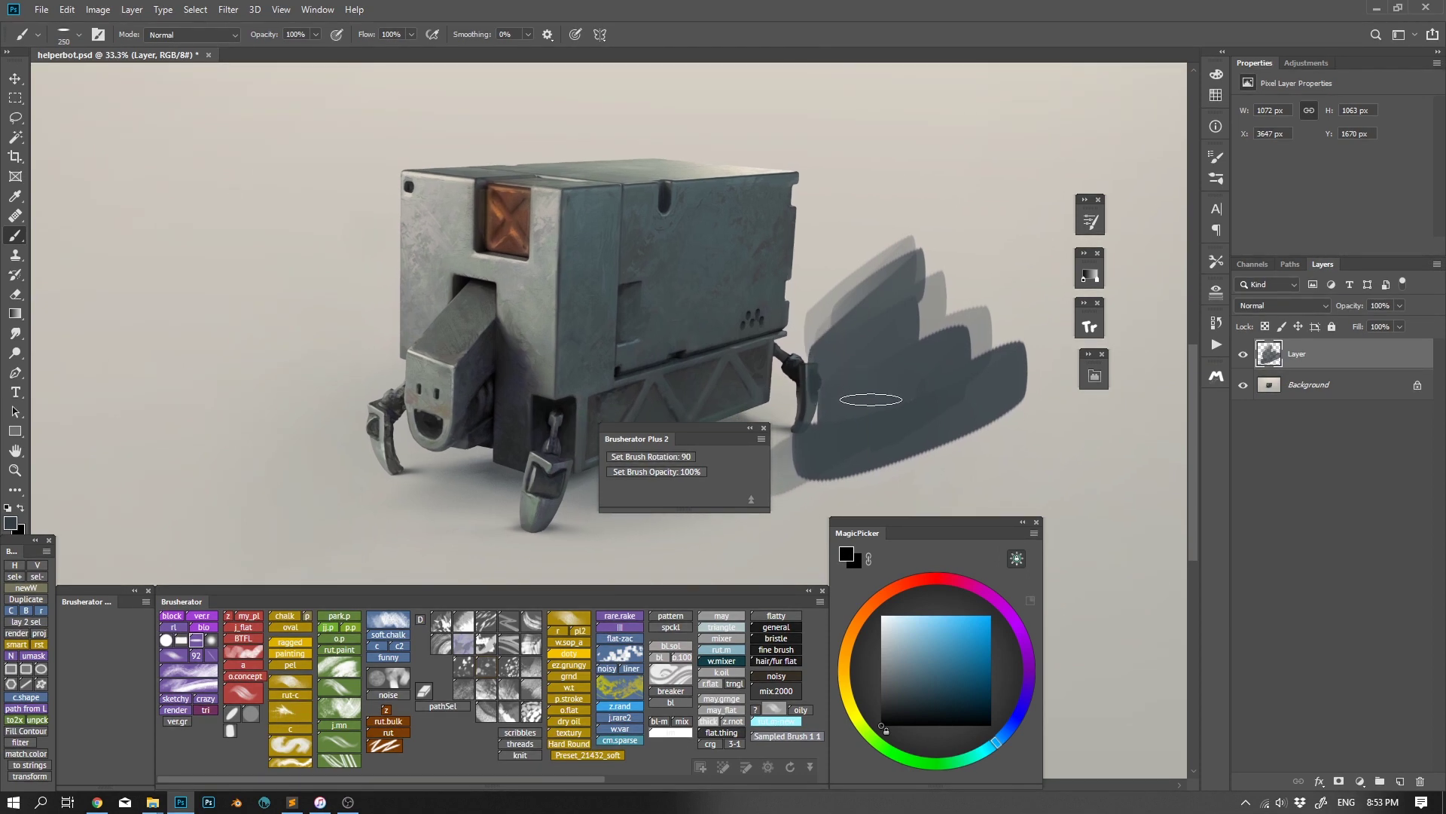
# Expand the Modificator panel, close Brusherator Plus 2 and place Modificator over the empty ground below the robot
pyautogui.click(1090, 218)
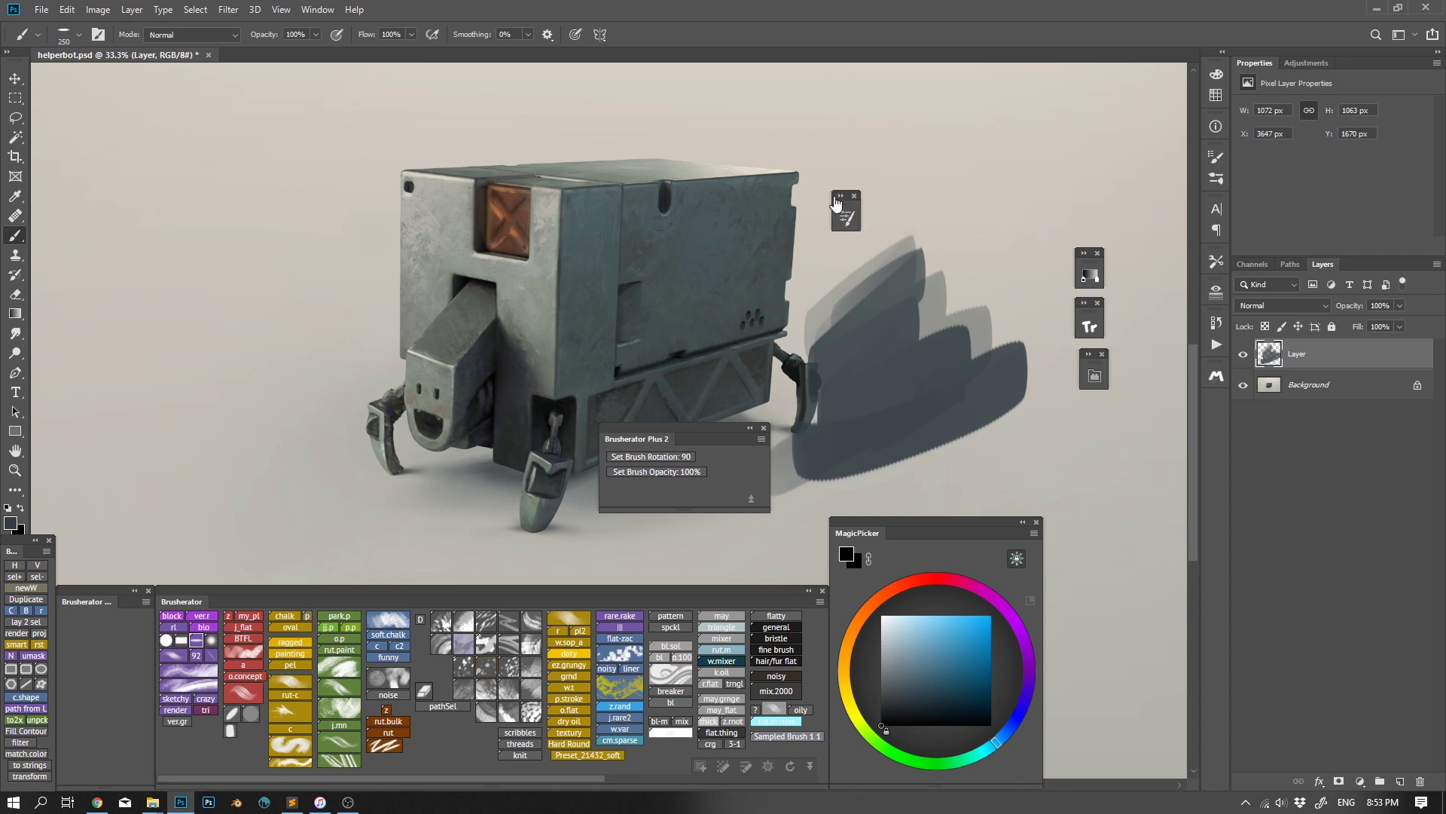
pyautogui.moveTo(993, 202); pyautogui.dragTo(937, 223)
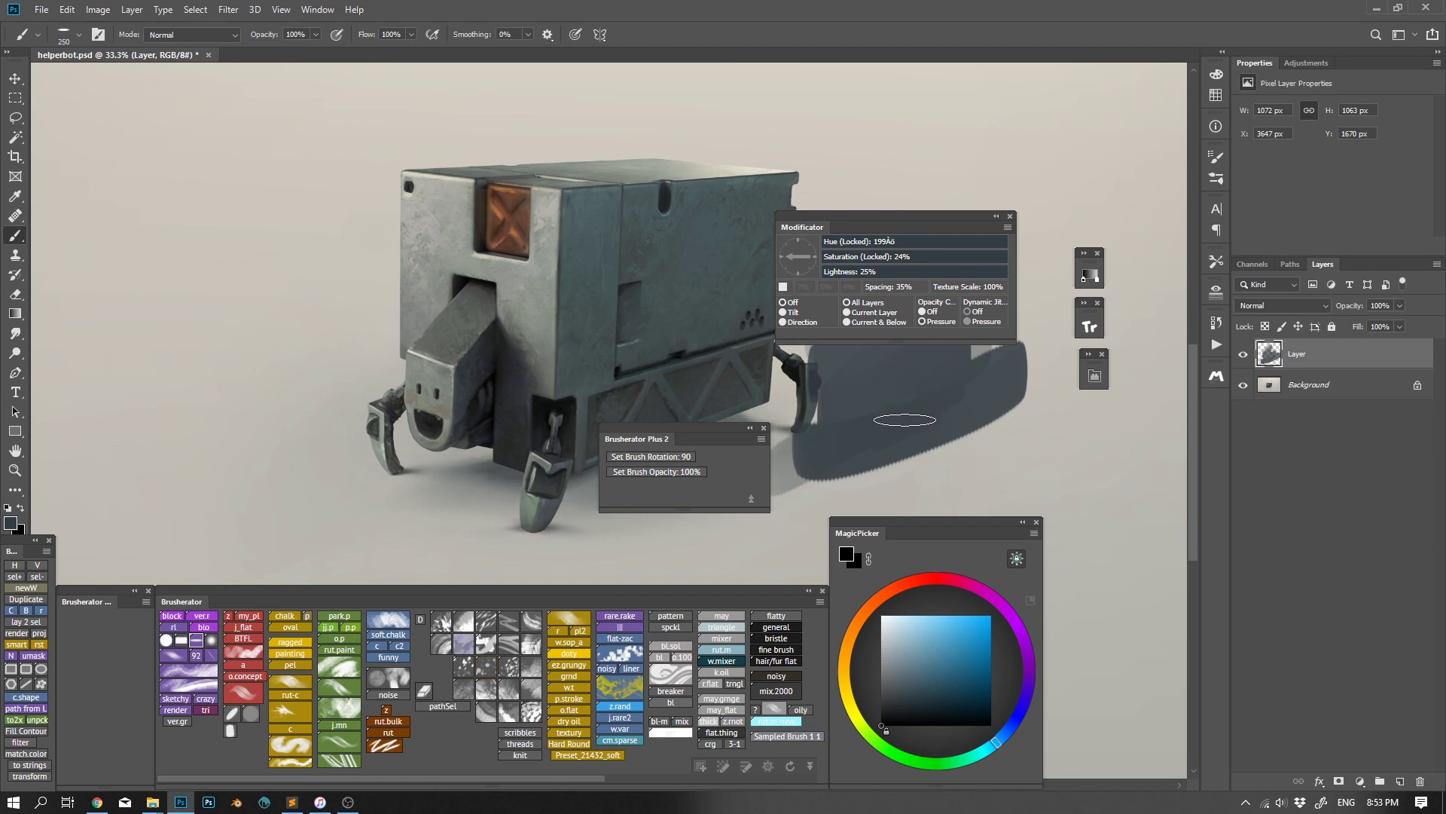
pyautogui.moveTo(713, 431); pyautogui.dragTo(292, 470)
pyautogui.click(342, 467)
pyautogui.moveTo(911, 226)
pyautogui.mouseDown()
pyautogui.moveTo(717, 362)
pyautogui.moveTo(724, 464)
pyautogui.mouseUp()
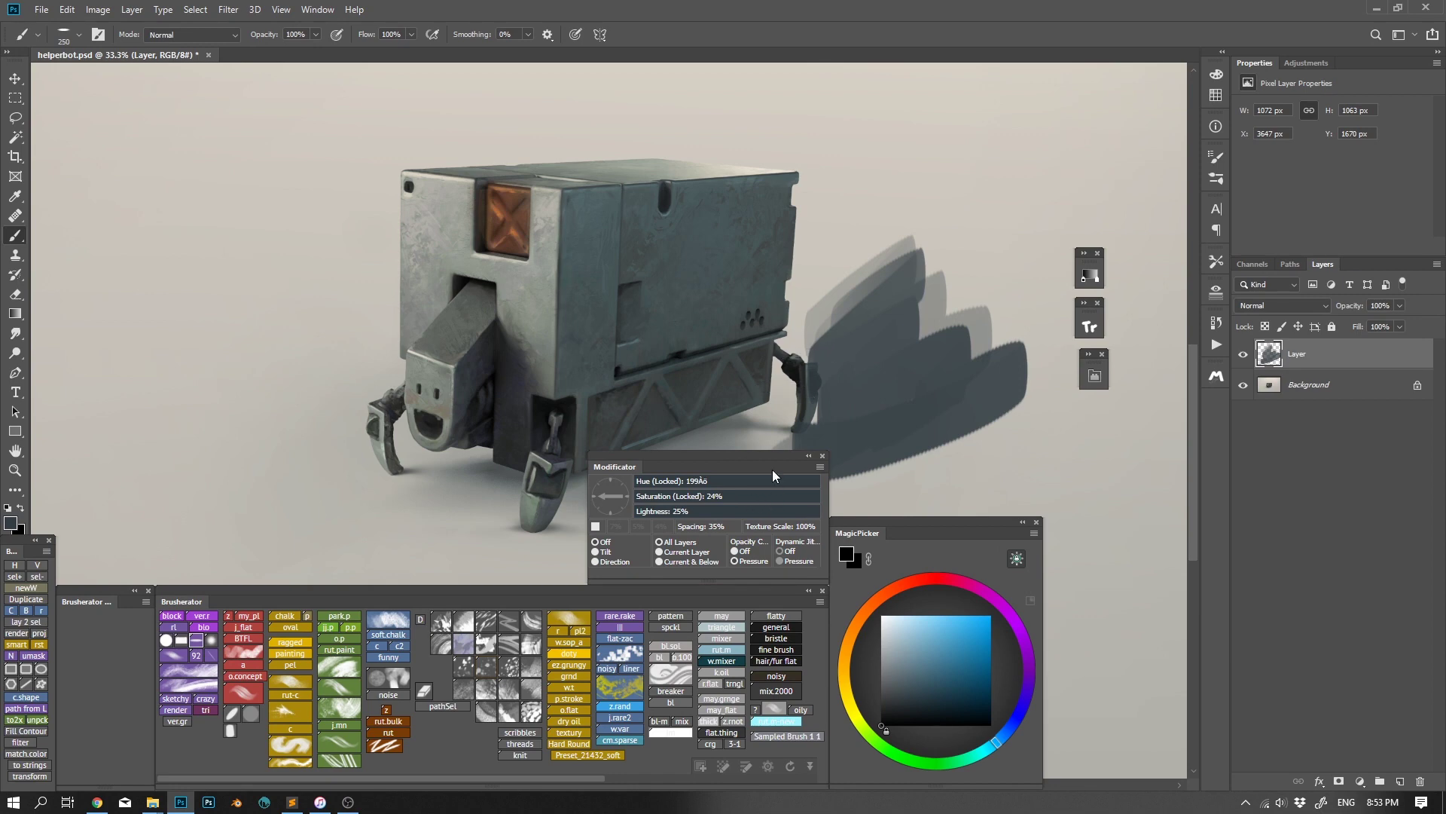
pyautogui.moveTo(773, 475); pyautogui.dragTo(745, 446)
pyautogui.moveTo(907, 456)
pyautogui.mouseDown()
pyautogui.moveTo(895, 326)
pyautogui.moveTo(850, 371)
pyautogui.moveTo(891, 332)
pyautogui.moveTo(914, 346)
pyautogui.mouseUp()
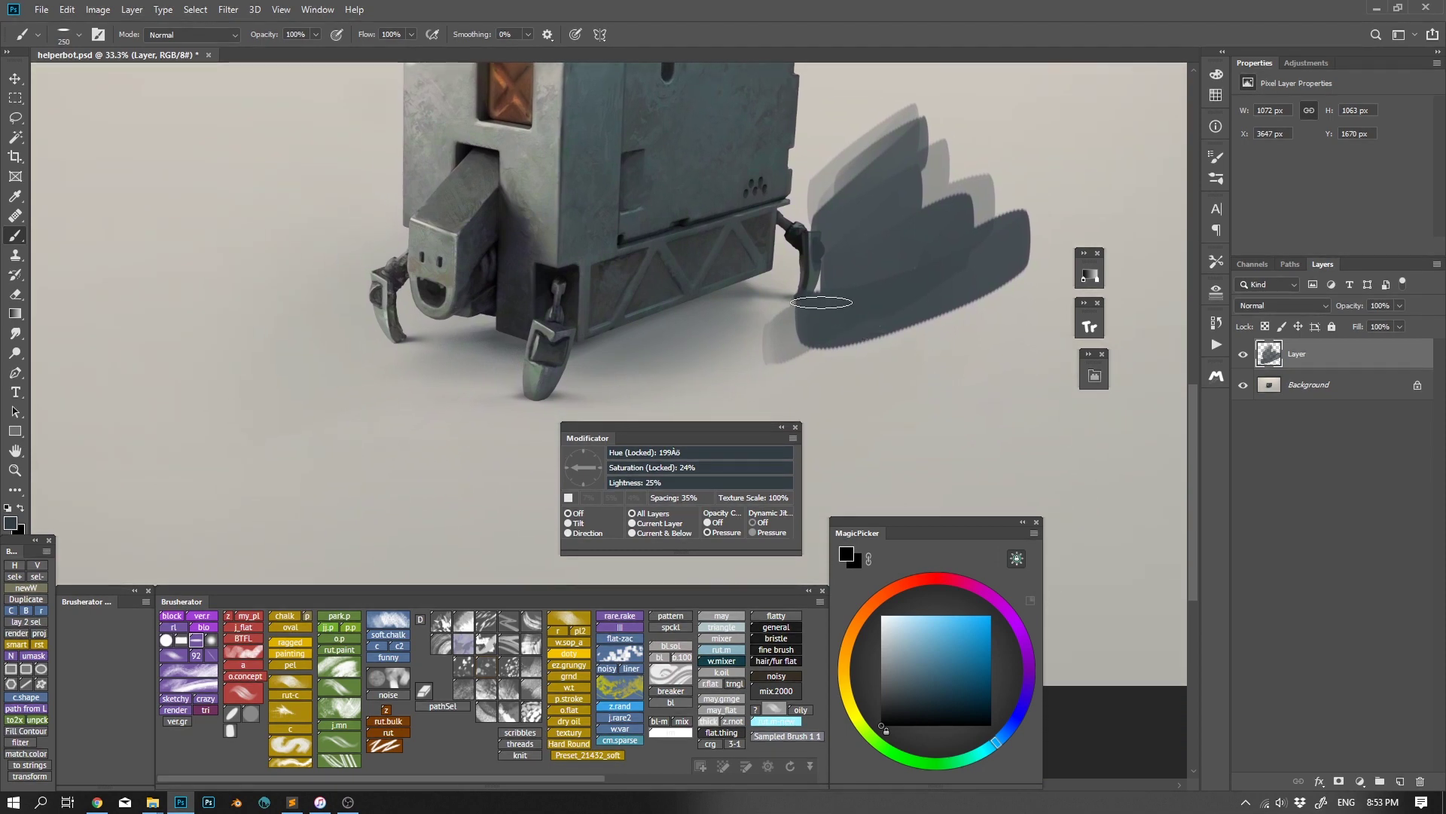
pyautogui.moveTo(823, 285); pyautogui.dragTo(832, 291)
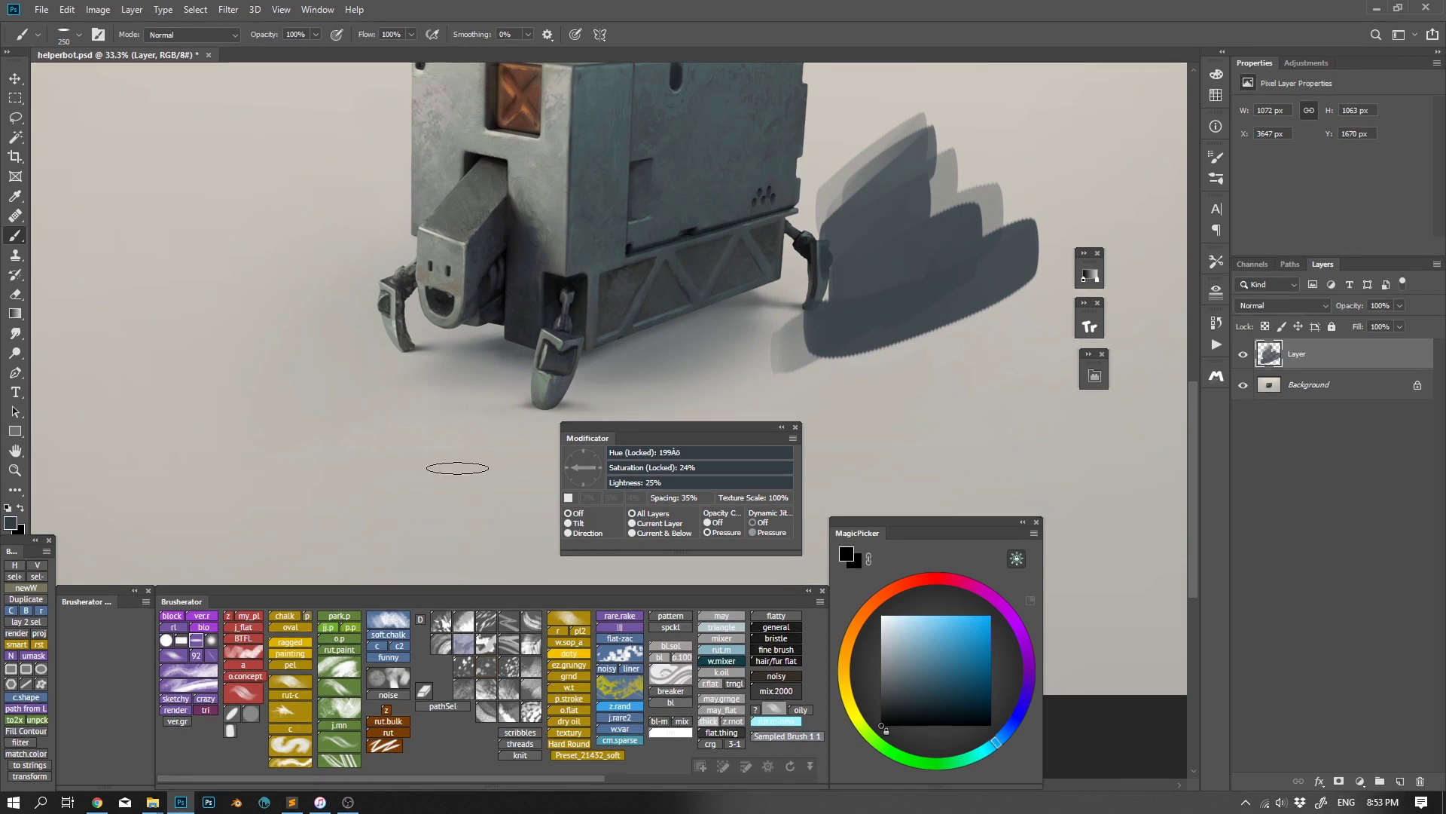
# Paint overlapping test strokes in front of the robot, changing the brush angle between horizontal, vertical and diagonal with Modificator
pyautogui.moveTo(453, 448); pyautogui.dragTo(459, 517)
pyautogui.click(583, 456)
pyautogui.moveTo(404, 388)
pyautogui.mouseDown()
pyautogui.moveTo(343, 471)
pyautogui.moveTo(382, 520)
pyautogui.mouseUp()
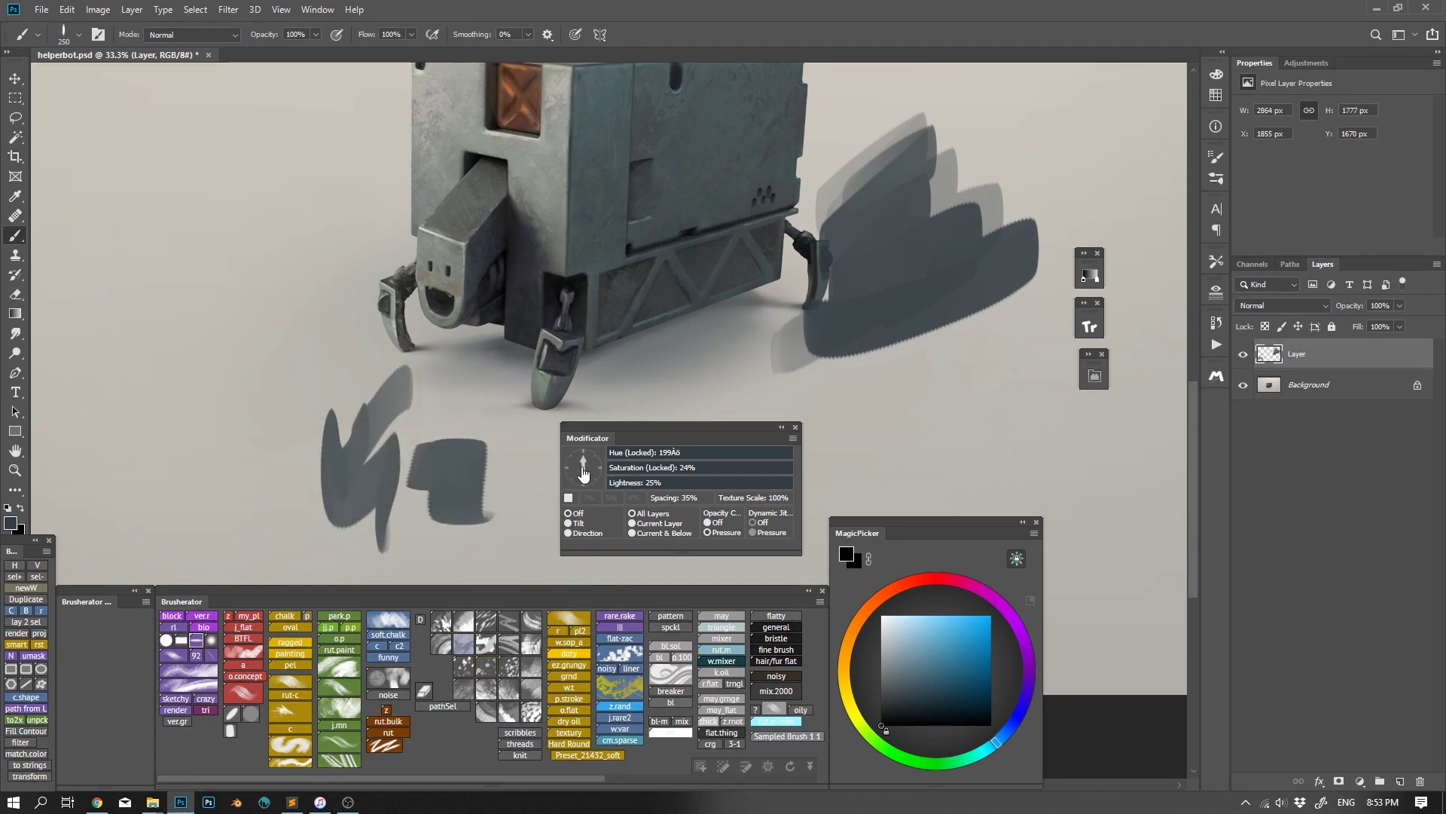
pyautogui.click(599, 468)
pyautogui.moveTo(474, 495)
pyautogui.mouseDown()
pyautogui.moveTo(480, 507)
pyautogui.moveTo(404, 550)
pyautogui.moveTo(299, 512)
pyautogui.mouseUp()
pyautogui.hotkey('shift', 'Right')
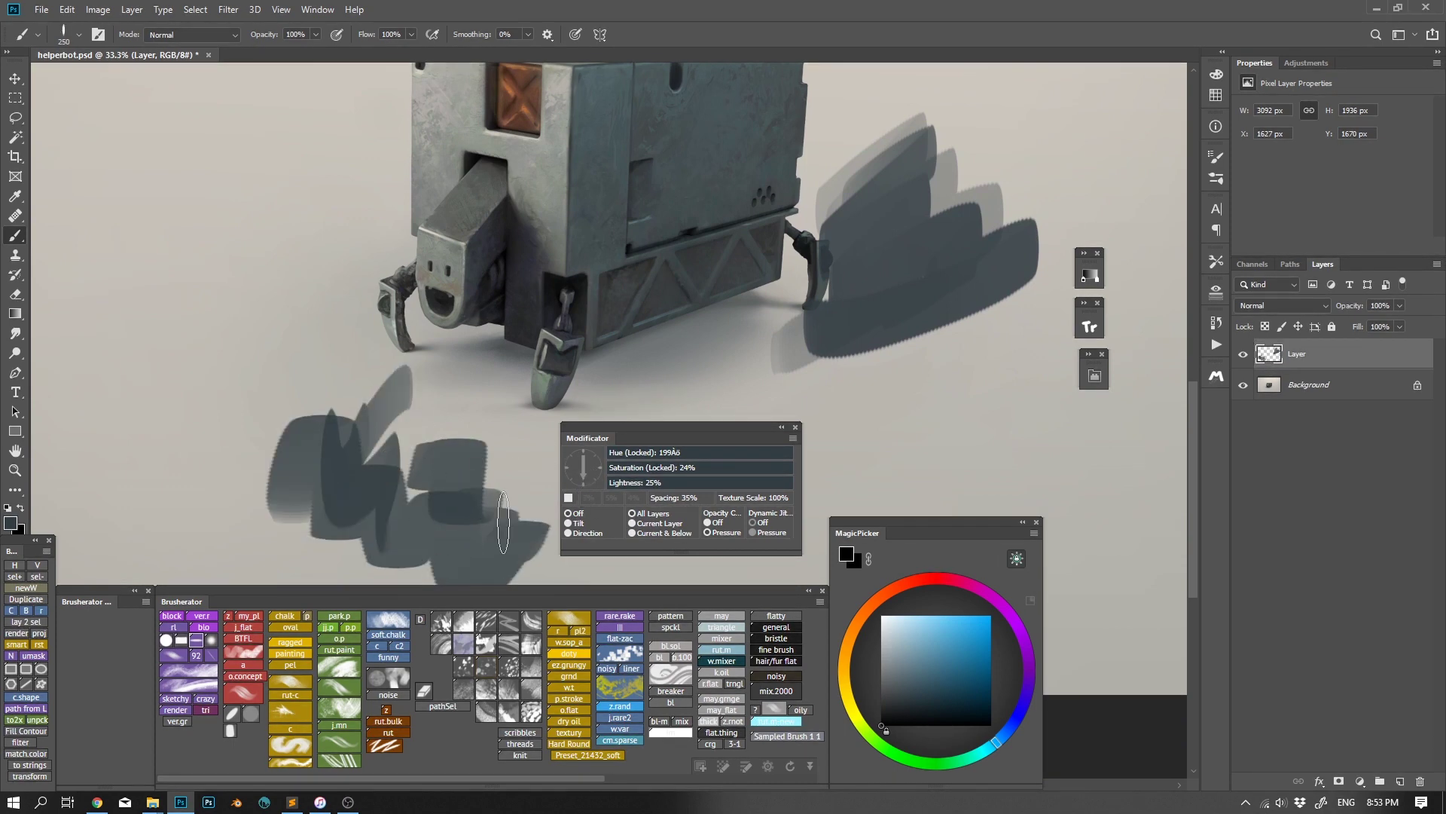
pyautogui.moveTo(399, 373); pyautogui.dragTo(309, 459)
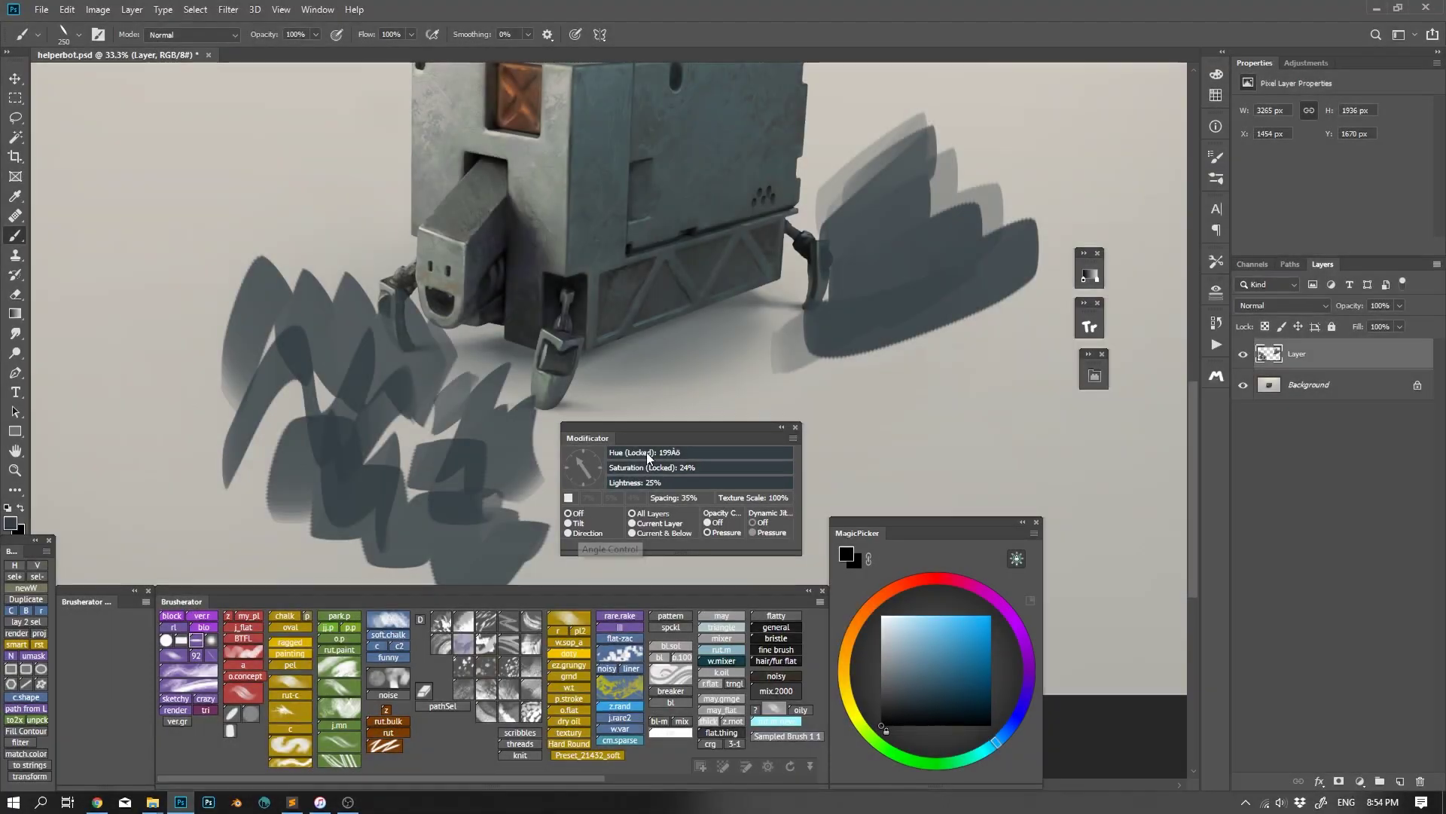
# Switch Modificator's brush angle control to Tilt and Direction and paint test strokes on the ground
pyautogui.moveTo(818, 474)
pyautogui.mouseDown()
pyautogui.moveTo(871, 467)
pyautogui.moveTo(828, 469)
pyautogui.moveTo(919, 450)
pyautogui.moveTo(963, 475)
pyautogui.mouseUp()
pyautogui.click(581, 525)
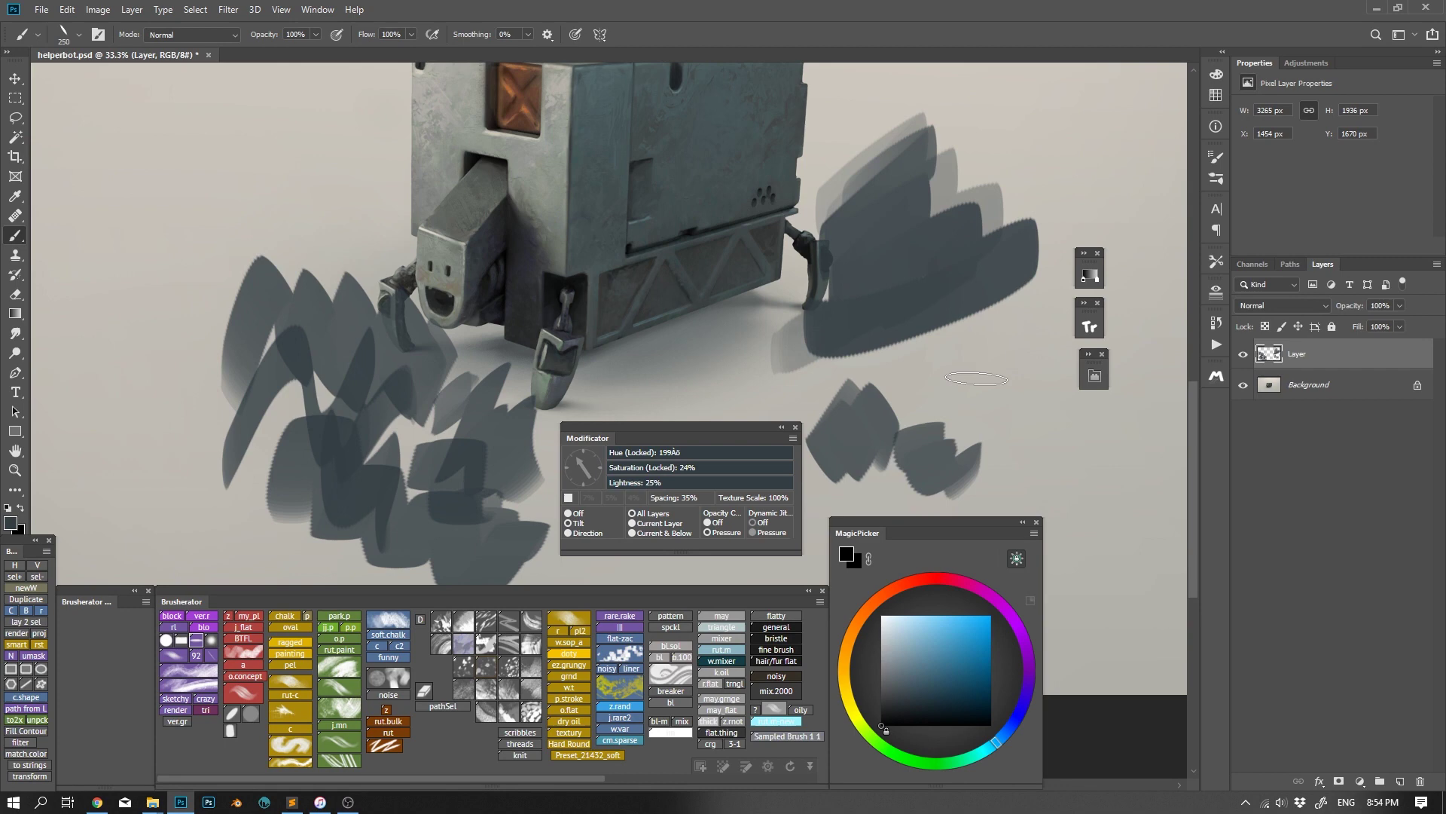
pyautogui.moveTo(1004, 392)
pyautogui.mouseDown()
pyautogui.moveTo(956, 418)
pyautogui.moveTo(1043, 448)
pyautogui.mouseUp()
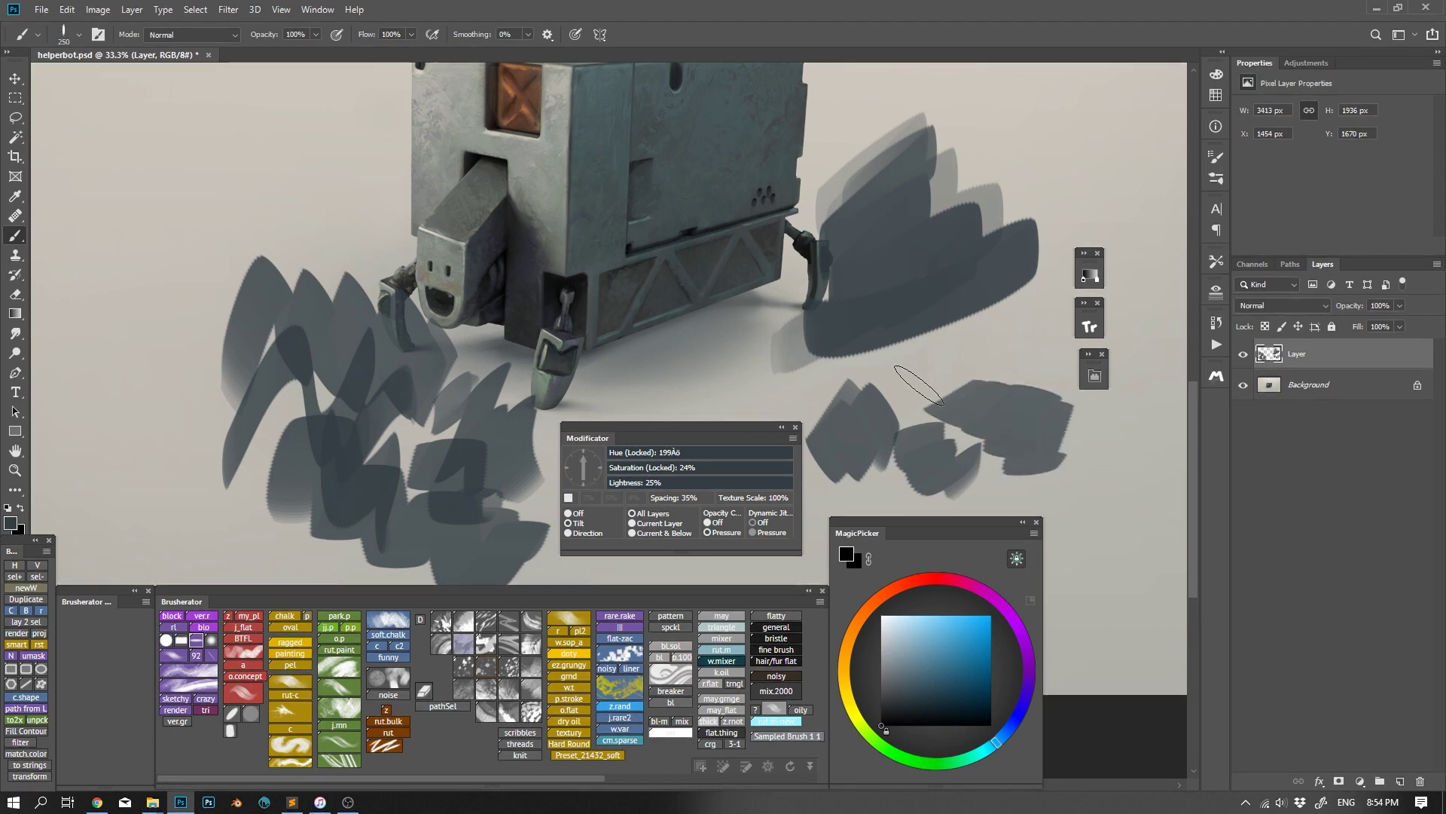
pyautogui.moveTo(967, 353)
pyautogui.mouseDown()
pyautogui.moveTo(1040, 331)
pyautogui.moveTo(1099, 482)
pyautogui.moveTo(1077, 602)
pyautogui.moveTo(1153, 611)
pyautogui.moveTo(1175, 649)
pyautogui.mouseUp()
pyautogui.moveTo(682, 388)
pyautogui.mouseDown()
pyautogui.moveTo(784, 360)
pyautogui.moveTo(865, 395)
pyautogui.moveTo(948, 242)
pyautogui.moveTo(1067, 137)
pyautogui.moveTo(1014, 227)
pyautogui.moveTo(1112, 281)
pyautogui.moveTo(929, 421)
pyautogui.moveTo(1102, 487)
pyautogui.moveTo(806, 415)
pyautogui.moveTo(570, 333)
pyautogui.moveTo(337, 312)
pyautogui.moveTo(223, 273)
pyautogui.moveTo(151, 174)
pyautogui.moveTo(242, 399)
pyautogui.moveTo(497, 432)
pyautogui.moveTo(720, 340)
pyautogui.moveTo(920, 324)
pyautogui.mouseUp()
# Delete the layer with the test strokes and add a new empty layer named Layer
pyautogui.press('Delete')
pyautogui.press('F2')
pyautogui.click(607, 199)
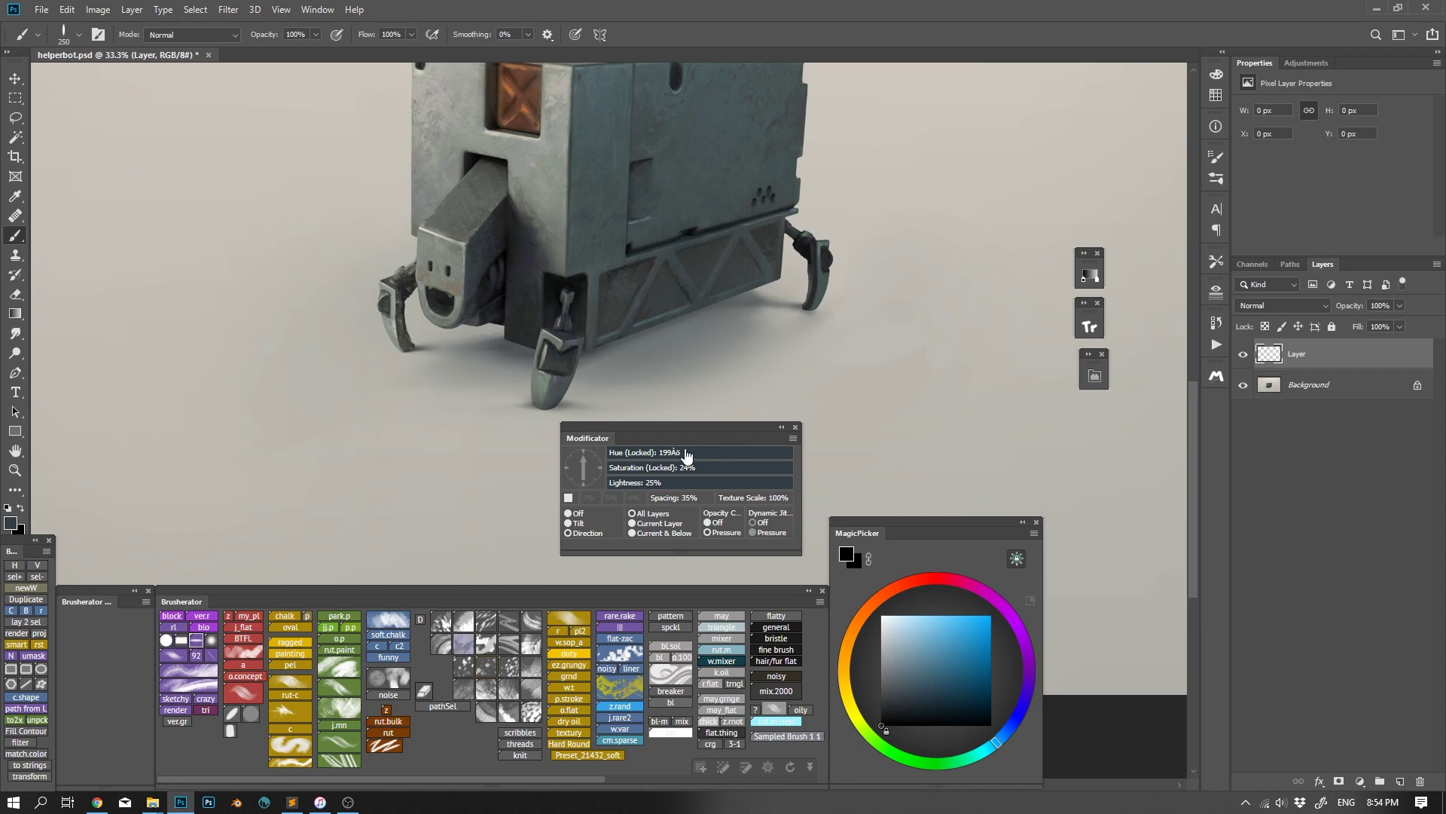
# Set the foreground color to a purple with hue 285, saturation 94% and lightness 40% using MagicPicker
pyautogui.click(770, 675)
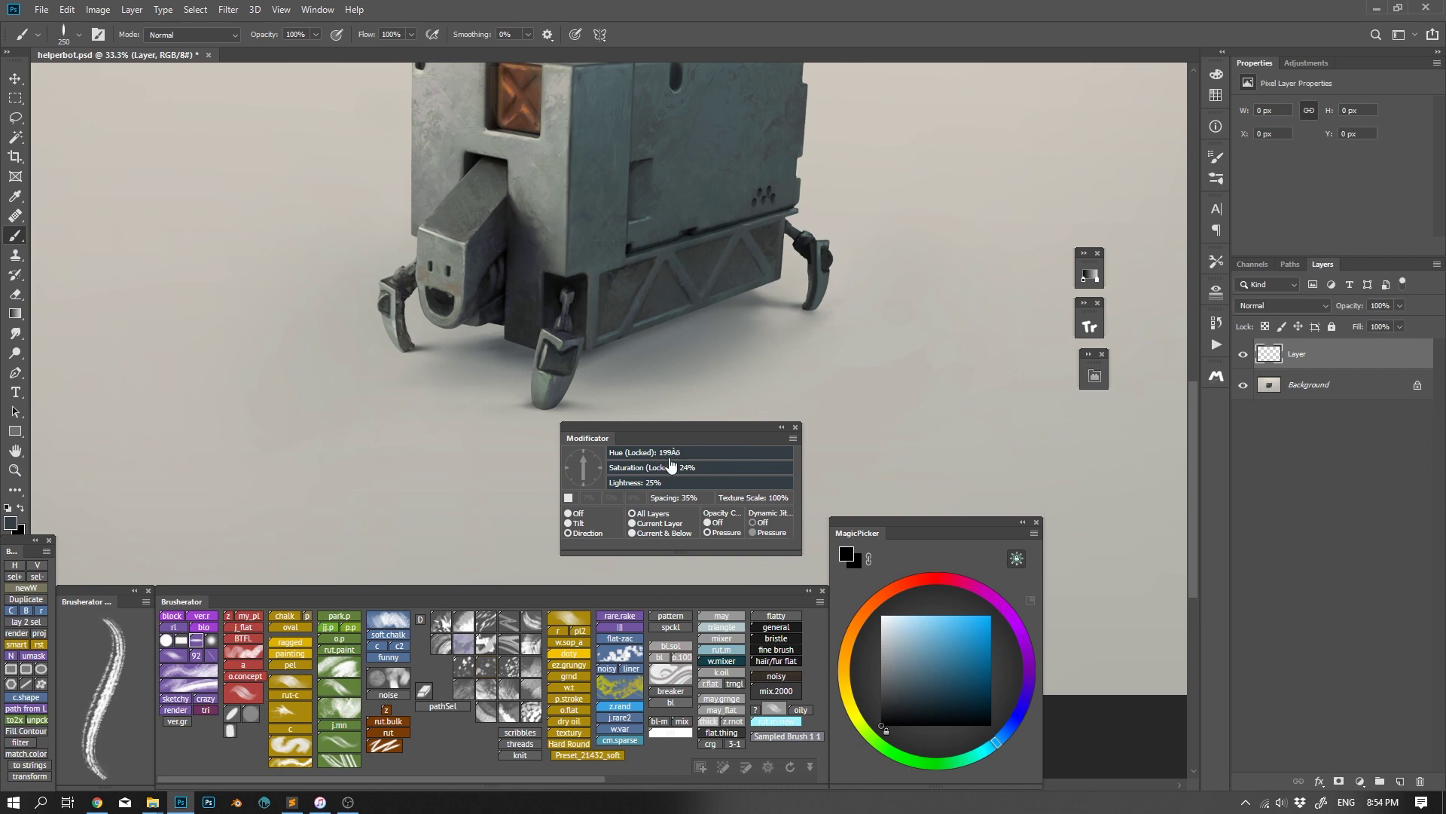
pyautogui.click(12, 522)
pyautogui.press('Escape')
pyautogui.click(1011, 620)
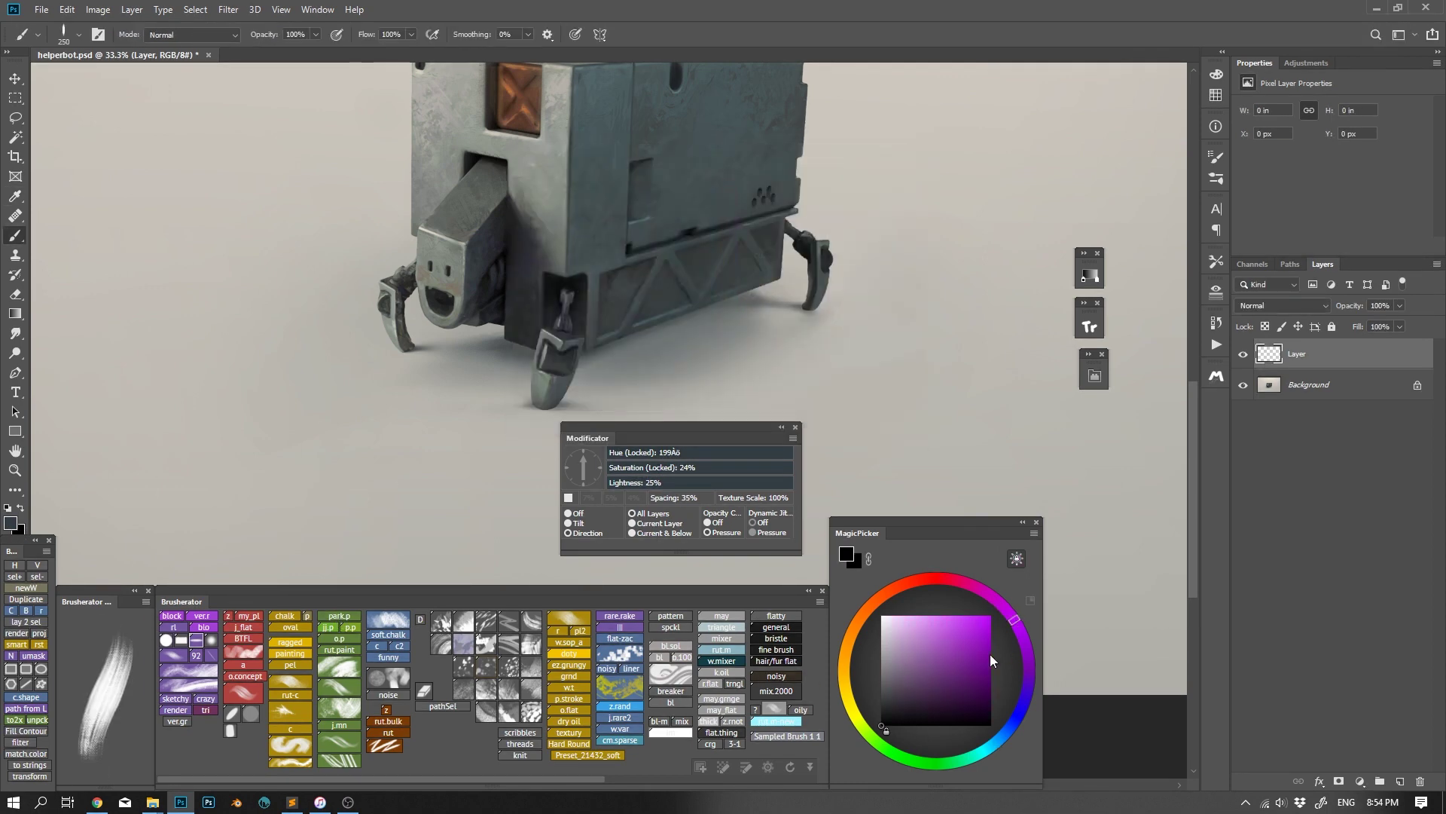
pyautogui.click(985, 637)
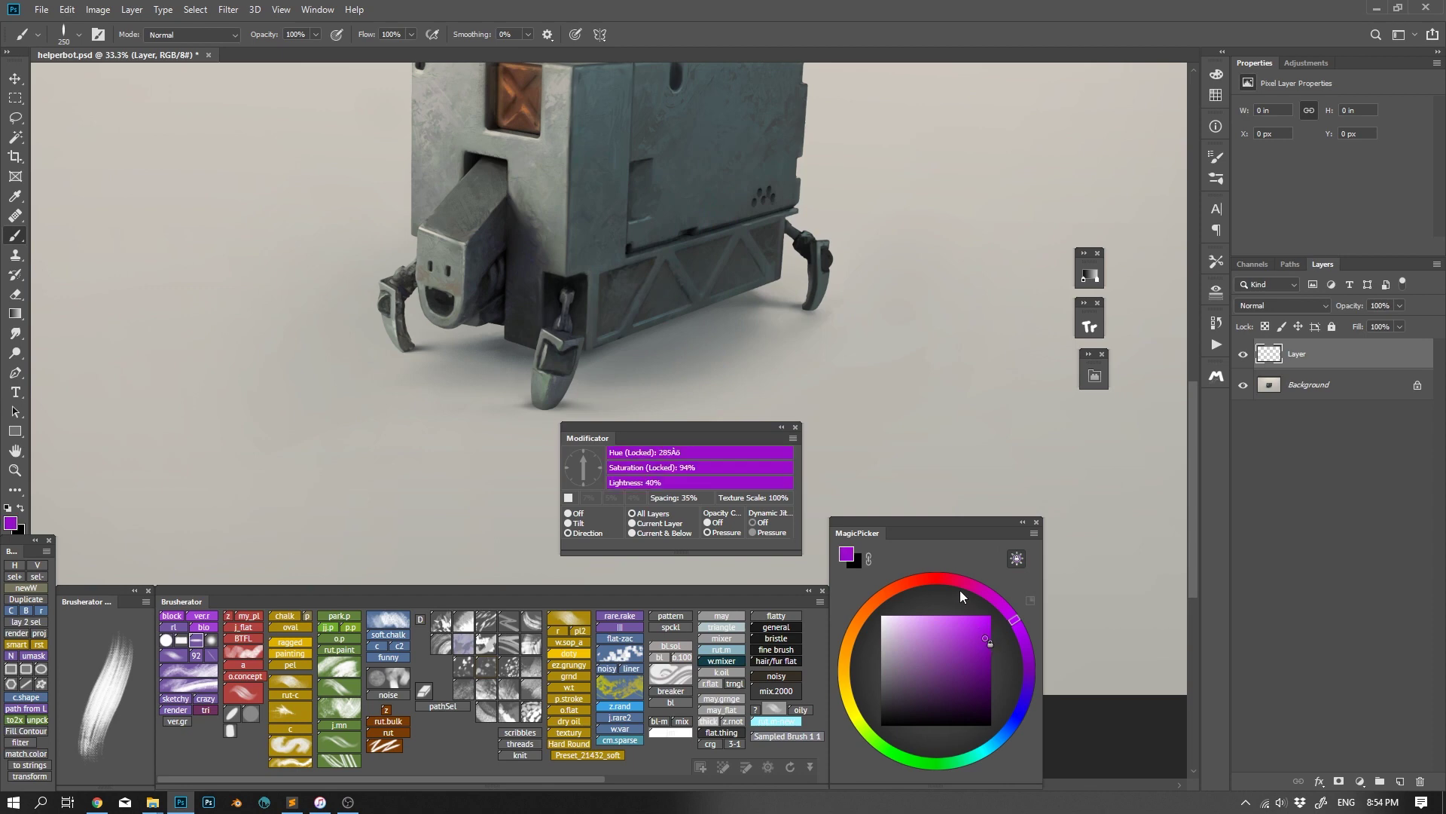
# Paint a solid purple patch on the ground beside the robot's rear leg with overlapping strokes at different brush angles
pyautogui.moveTo(830, 391)
pyautogui.mouseDown()
pyautogui.moveTo(904, 324)
pyautogui.moveTo(867, 452)
pyautogui.mouseUp()
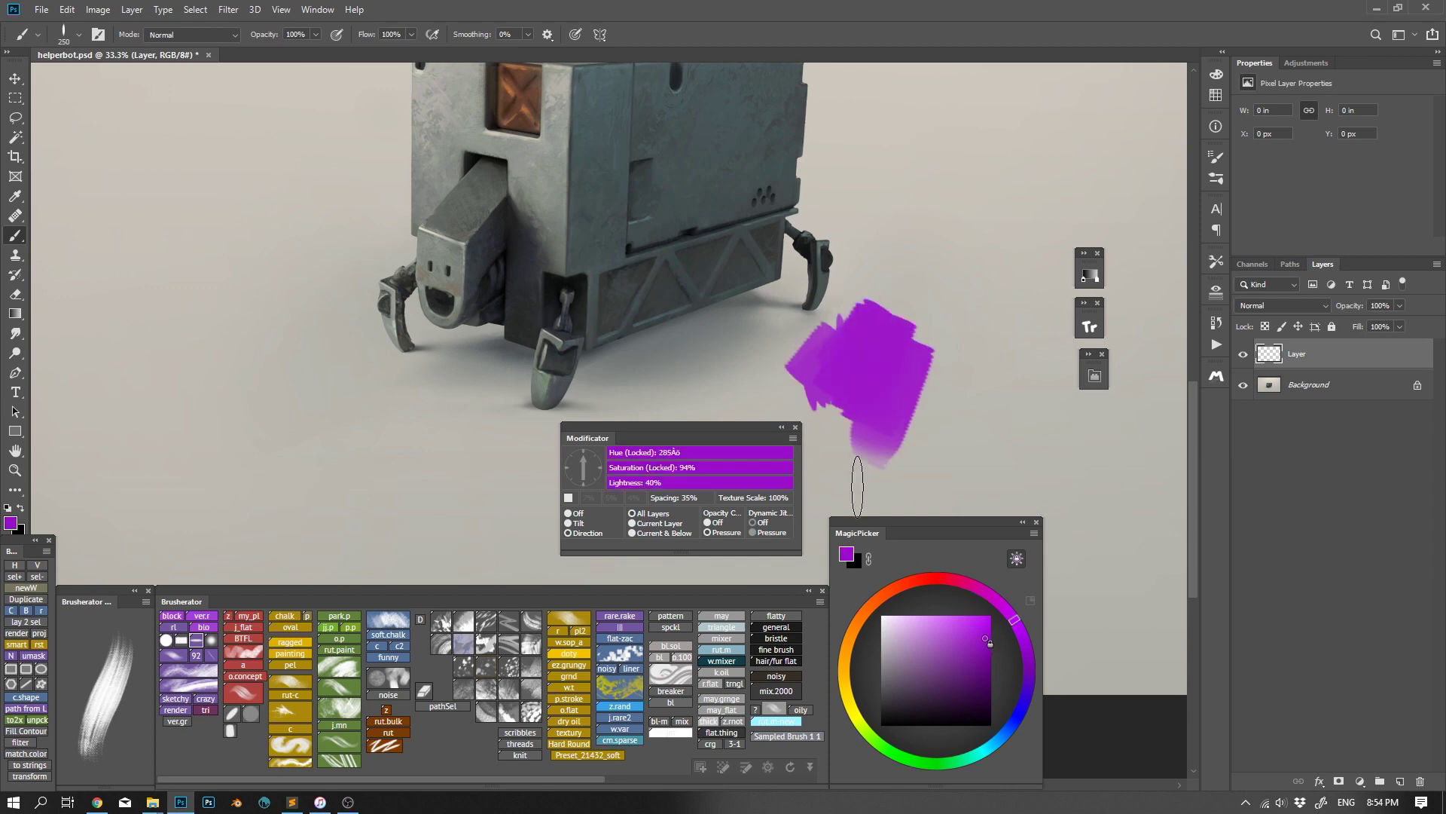
pyautogui.moveTo(848, 286)
pyautogui.mouseDown()
pyautogui.moveTo(843, 309)
pyautogui.moveTo(874, 341)
pyautogui.moveTo(866, 467)
pyautogui.mouseUp()
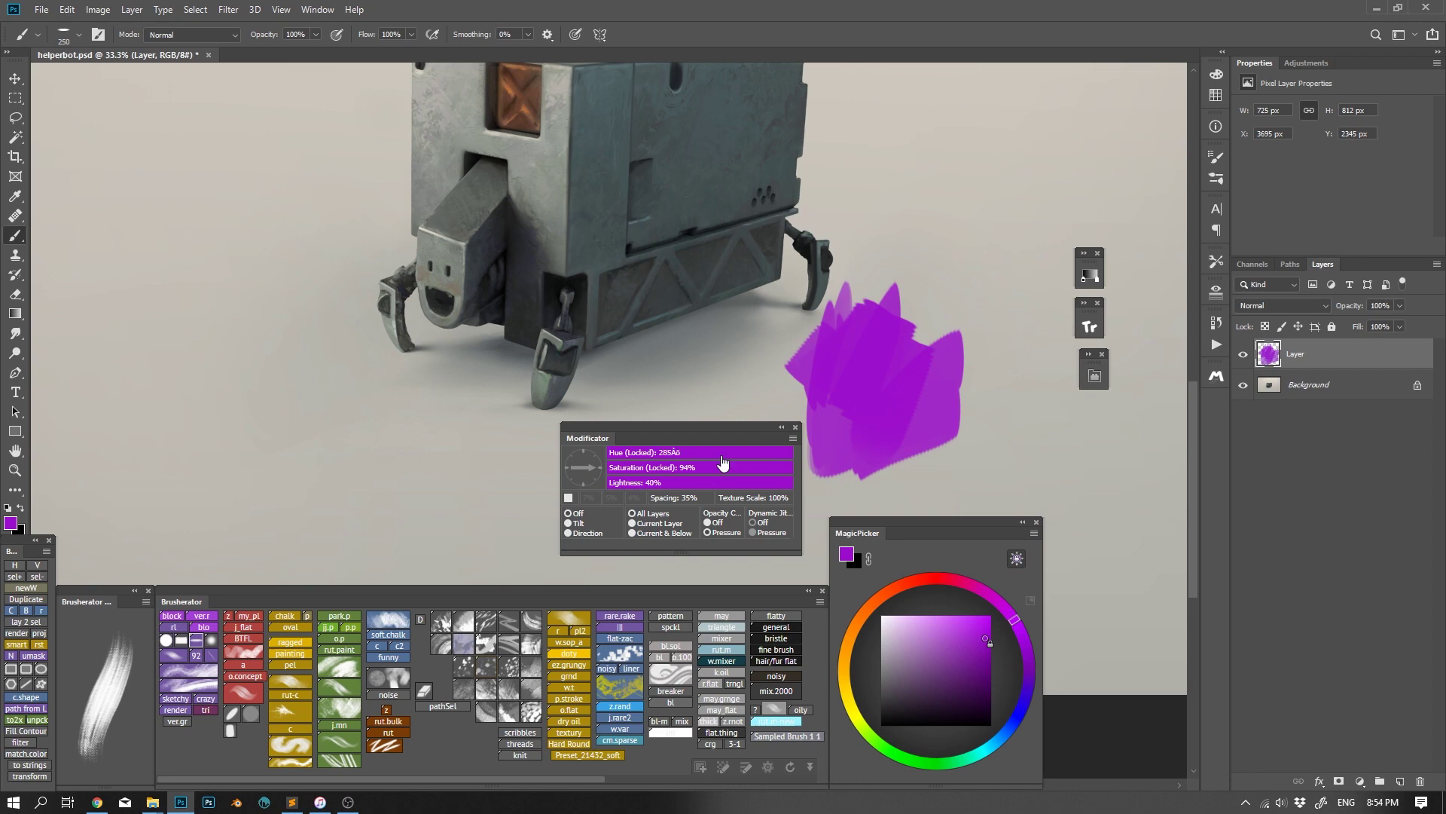
pyautogui.moveTo(931, 361); pyautogui.dragTo(896, 470)
pyautogui.moveTo(847, 407); pyautogui.dragTo(843, 466)
pyautogui.moveTo(836, 337); pyautogui.dragTo(823, 407)
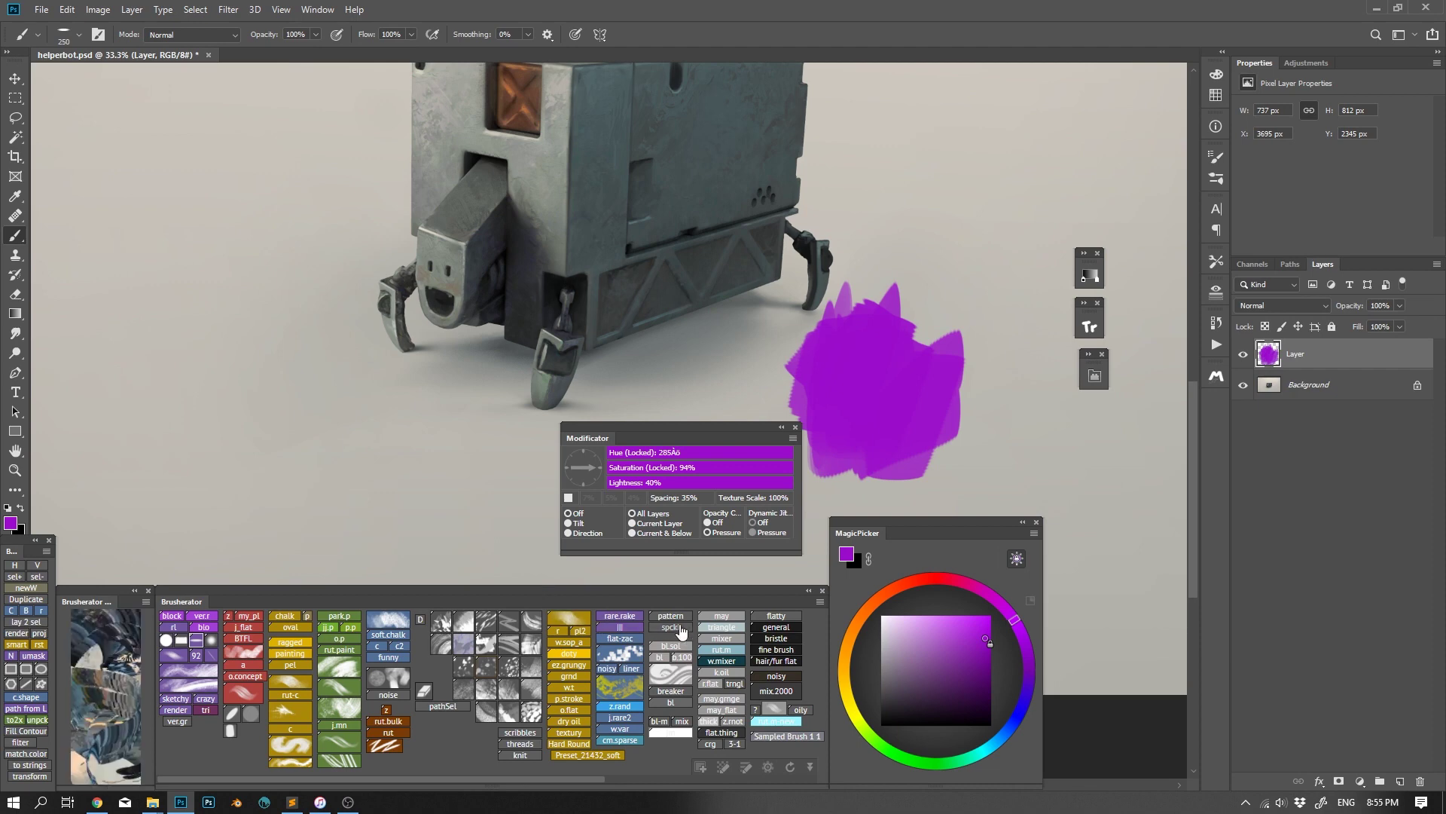
# Show the Color panel, set the hue to 35 and paint an orange patch over the near side of the purple patch
pyautogui.click(317, 9)
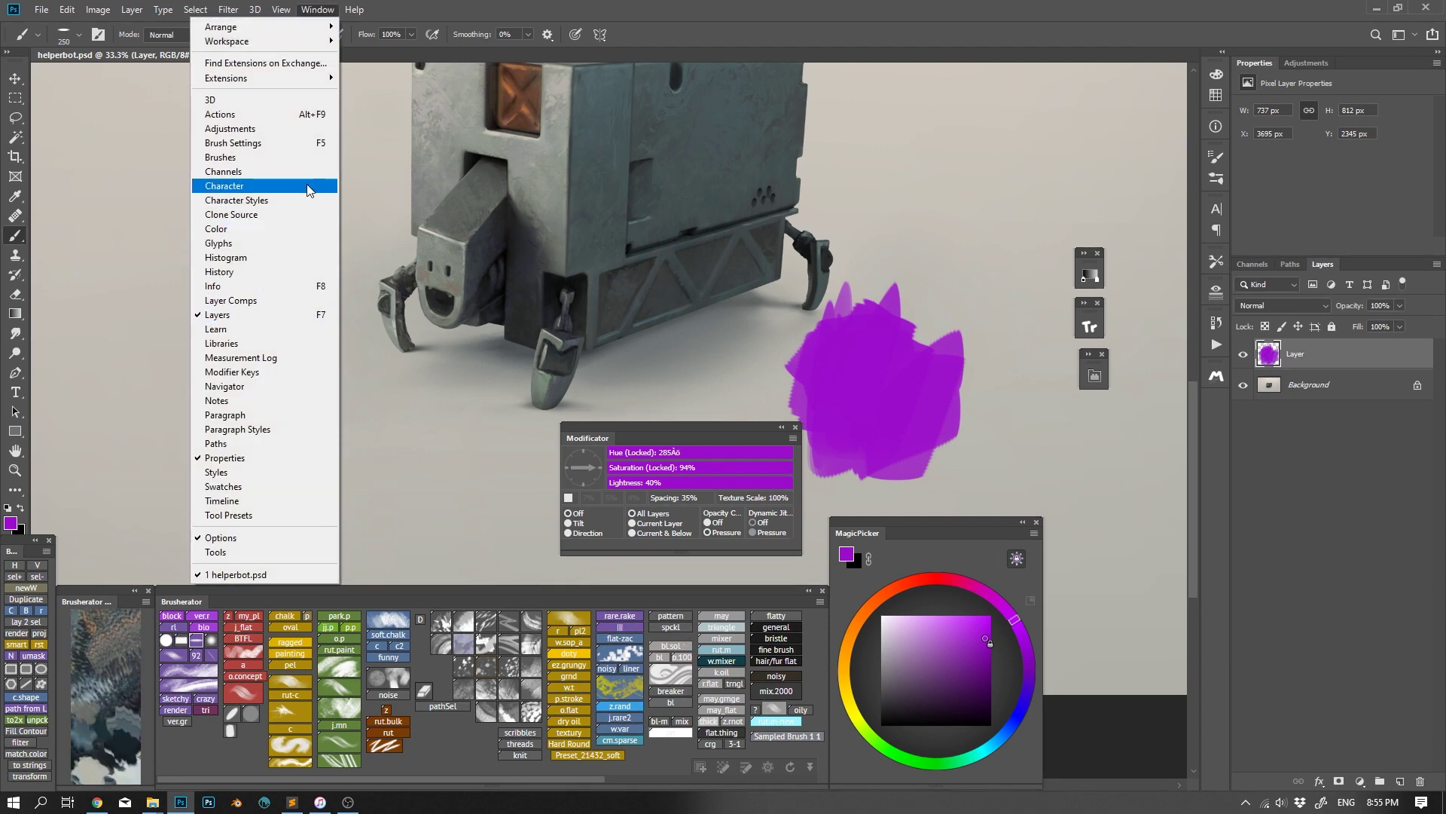
pyautogui.click(291, 229)
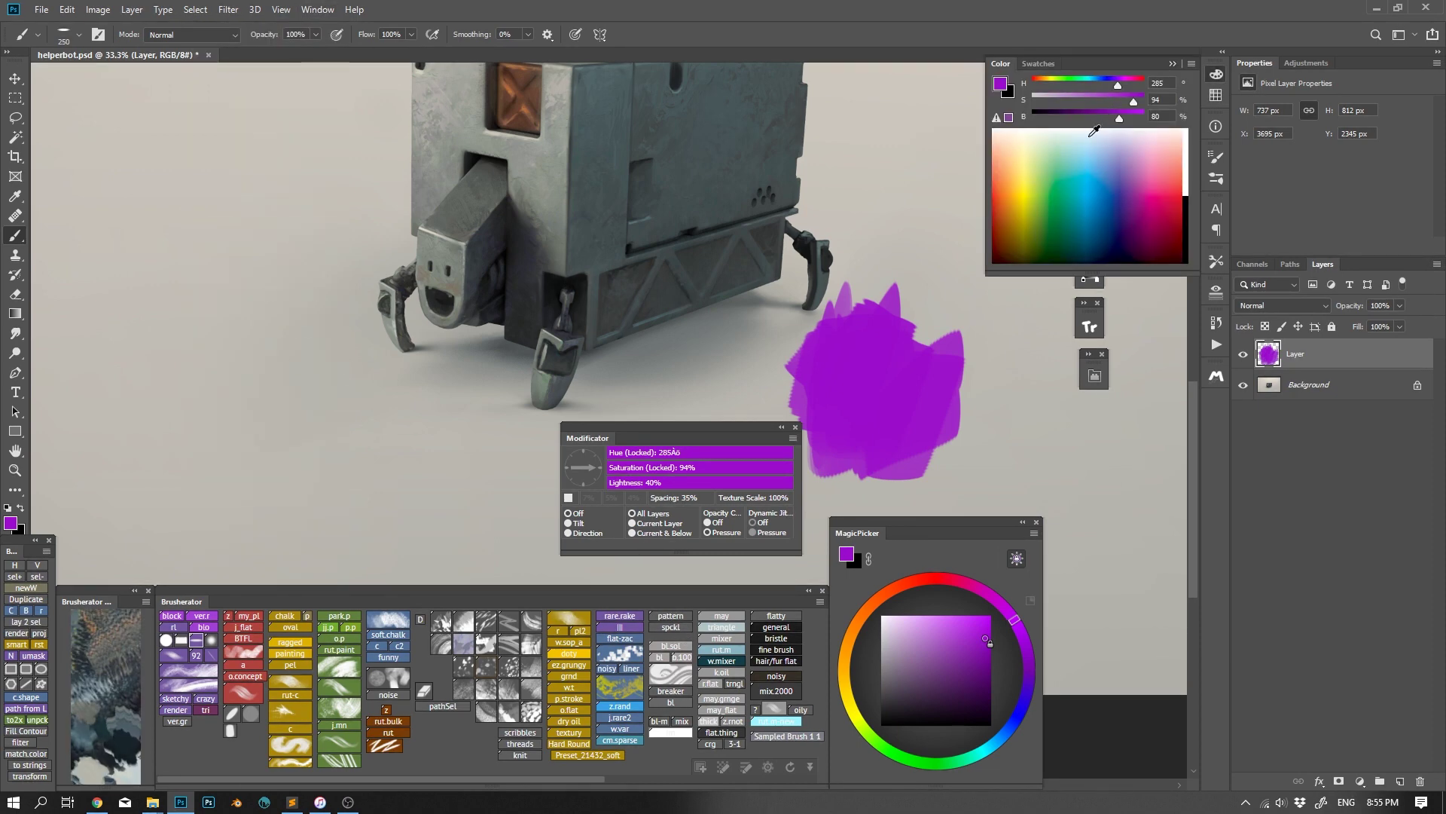
pyautogui.click(1044, 86)
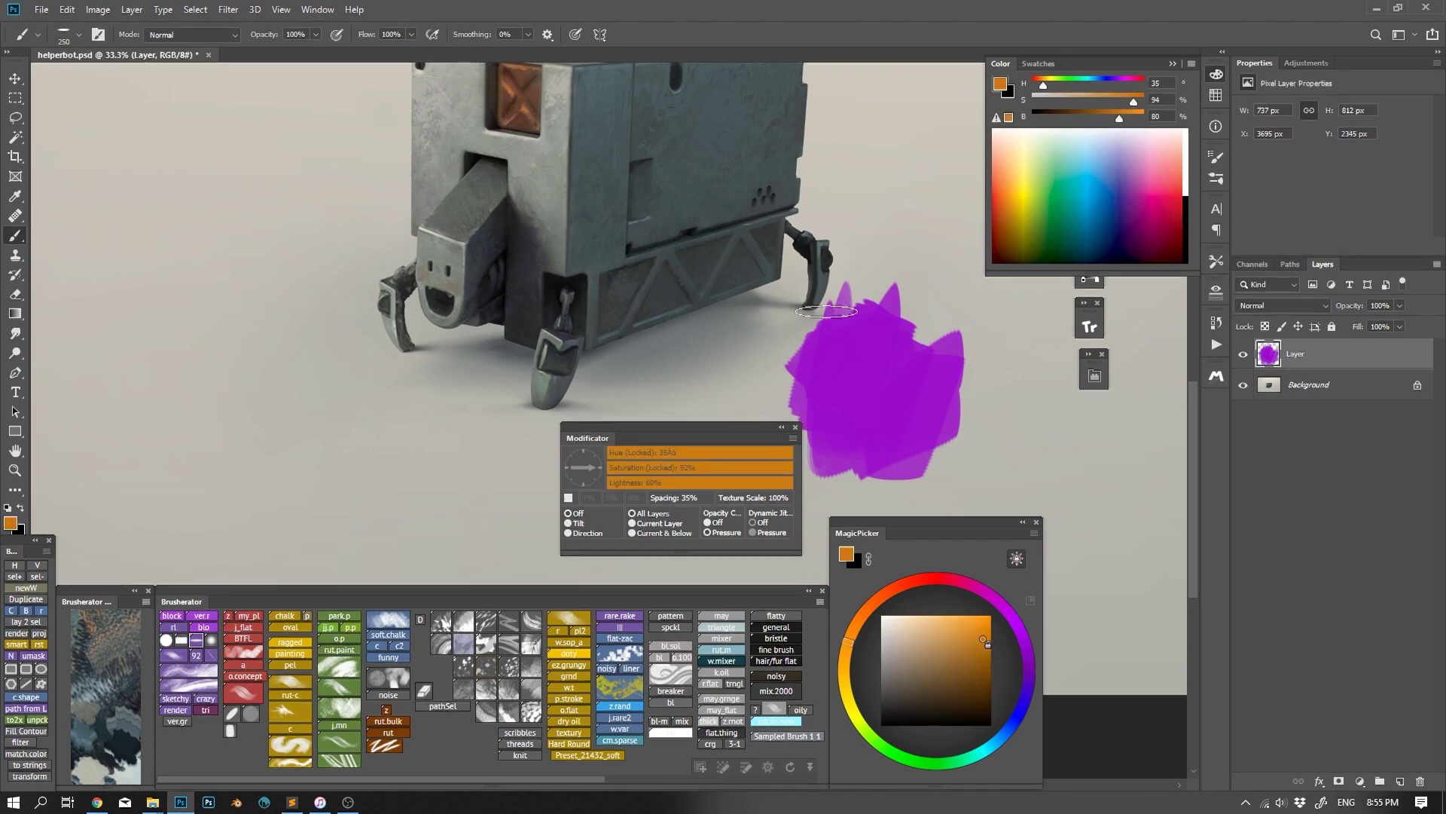
pyautogui.moveTo(799, 324)
pyautogui.mouseDown()
pyautogui.moveTo(783, 399)
pyautogui.moveTo(836, 346)
pyautogui.mouseUp()
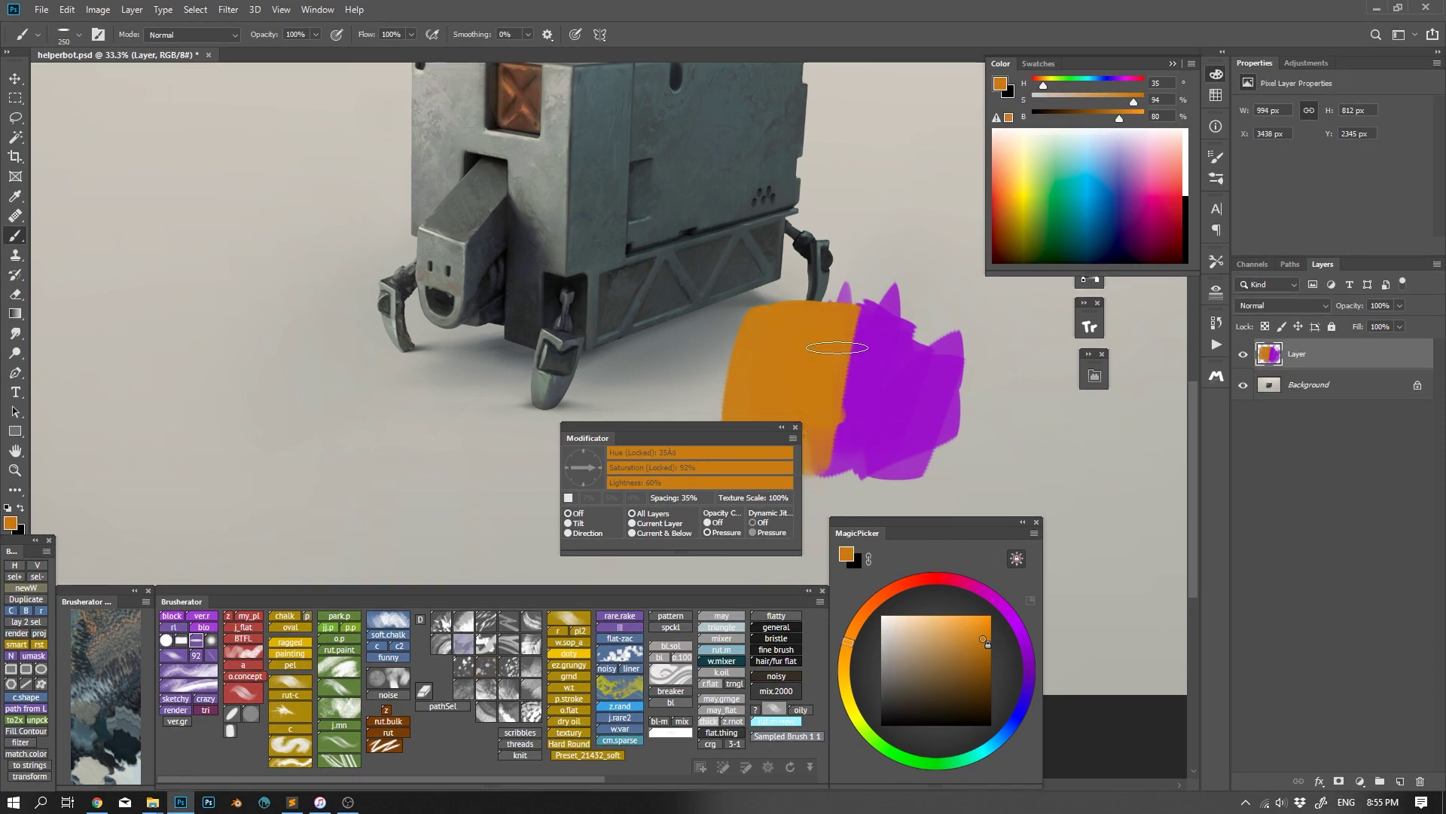
# Compare the orange and purple in the grayscale proof, sample the purple and paint a second purple patch above them
pyautogui.hotkey('ctrl', 'y')
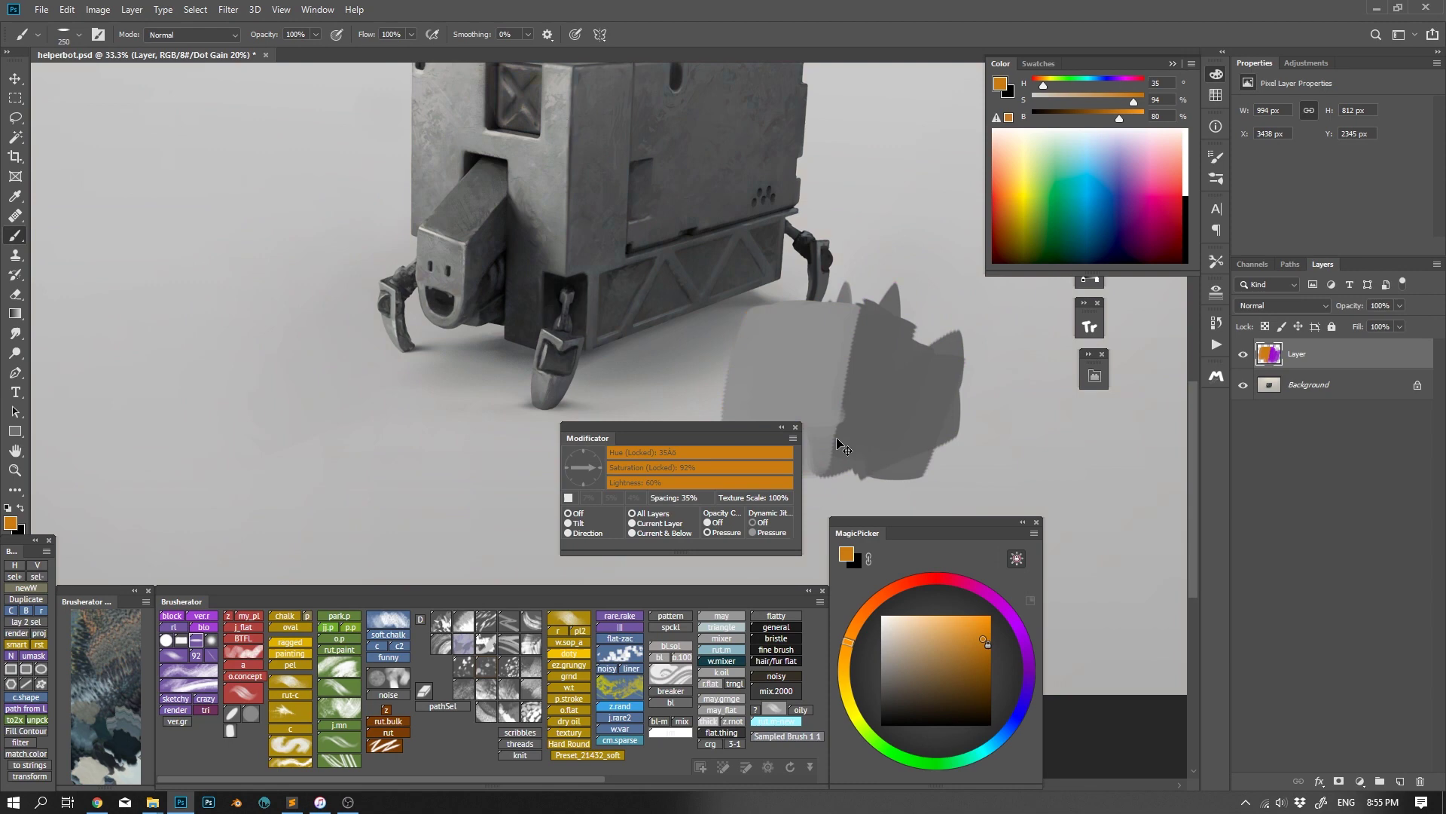
pyautogui.hotkey('ctrl', 'y')
pyautogui.keyDown('alt'); pyautogui.click(888, 444); pyautogui.keyUp('alt')
pyautogui.moveTo(926, 181)
pyautogui.mouseDown()
pyautogui.moveTo(878, 271)
pyautogui.moveTo(957, 150)
pyautogui.moveTo(972, 174)
pyautogui.mouseUp()
# Set Modificator's locked hue to 38, paint a brown patch beside the upper purple one and compare them in the grayscale proof
pyautogui.moveTo(631, 457); pyautogui.dragTo(632, 457)
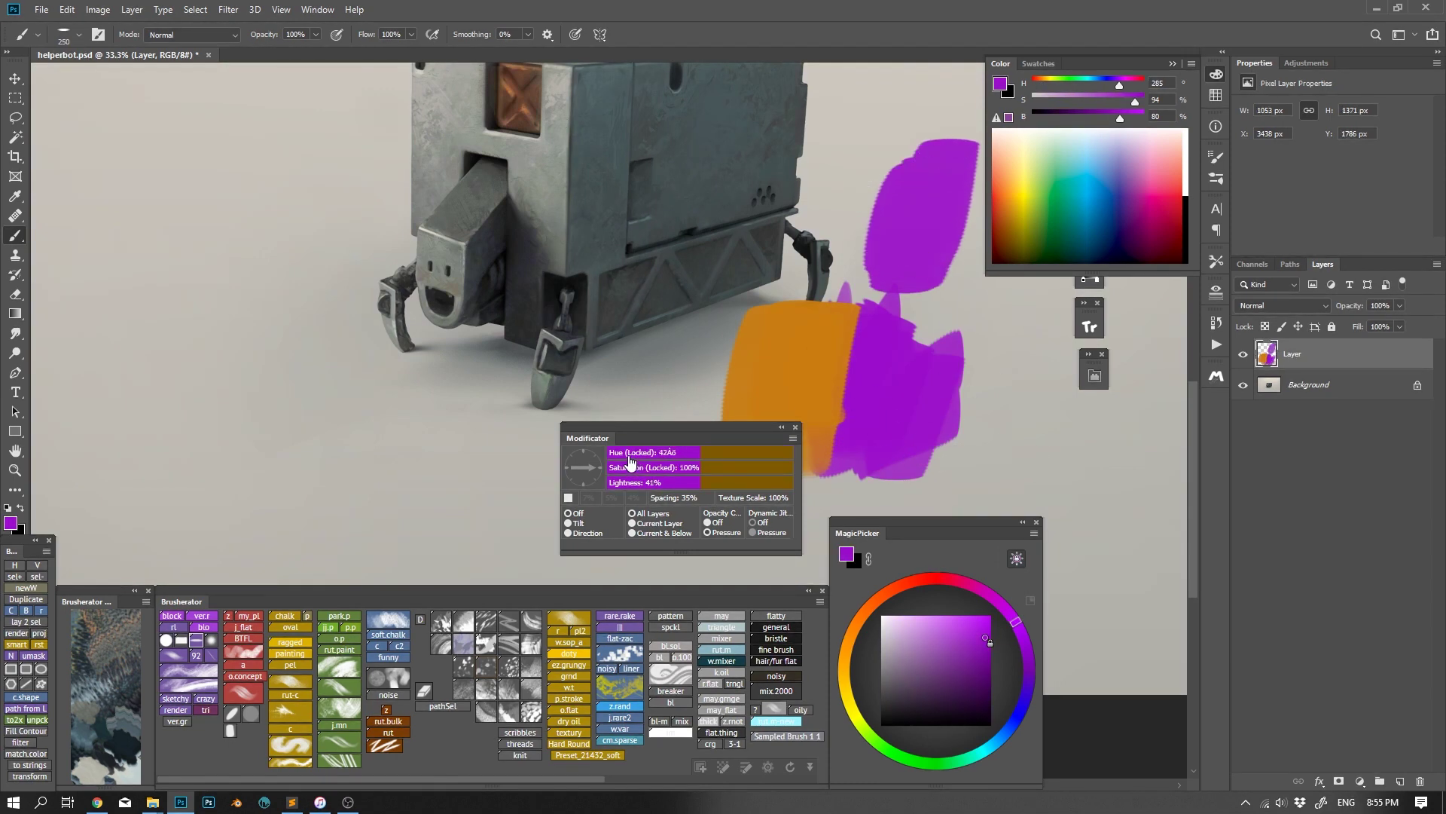
pyautogui.click(630, 461)
pyautogui.moveTo(844, 271)
pyautogui.mouseDown()
pyautogui.moveTo(866, 165)
pyautogui.moveTo(776, 248)
pyautogui.moveTo(825, 194)
pyautogui.moveTo(757, 241)
pyautogui.mouseUp()
pyautogui.hotkey('ctrl', 'y')
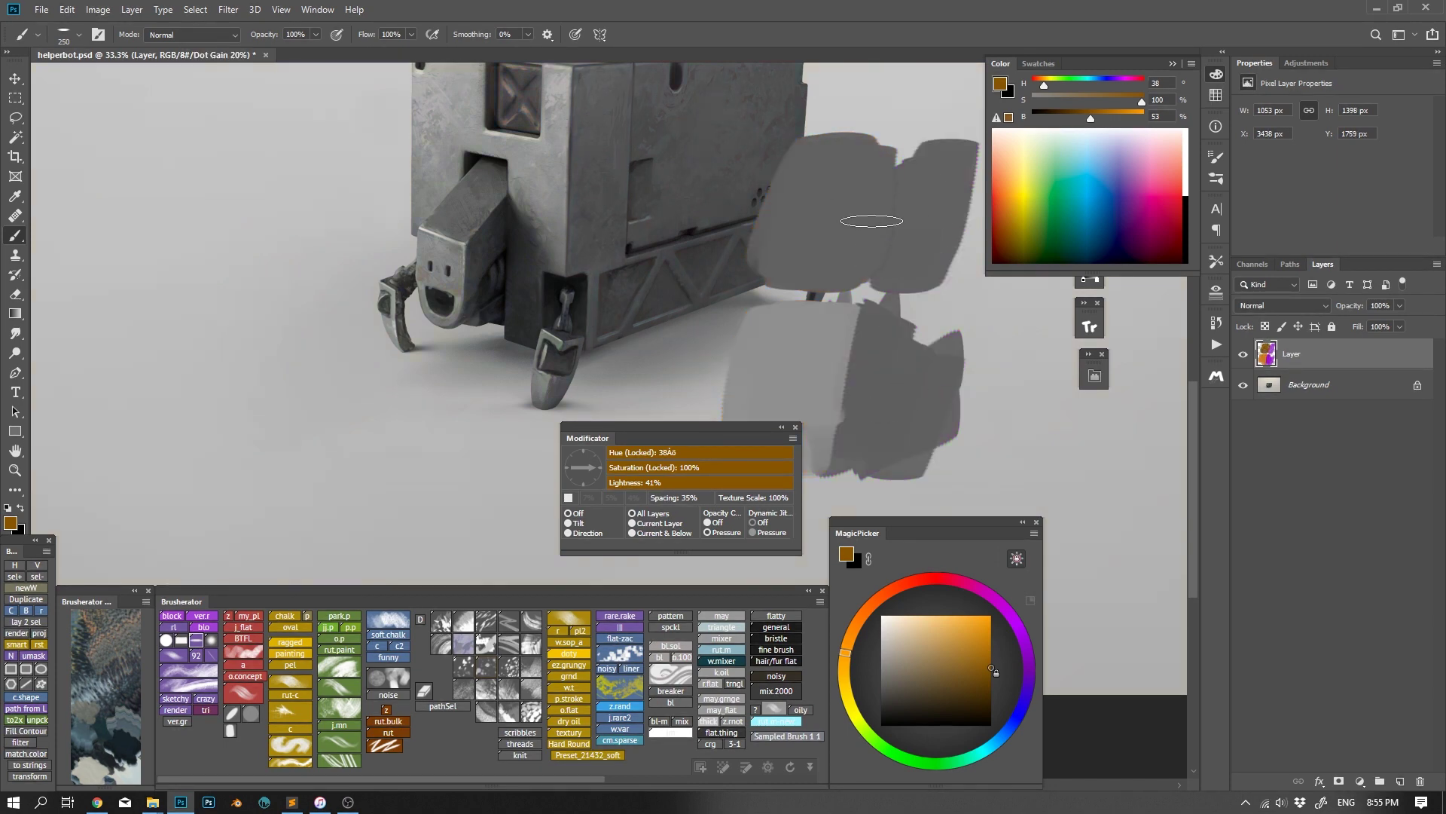
# Return to the colour view, sample the purple and paint another purple patch on the ground beside the robot's front leg
pyautogui.hotkey('ctrl', 'y')
pyautogui.moveTo(915, 407); pyautogui.dragTo(983, 248)
pyautogui.keyDown('alt'); pyautogui.click(866, 358); pyautogui.keyUp('alt')
pyautogui.moveTo(830, 326); pyautogui.dragTo(735, 354)
pyautogui.moveTo(714, 264)
pyautogui.mouseDown()
pyautogui.moveTo(684, 390)
pyautogui.moveTo(681, 290)
pyautogui.mouseUp()
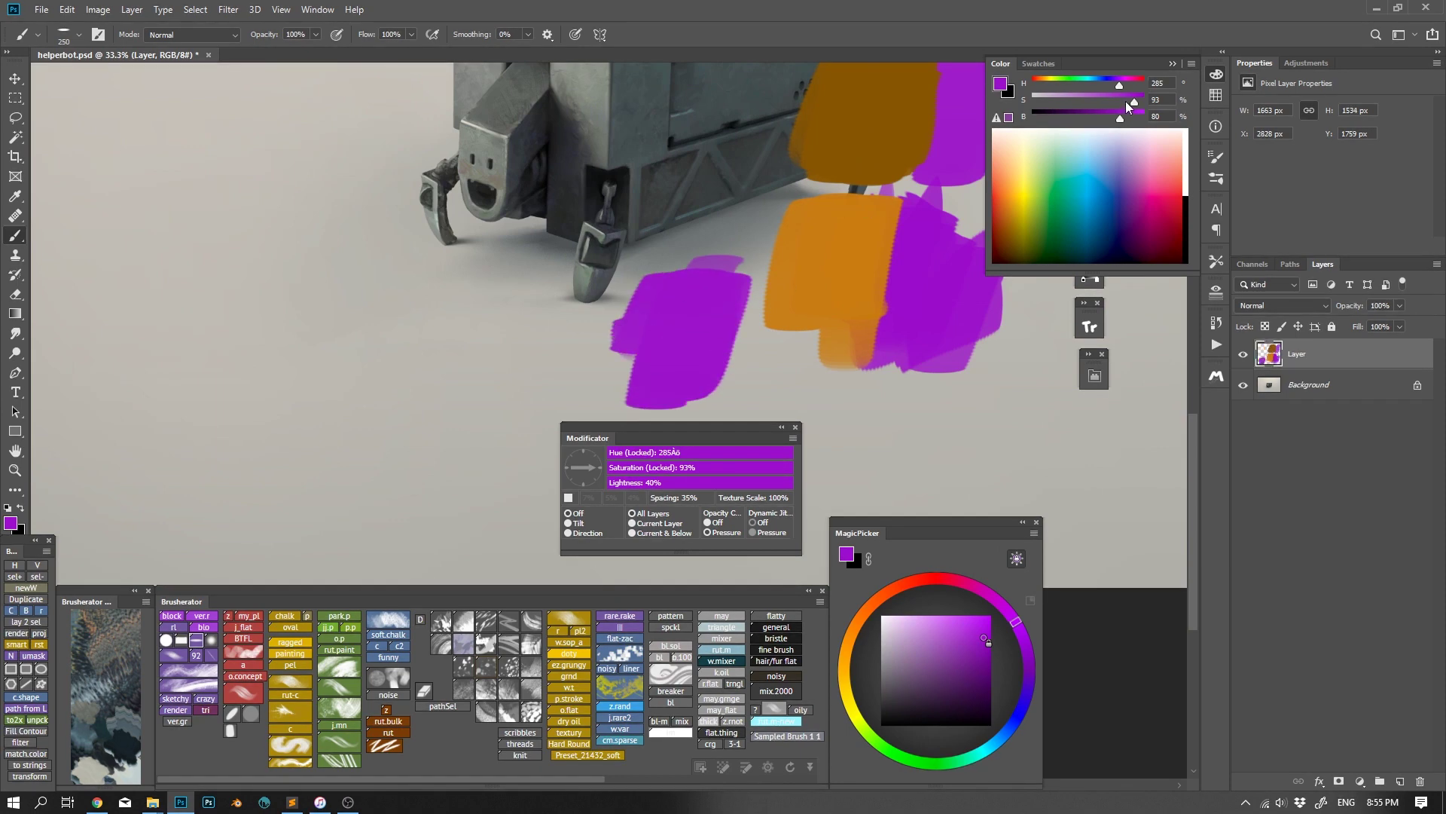
# Reduce the purple's saturation in stages to 9, painting adjoining paler patches, and compare them in the grayscale proof
pyautogui.moveTo(1127, 105); pyautogui.dragTo(1072, 102)
pyautogui.moveTo(636, 301)
pyautogui.mouseDown()
pyautogui.moveTo(581, 407)
pyautogui.moveTo(590, 320)
pyautogui.moveTo(500, 372)
pyautogui.moveTo(486, 399)
pyautogui.mouseUp()
pyautogui.click(1043, 103)
pyautogui.moveTo(501, 307)
pyautogui.mouseDown()
pyautogui.moveTo(430, 391)
pyautogui.moveTo(339, 354)
pyautogui.mouseUp()
pyautogui.hotkey('ctrl', 'y')
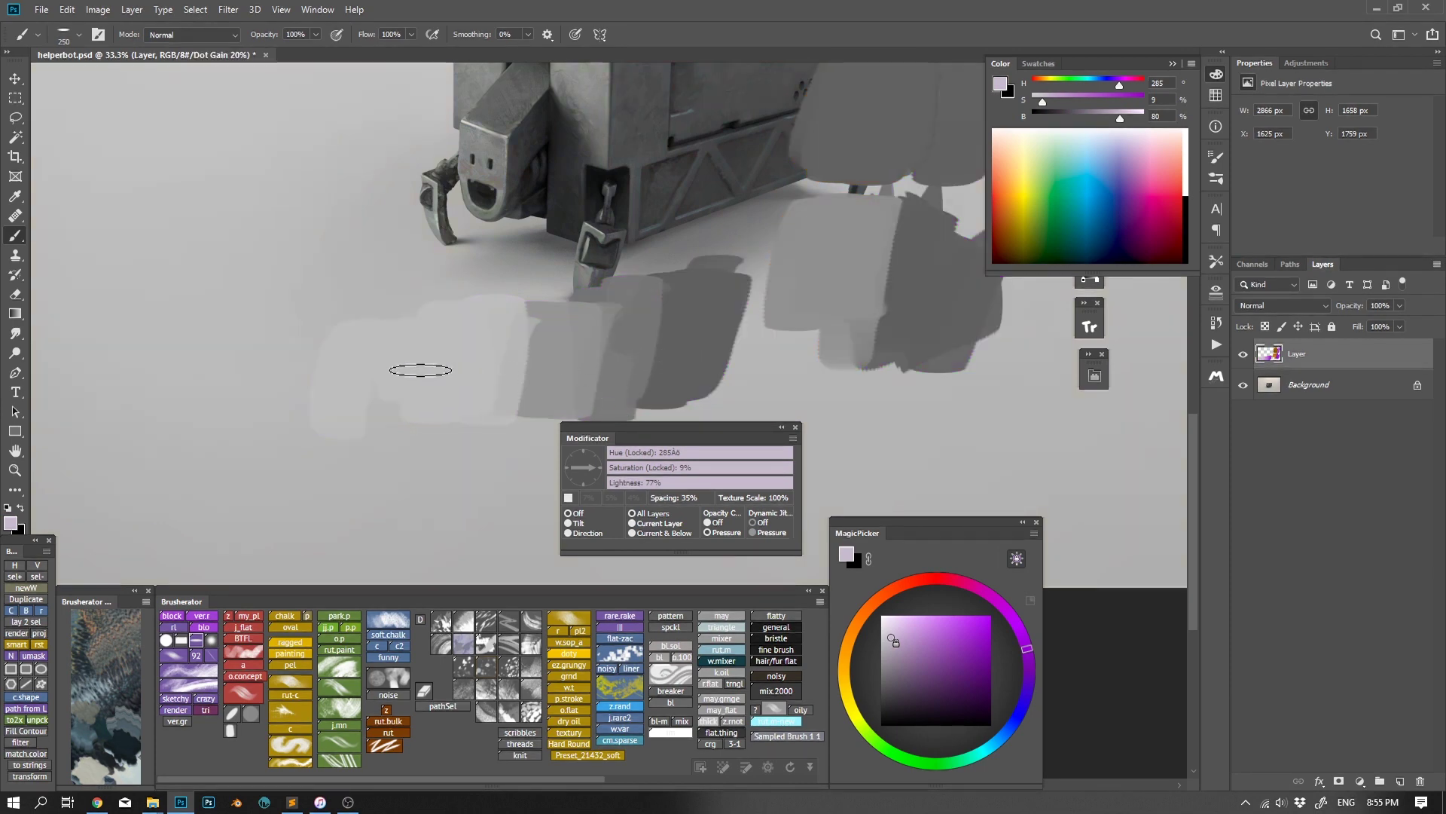
pyautogui.hotkey('ctrl', 'y')
# Sample the saturated purple from the ground patch and paint a purple patch over the robot's lower side
pyautogui.keyDown('alt'); pyautogui.click(695, 330); pyautogui.keyUp('alt')
pyautogui.moveTo(697, 330); pyautogui.dragTo(702, 413)
pyautogui.moveTo(719, 230)
pyautogui.mouseDown()
pyautogui.moveTo(690, 280)
pyautogui.moveTo(674, 181)
pyautogui.mouseUp()
# Lower Modificator's locked saturation through 75% and 50% to 5%, painting adjoining patches, and compare them in the grayscale proof
pyautogui.click(746, 470)
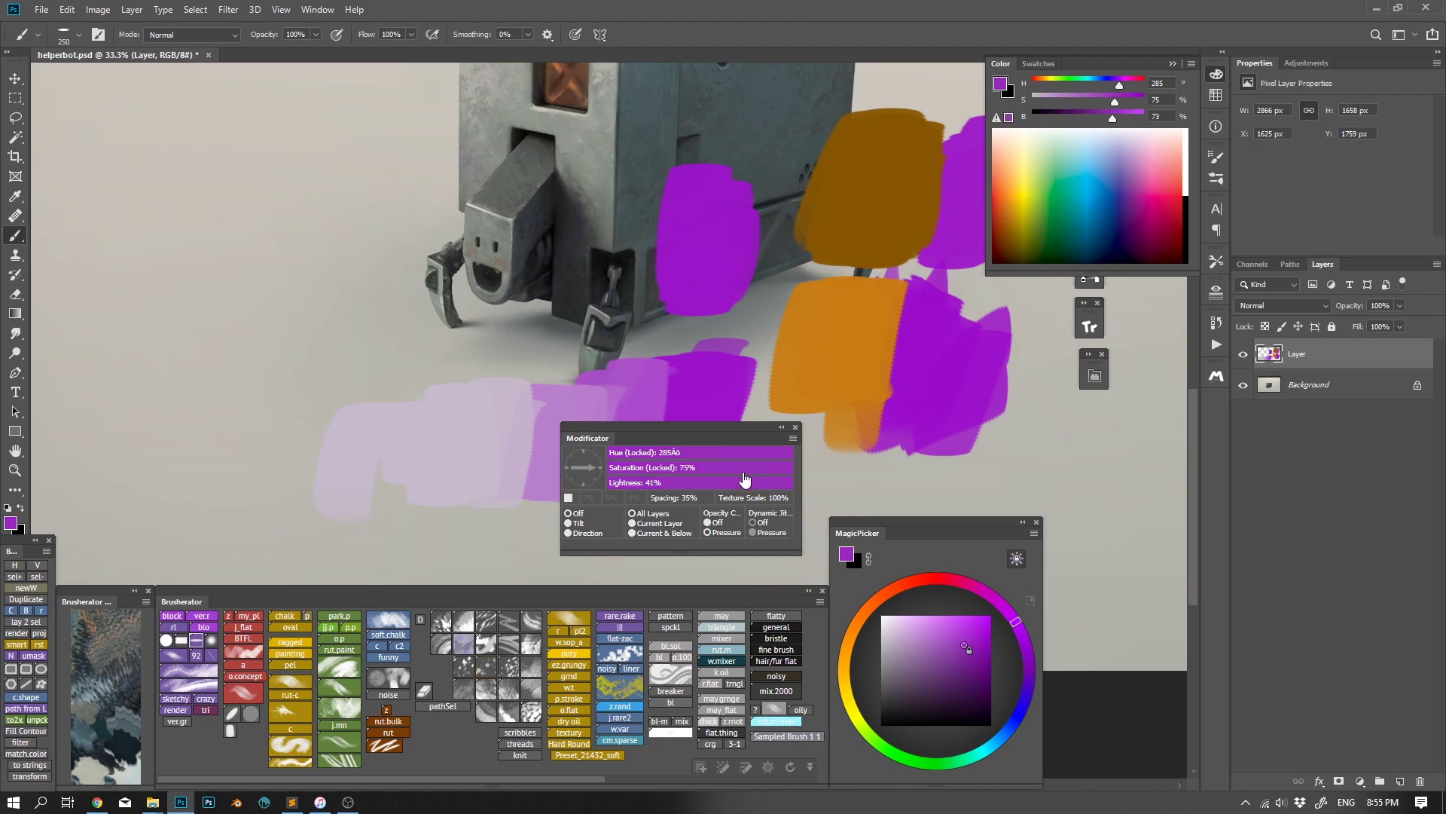
pyautogui.moveTo(654, 294)
pyautogui.mouseDown()
pyautogui.moveTo(663, 236)
pyautogui.moveTo(619, 209)
pyautogui.moveTo(608, 305)
pyautogui.mouseUp()
pyautogui.click(654, 468)
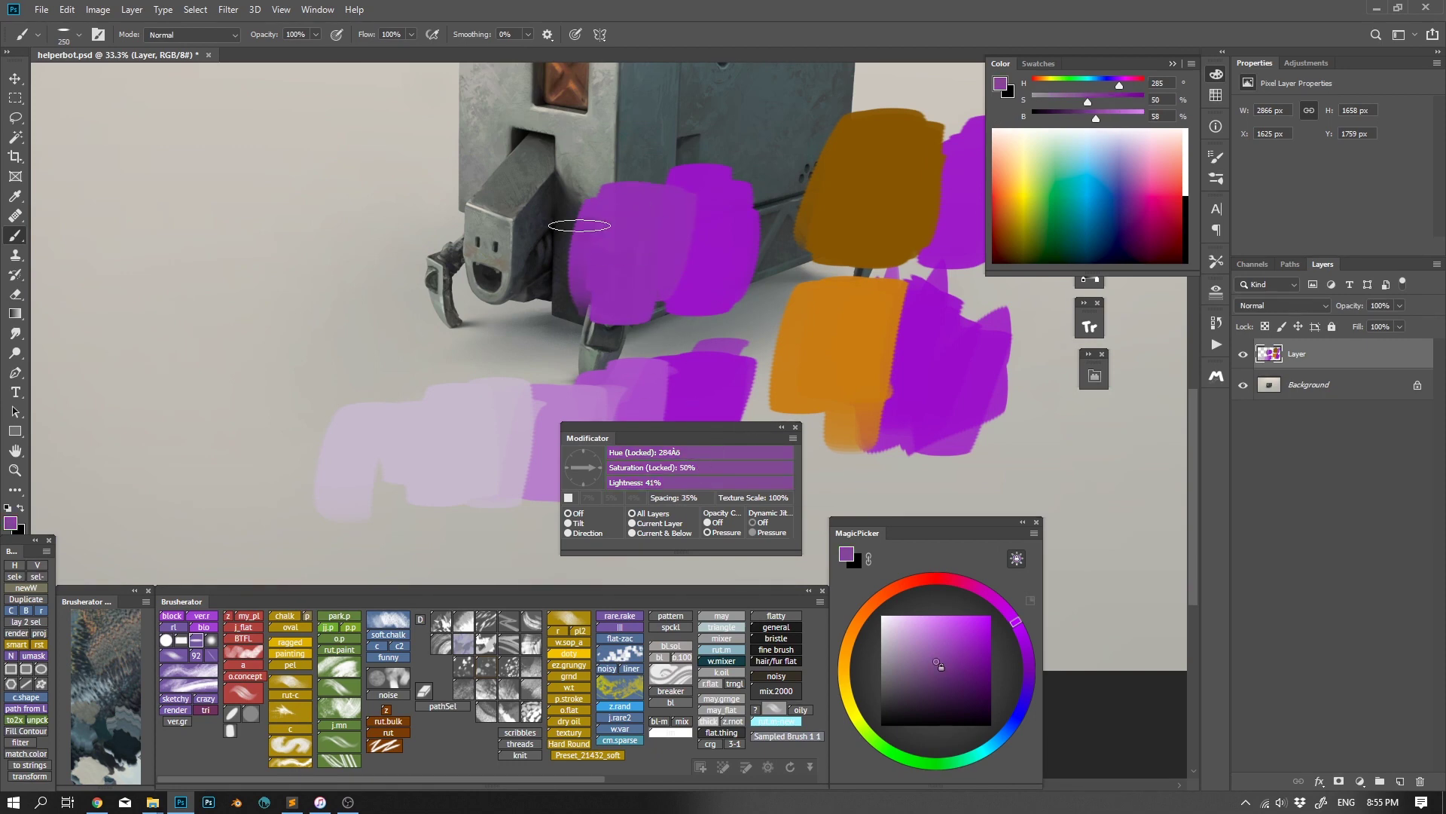
pyautogui.moveTo(581, 226)
pyautogui.mouseDown()
pyautogui.moveTo(527, 324)
pyautogui.moveTo(497, 249)
pyautogui.moveTo(457, 208)
pyautogui.moveTo(425, 336)
pyautogui.moveTo(479, 360)
pyautogui.mouseUp()
pyautogui.click(618, 469)
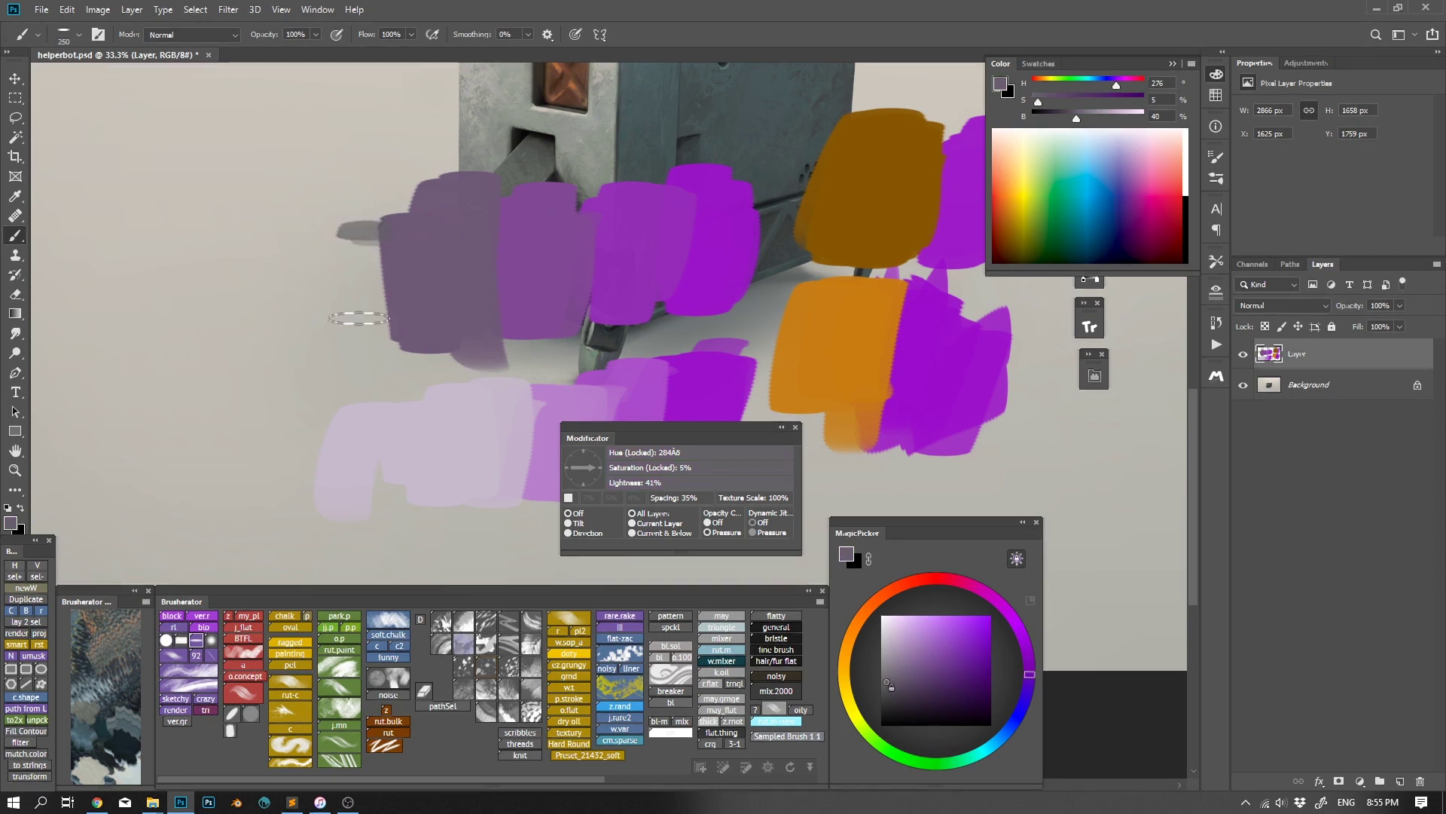
pyautogui.moveTo(354, 317)
pyautogui.mouseDown()
pyautogui.moveTo(359, 297)
pyautogui.moveTo(333, 391)
pyautogui.mouseUp()
pyautogui.moveTo(779, 307)
pyautogui.mouseDown()
pyautogui.moveTo(780, 251)
pyautogui.moveTo(797, 243)
pyautogui.mouseUp()
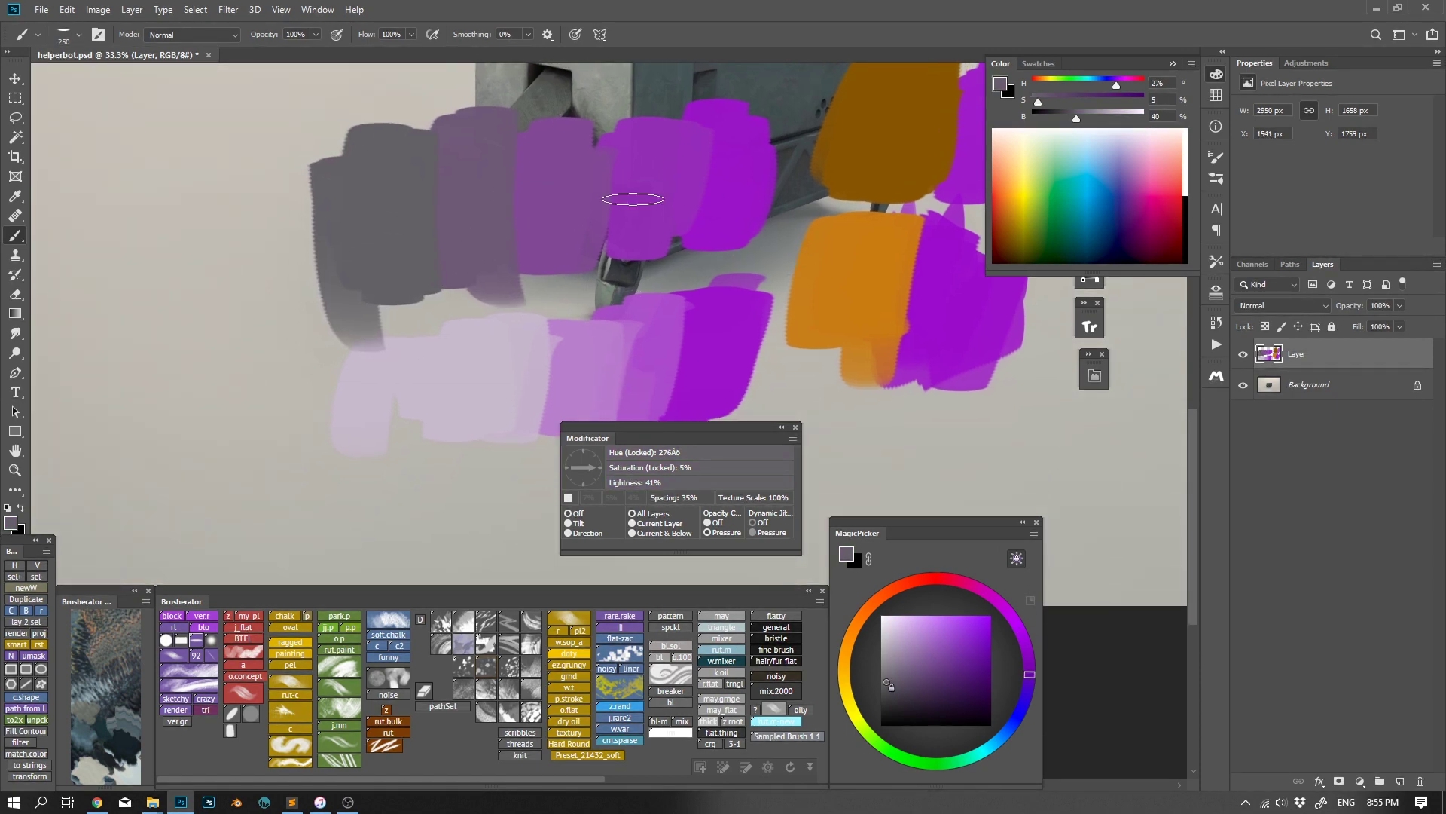
pyautogui.hotkey('ctrl', 'y')
pyautogui.hotkey('ctrl', 'y')
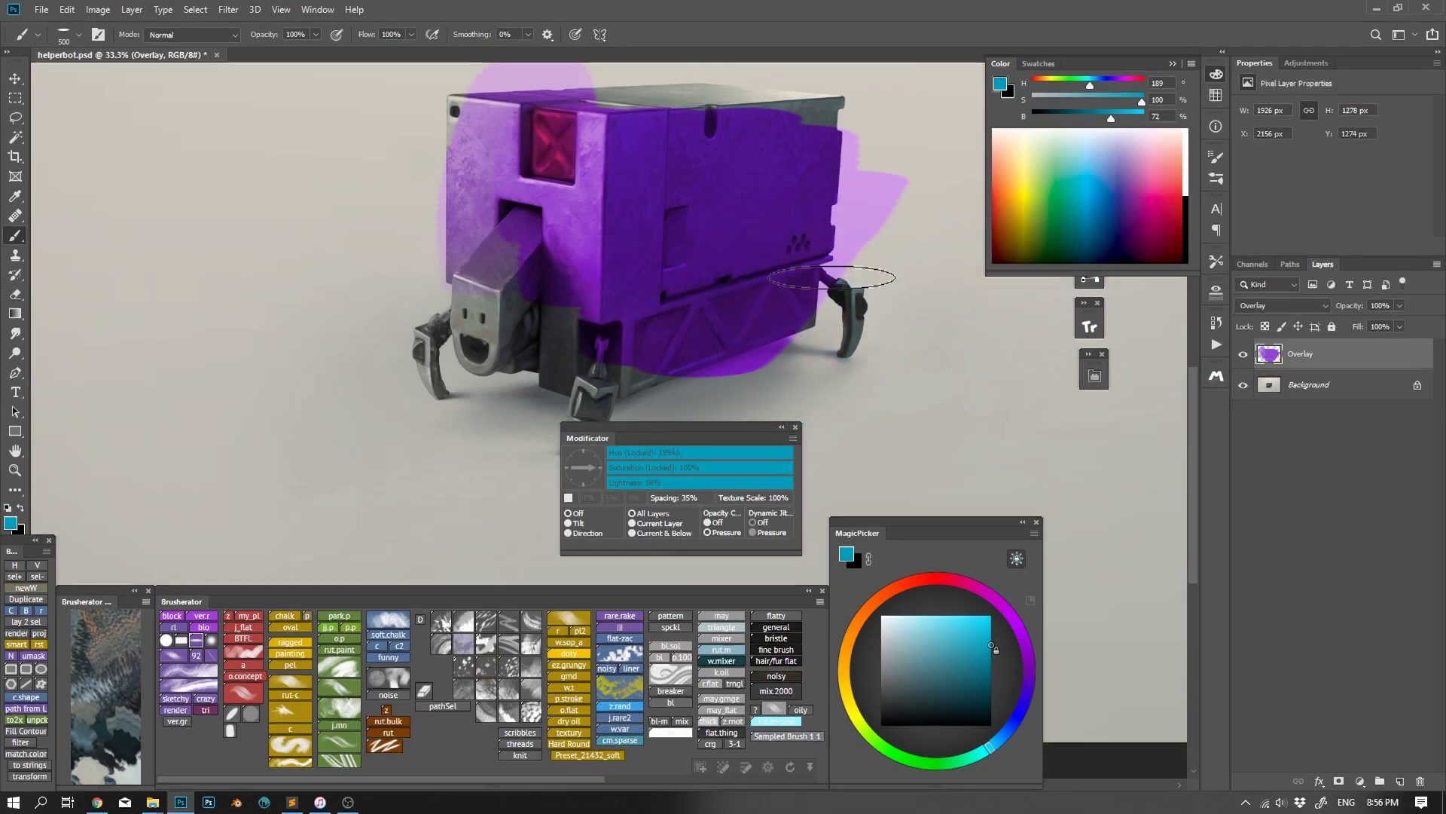
# Sample the blended purple on the robot's side, try a stroke with it on the Overlay layer and undo the stroke
pyautogui.keyDown('alt'); pyautogui.click(743, 226); pyautogui.keyUp('alt')
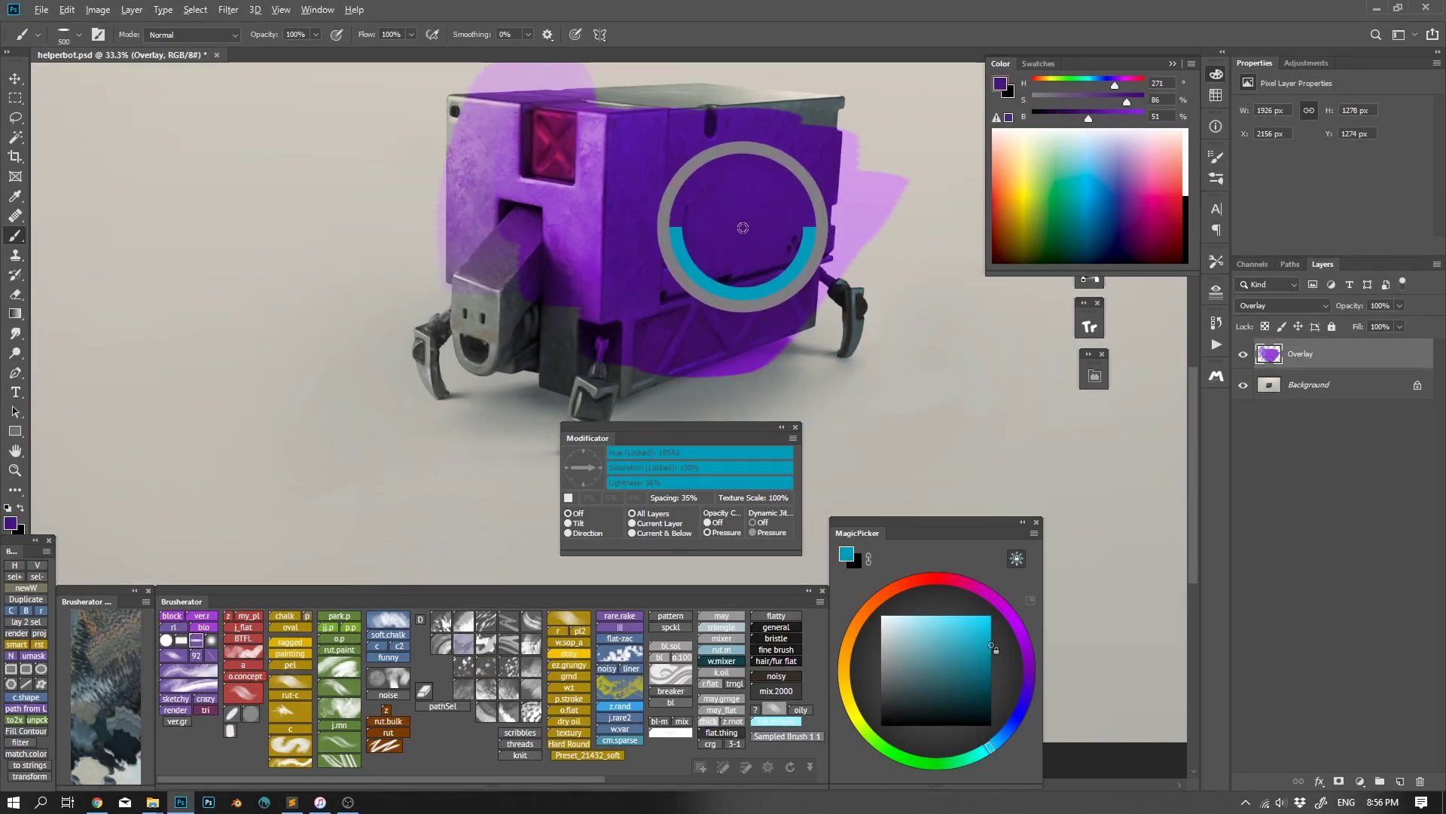
pyautogui.moveTo(734, 279); pyautogui.dragTo(766, 257)
pyautogui.hotkey('ctrl', 'z')
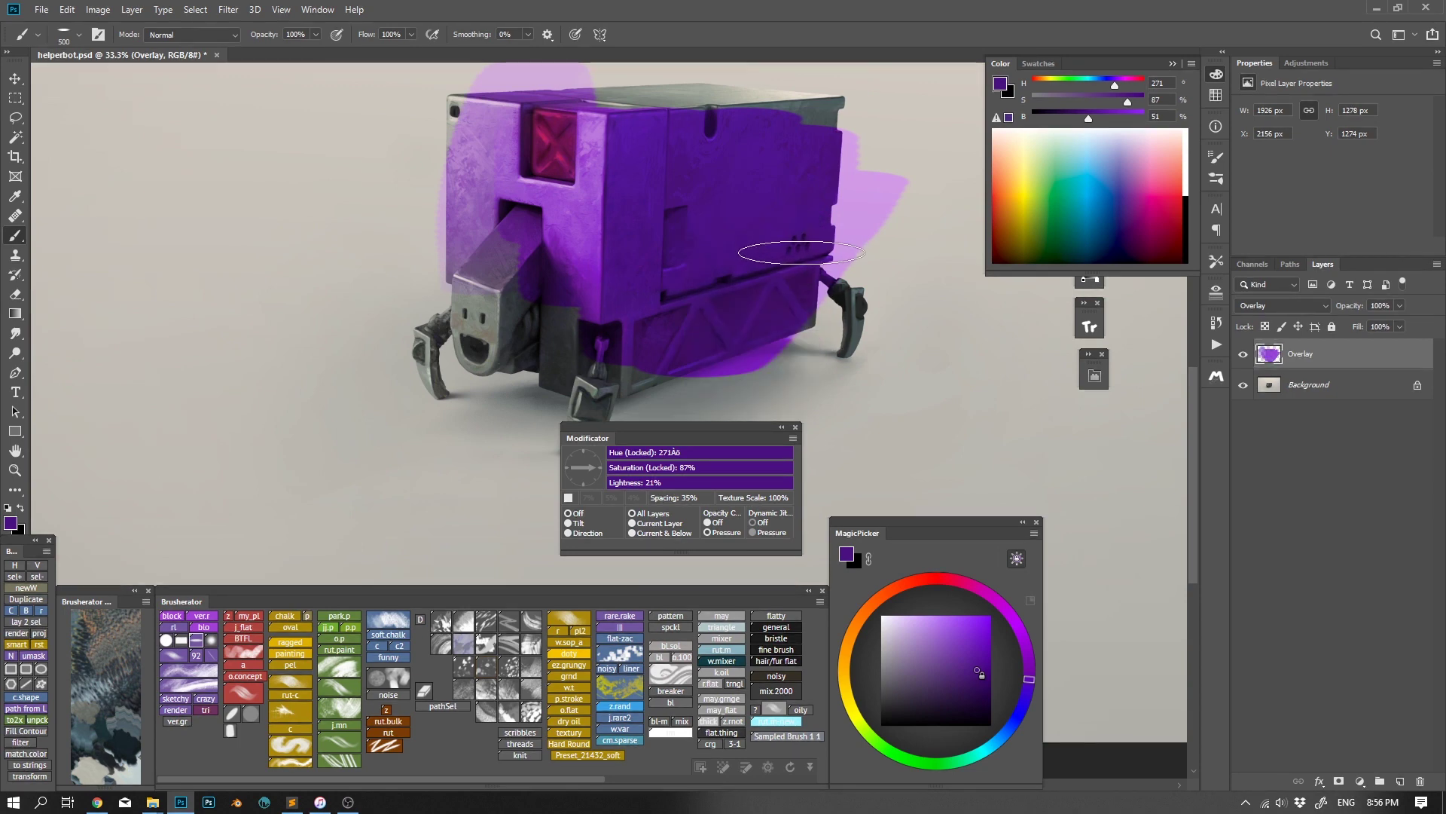
# Set the Eyedropper to sample Current Layer and pick the Overlay layer's own purple from the robot's body
pyautogui.click(14, 196)
pyautogui.click(281, 38)
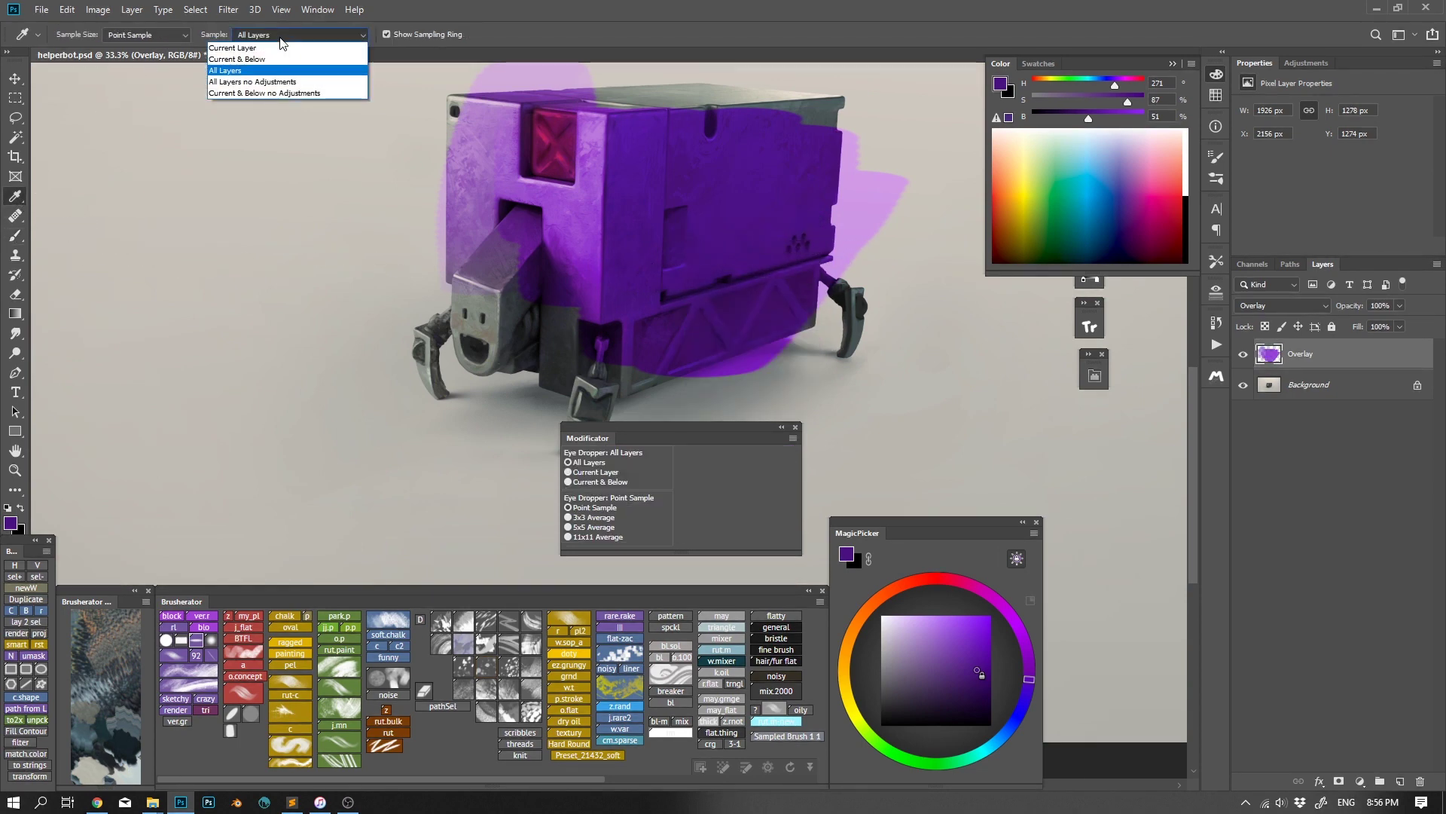
pyautogui.click(277, 54)
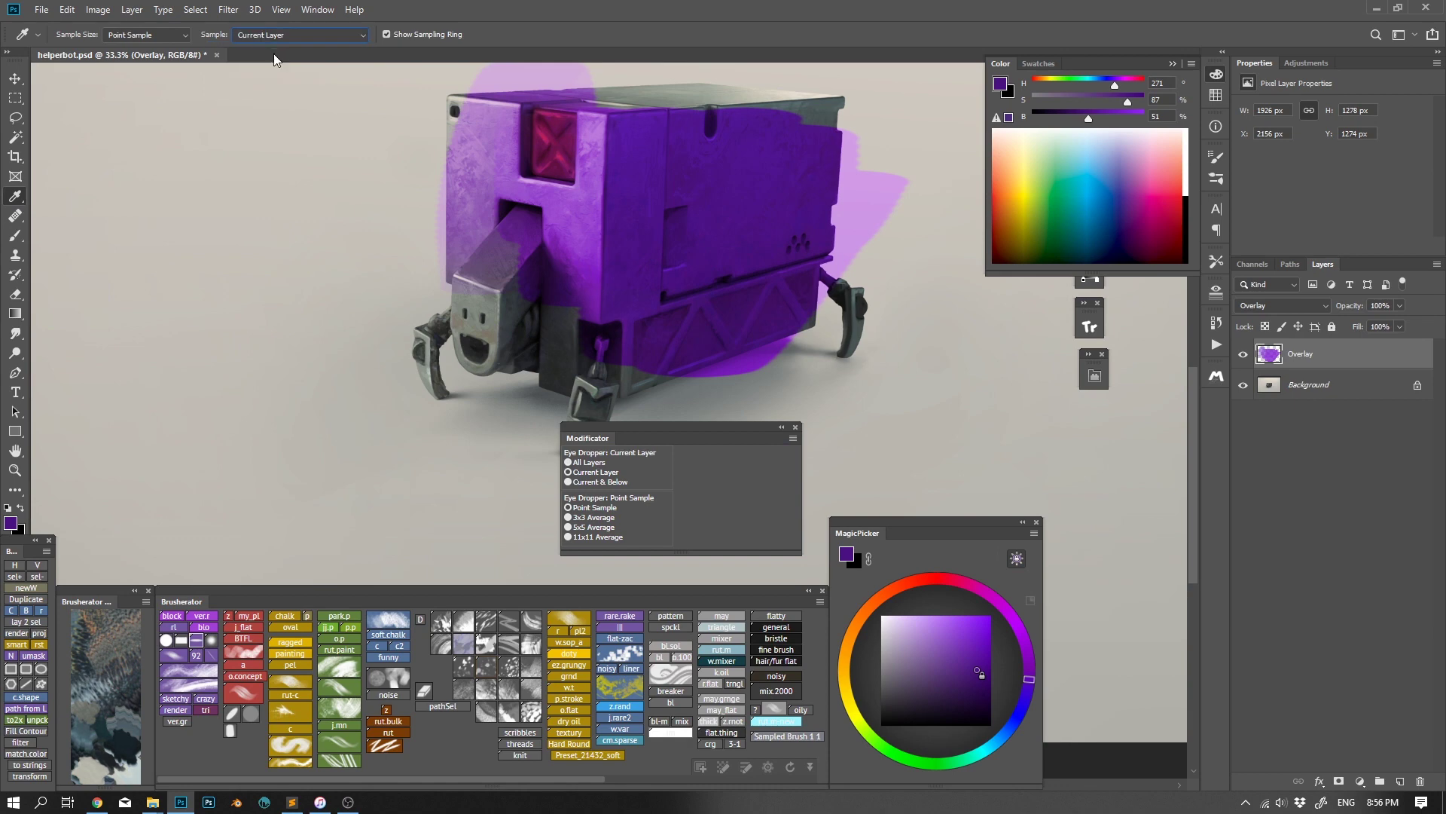
pyautogui.click(633, 214)
pyautogui.click(632, 216)
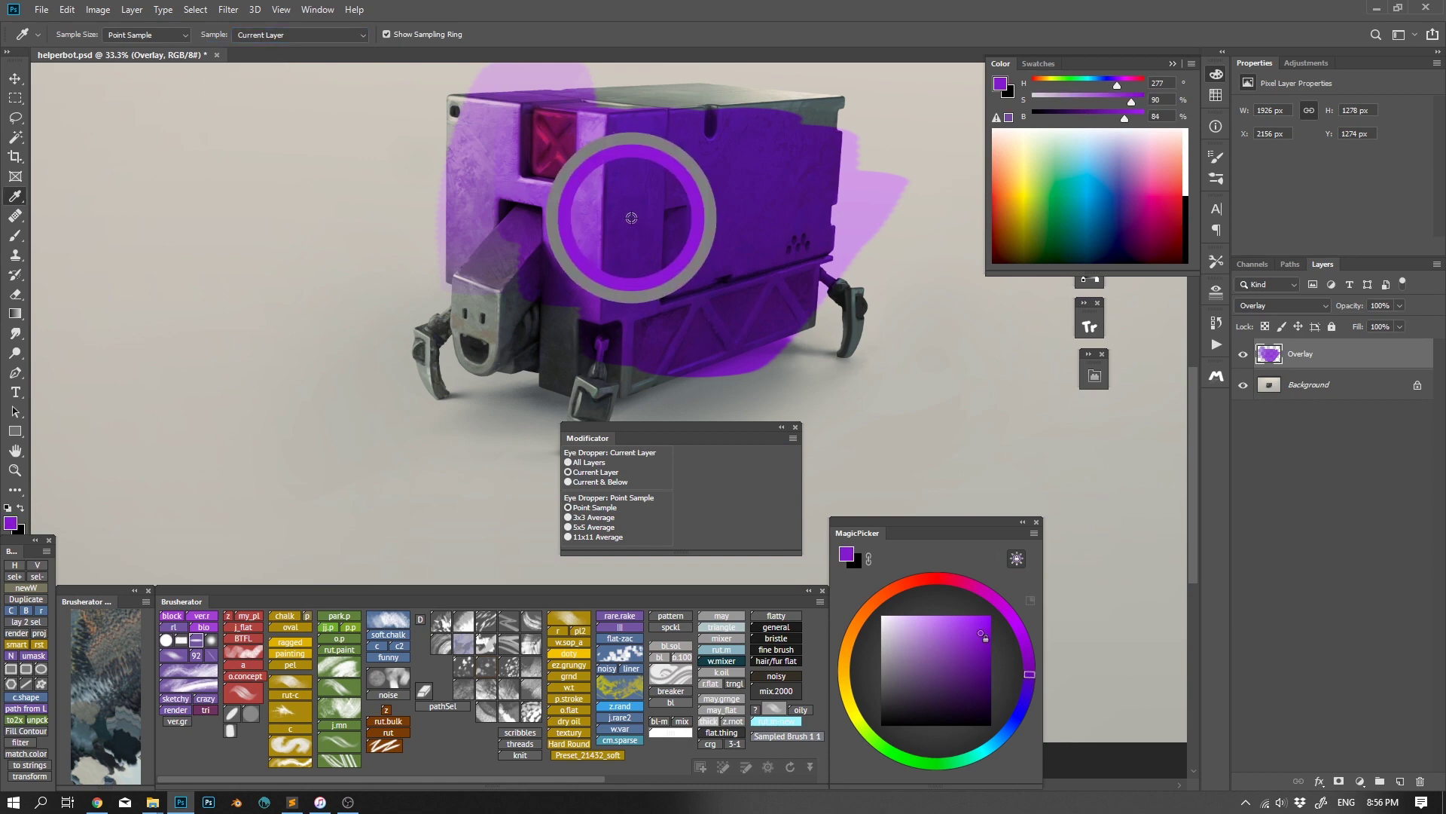
# Return the Eyedropper sampling to All Layers, try a broad purple stroke over the robot's head and legs, and undo it
pyautogui.click(343, 38)
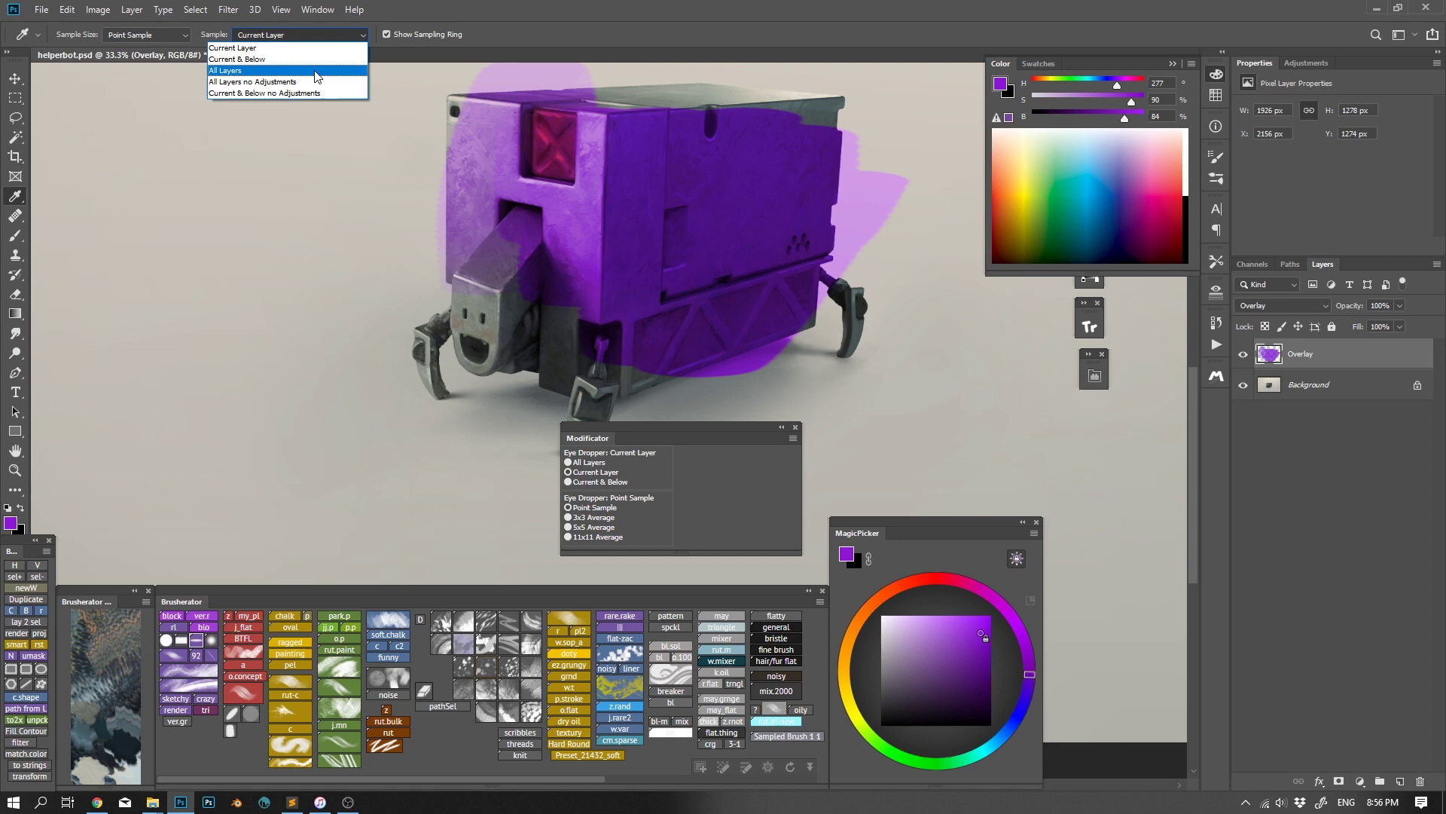
pyautogui.click(317, 49)
pyautogui.click(15, 236)
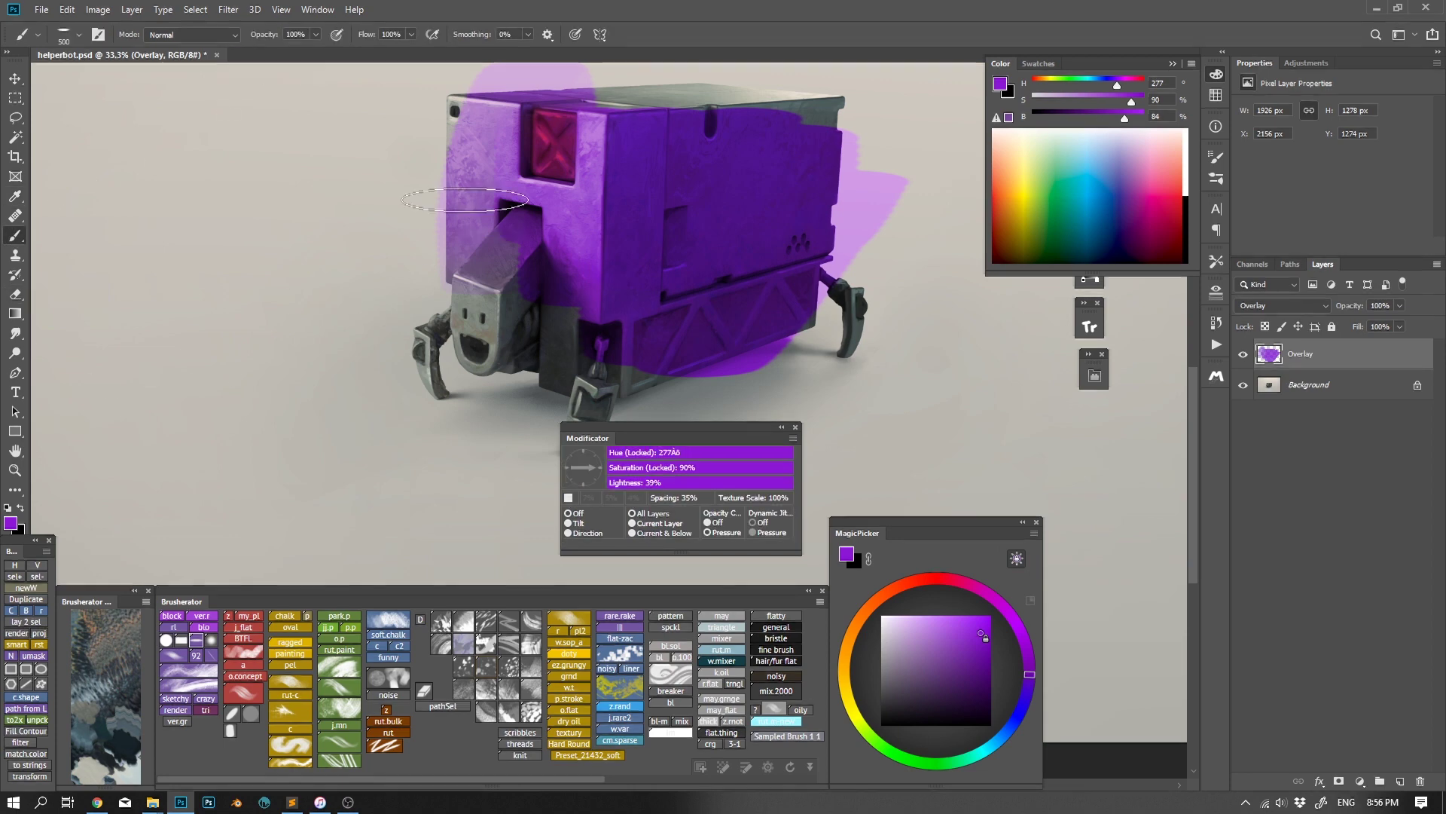
pyautogui.moveTo(444, 203)
pyautogui.mouseDown()
pyautogui.moveTo(468, 392)
pyautogui.moveTo(569, 280)
pyautogui.moveTo(651, 409)
pyautogui.moveTo(765, 293)
pyautogui.moveTo(868, 382)
pyautogui.moveTo(779, 342)
pyautogui.mouseUp()
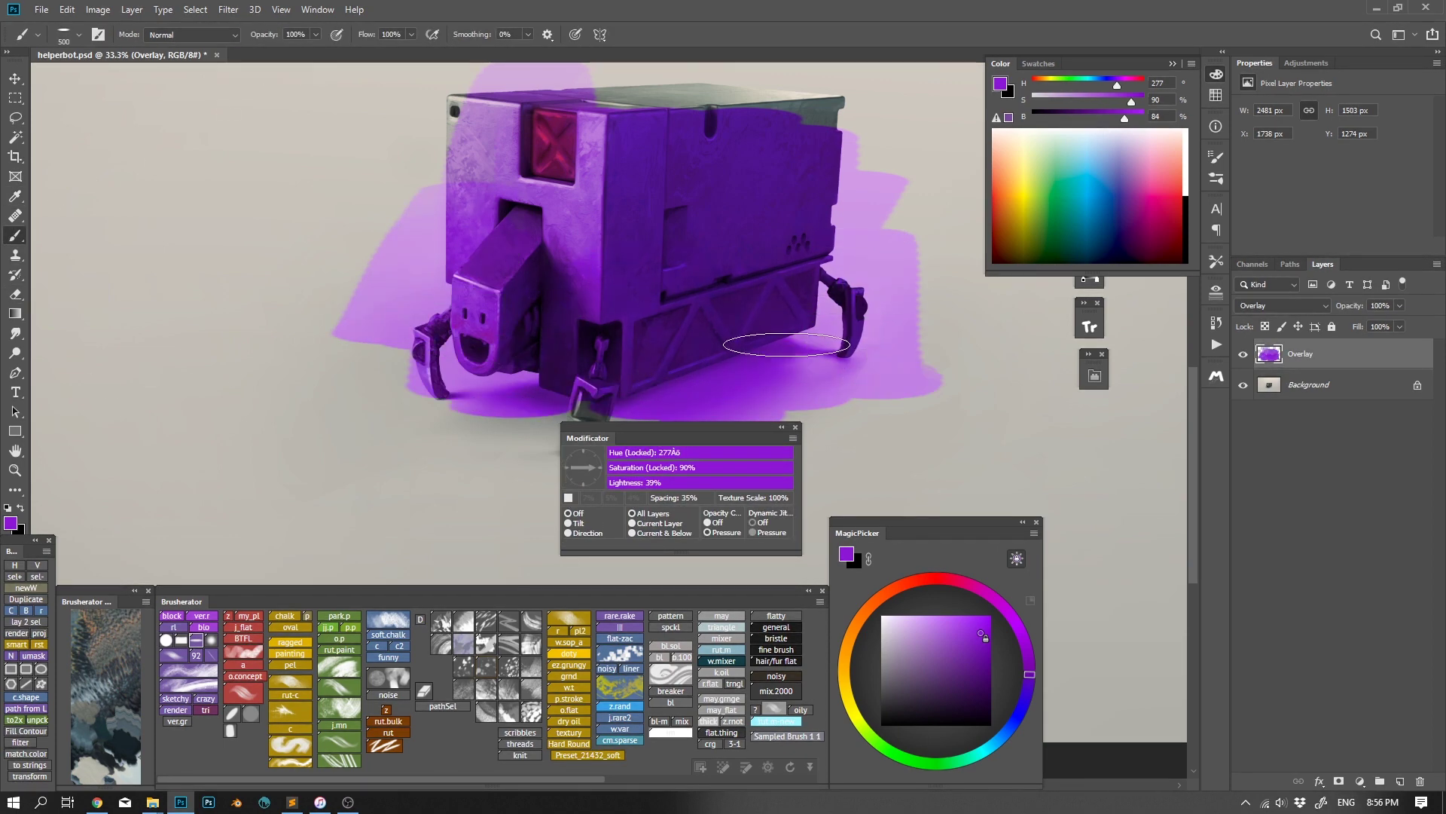
pyautogui.hotkey('ctrl', 'z')
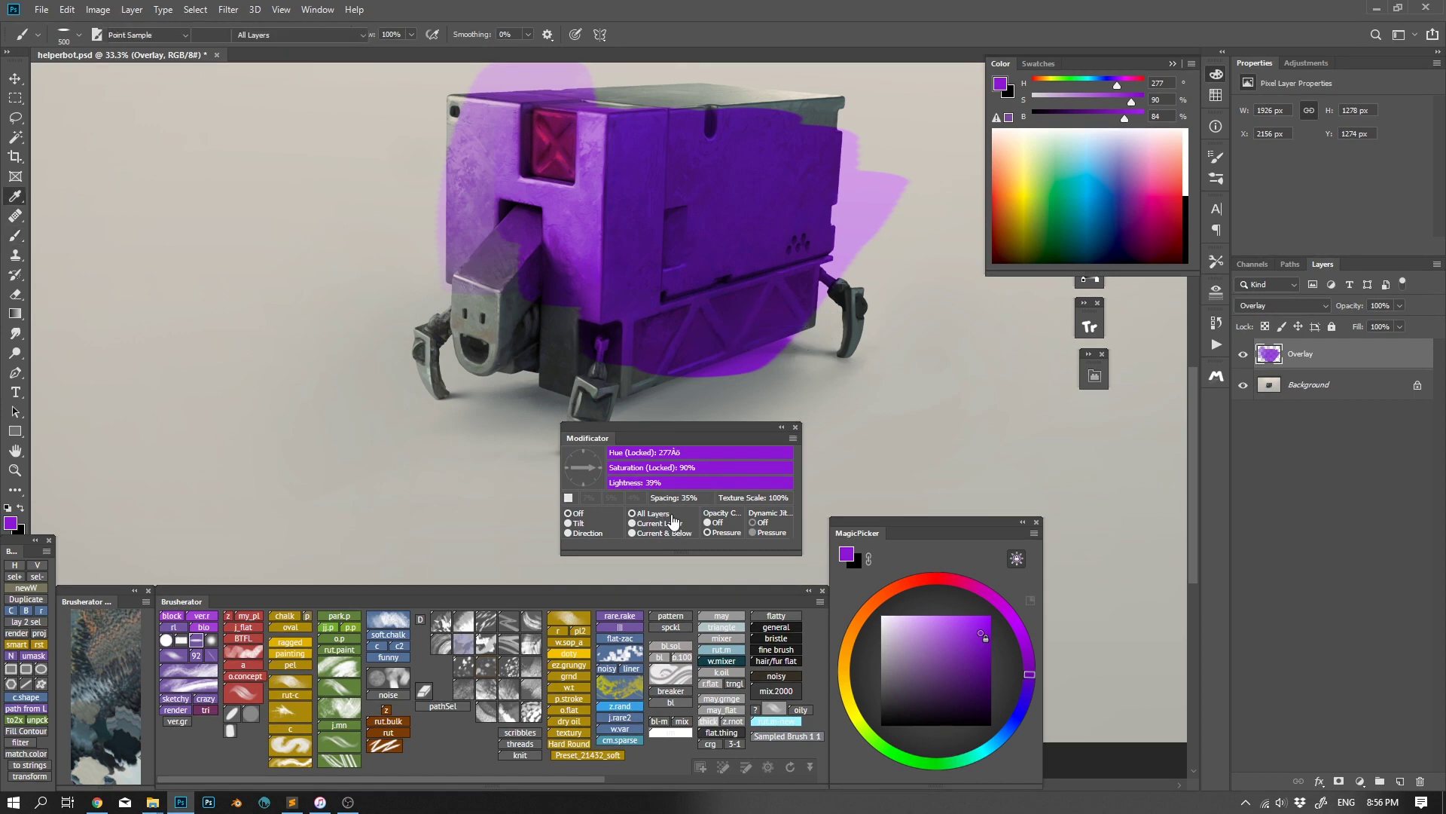
# Pick a blue with hue 228, try painting it over the robot's purple side and undo the stroke
pyautogui.click(1060, 199)
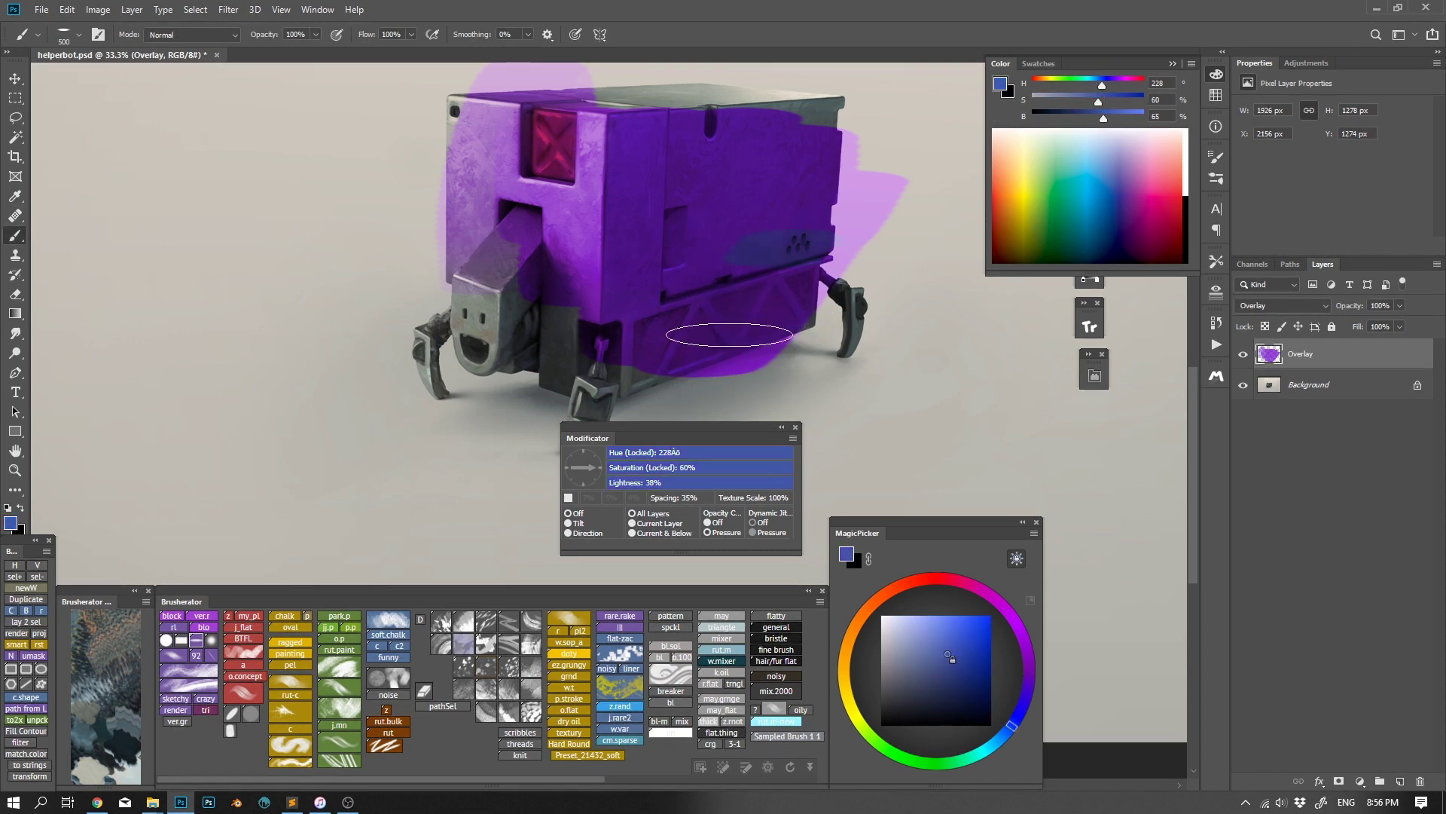
pyautogui.moveTo(719, 350); pyautogui.dragTo(866, 392)
pyautogui.hotkey('ctrl', 'z')
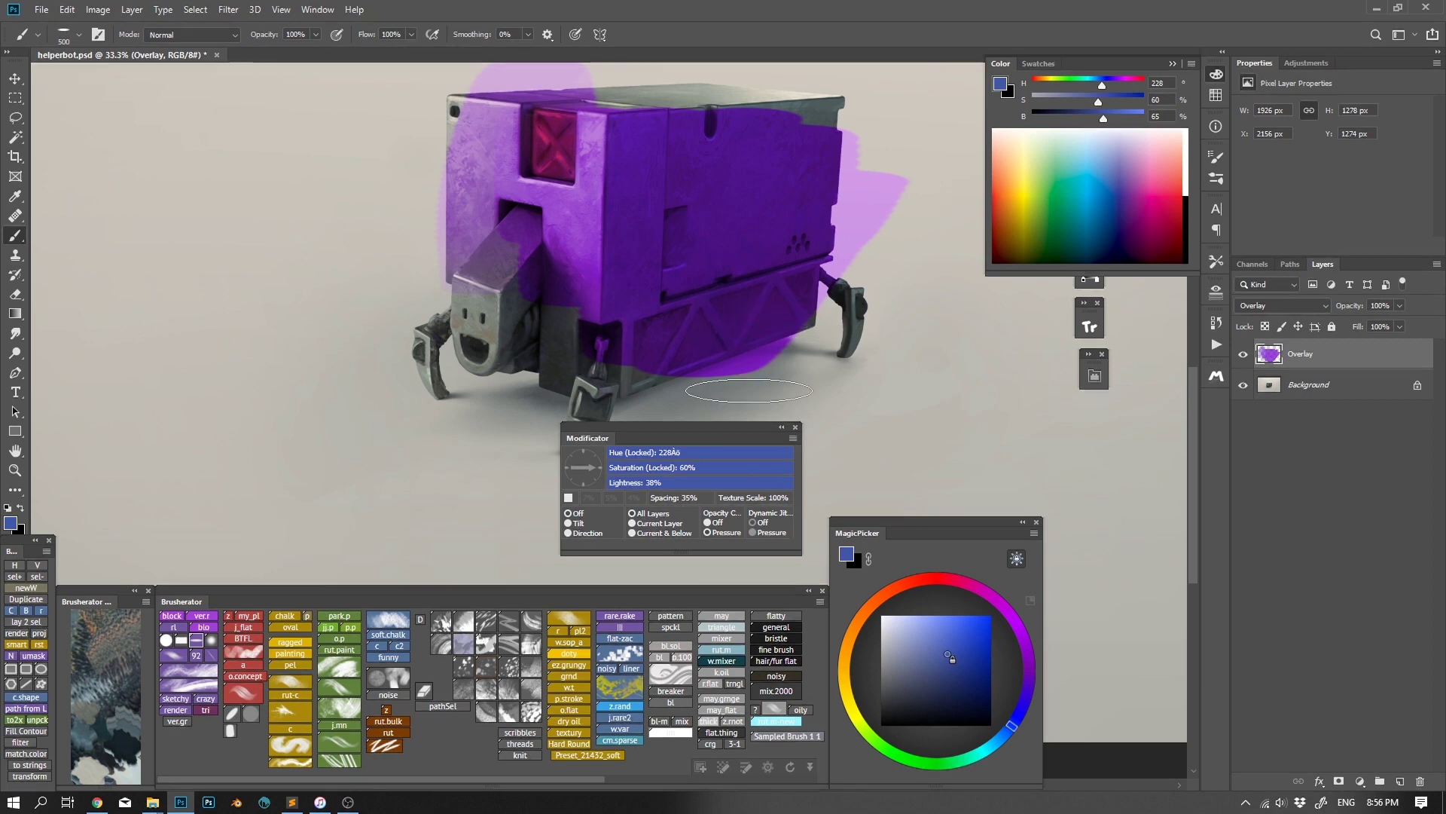
# Sample the Overlay layer's purple from the robot's side and extend the purple area below the body
pyautogui.keyDown('alt'); pyautogui.click(699, 259); pyautogui.keyUp('alt')
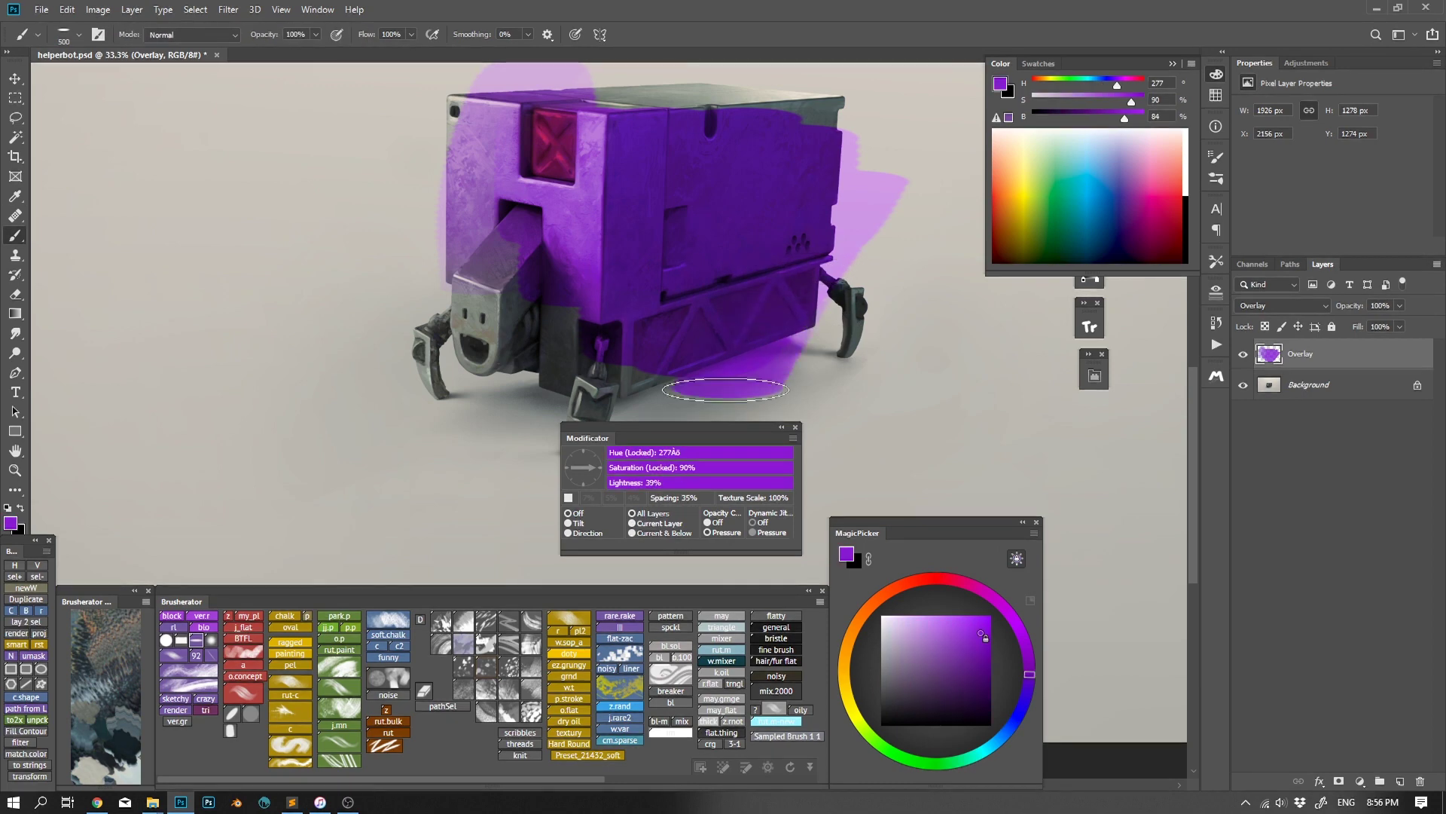
pyautogui.moveTo(726, 390)
pyautogui.mouseDown()
pyautogui.moveTo(554, 427)
pyautogui.moveTo(481, 245)
pyautogui.moveTo(441, 382)
pyautogui.moveTo(664, 392)
pyautogui.moveTo(843, 184)
pyautogui.moveTo(508, 309)
pyautogui.moveTo(445, 90)
pyautogui.moveTo(590, 159)
pyautogui.moveTo(784, 186)
pyautogui.moveTo(846, 362)
pyautogui.mouseUp()
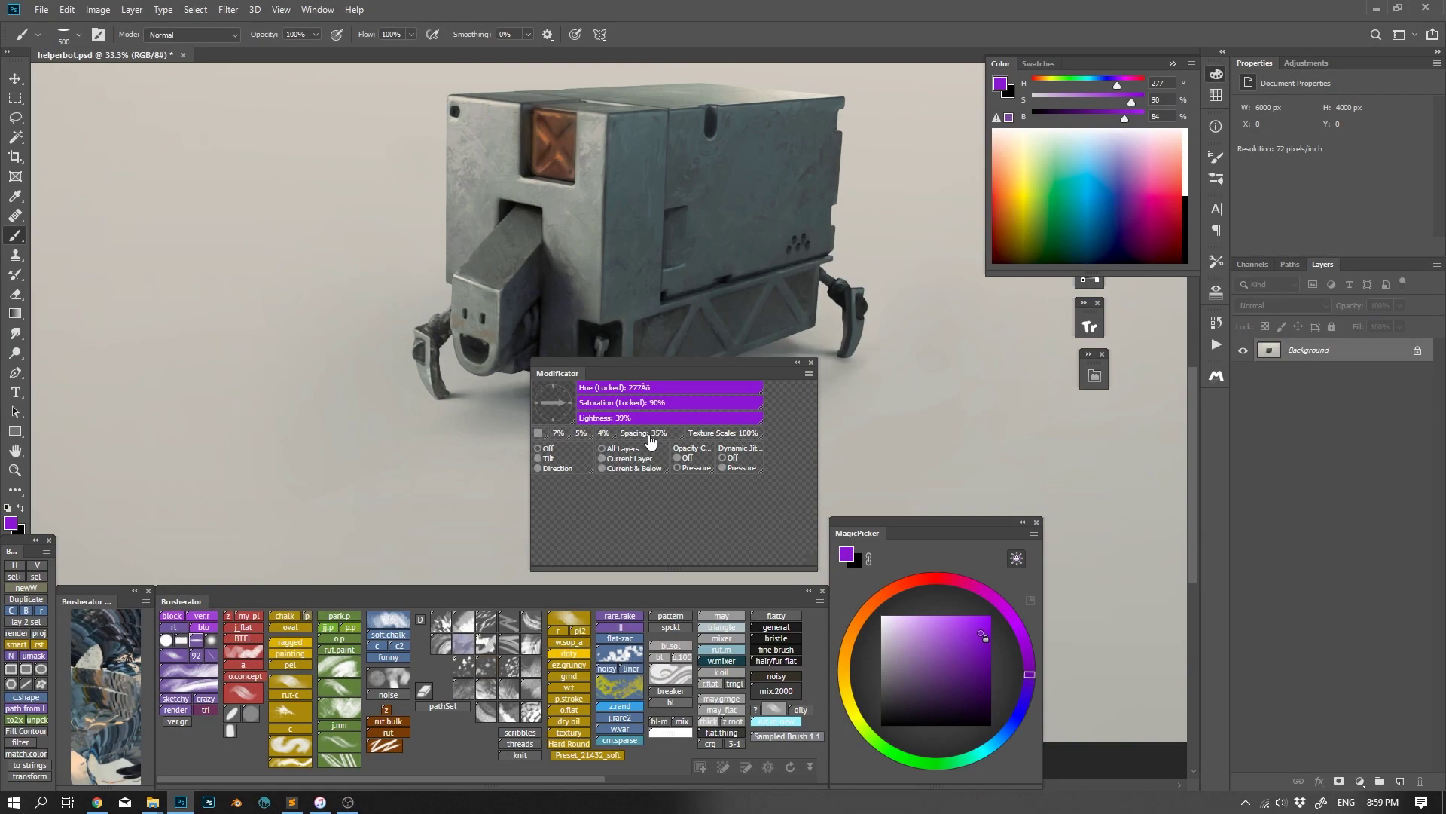
# Try wider and narrower brush spacings in Modificator and set the spacing to 27%
pyautogui.moveTo(614, 499); pyautogui.dragTo(588, 495)
pyautogui.moveTo(757, 494); pyautogui.dragTo(756, 499)
pyautogui.moveTo(612, 493)
pyautogui.mouseDown()
pyautogui.moveTo(666, 499)
pyautogui.moveTo(615, 492)
pyautogui.mouseUp()
pyautogui.moveTo(759, 494); pyautogui.dragTo(760, 498)
pyautogui.click(611, 499)
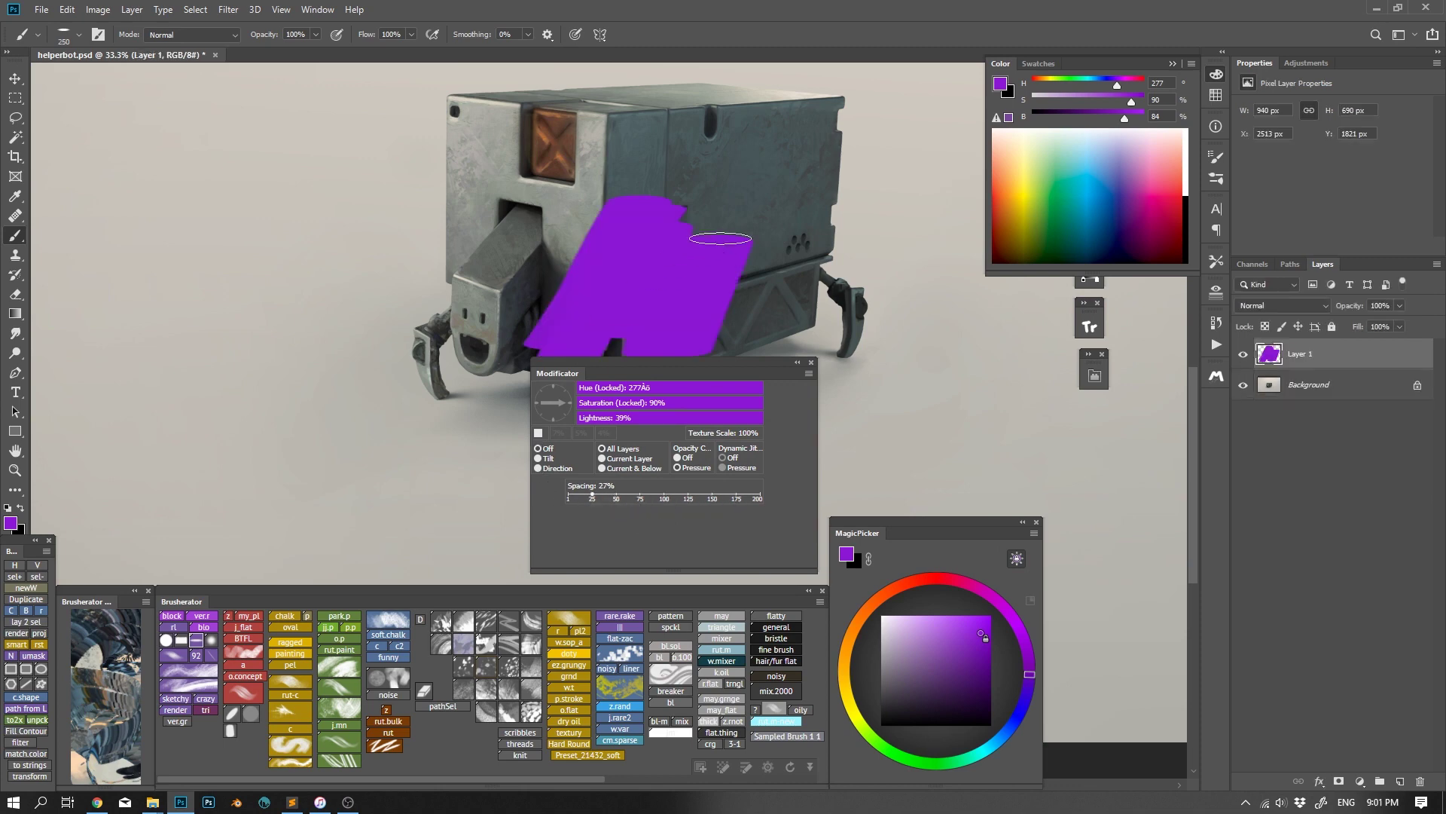
# Paint overlapping purple strokes across the robot and the ground behind it, comparing different Modificator brush settings
pyautogui.moveTo(618, 293)
pyautogui.mouseDown()
pyautogui.moveTo(663, 174)
pyautogui.moveTo(735, 169)
pyautogui.moveTo(821, 331)
pyautogui.moveTo(883, 404)
pyautogui.moveTo(873, 482)
pyautogui.mouseUp()
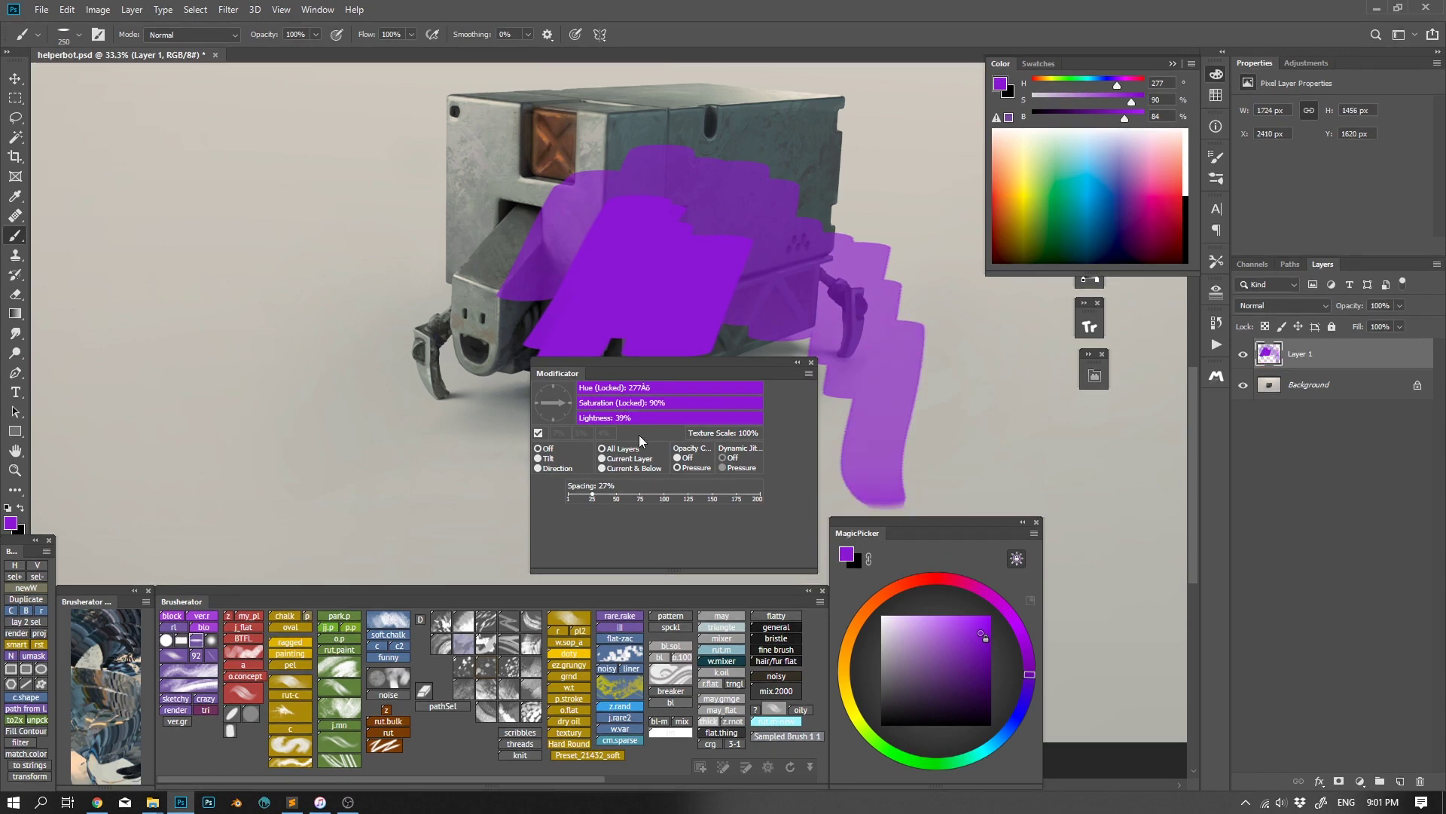
pyautogui.moveTo(900, 321)
pyautogui.mouseDown()
pyautogui.moveTo(915, 399)
pyautogui.moveTo(907, 505)
pyautogui.mouseUp()
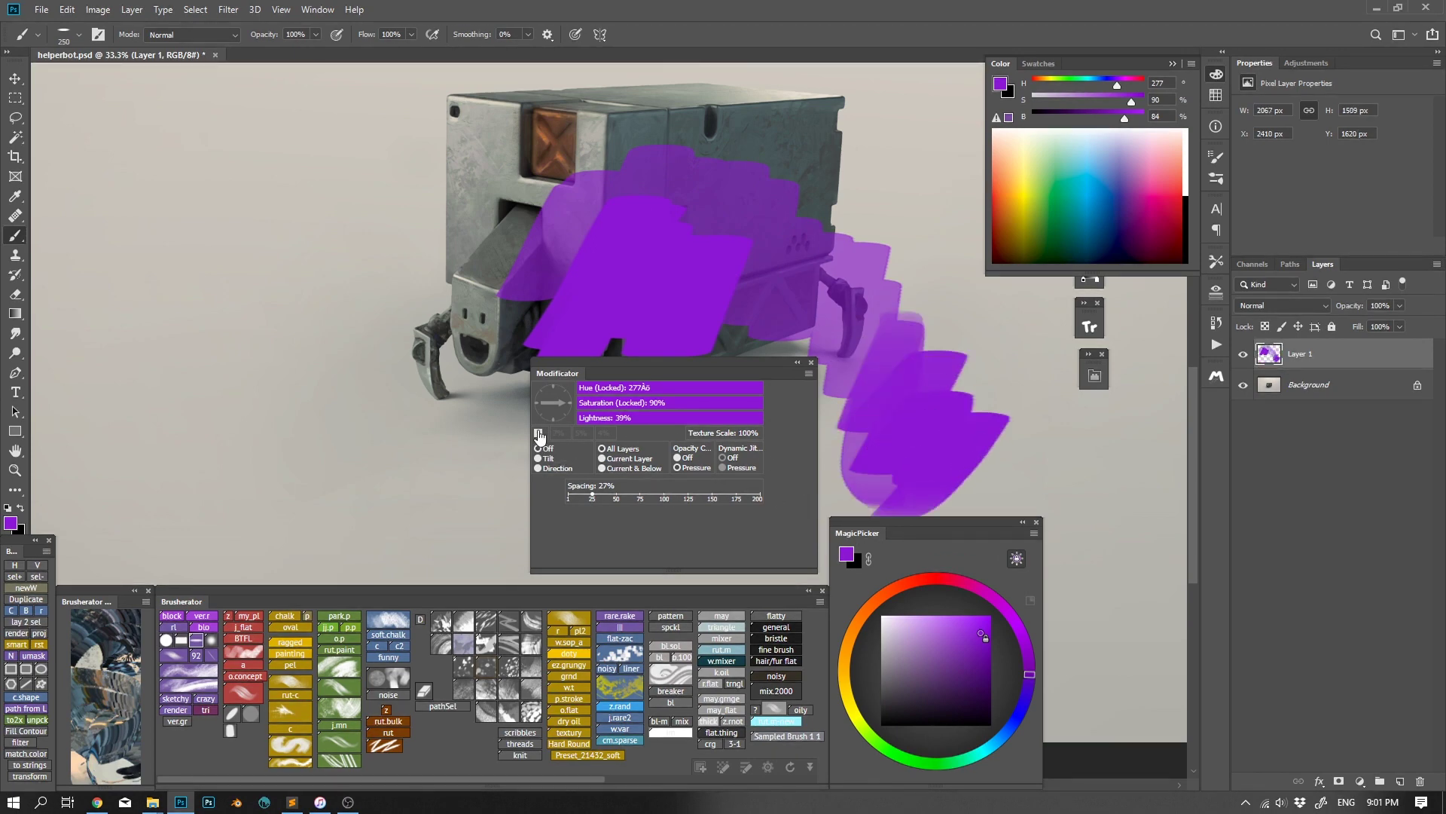
pyautogui.moveTo(836, 222)
pyautogui.mouseDown()
pyautogui.moveTo(911, 316)
pyautogui.moveTo(1002, 384)
pyautogui.moveTo(975, 505)
pyautogui.mouseUp()
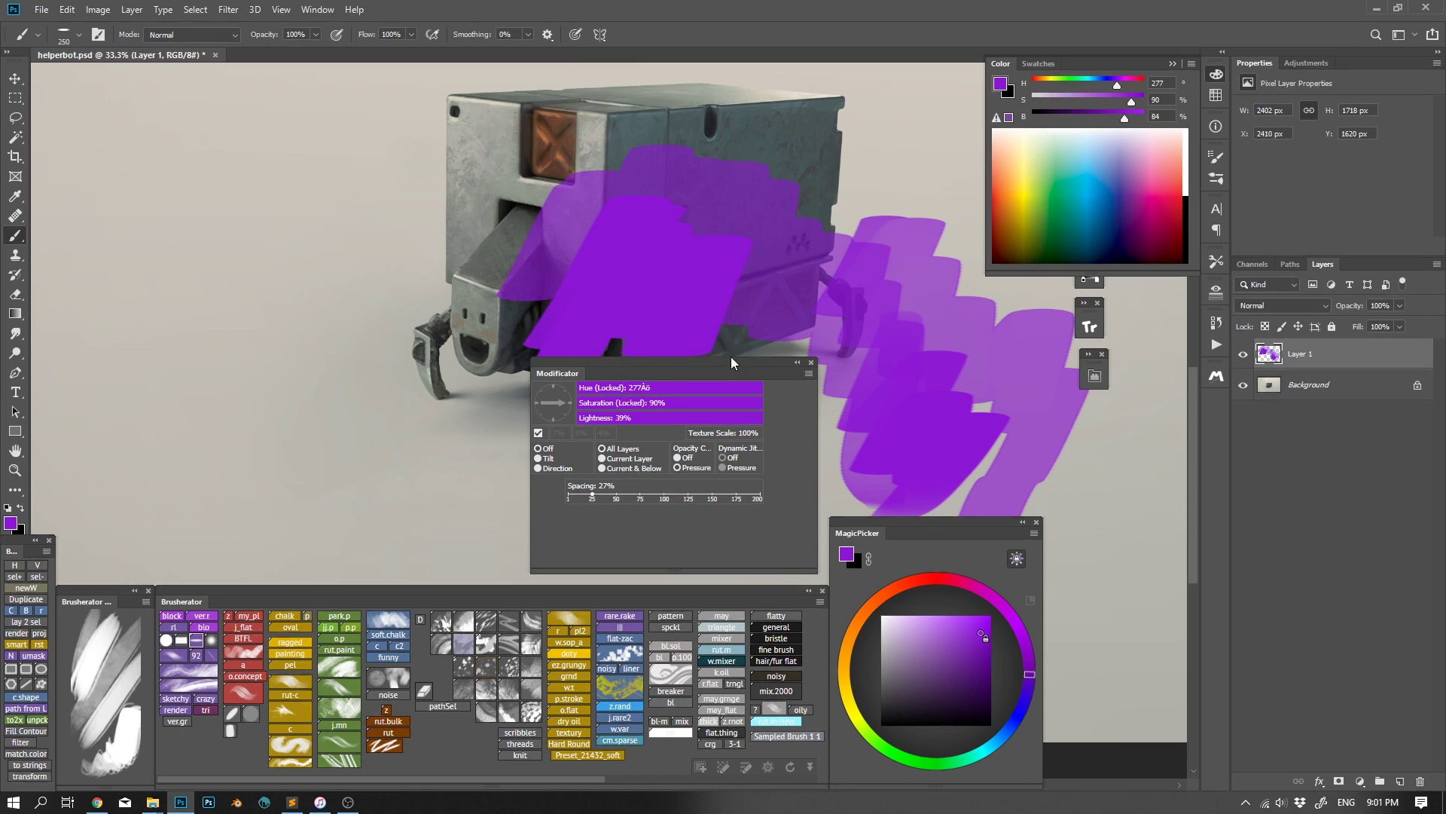
pyautogui.press('v')
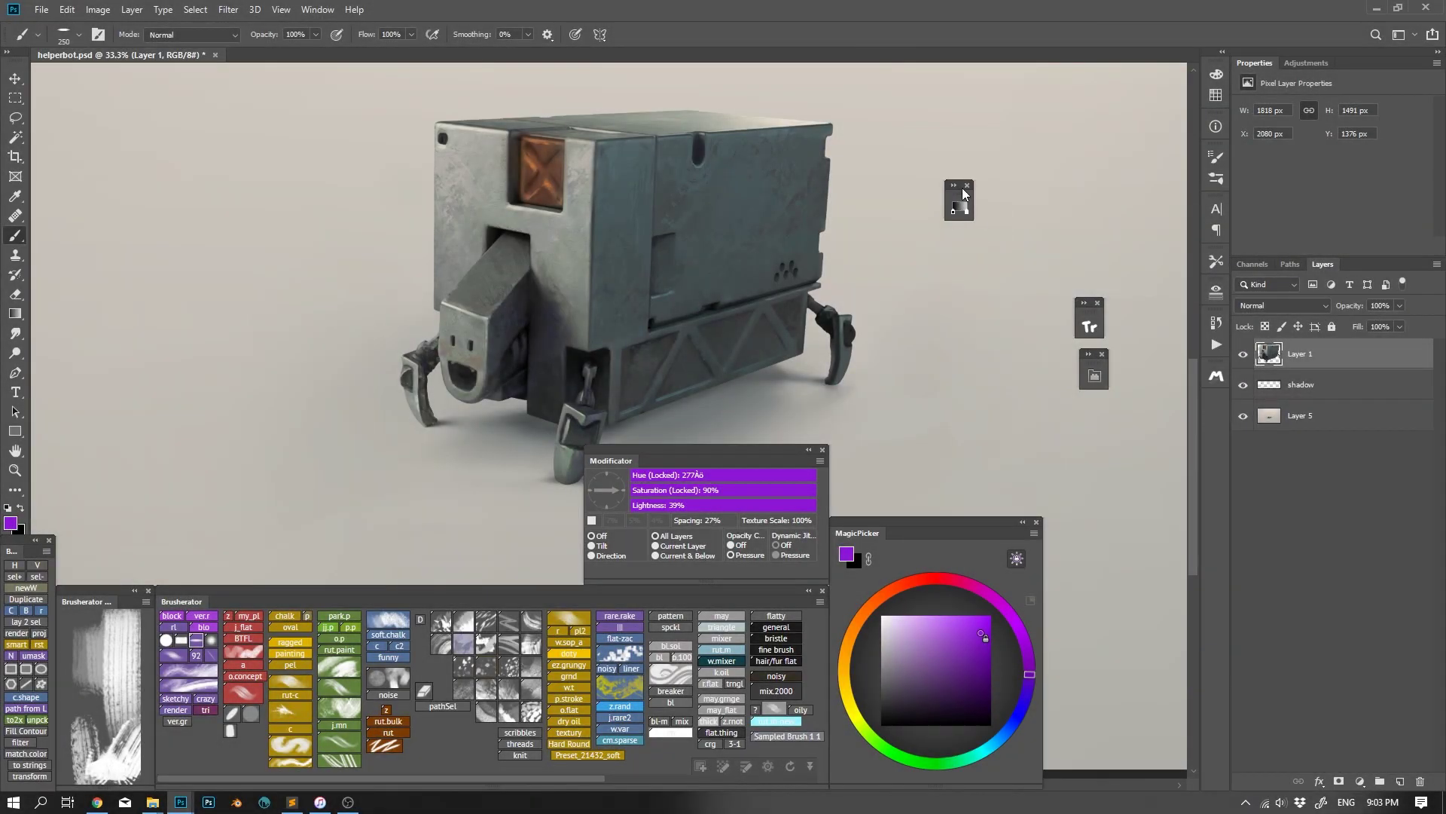
# Expand the Gradienator Dev panel, place it beside the robot's body and reduce its height
pyautogui.moveTo(963, 190); pyautogui.dragTo(967, 201)
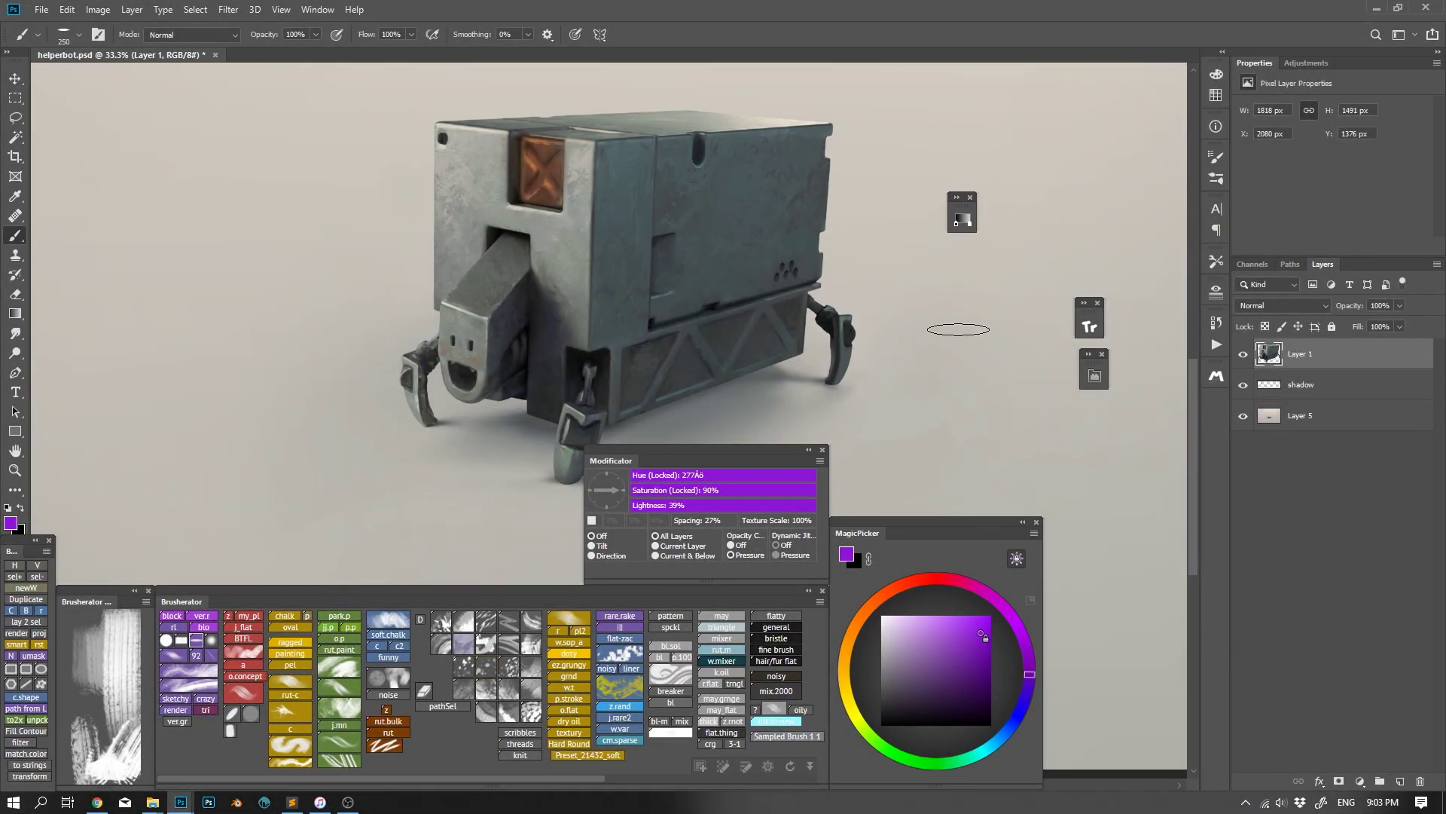
pyautogui.click(962, 219)
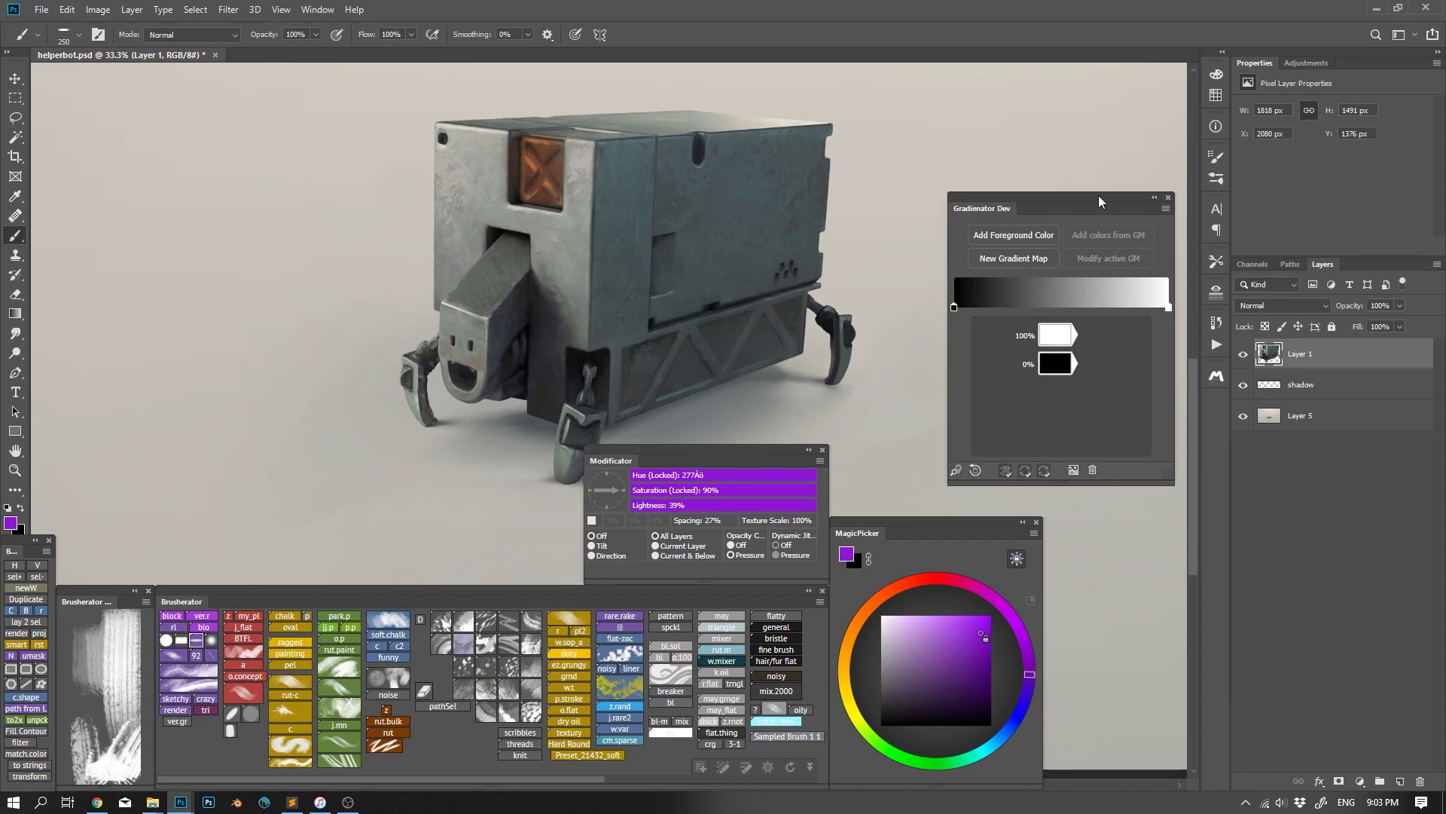
pyautogui.moveTo(1099, 196); pyautogui.dragTo(990, 110)
pyautogui.moveTo(1065, 398); pyautogui.dragTo(1068, 387)
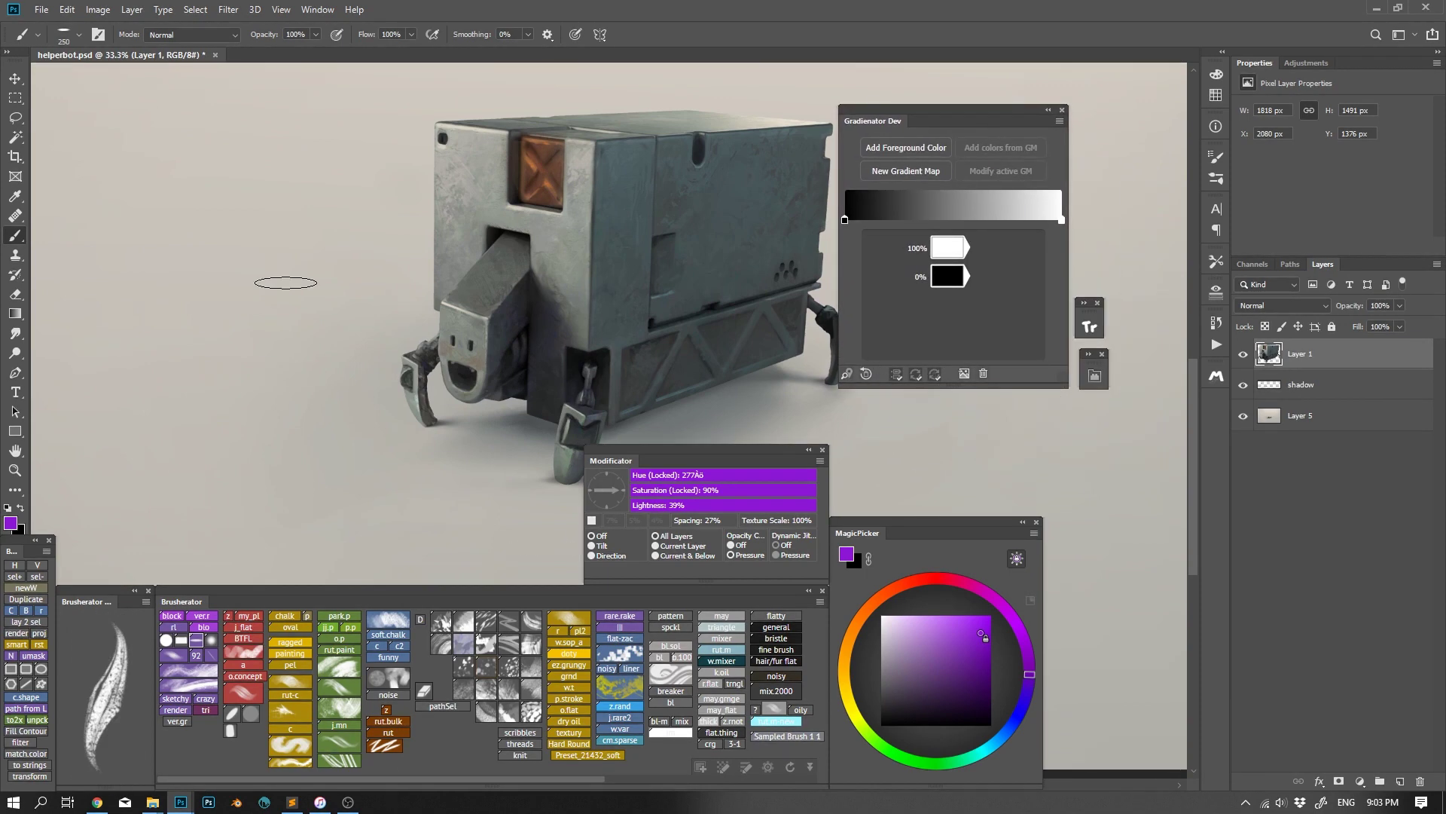
# Bring the gold bars image Untitled-1 to the front and adjust its floating window
pyautogui.click(317, 9)
pyautogui.click(287, 589)
pyautogui.moveTo(469, 450); pyautogui.dragTo(559, 513)
# Marquee-select most of the stacked gold bars and extract their colours into a Gradienator gradient
pyautogui.press('m')
pyautogui.moveTo(292, 236); pyautogui.dragTo(429, 407)
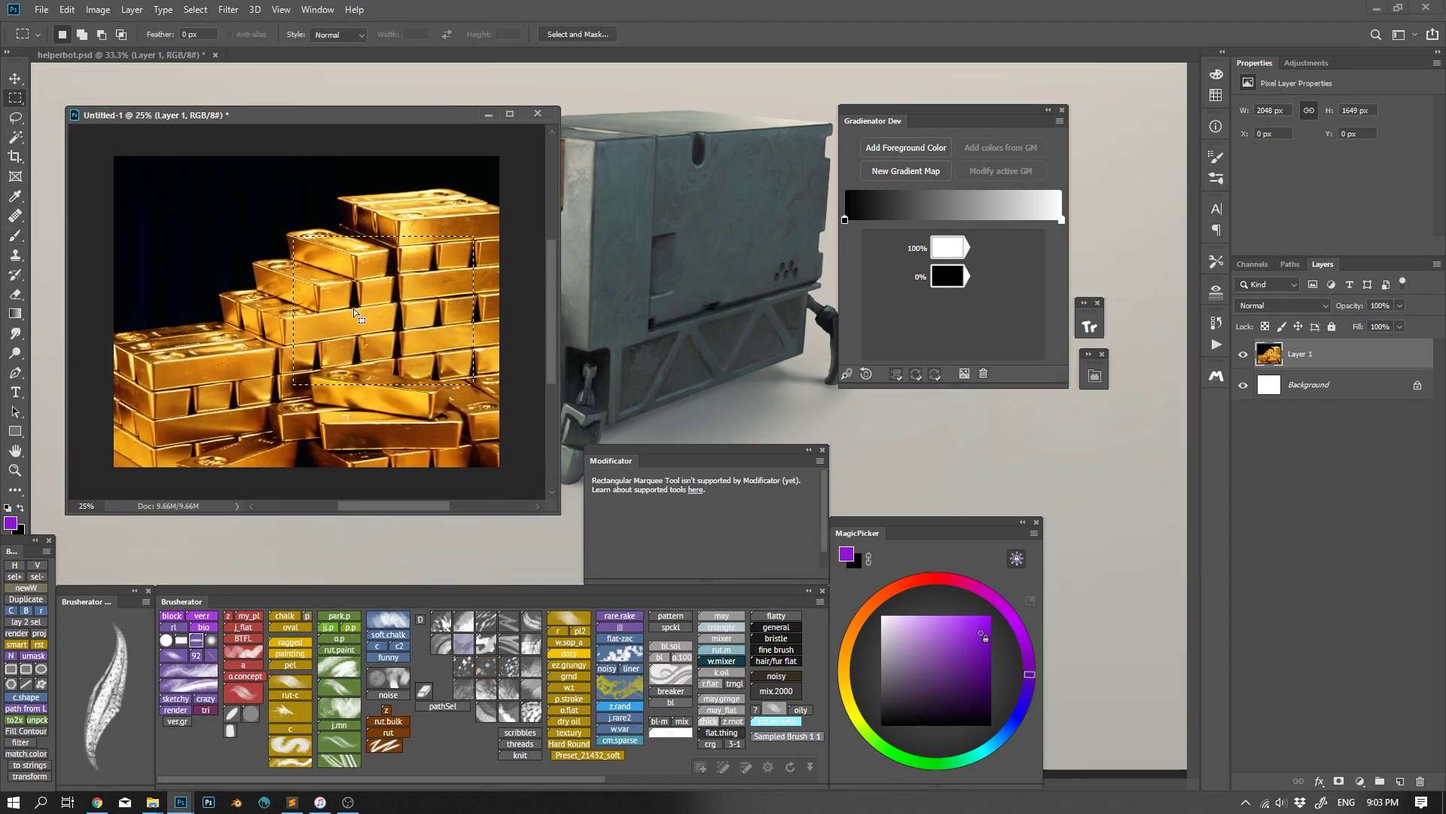
pyautogui.moveTo(226, 188); pyautogui.dragTo(478, 414)
pyautogui.click(847, 374)
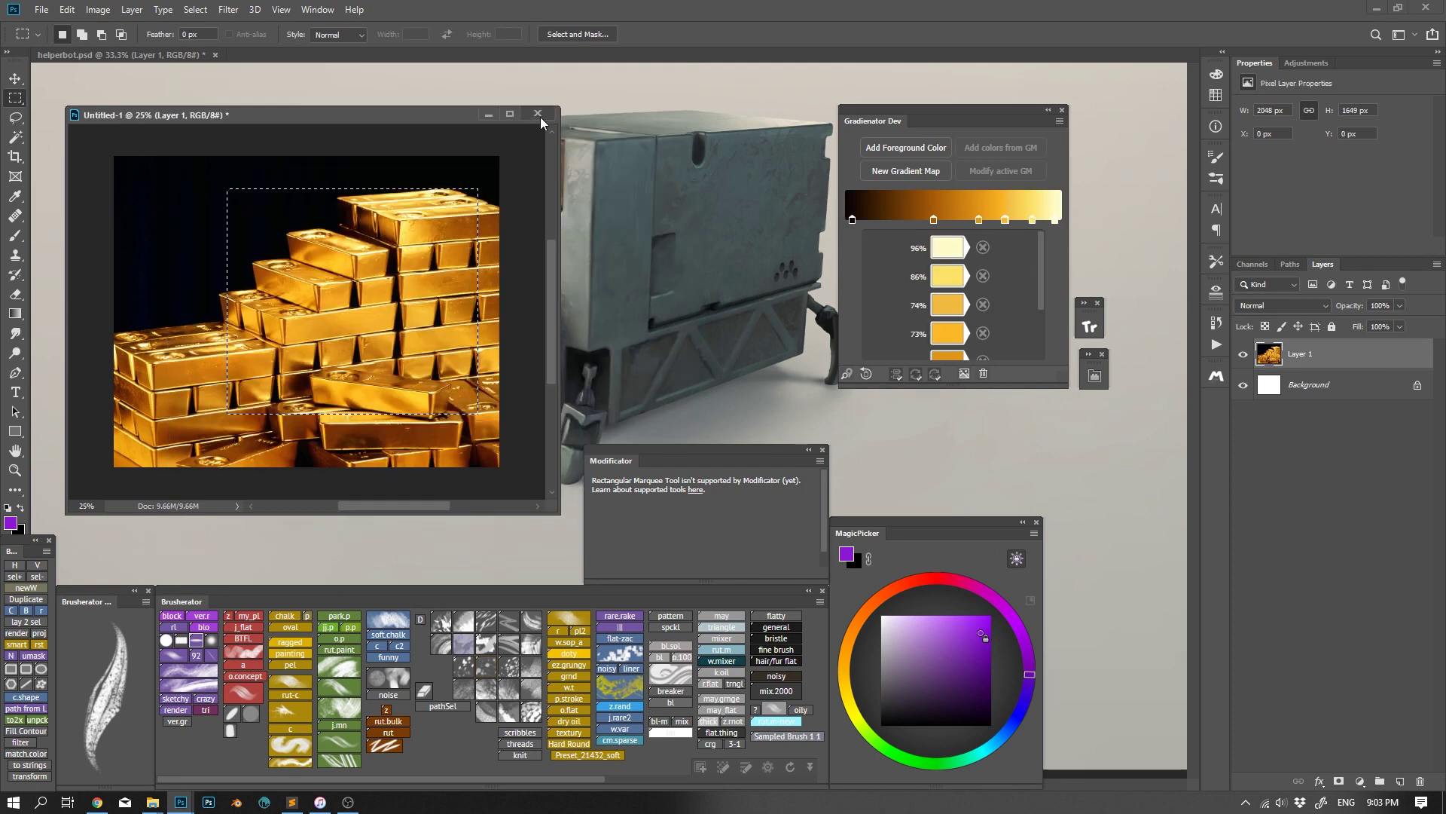
# Close the gold bars image without saving and apply the gold gradient to the robot layer as a new gradient map
pyautogui.hotkey('ctrl', 'w')
pyautogui.press('n')
pyautogui.moveTo(710, 333); pyautogui.dragTo(608, 328)
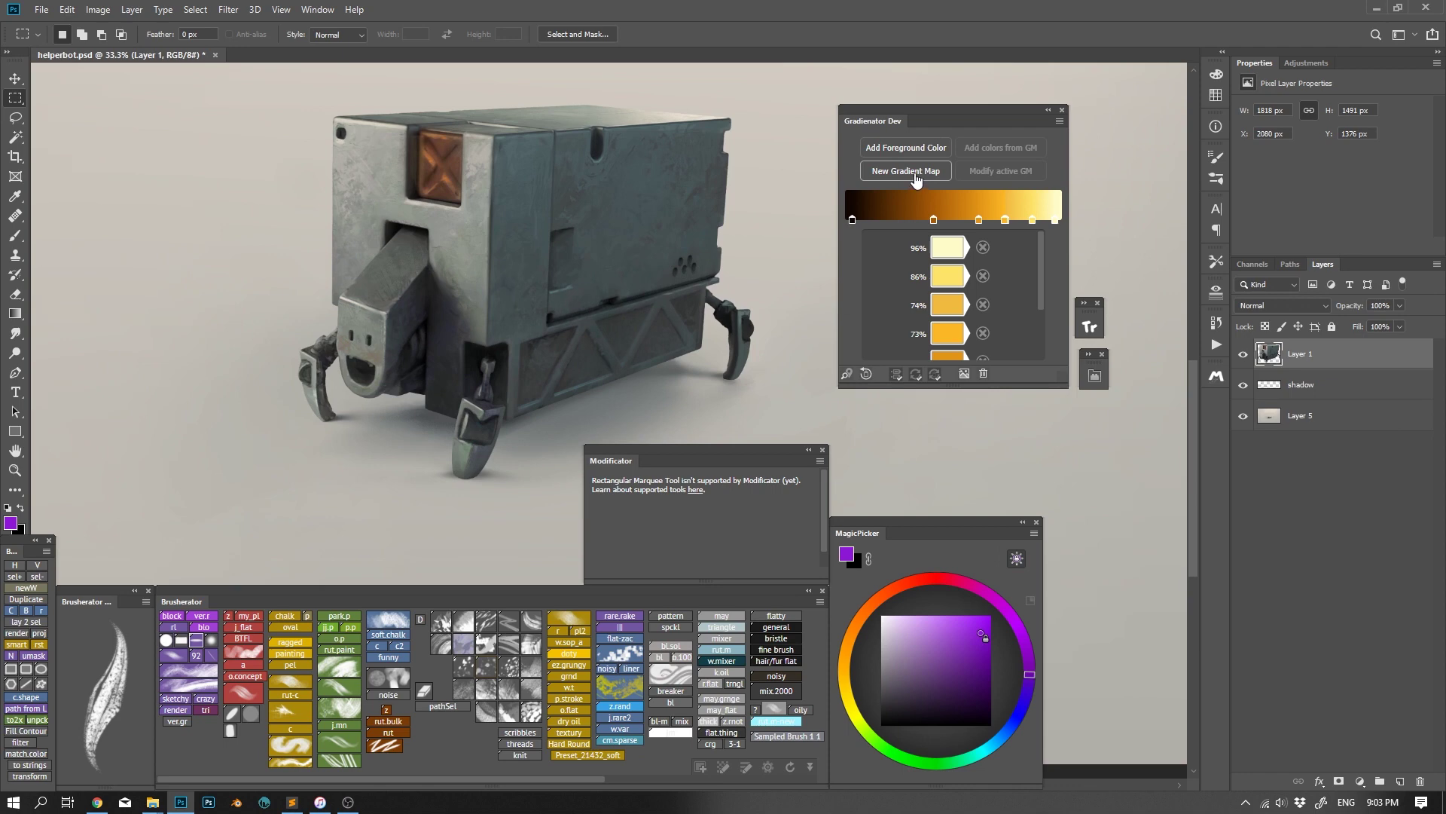
pyautogui.click(907, 172)
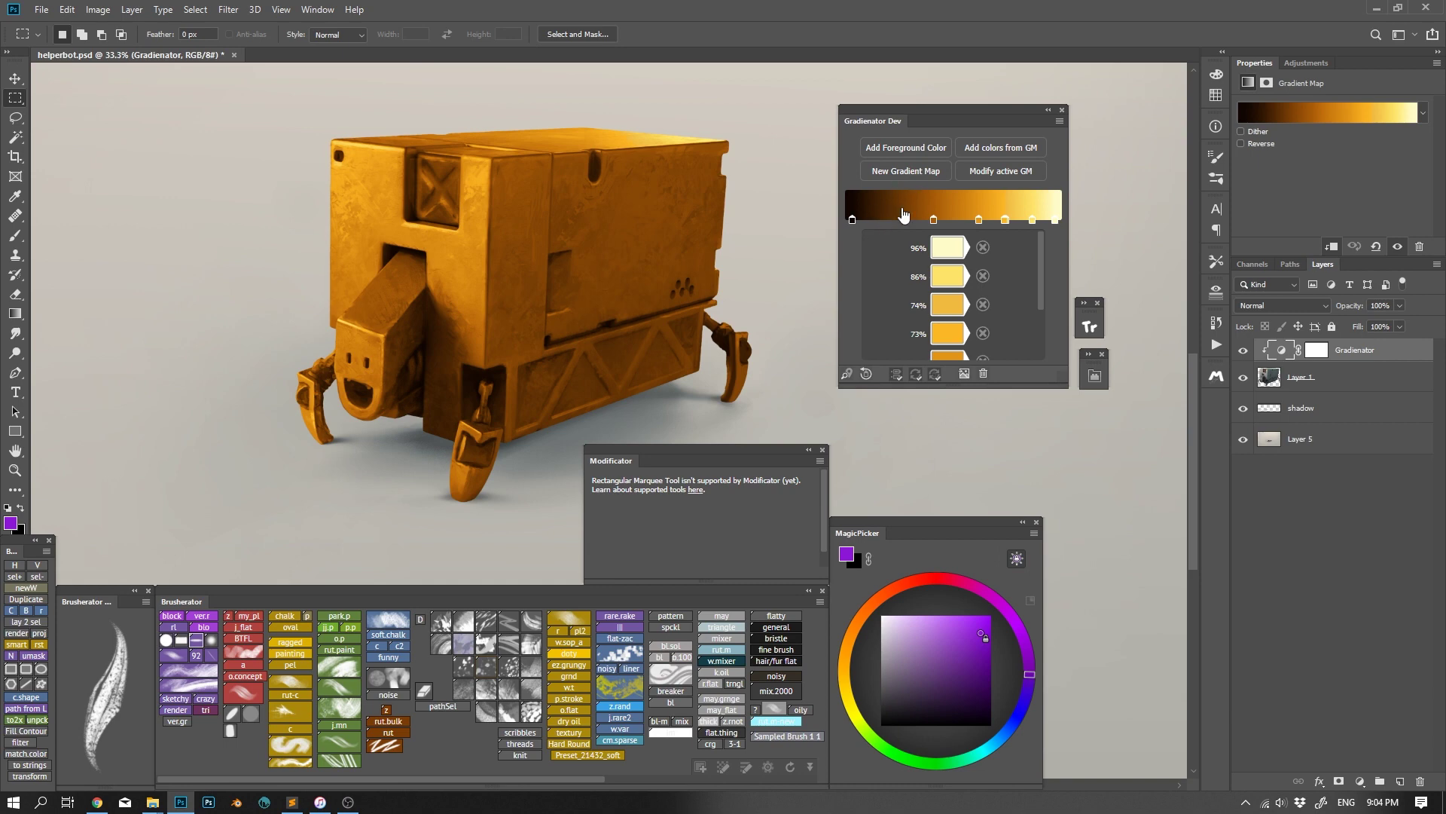
# Shift the gradient's tones so black sits at 16% and cream at 84%, and remove the purple stop at 28%
pyautogui.moveTo(884, 205); pyautogui.dragTo(912, 211)
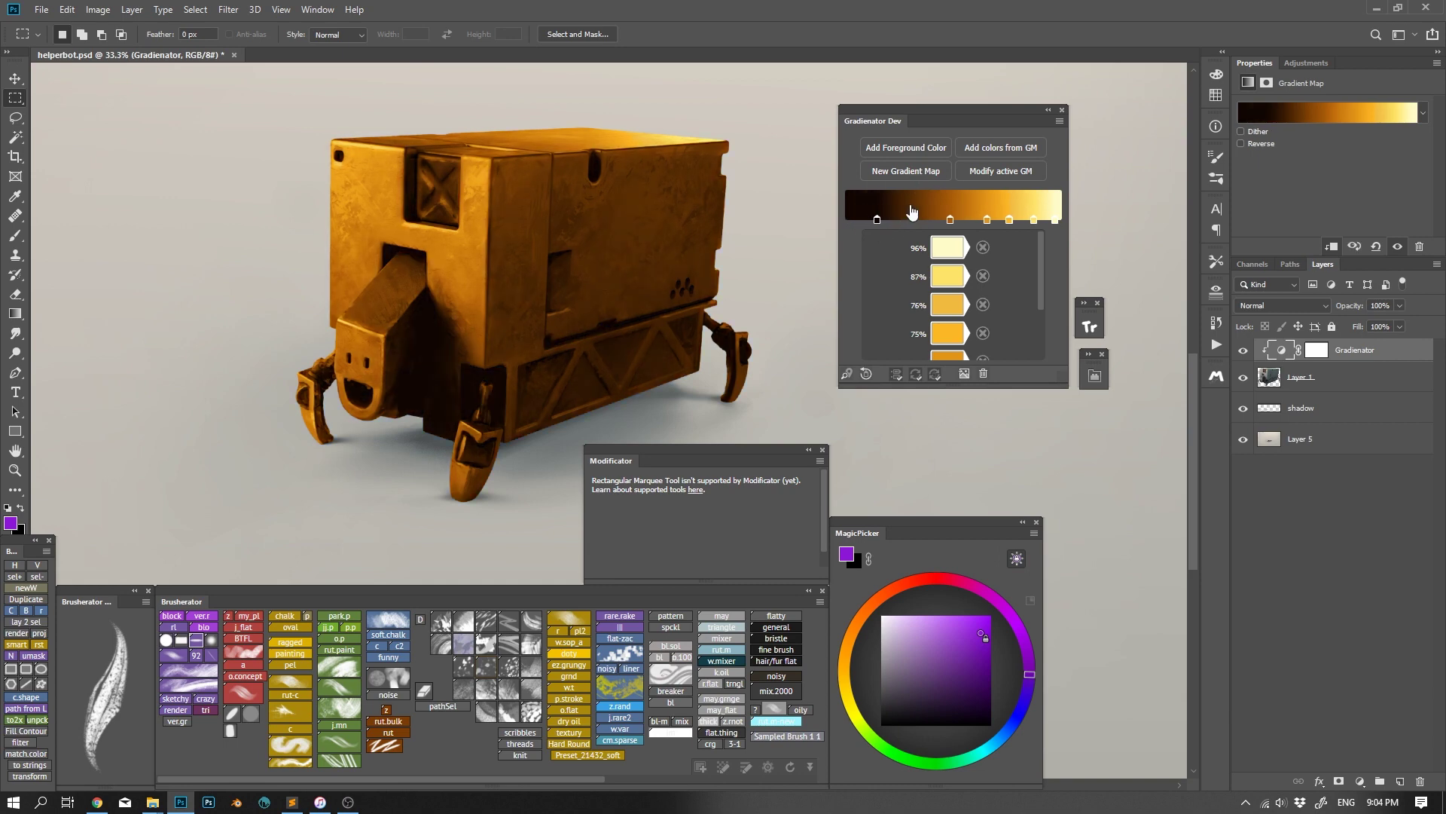
pyautogui.moveTo(1033, 201)
pyautogui.mouseDown()
pyautogui.moveTo(988, 212)
pyautogui.moveTo(1032, 210)
pyautogui.mouseUp()
pyautogui.moveTo(898, 216)
pyautogui.mouseDown()
pyautogui.moveTo(913, 210)
pyautogui.moveTo(900, 211)
pyautogui.mouseUp()
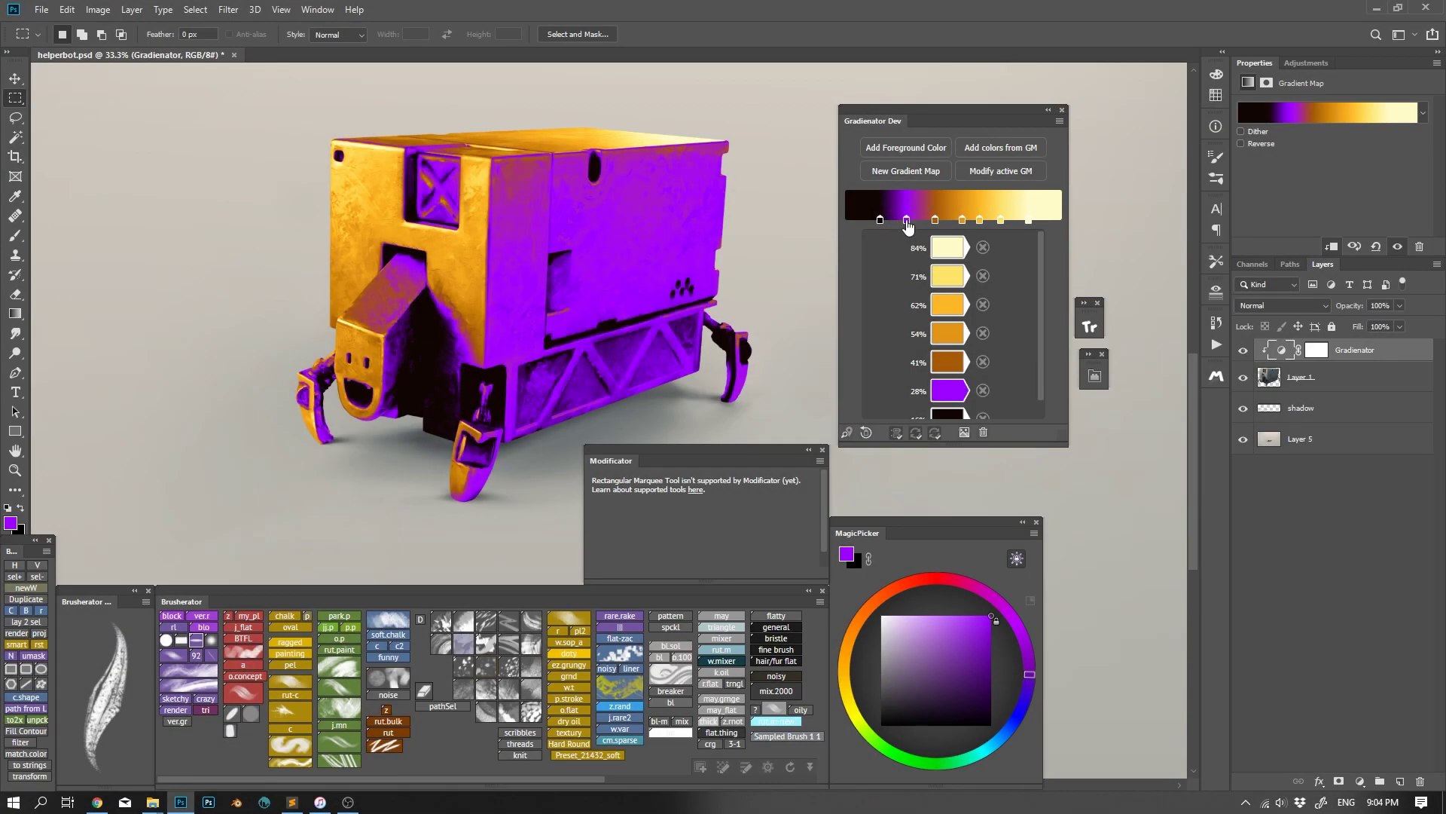
pyautogui.click(907, 222)
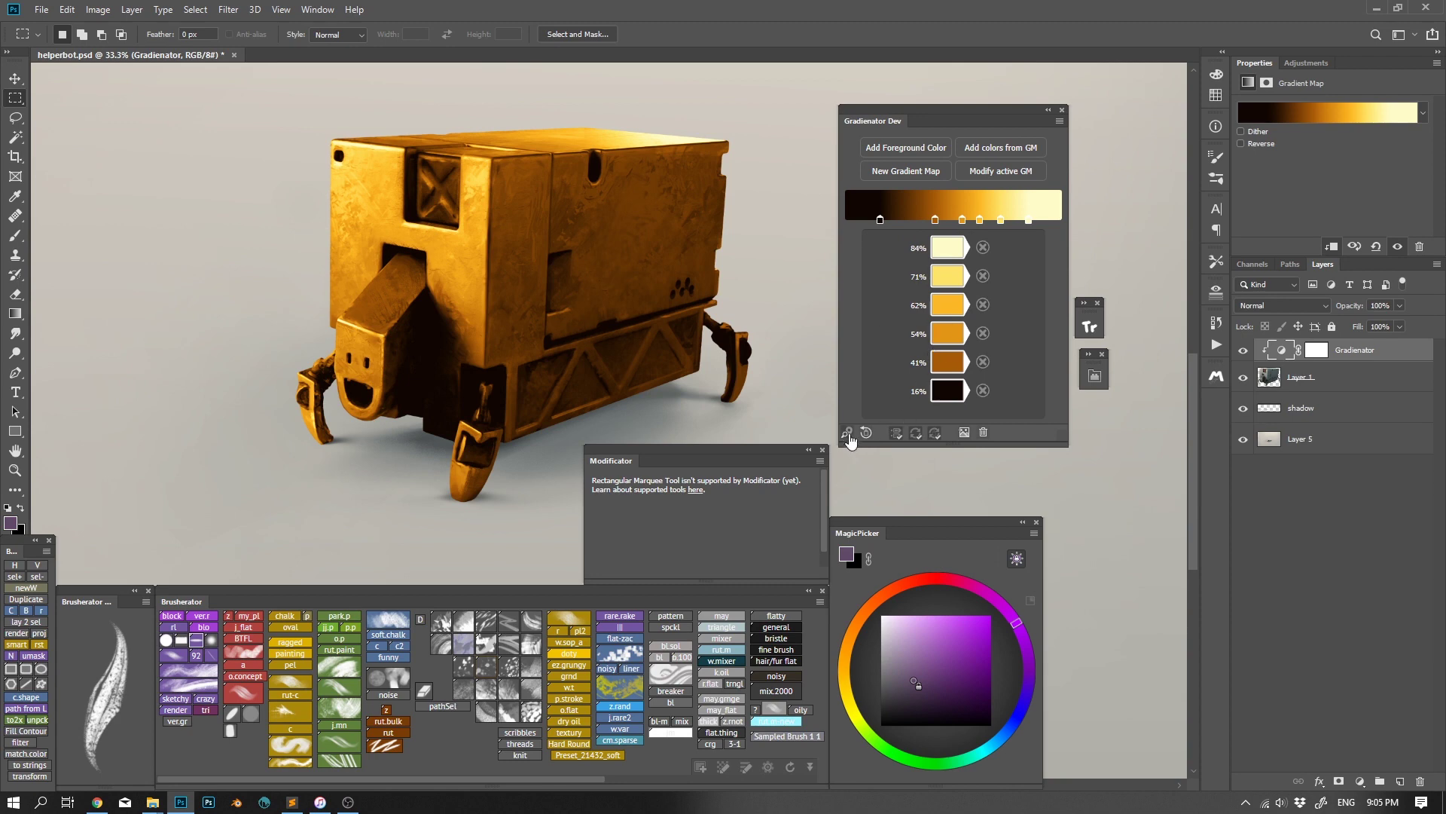
# Restore the gradient map's purple stop at 28% and the cream stop at 89% in Gradienator
pyautogui.click(916, 220)
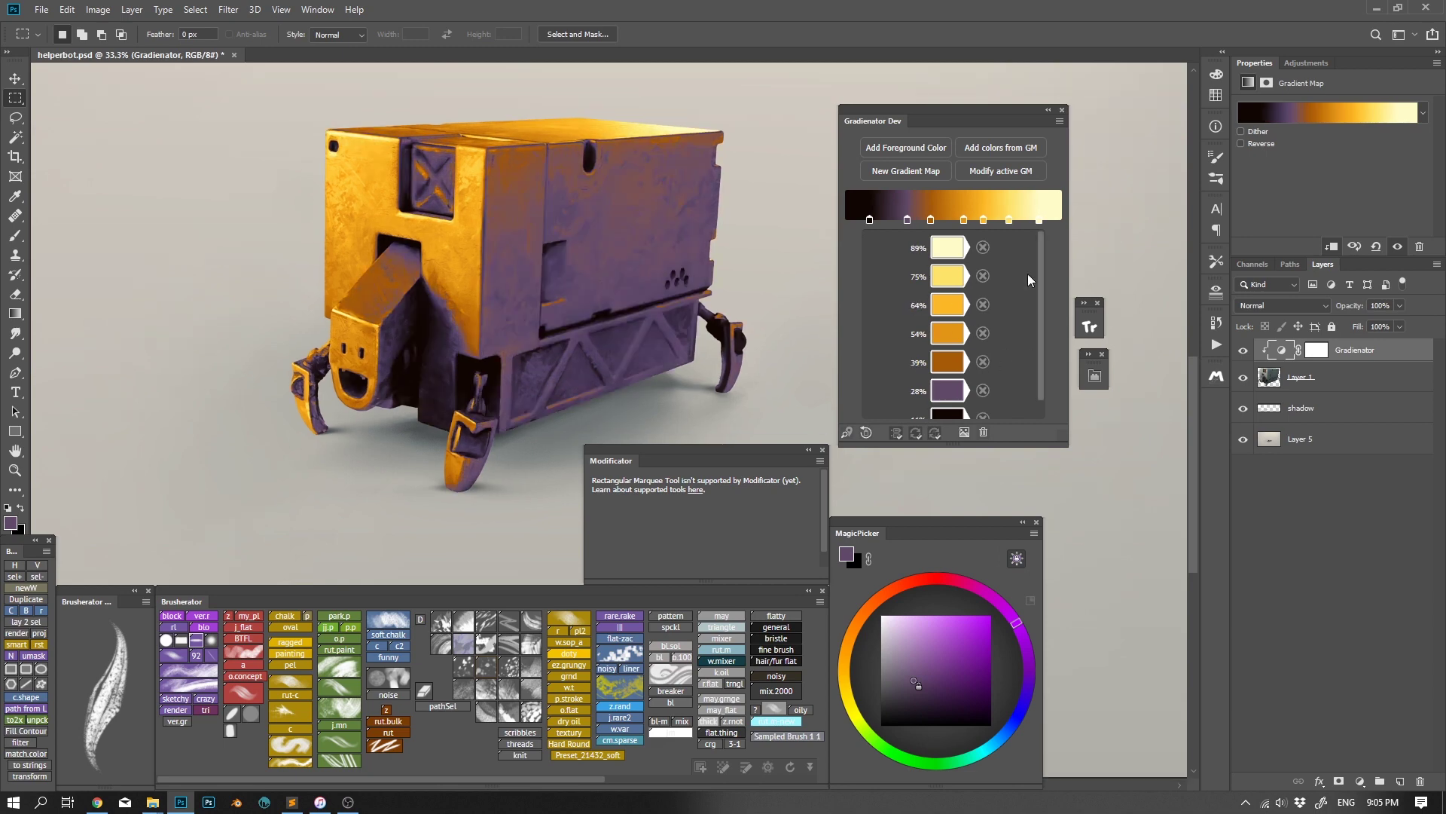
pyautogui.moveTo(955, 282)
pyautogui.mouseDown()
pyautogui.moveTo(1006, 294)
pyautogui.moveTo(958, 260)
pyautogui.moveTo(963, 295)
pyautogui.mouseUp()
pyautogui.moveTo(956, 255)
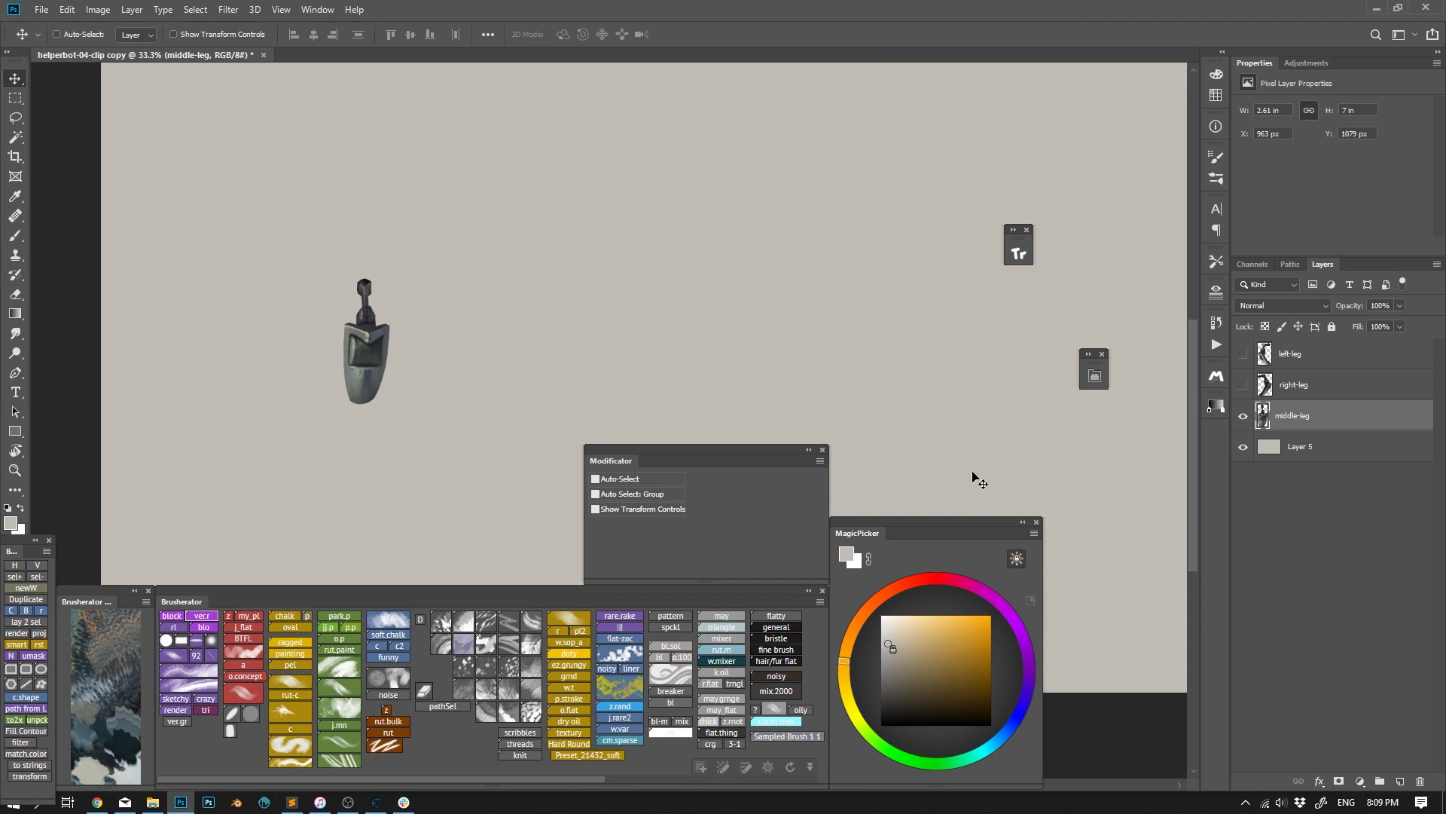
# Open the Transformator panel, move it over the upper part of the canvas and enlarge it vertically
pyautogui.click(1013, 238)
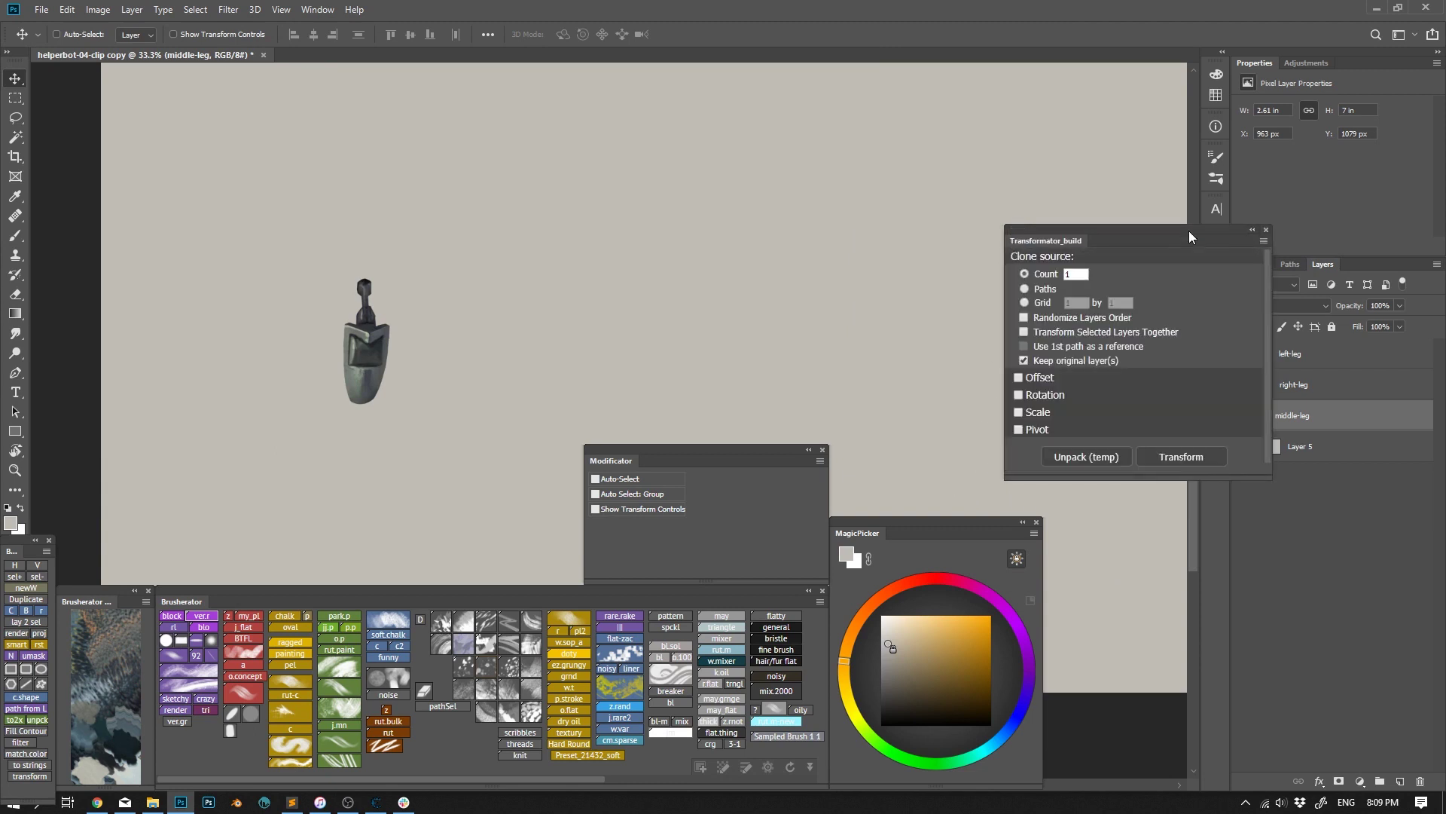
pyautogui.moveTo(1188, 230); pyautogui.dragTo(1007, 155)
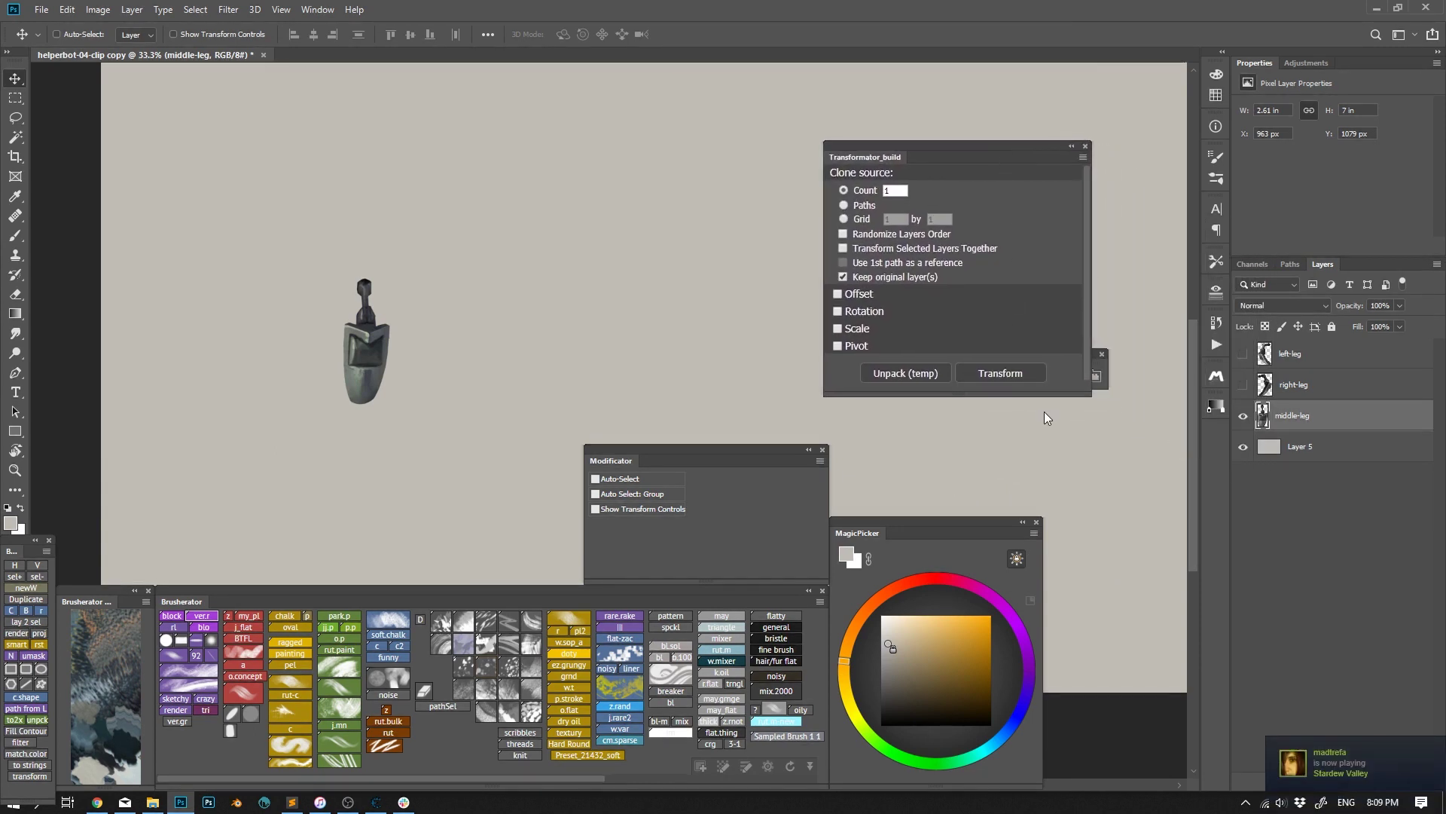
pyautogui.moveTo(1044, 396); pyautogui.dragTo(1044, 498)
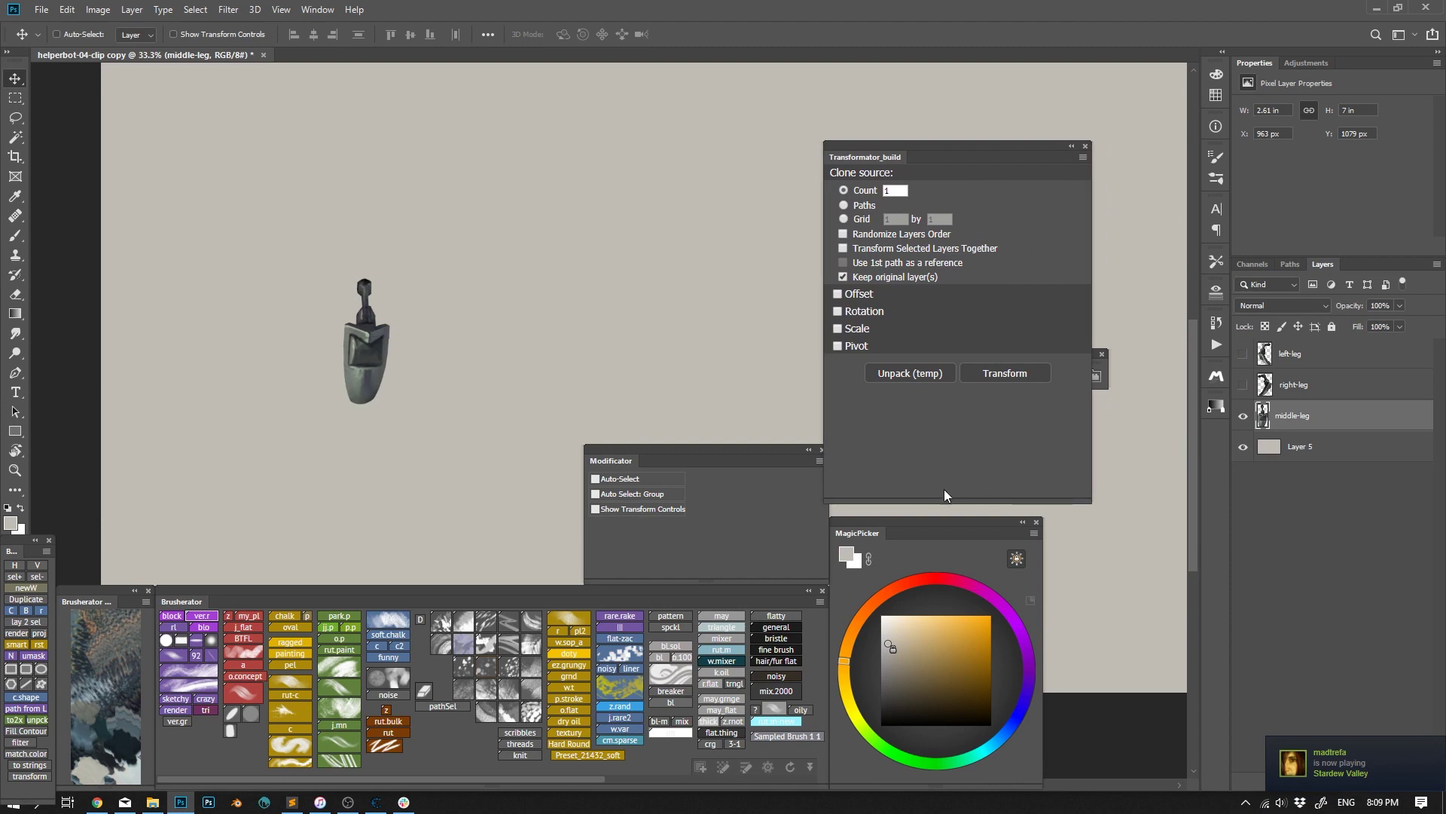
pyautogui.press('b')
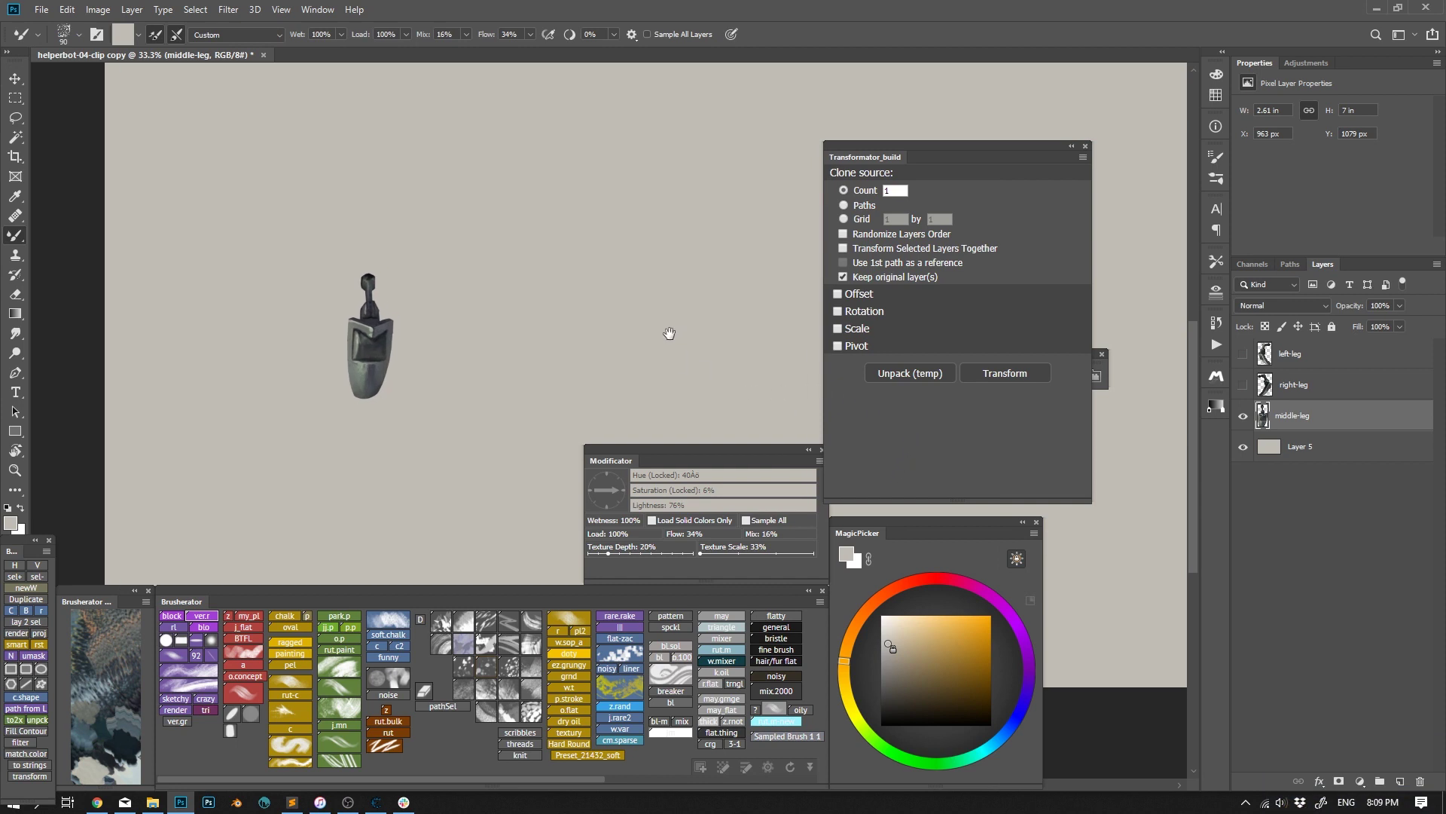
pyautogui.hotkey('shift', 'b')
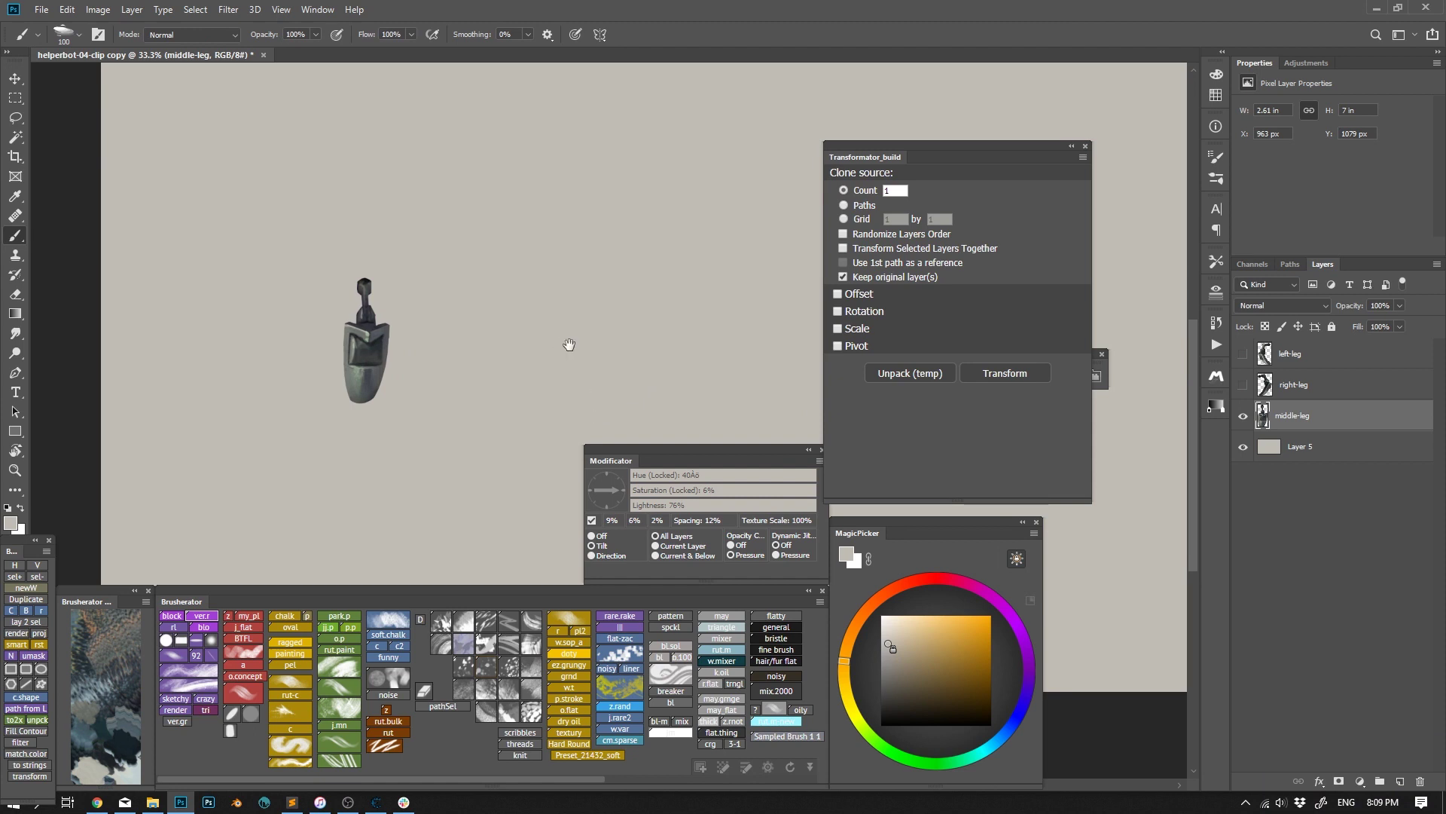
pyautogui.moveTo(569, 344); pyautogui.dragTo(579, 350)
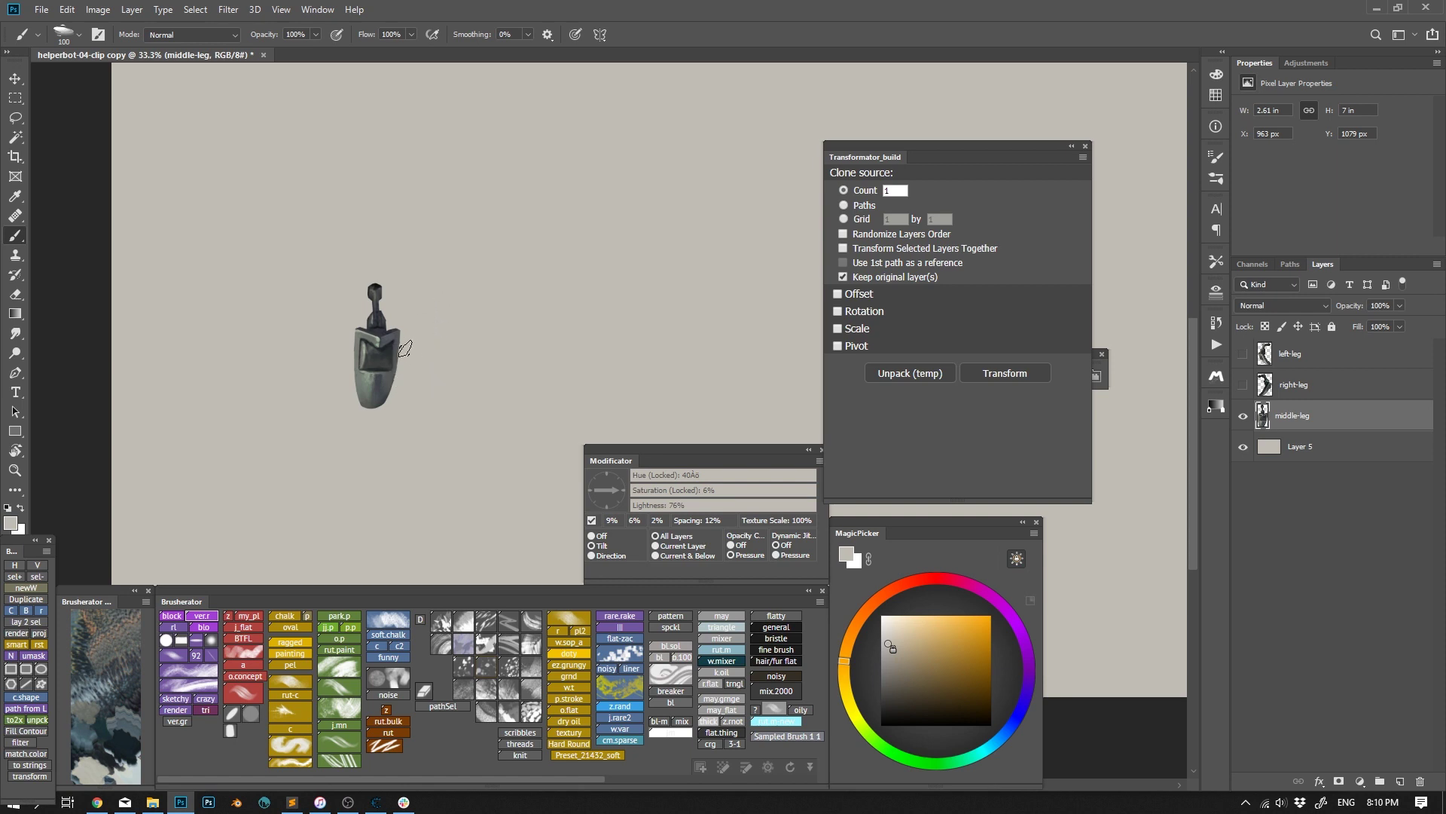
# Place a pen path point beside the middle leg's upper end and clone the leg 12 times, rotated by 30° around that point, without keeping the original
pyautogui.press('p')
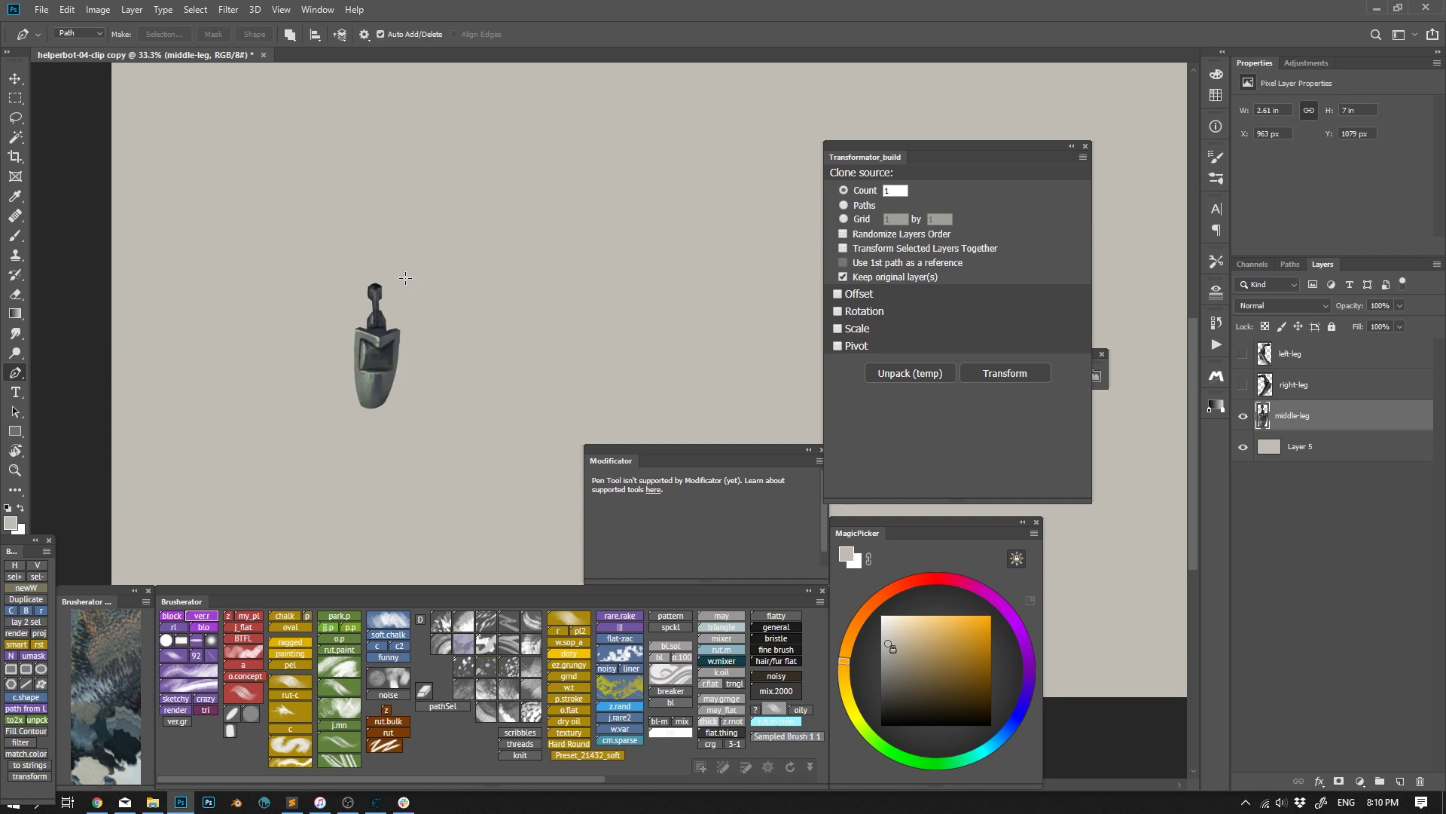
pyautogui.click(406, 275)
pyautogui.click(838, 311)
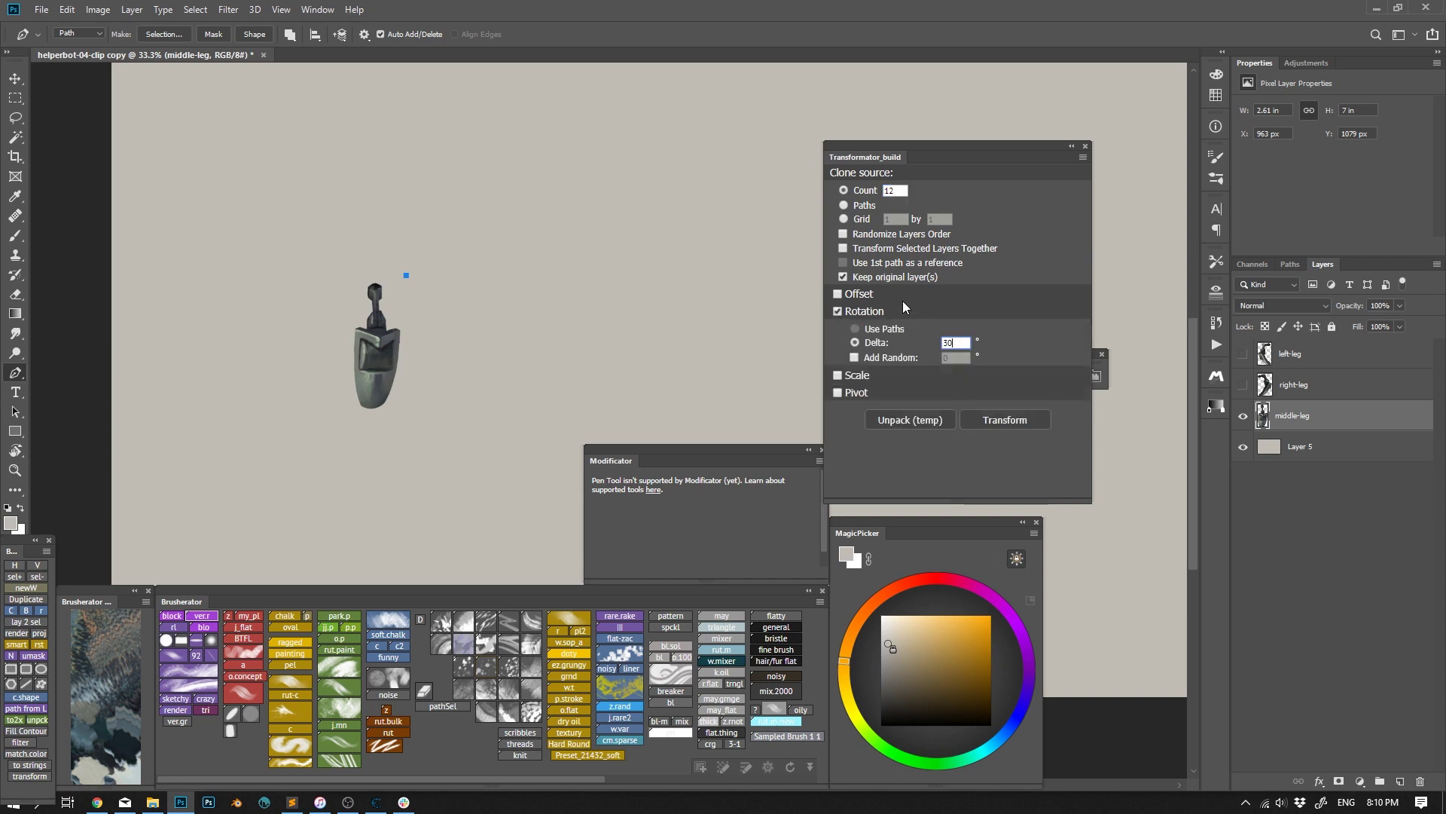
pyautogui.click(838, 393)
pyautogui.click(996, 491)
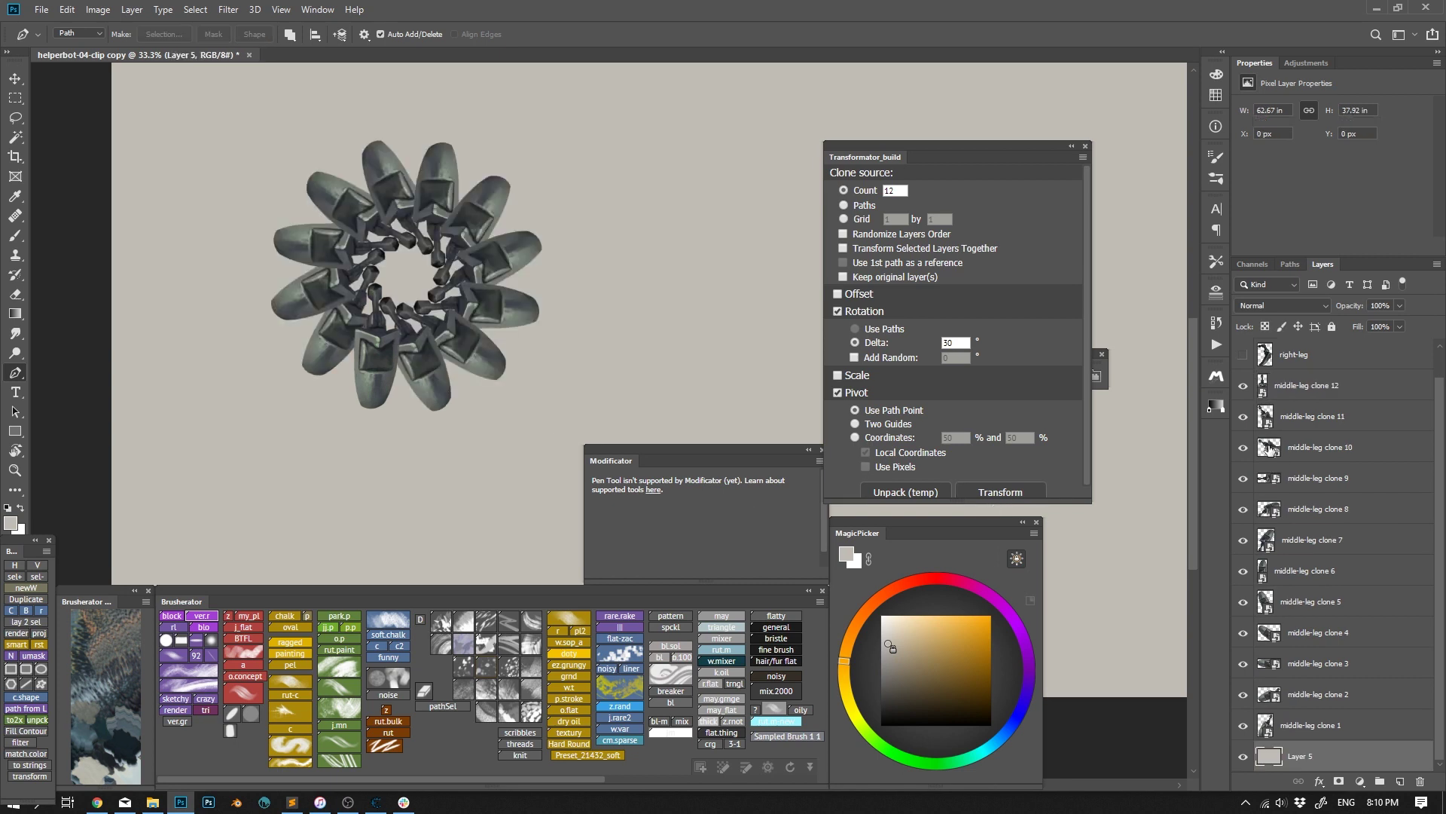
# Open the contents of the middle-leg clone 10 smart object, enlarge its window and choose the Brush with white as foreground colour
pyautogui.doubleClick(1270, 449)
pyautogui.moveTo(325, 474); pyautogui.dragTo(345, 528)
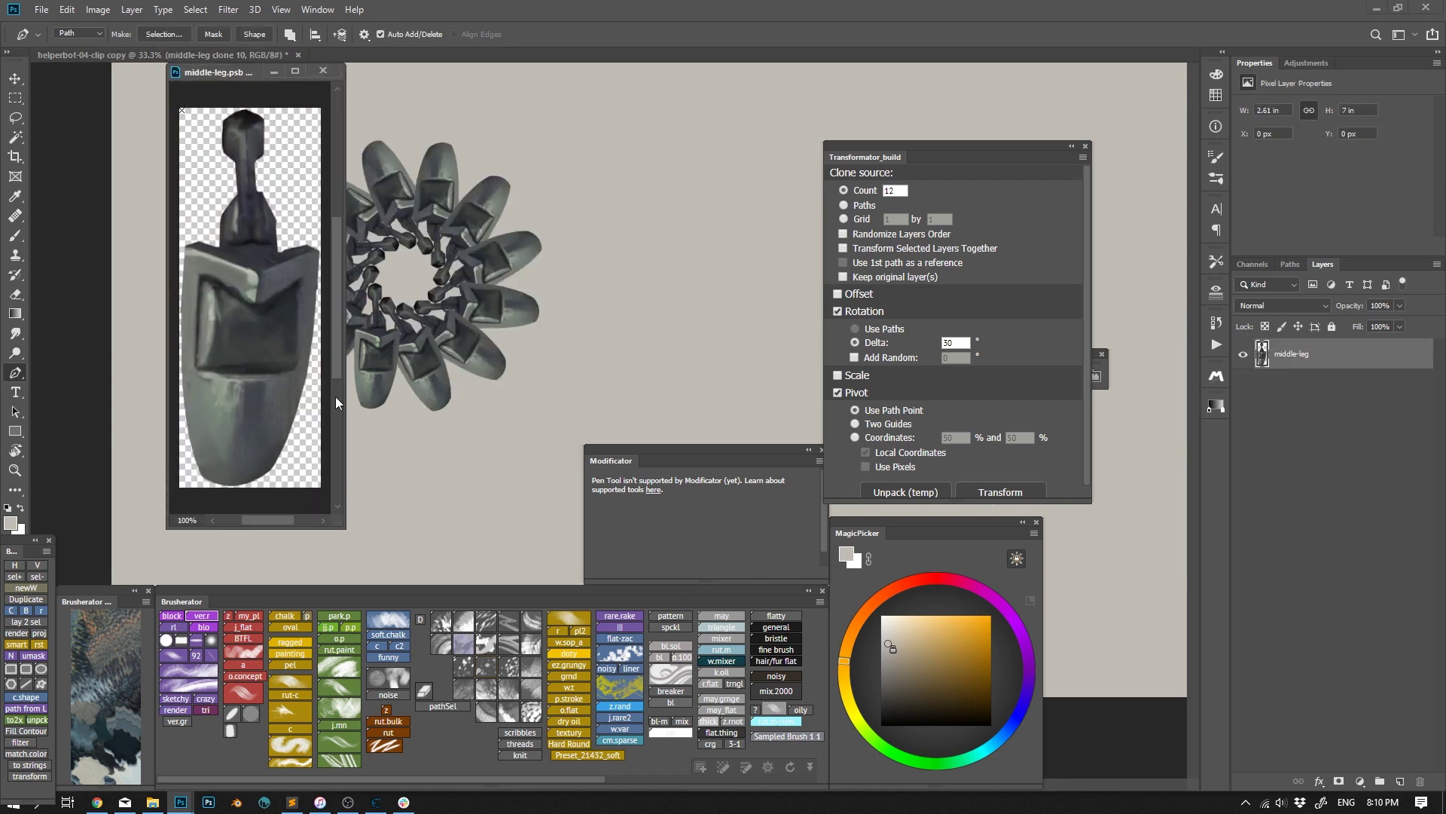
pyautogui.press('b')
pyautogui.press('d')
pyautogui.press('x')
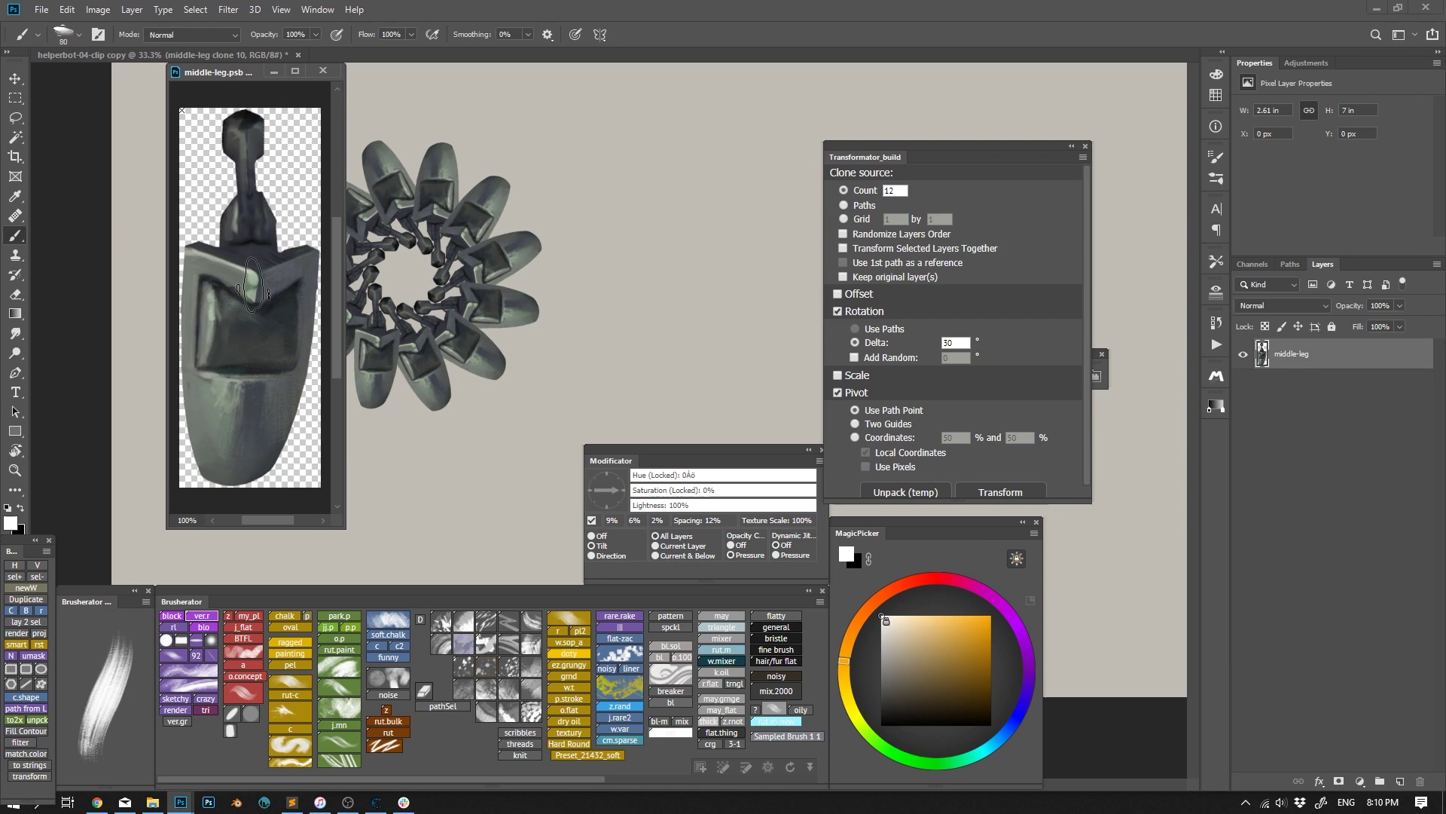
# Paint light blue strokes over the leg's edge and lower plate with a smaller brush and save the smart object
pyautogui.press('[')
pyautogui.press('[')
pyautogui.press('[')
pyautogui.keyDown('alt'); pyautogui.click(252, 285); pyautogui.keyUp('alt')
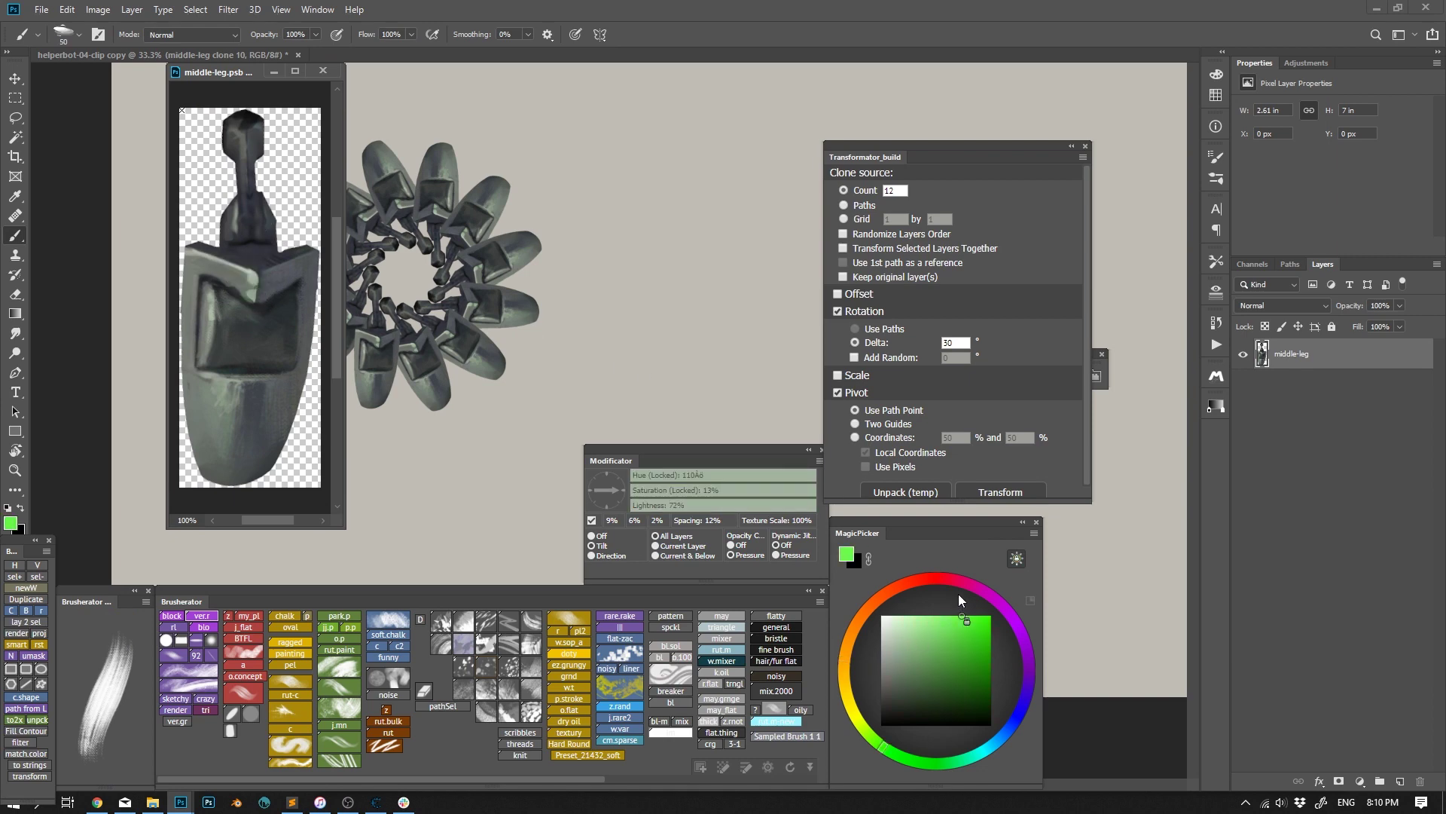
pyautogui.click(994, 743)
pyautogui.press('[')
pyautogui.press('[')
pyautogui.press('[')
pyautogui.moveTo(245, 284)
pyautogui.mouseDown()
pyautogui.moveTo(195, 271)
pyautogui.moveTo(209, 458)
pyautogui.moveTo(234, 396)
pyautogui.moveTo(260, 383)
pyautogui.mouseUp()
pyautogui.press('[')
pyautogui.hotkey('ctrl', 's')
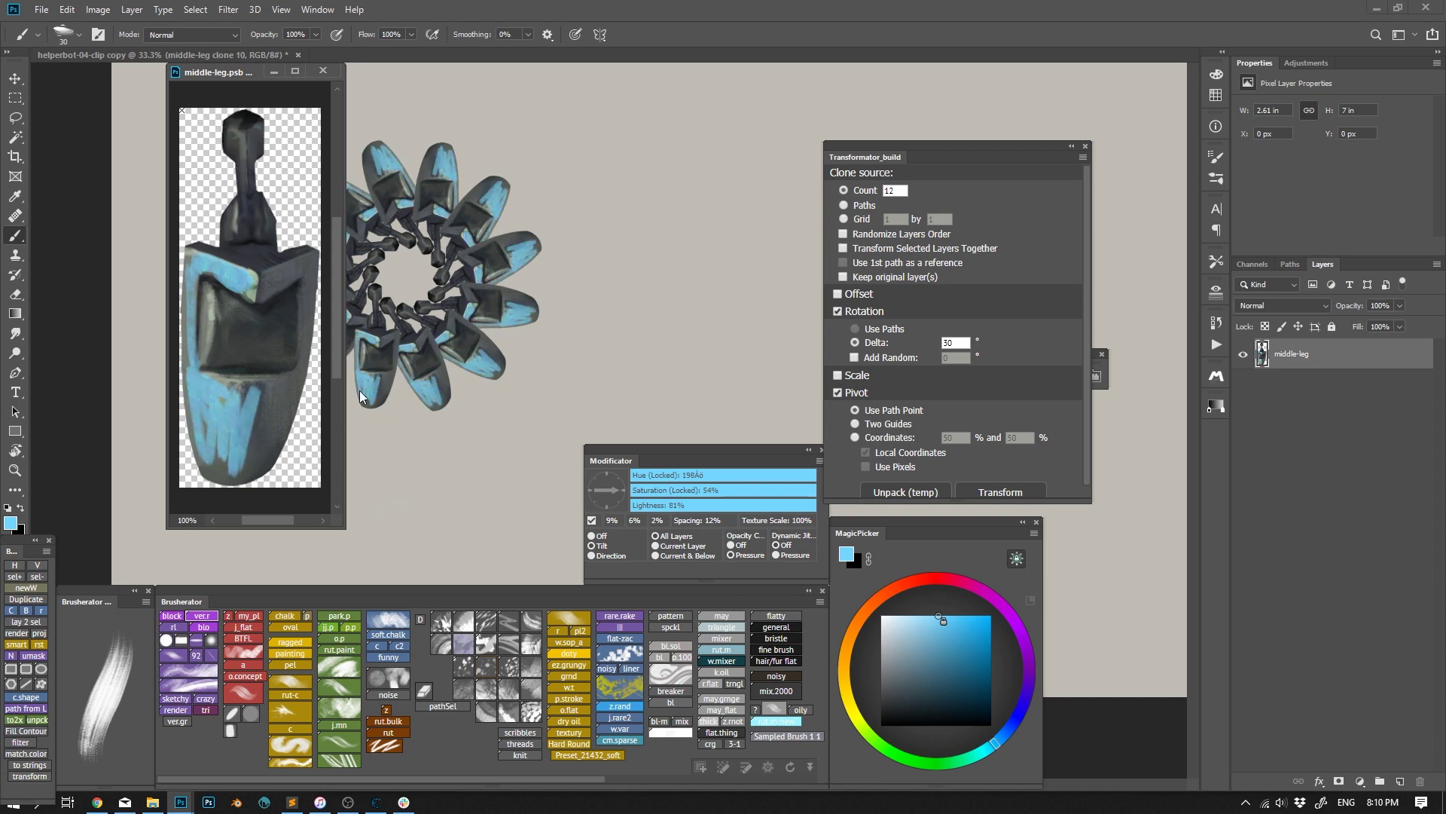
# Add another blue stroke to the leg's lower plate, undo the last two changes and save the smart object again
pyautogui.moveTo(257, 396); pyautogui.dragTo(263, 397)
pyautogui.hotkey('ctrl', 'z')
pyautogui.hotkey('ctrl', 'z')
pyautogui.hotkey('ctrl', 's')
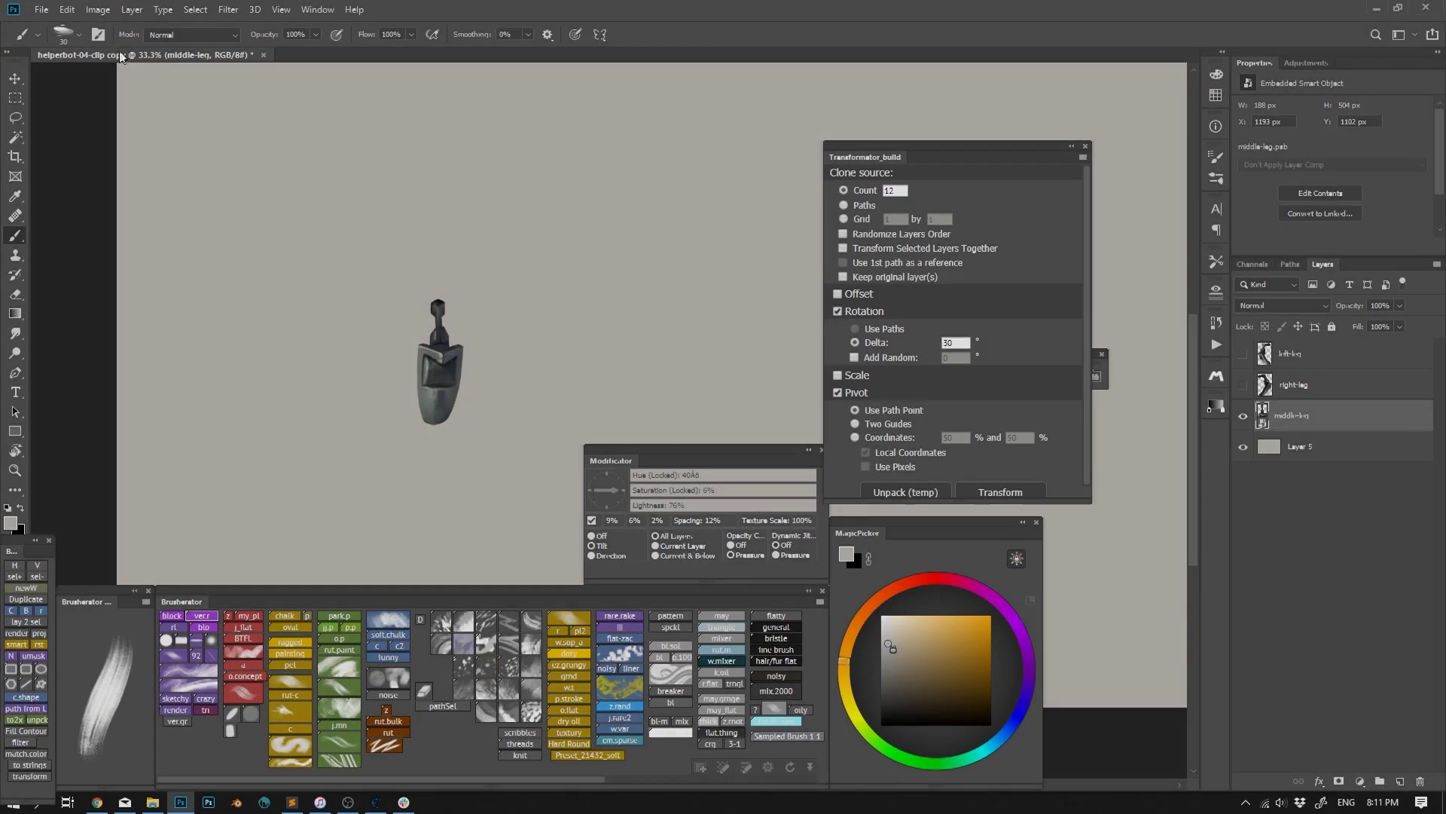
# Rotate the middle-leg smart object clockwise with Free Transform and apply it
pyautogui.click(67, 9)
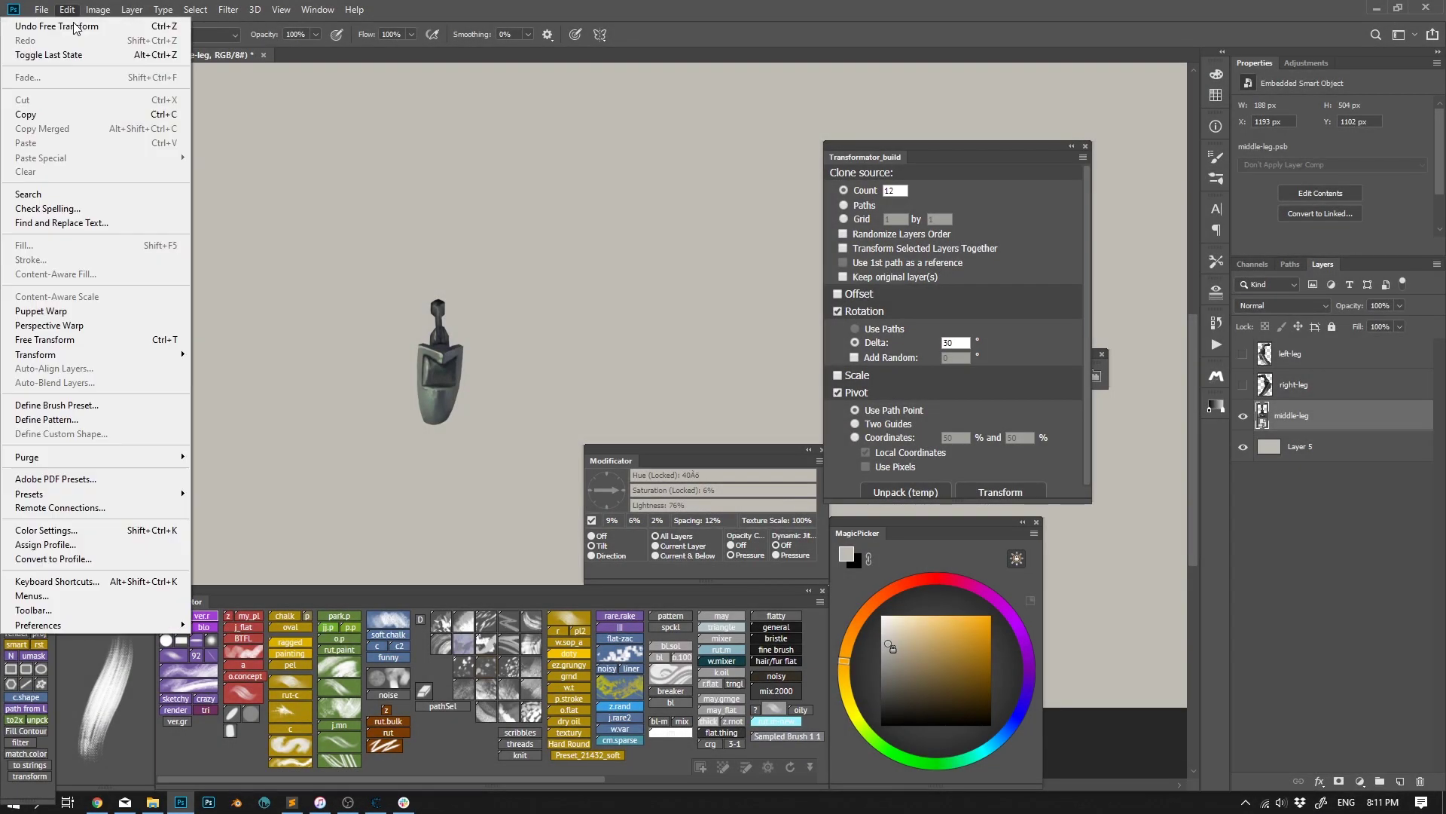
pyautogui.click(135, 342)
pyautogui.moveTo(443, 383); pyautogui.dragTo(471, 387)
pyautogui.press('Return')
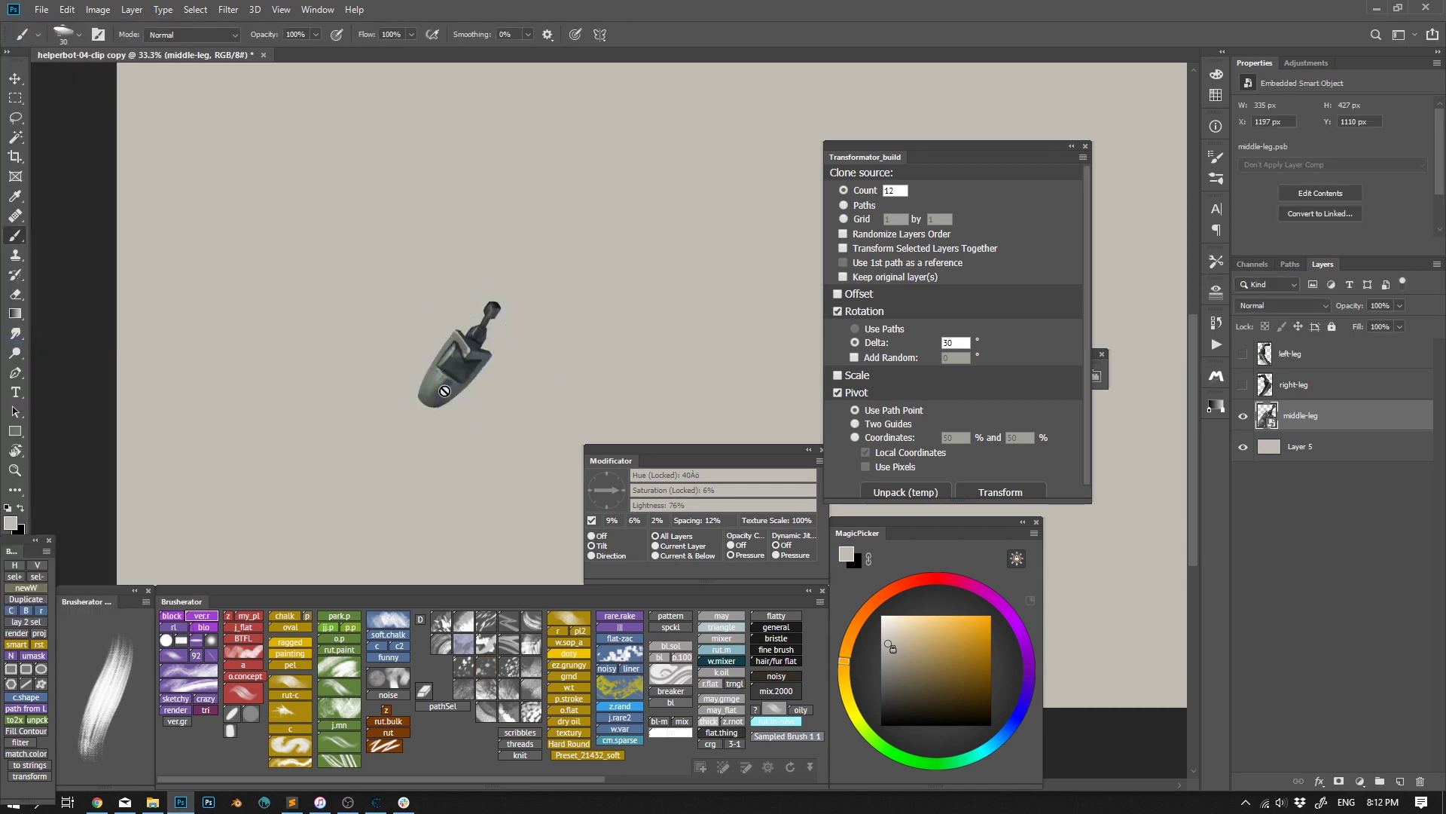
# Try to repeat the last transformation on a copy of the rotated leg and undo it
pyautogui.click(71, 10)
pyautogui.moveTo(143, 351)
pyautogui.click(211, 351)
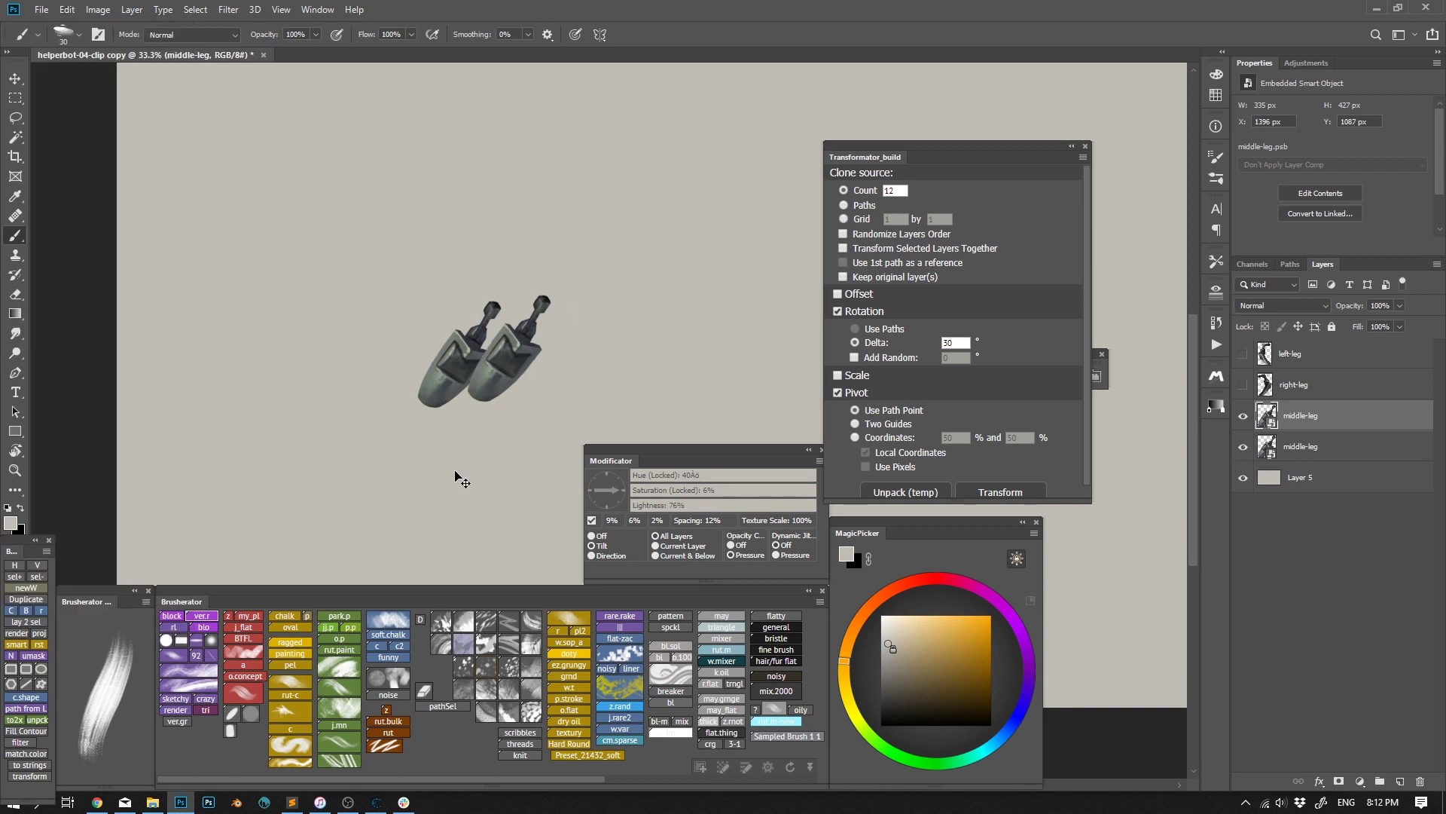
pyautogui.hotkey('ctrl', 'z')
pyautogui.hotkey('ctrl', 'z')
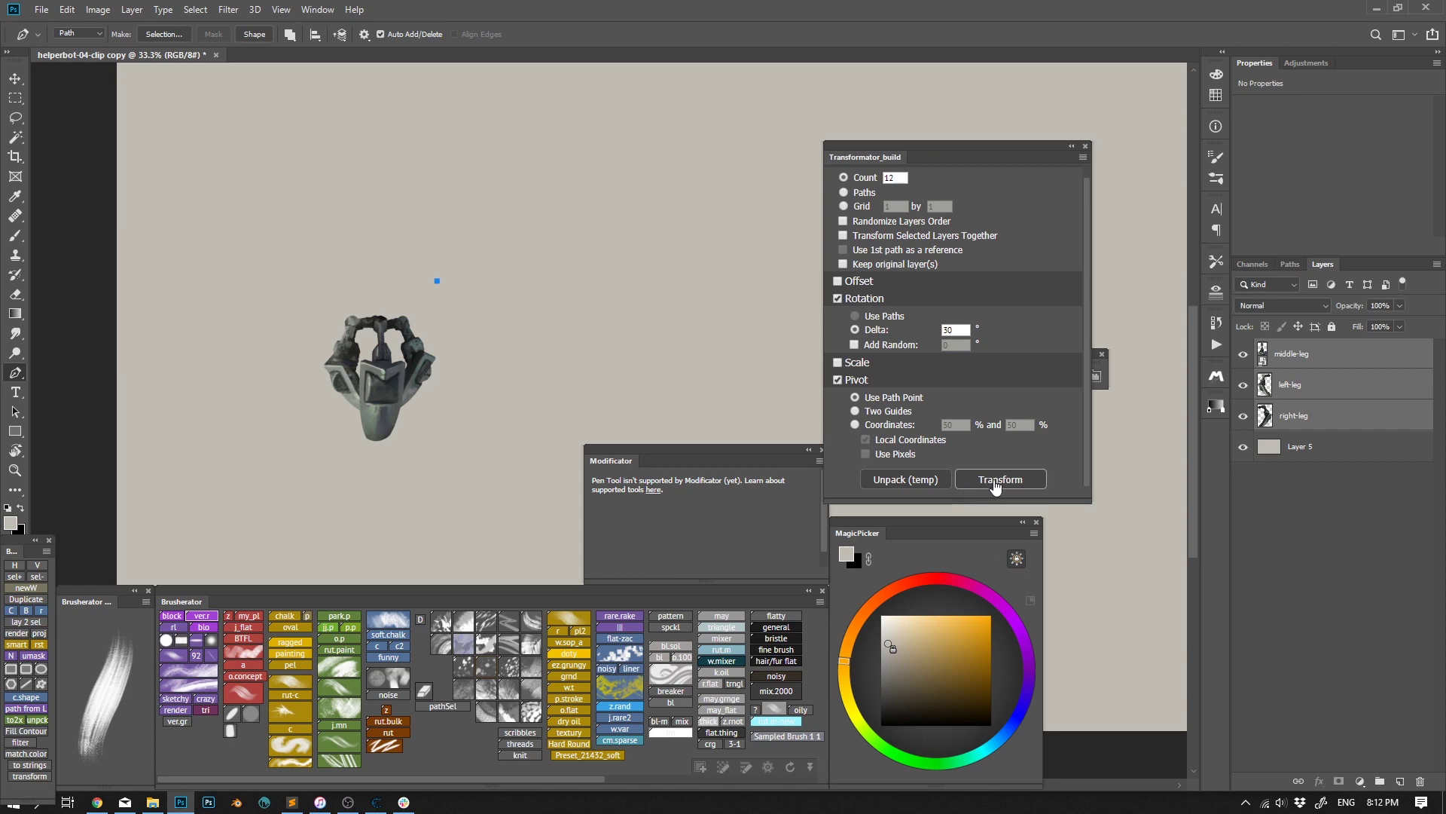
# Clone the three selected leg layers 12 times at 30° around the path point, first in normal order and again with randomized layer order
pyautogui.click(996, 482)
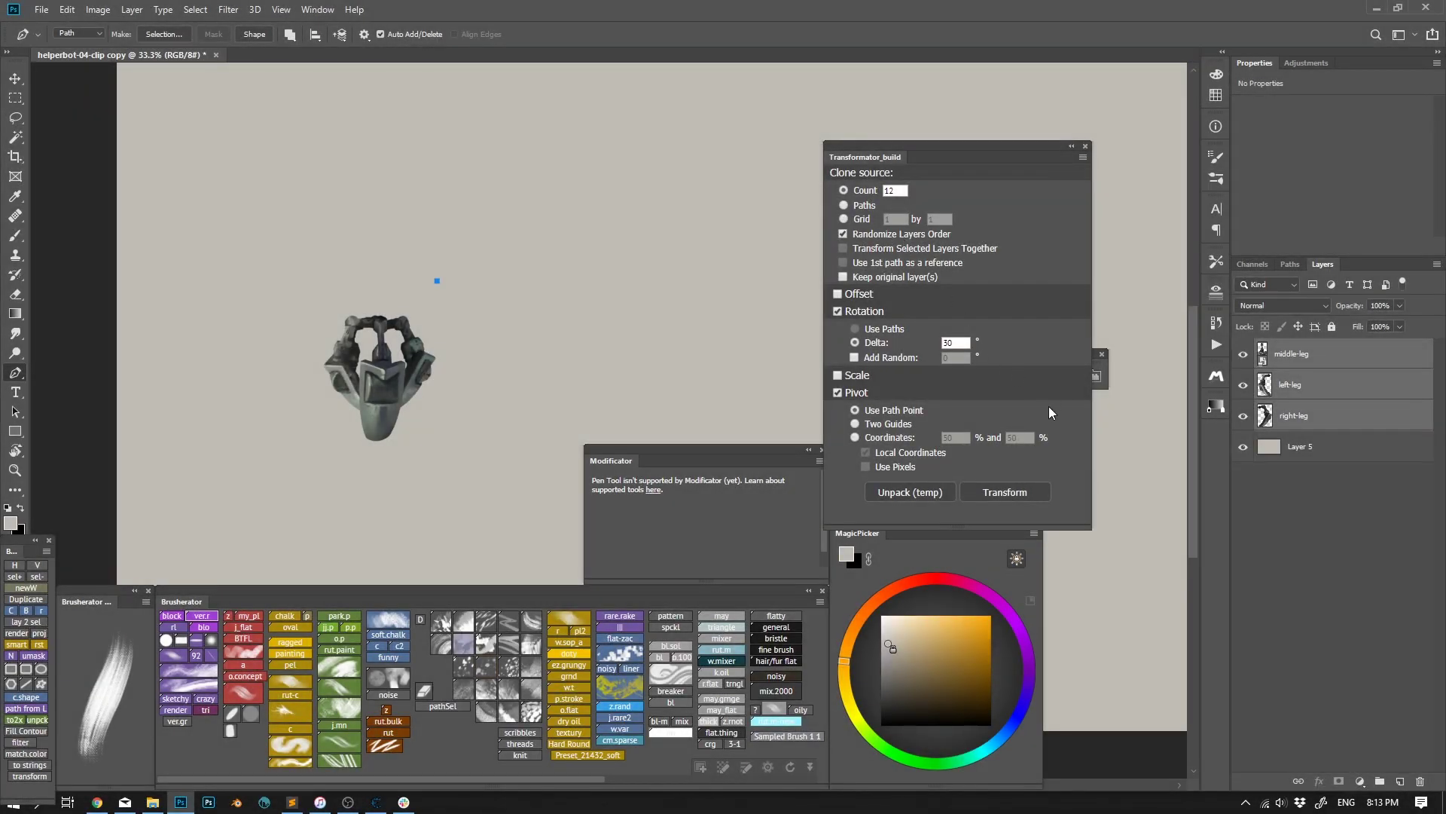
pyautogui.click(994, 491)
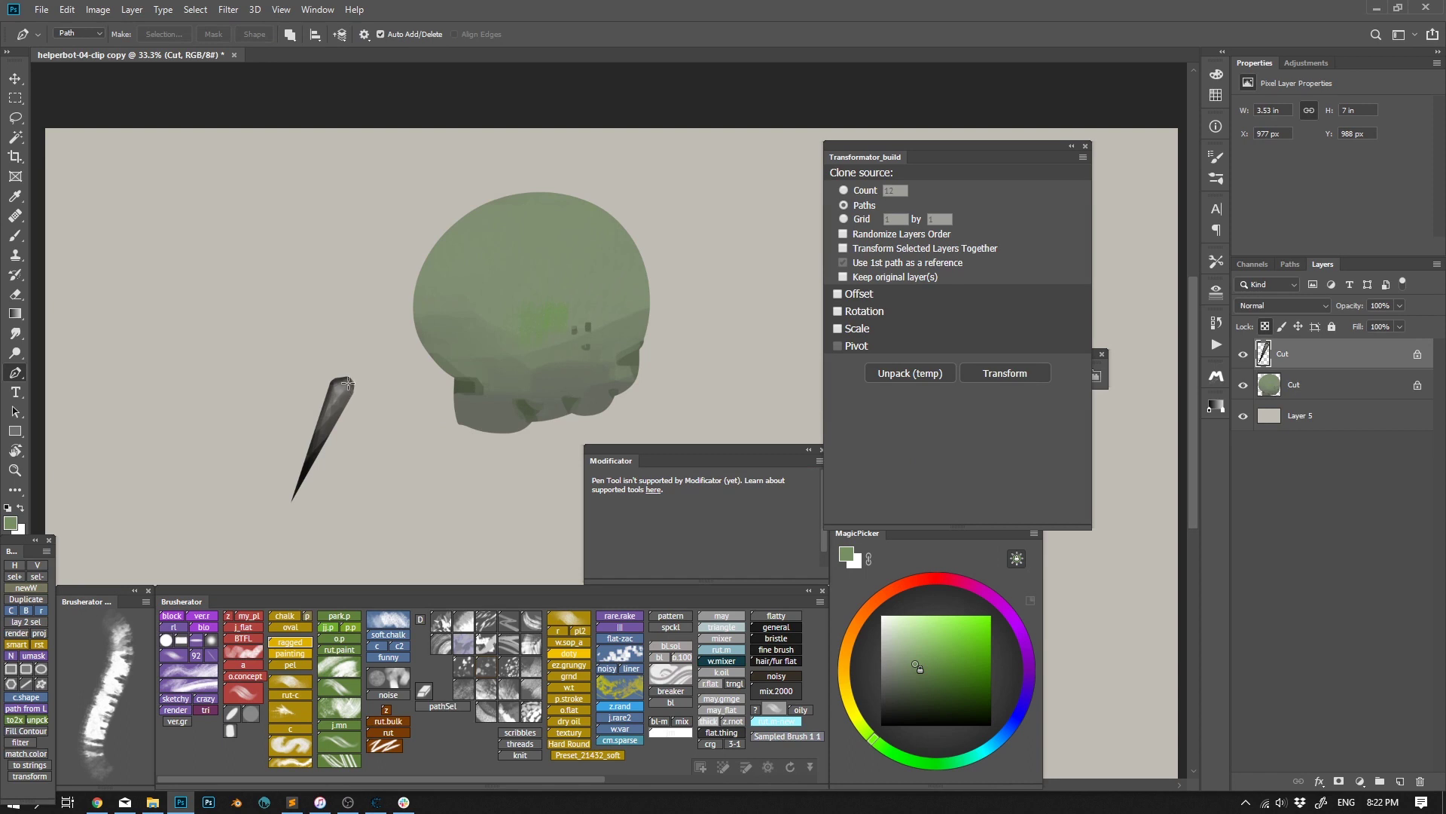
# Draw a straight reference path along the dark spike from its thick end to its tip
pyautogui.click(346, 383)
pyautogui.click(287, 509)
pyautogui.moveTo(288, 506); pyautogui.dragTo(291, 507)
# Draw separate short straight paths radiating outward around the green dome to mark the spike positions
pyautogui.click(389, 384)
pyautogui.click(353, 316)
pyautogui.click(378, 249)
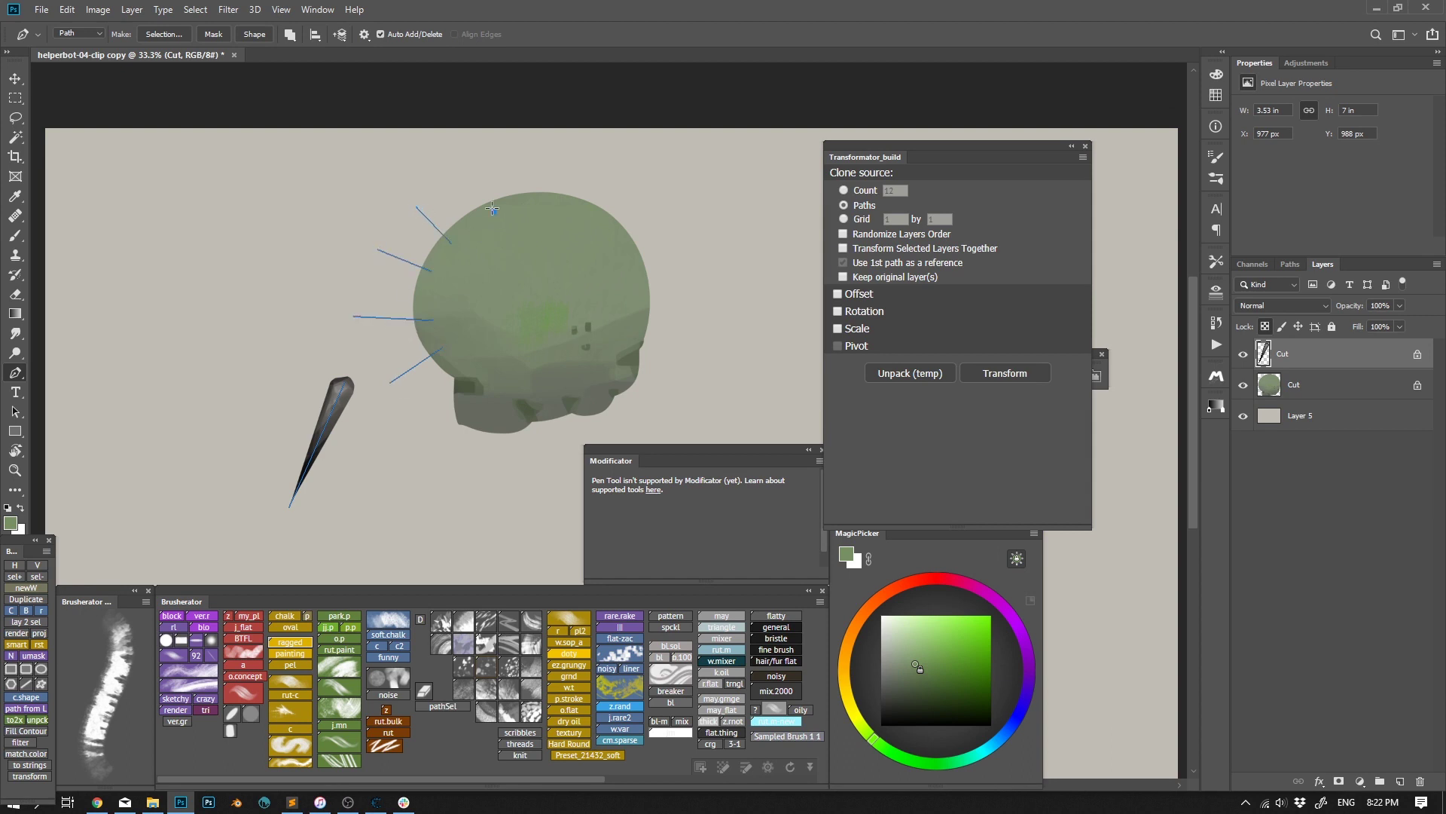
pyautogui.click(603, 218)
pyautogui.click(639, 182)
pyautogui.click(656, 212)
pyautogui.click(510, 142)
pyautogui.click(471, 224)
pyautogui.click(424, 178)
# Clone the spike onto the paths, using paths for offset and rotation and a random scale between 0% and 25%
pyautogui.click(849, 295)
pyautogui.click(858, 369)
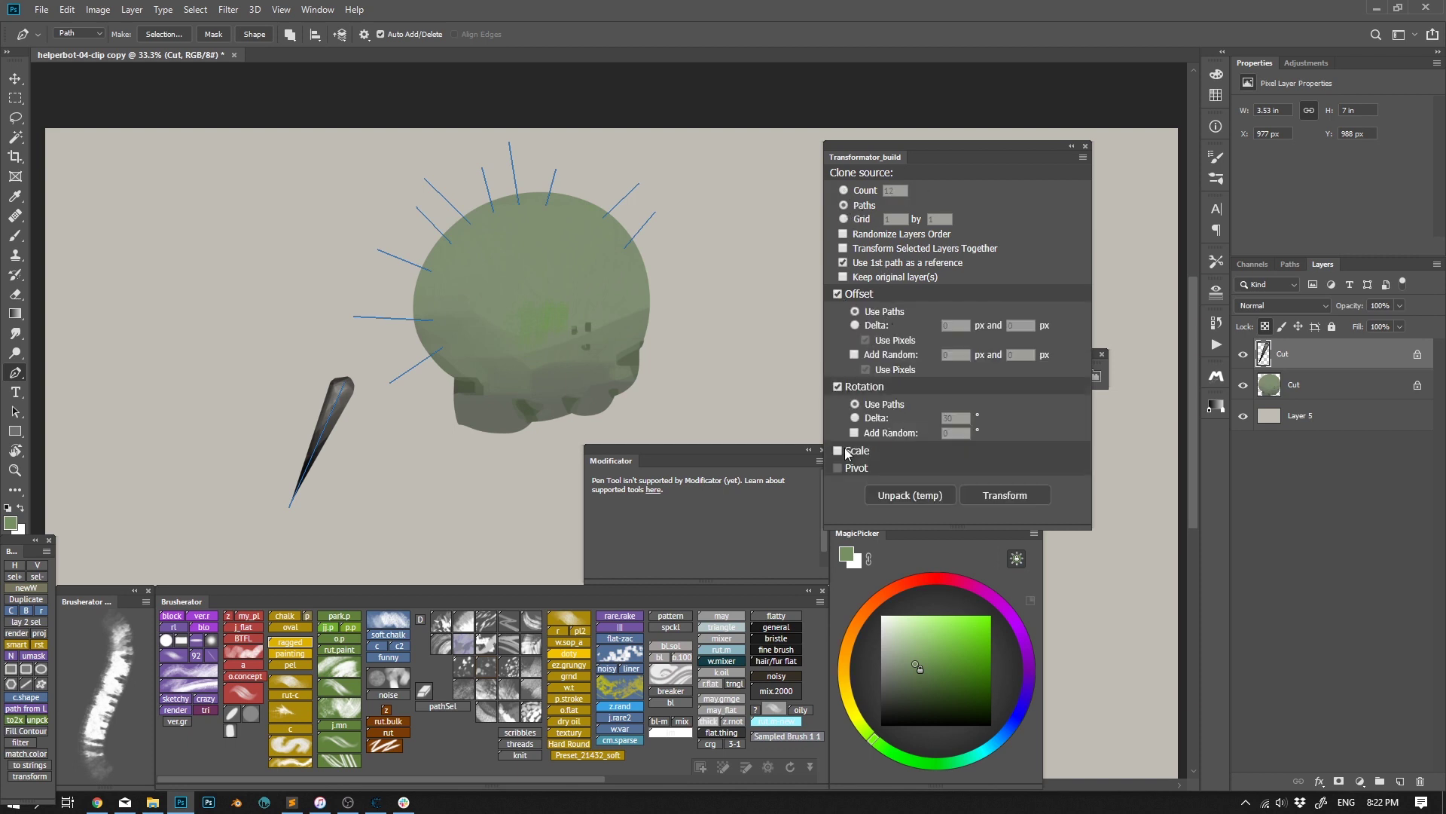
pyautogui.click(847, 450)
pyautogui.click(855, 424)
pyautogui.click(854, 453)
pyautogui.click(1021, 465)
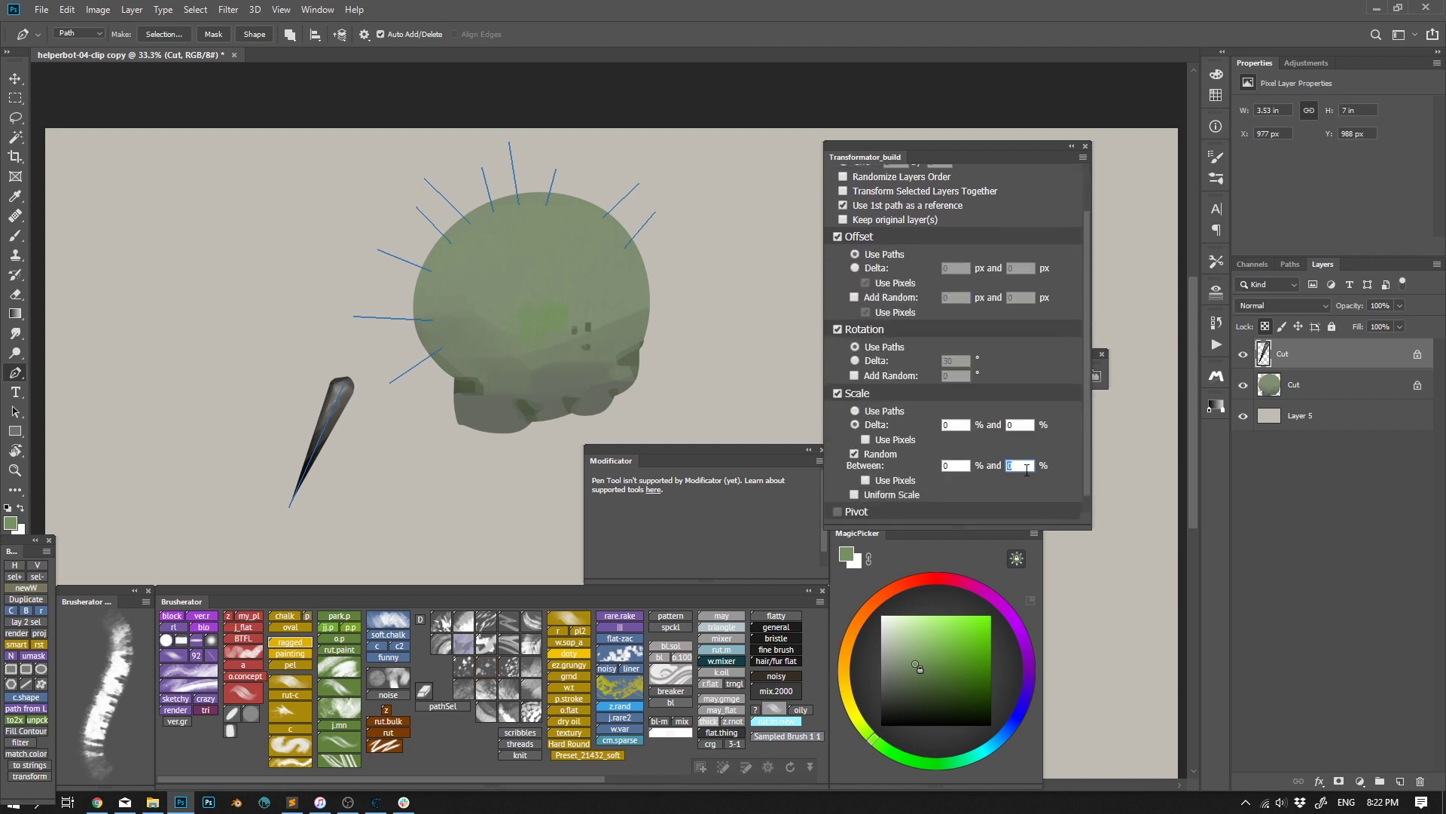
pyautogui.write('25')
pyautogui.scroll(-1, 1000, 510)
pyautogui.click(999, 511)
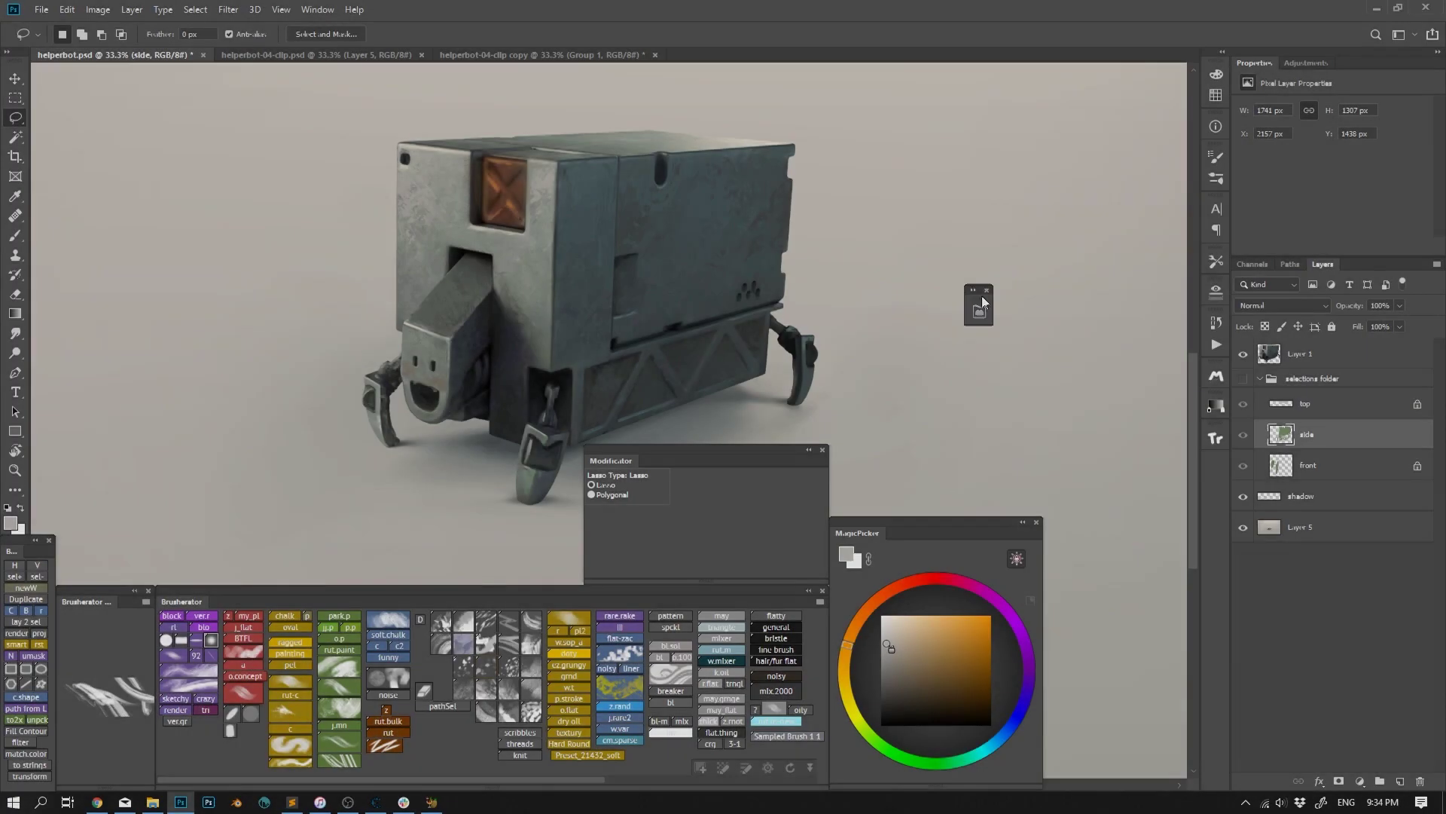
# Open the Selectorator panel and position it in the empty area beside the robot
pyautogui.moveTo(982, 295); pyautogui.dragTo(909, 260)
pyautogui.click(909, 260)
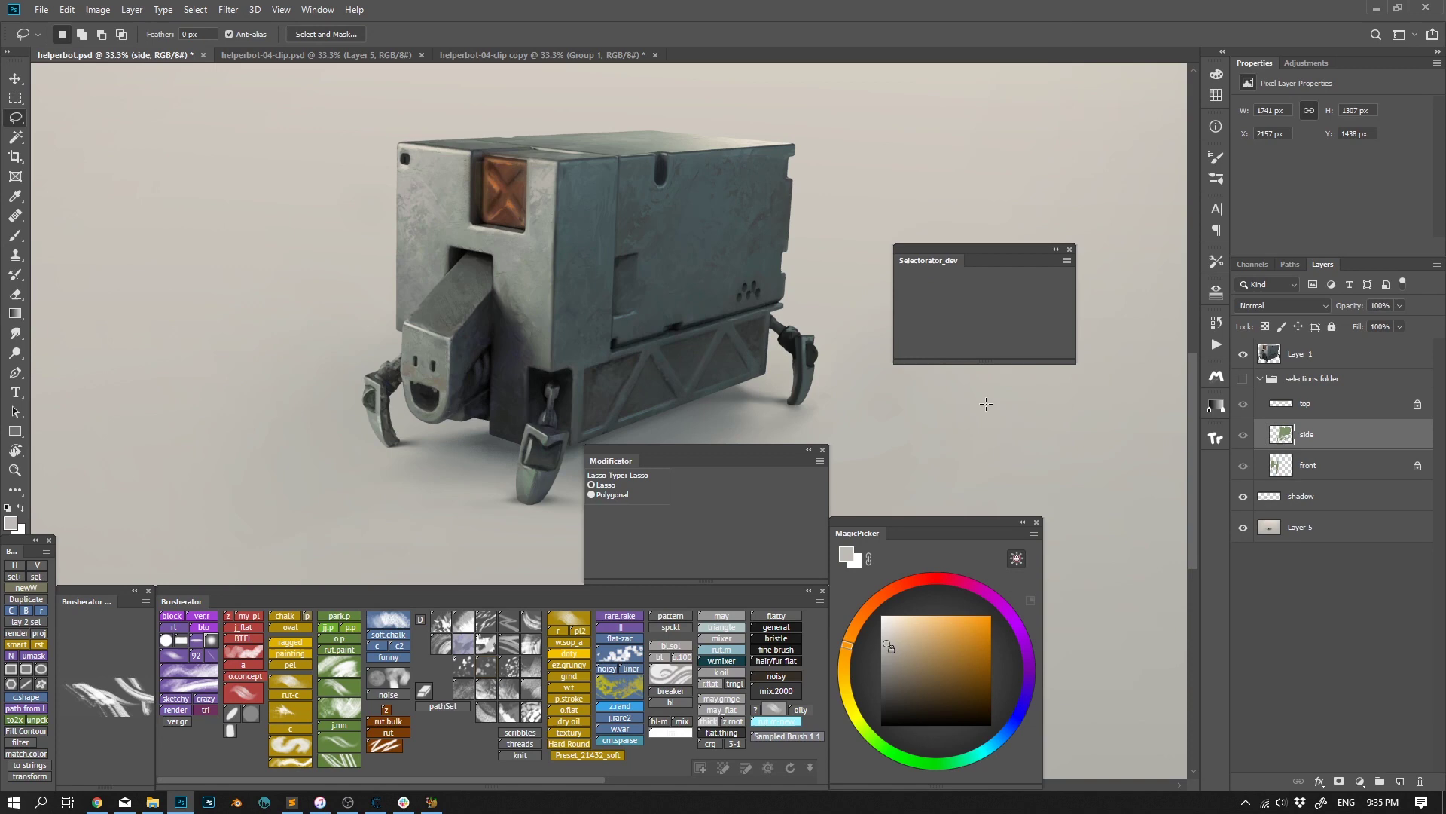
pyautogui.moveTo(1018, 256); pyautogui.dragTo(1005, 339)
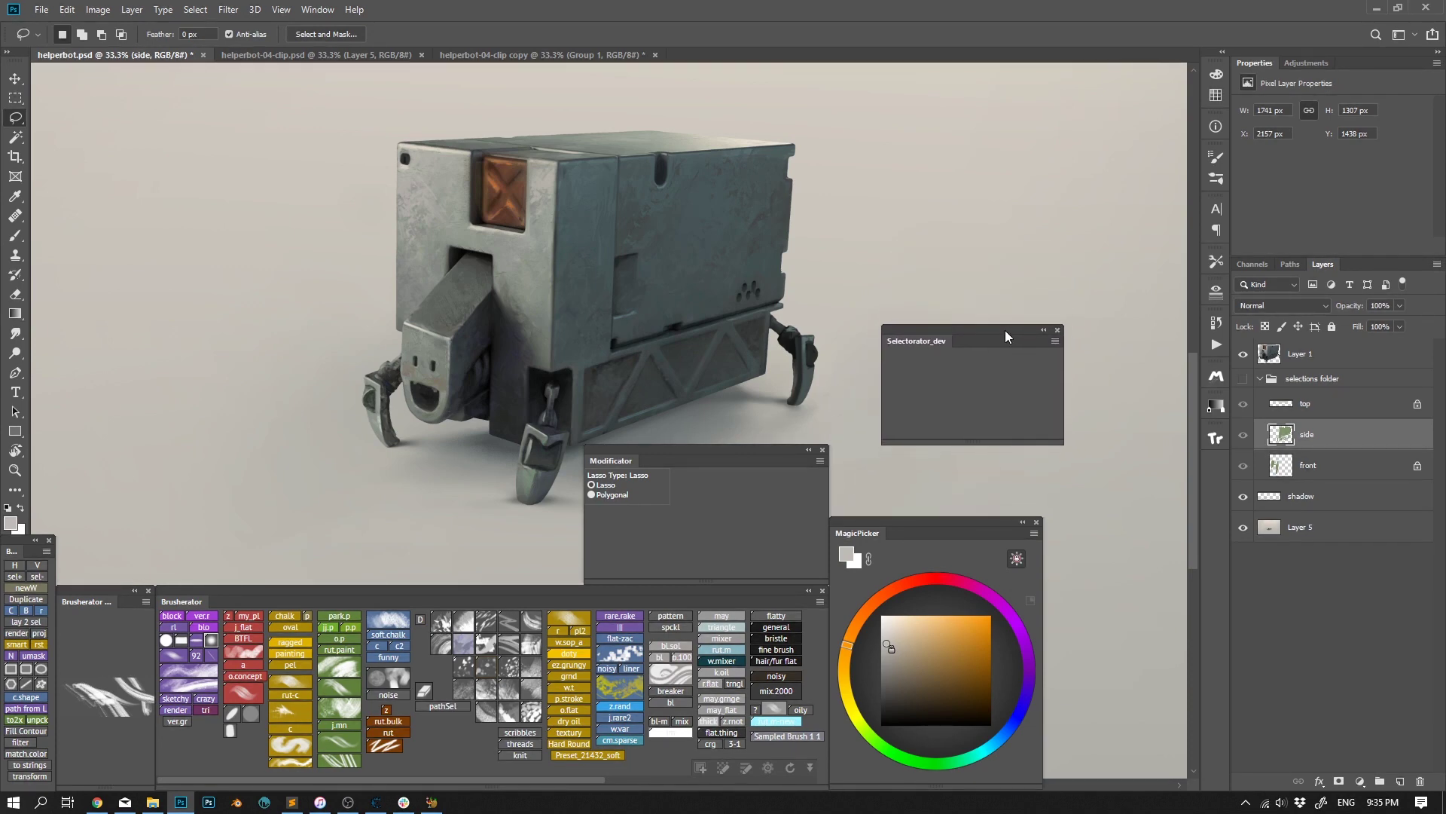
pyautogui.moveTo(755, 380); pyautogui.dragTo(718, 374)
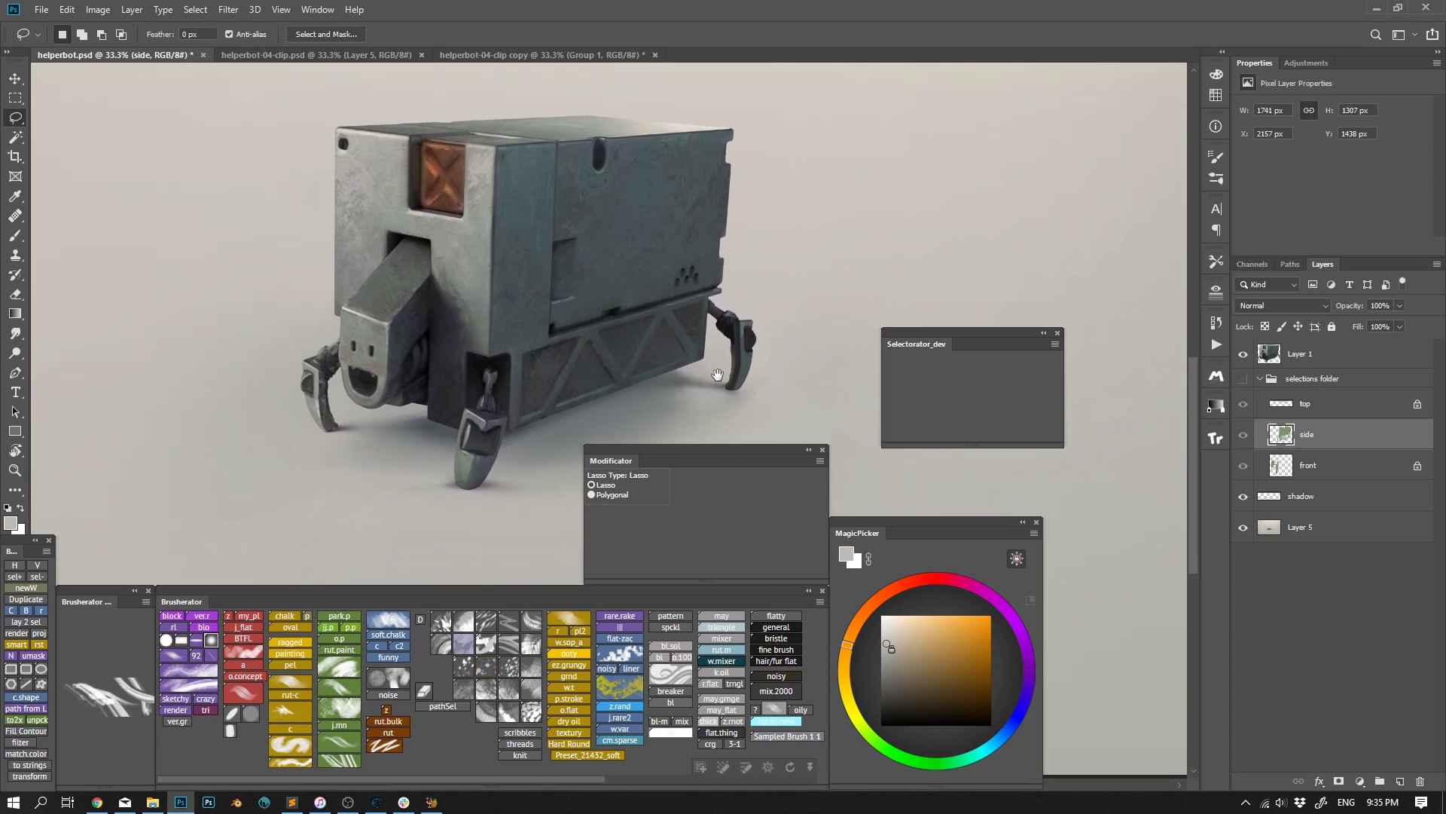
# Load the front, side and top layers of the selections folder as selections in turn, deselect and collapse the folder
pyautogui.click(1260, 378)
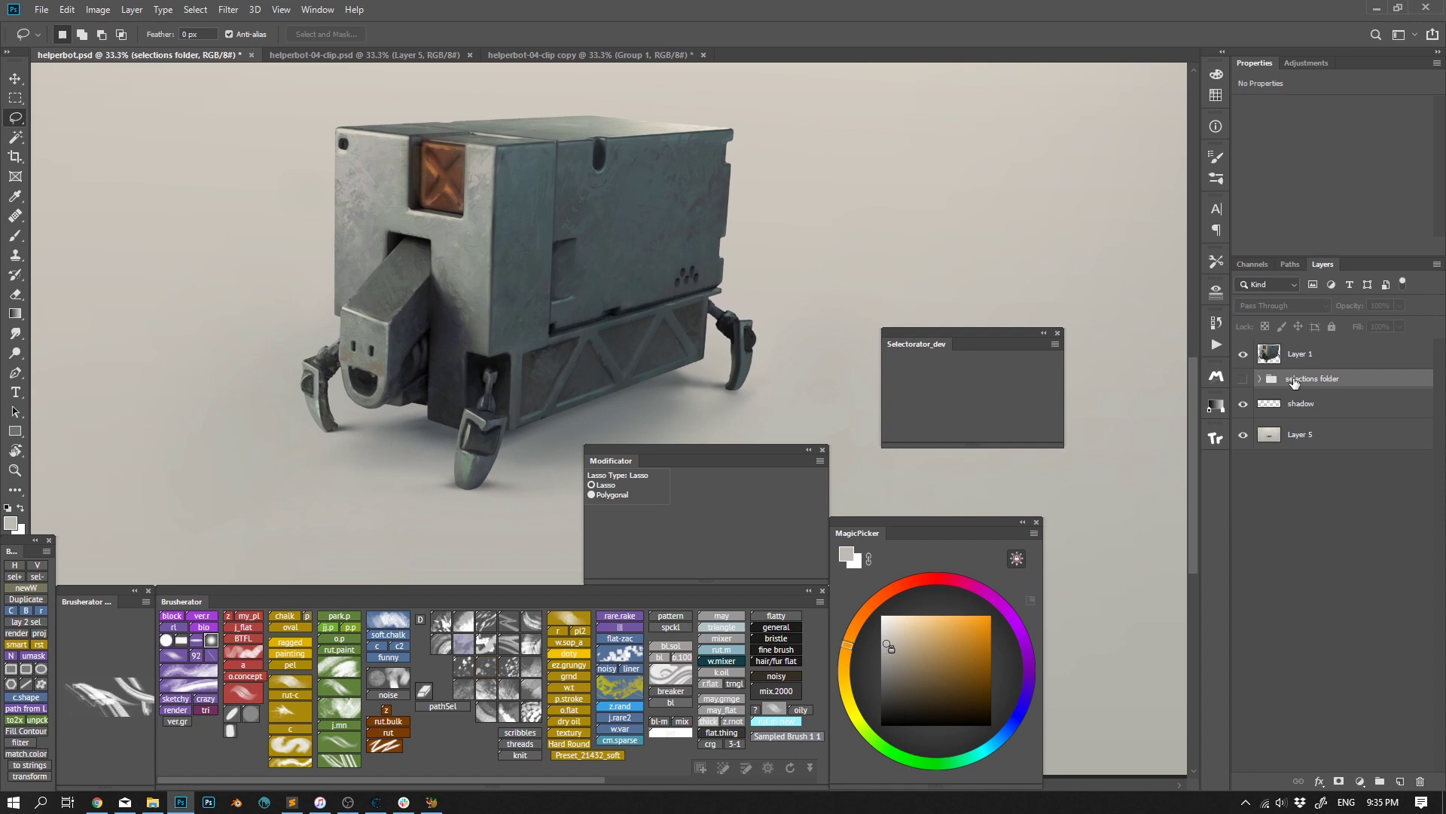
pyautogui.click(1260, 378)
pyautogui.keyDown('ctrl'); pyautogui.click(1283, 465); pyautogui.keyUp('ctrl')
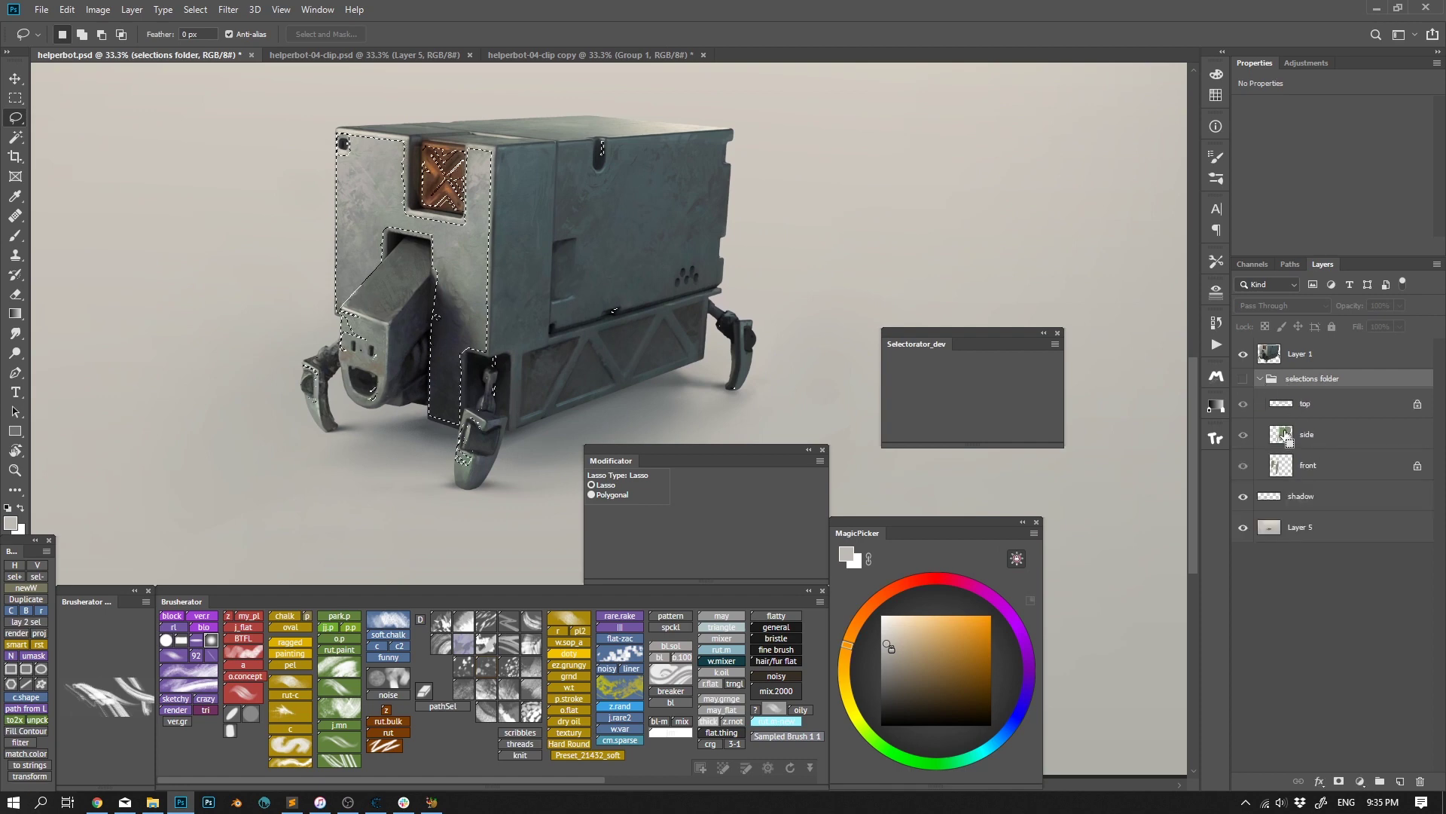
pyautogui.keyDown('ctrl'); pyautogui.click(1284, 434); pyautogui.keyUp('ctrl')
pyautogui.keyDown('ctrl'); pyautogui.click(1301, 412); pyautogui.keyUp('ctrl')
pyautogui.hotkey('ctrl', 'd')
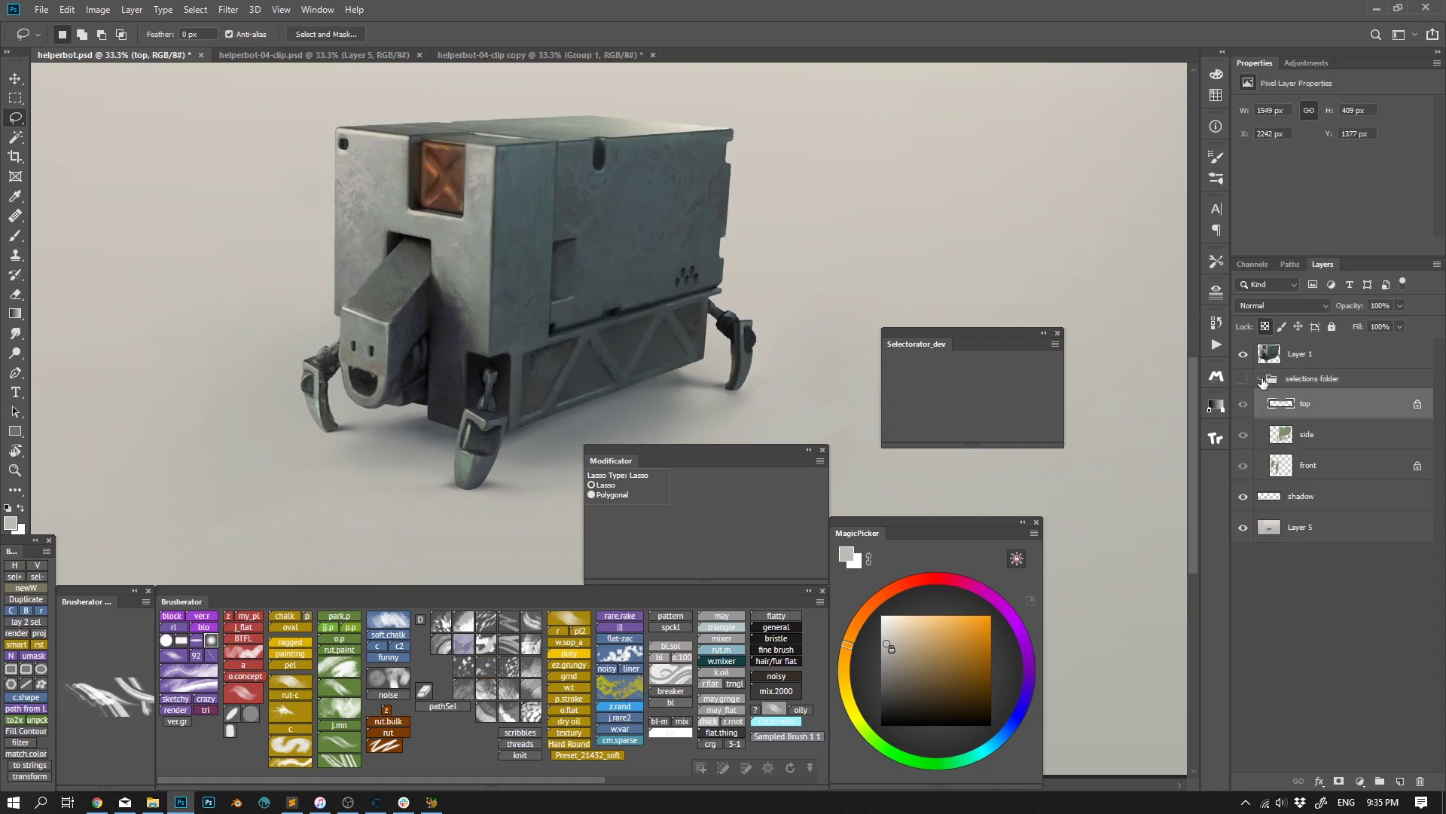
pyautogui.click(1260, 378)
# In helperbot-04-clip.psd, load the left-leg, body, thingie, head, body_mask and middle-leg layers as selections in turn and deselect
pyautogui.click(327, 58)
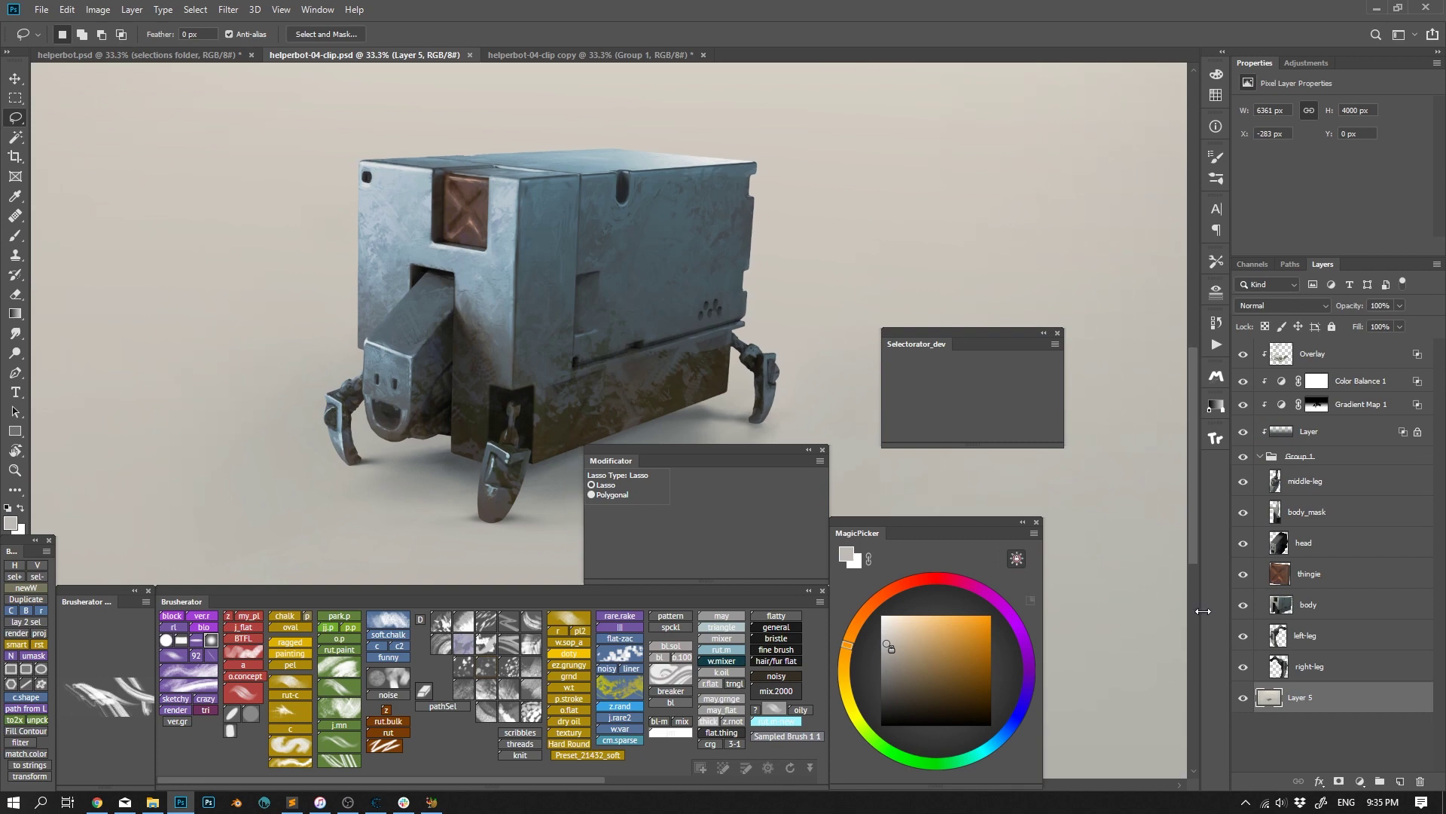
pyautogui.keyDown('ctrl'); pyautogui.click(1278, 637); pyautogui.keyUp('ctrl')
pyautogui.keyDown('ctrl'); pyautogui.click(1278, 607); pyautogui.keyUp('ctrl')
pyautogui.keyDown('ctrl'); pyautogui.click(1279, 577); pyautogui.keyUp('ctrl')
pyautogui.keyDown('ctrl'); pyautogui.click(1279, 549); pyautogui.keyUp('ctrl')
pyautogui.keyDown('ctrl'); pyautogui.click(1275, 517); pyautogui.keyUp('ctrl')
pyautogui.keyDown('ctrl'); pyautogui.click(1274, 490); pyautogui.keyUp('ctrl')
pyautogui.hotkey('ctrl', 'd')
# In the helperbot-04-clip copy document, load the left leg, right leg, middle leg and thing channels as selections in turn and return to the layers
pyautogui.click(588, 55)
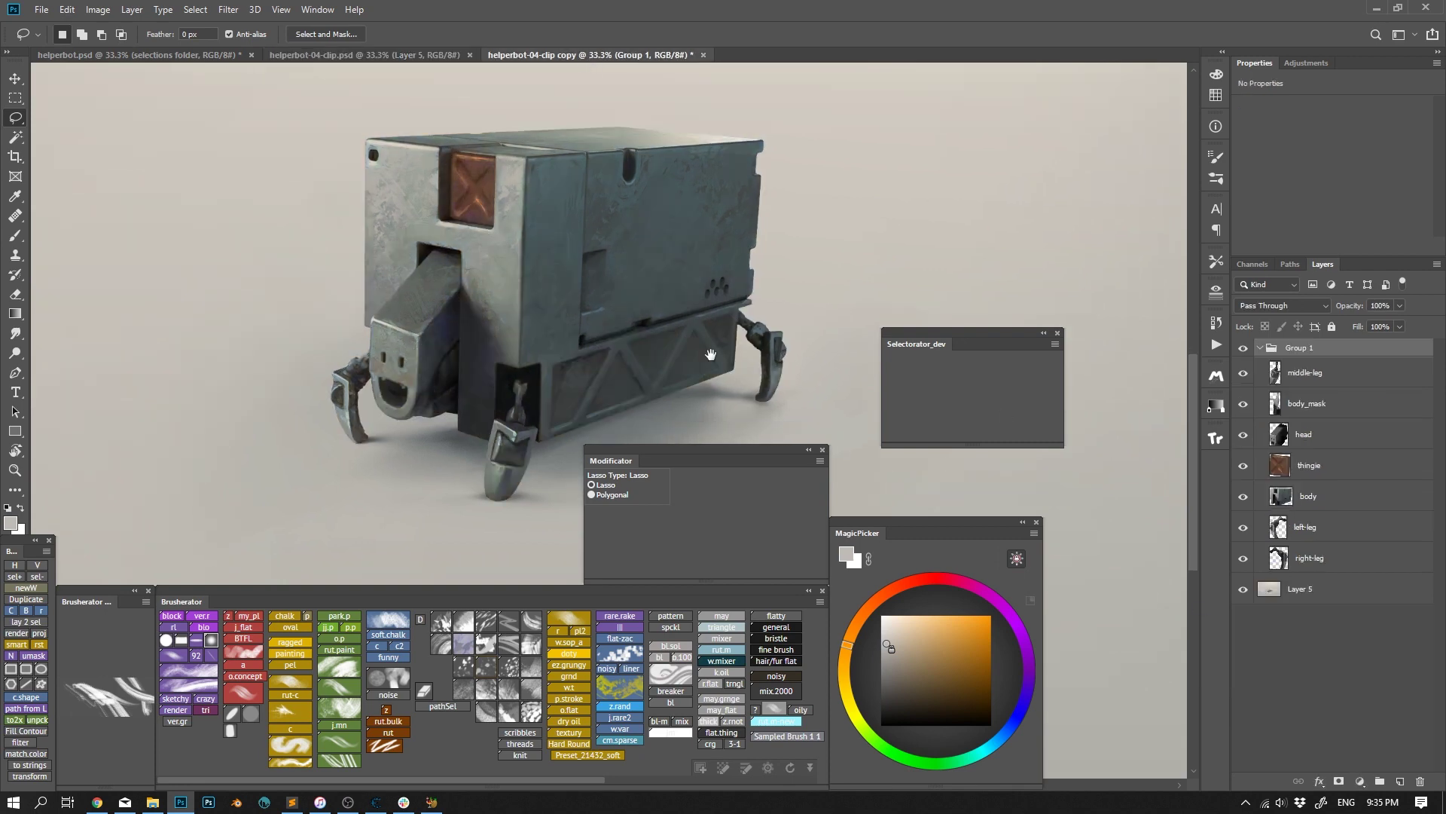
pyautogui.click(1264, 265)
pyautogui.keyDown('ctrl'); pyautogui.click(1273, 423); pyautogui.keyUp('ctrl')
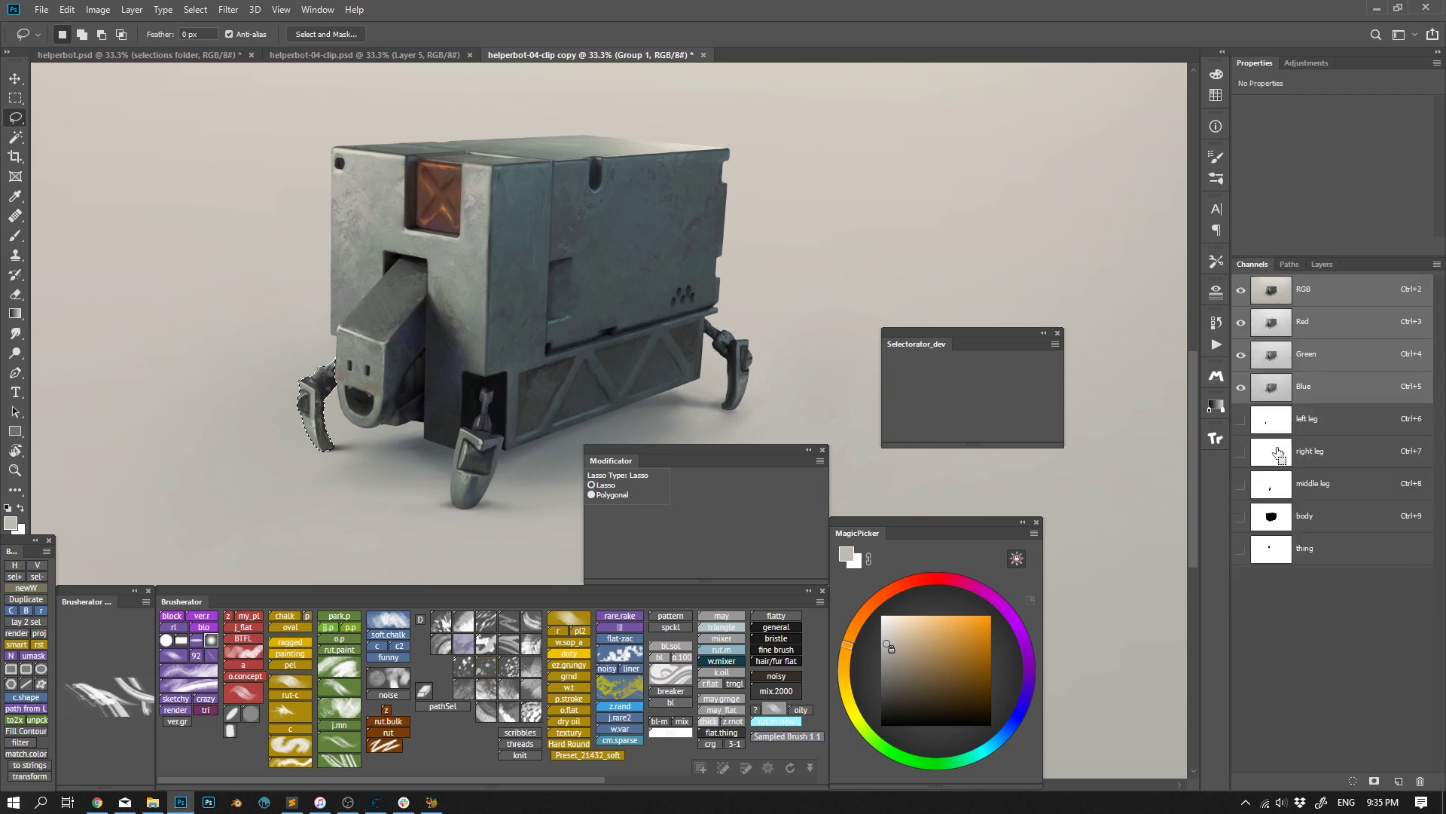
pyautogui.keyDown('ctrl'); pyautogui.click(1277, 455); pyautogui.keyUp('ctrl')
pyautogui.keyDown('ctrl'); pyautogui.click(1277, 490); pyautogui.keyUp('ctrl')
pyautogui.keyDown('ctrl'); pyautogui.click(1275, 549); pyautogui.keyUp('ctrl')
pyautogui.click(1323, 264)
# In helperbot.psd, set Selectorator to look for Labeled Group and give the selections folder a green color label
pyautogui.hotkey('ctrl', 'Tab')
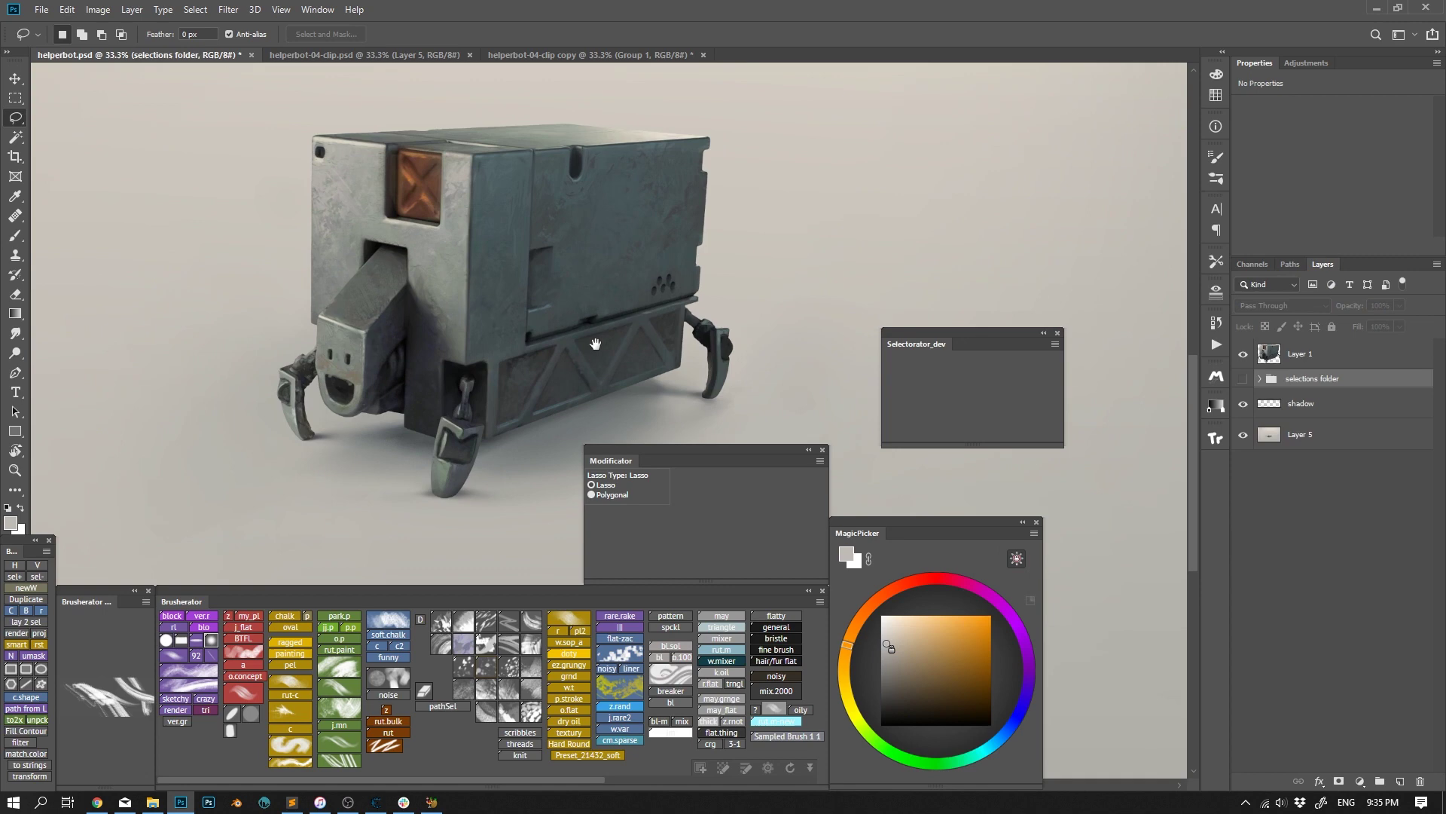
pyautogui.click(1054, 343)
pyautogui.click(1020, 406)
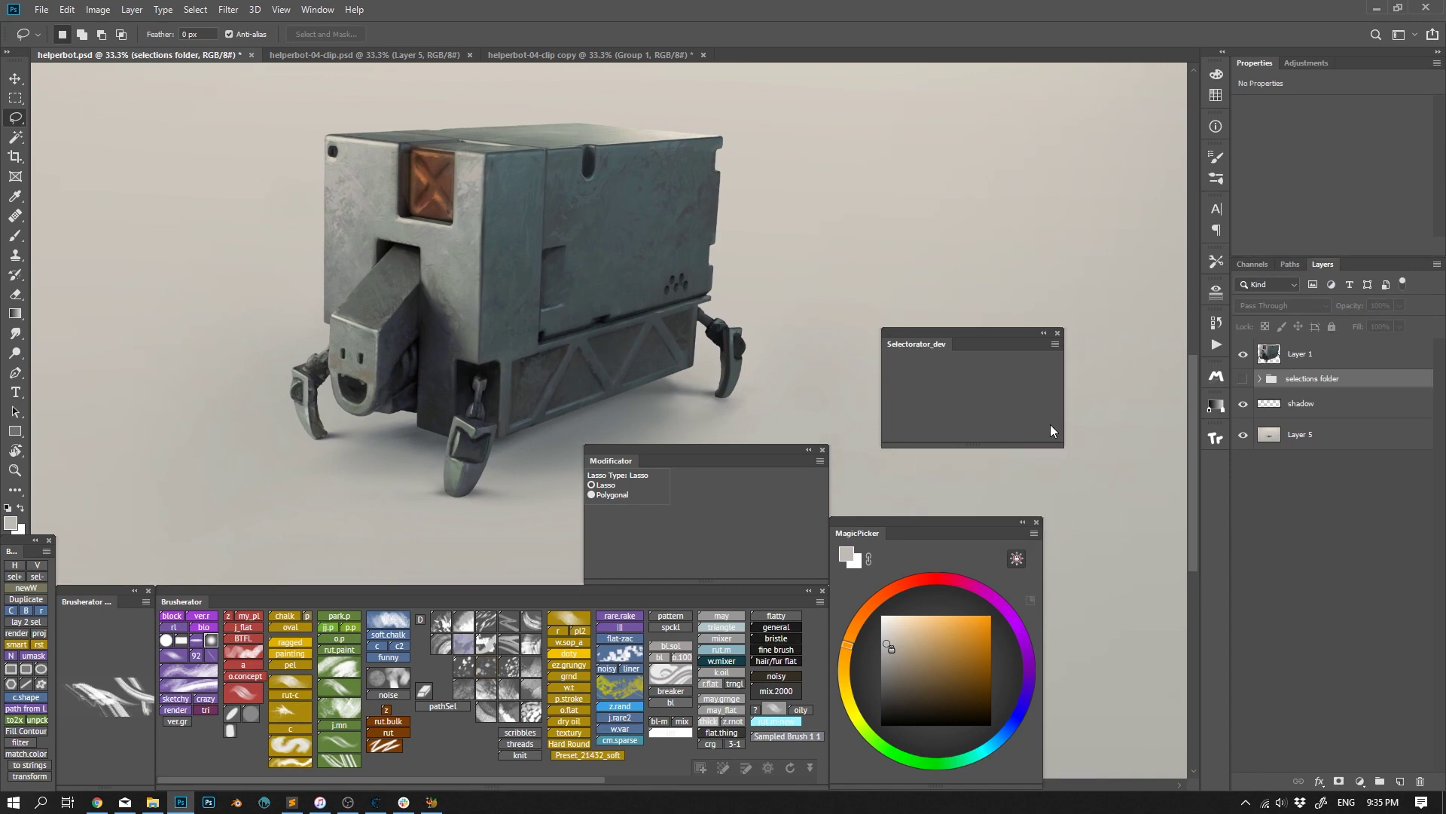
pyautogui.rightClick(1244, 379)
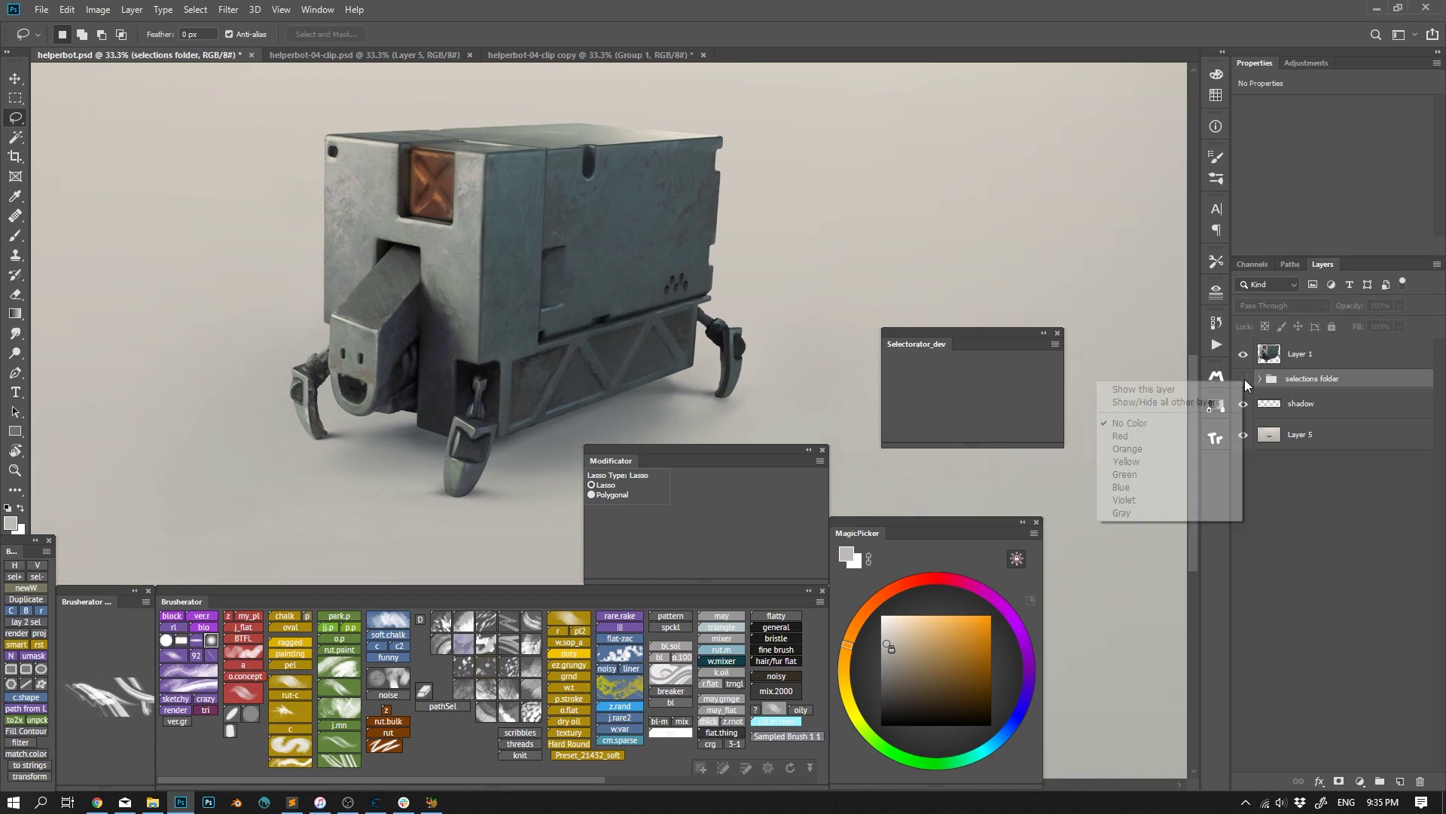
pyautogui.click(1180, 473)
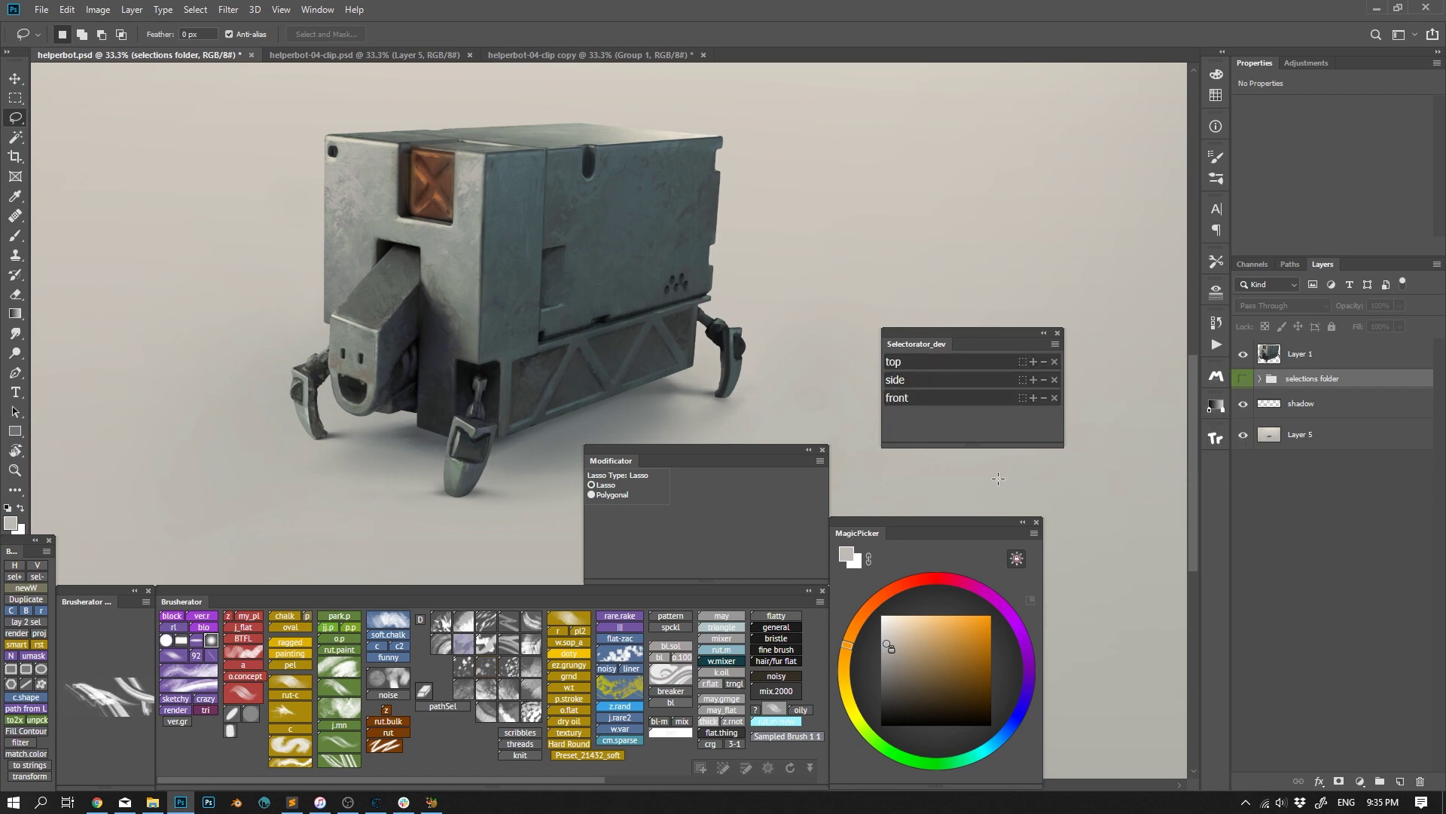
# Load front, side and top as new selections from Selectorator in turn, and deselect
pyautogui.click(1021, 398)
pyautogui.click(1021, 381)
pyautogui.click(1021, 362)
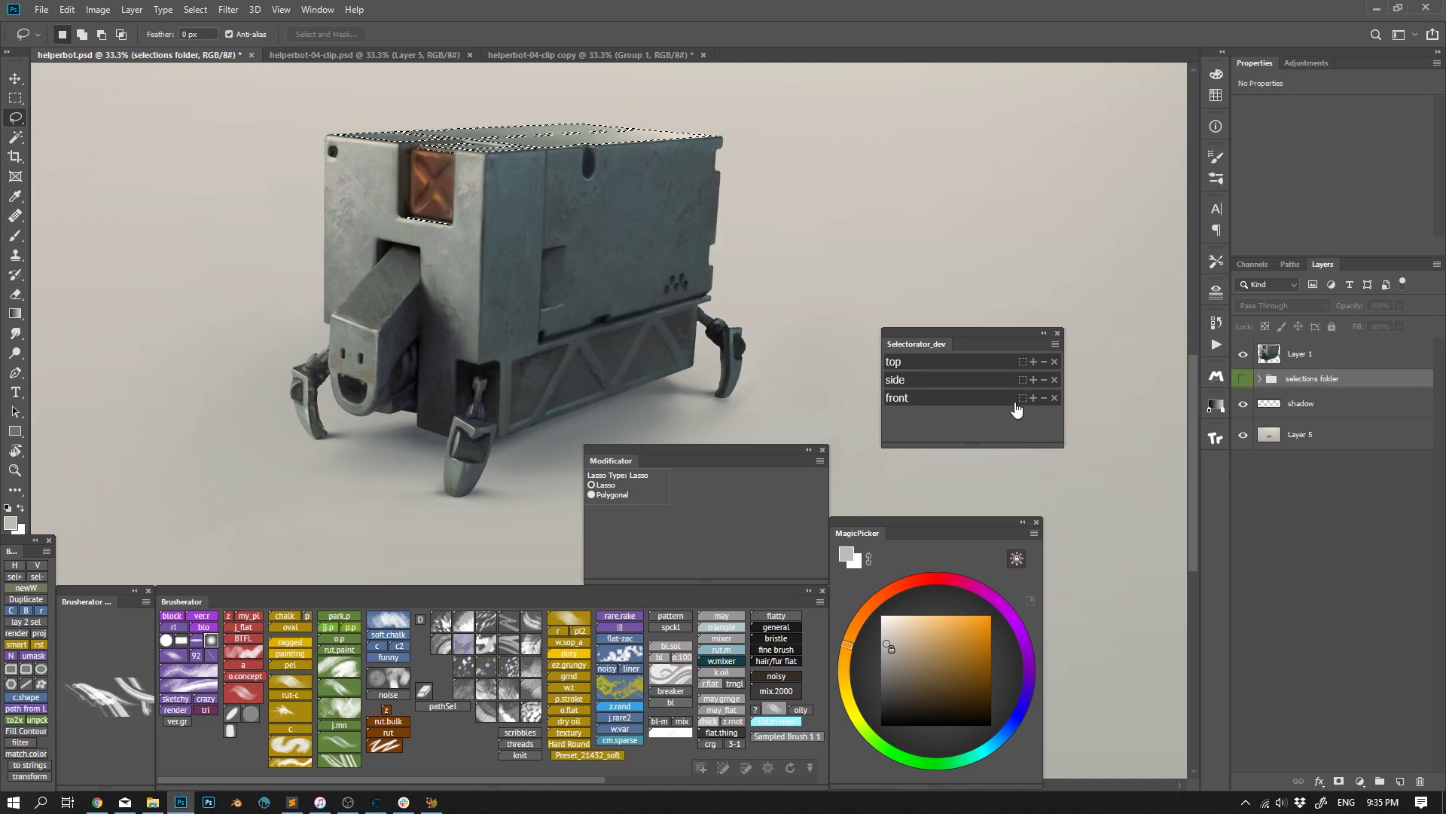
pyautogui.hotkey('ctrl', 'd')
# Turn off Use Icons in Selectorator, load top, add side and front, subtract side, intersect with top and deselect
pyautogui.click(1055, 345)
pyautogui.click(957, 352)
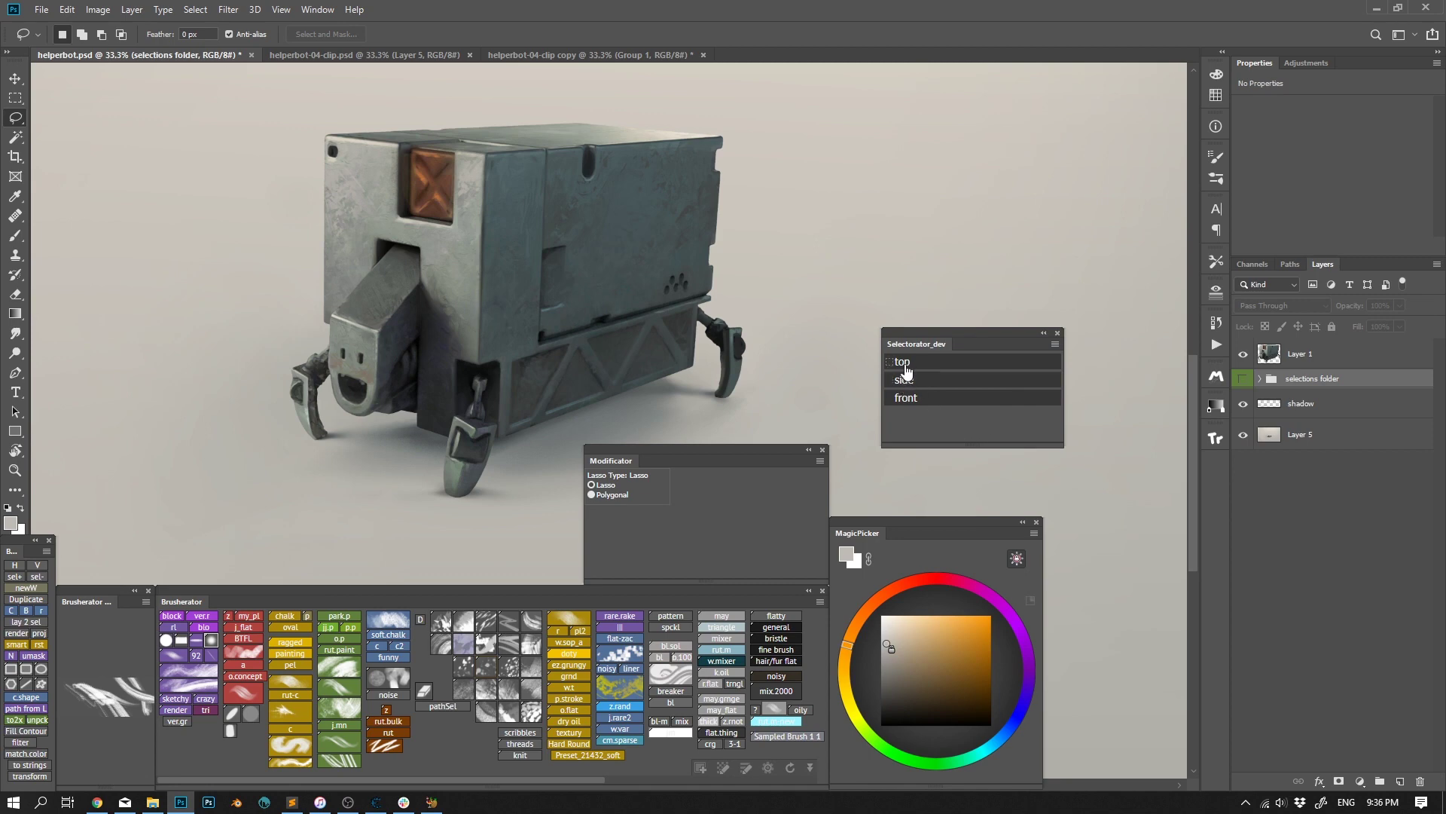
pyautogui.click(905, 364)
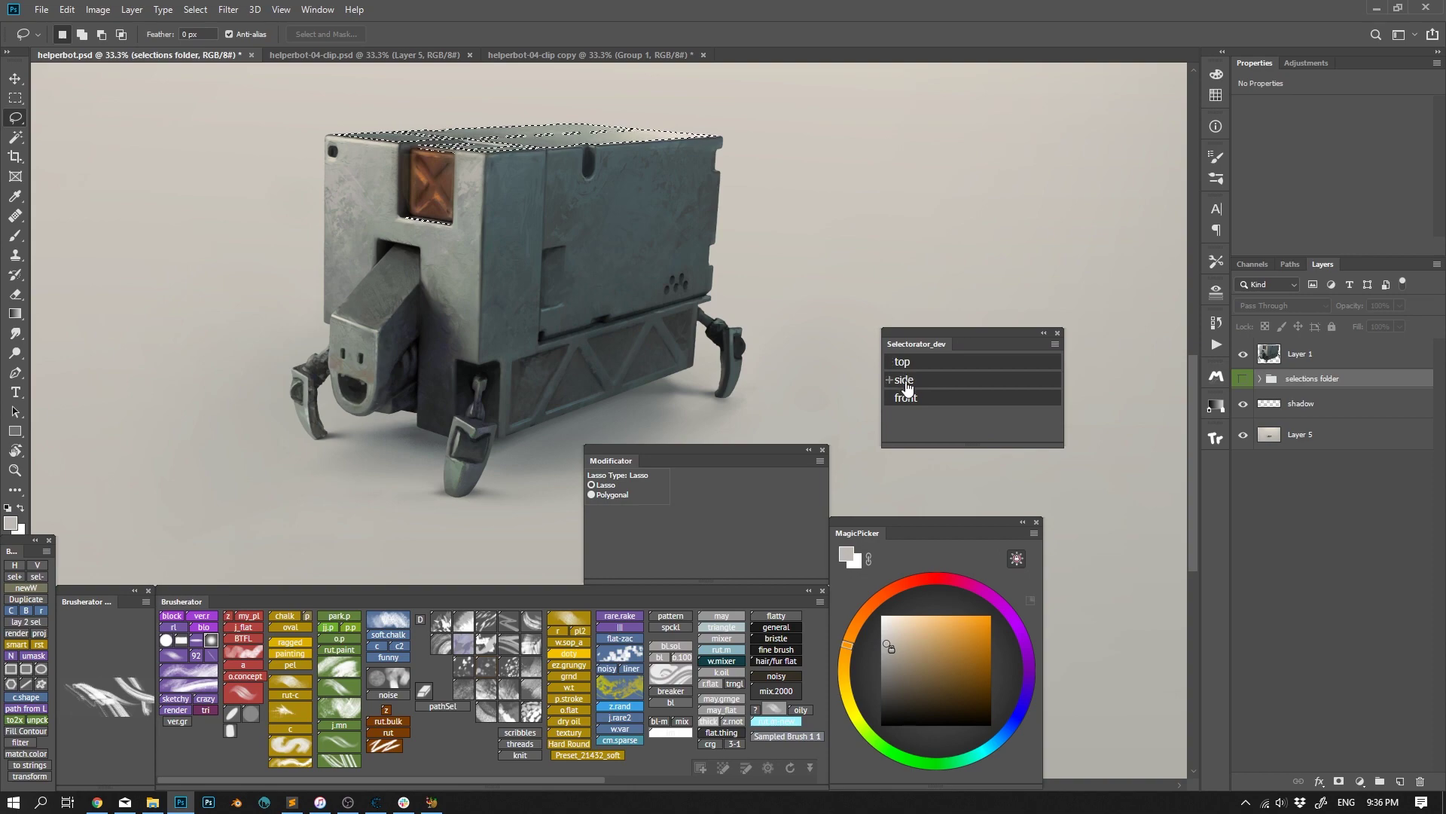
pyautogui.keyDown('shift'); pyautogui.click(905, 382); pyautogui.keyUp('shift')
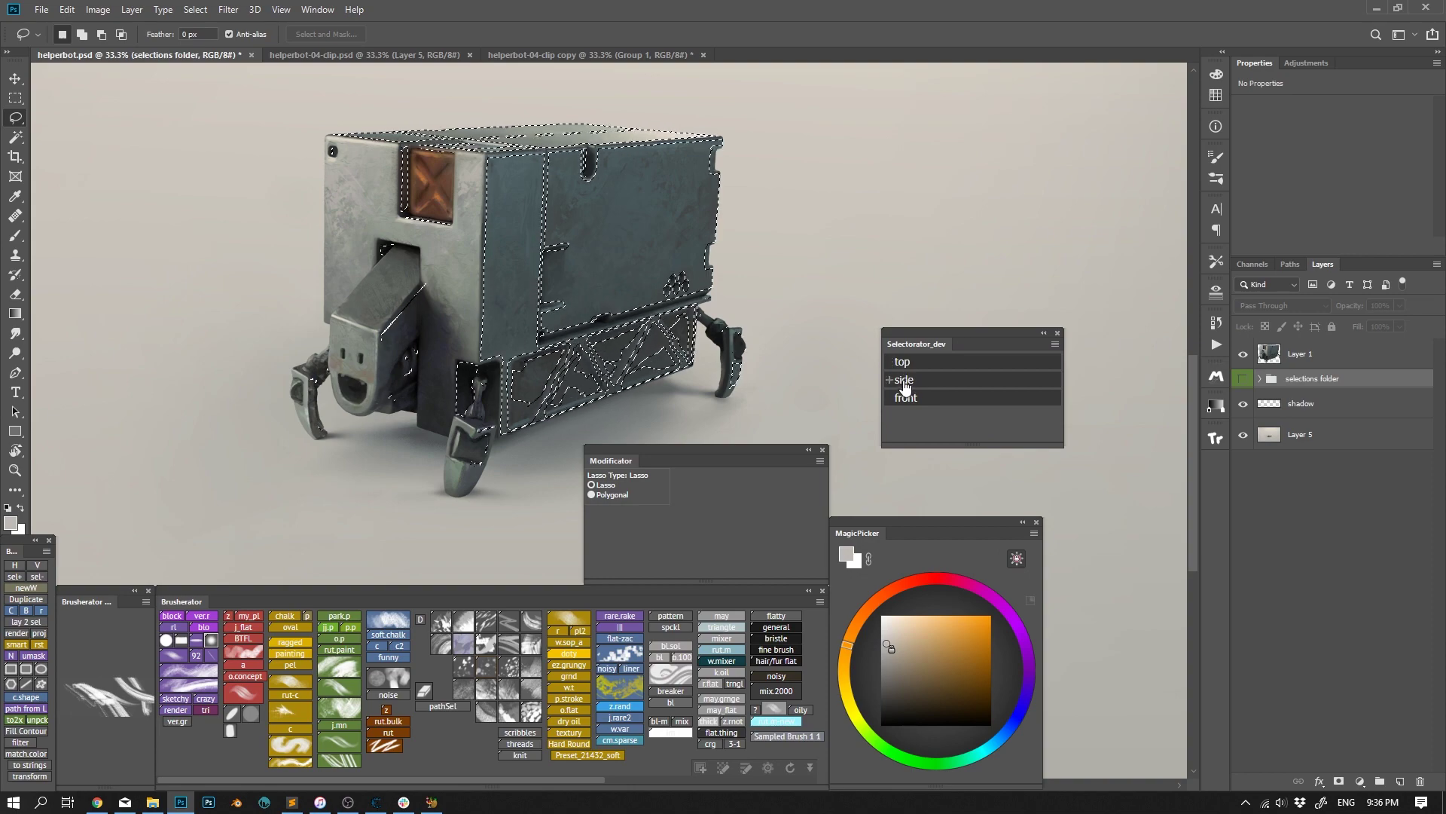
pyautogui.keyDown('shift'); pyautogui.click(907, 401); pyautogui.keyUp('shift')
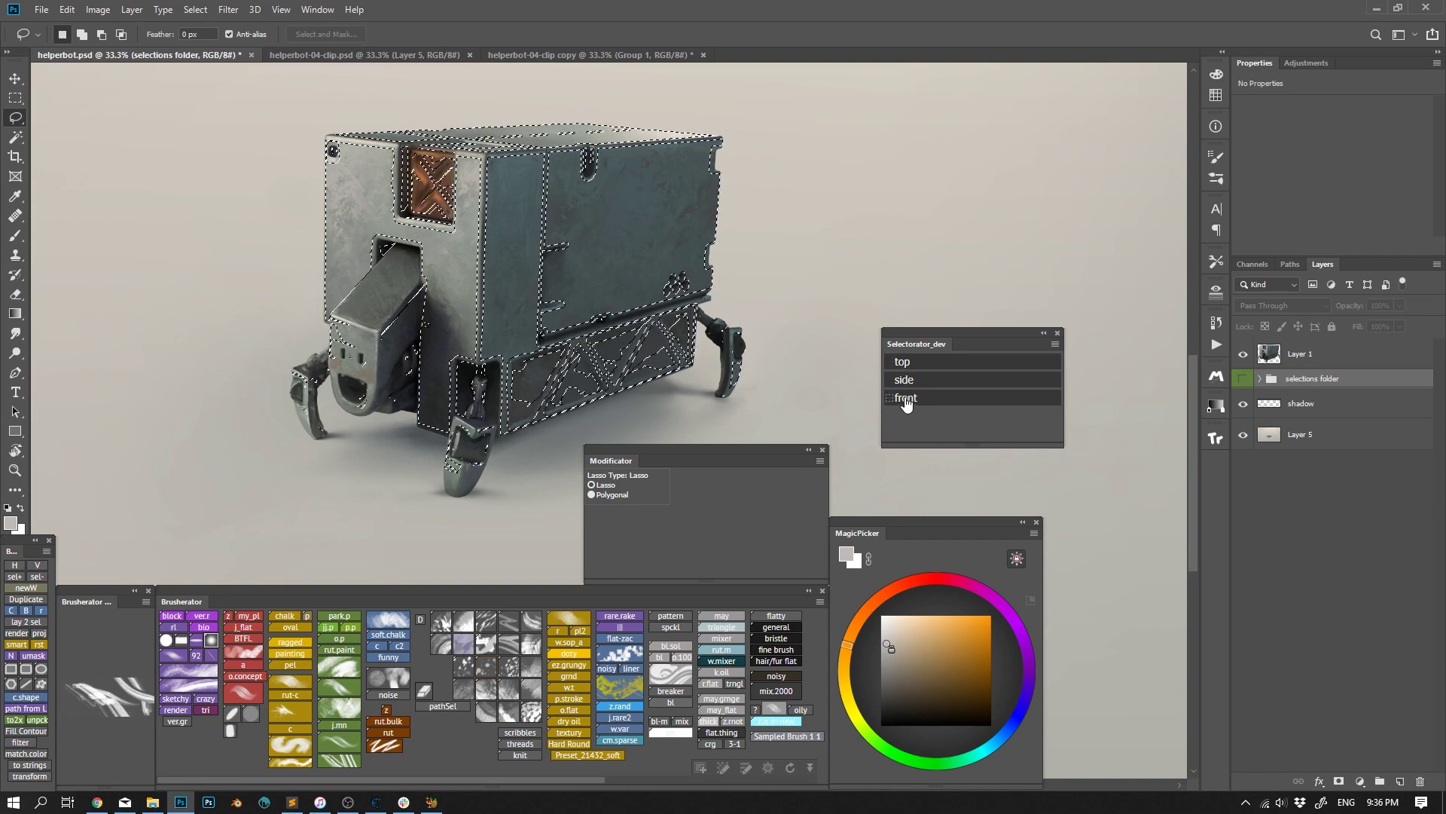
pyautogui.keyDown('alt'); pyautogui.click(907, 383); pyautogui.keyUp('alt')
pyautogui.click(906, 365)
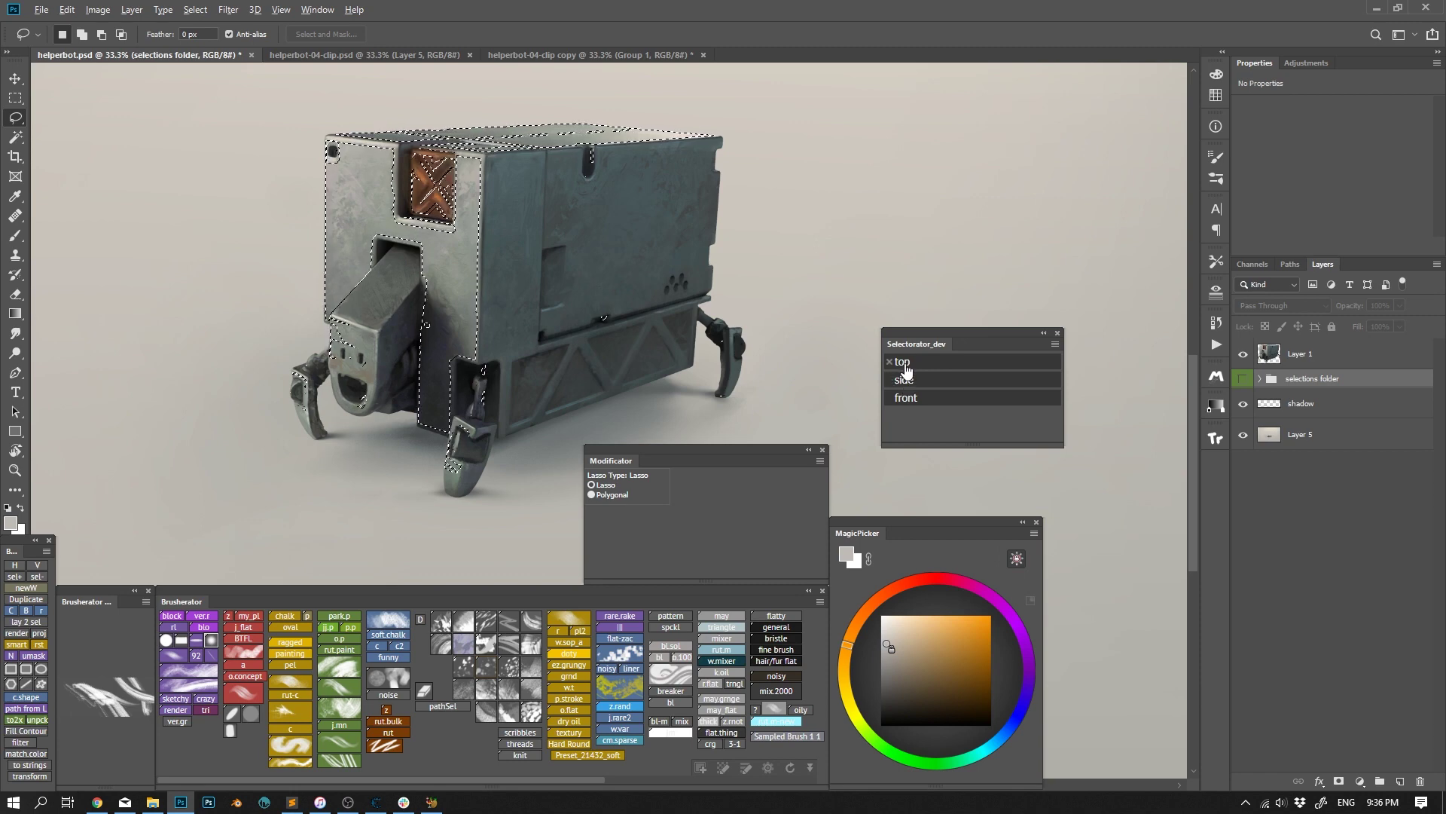
pyautogui.hotkey('ctrl', 'd')
# Create a layer in the selections folder, fill a lassoed oval over the body's rear edge, and name the layer oval
pyautogui.hotkey('ctrl', 'shift', 'alt', 'n')
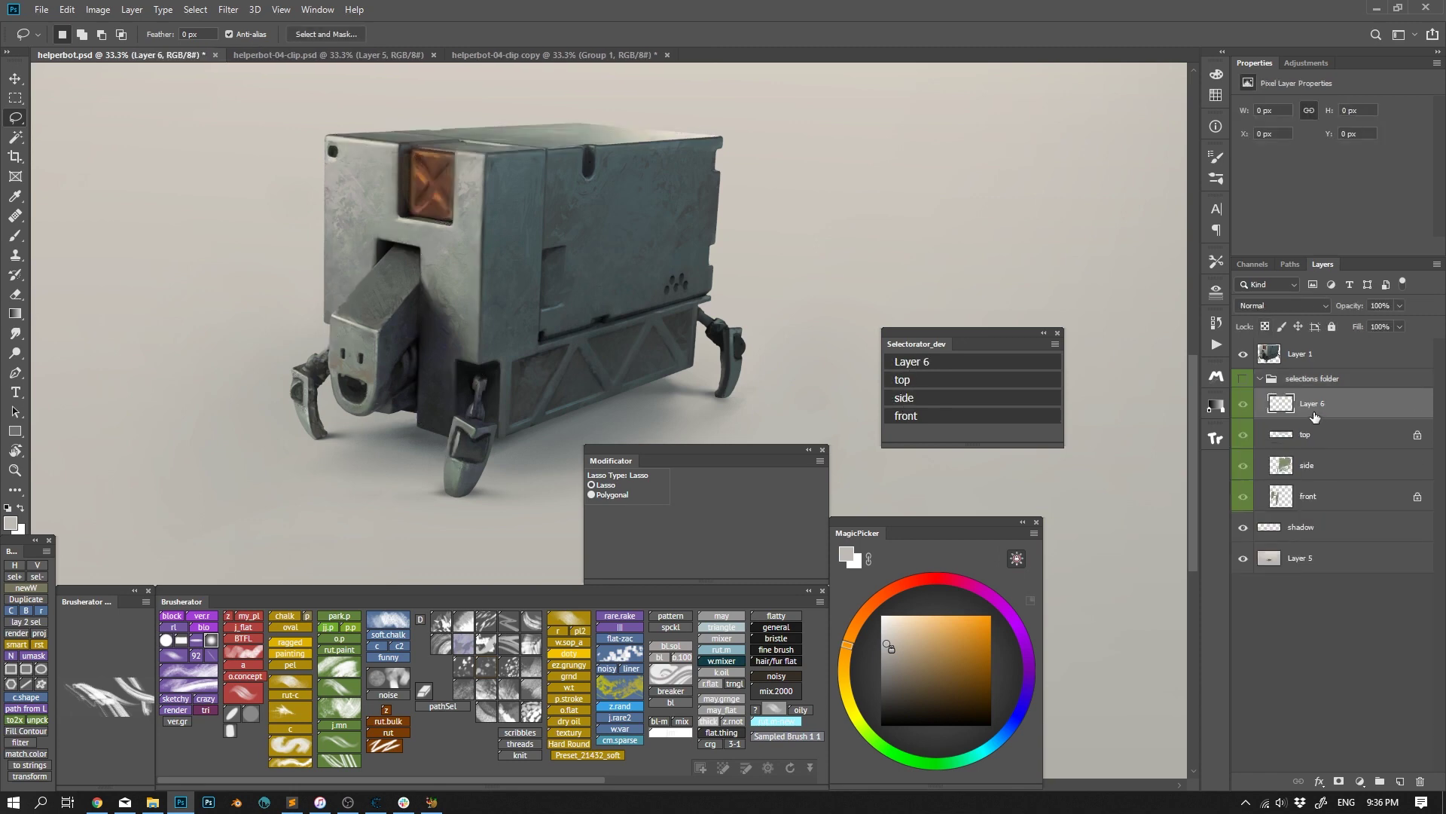
pyautogui.moveTo(718, 224); pyautogui.dragTo(722, 227)
pyautogui.hotkey('alt', 'BackSpace')
pyautogui.hotkey('ctrl', 'd')
pyautogui.doubleClick(1314, 403)
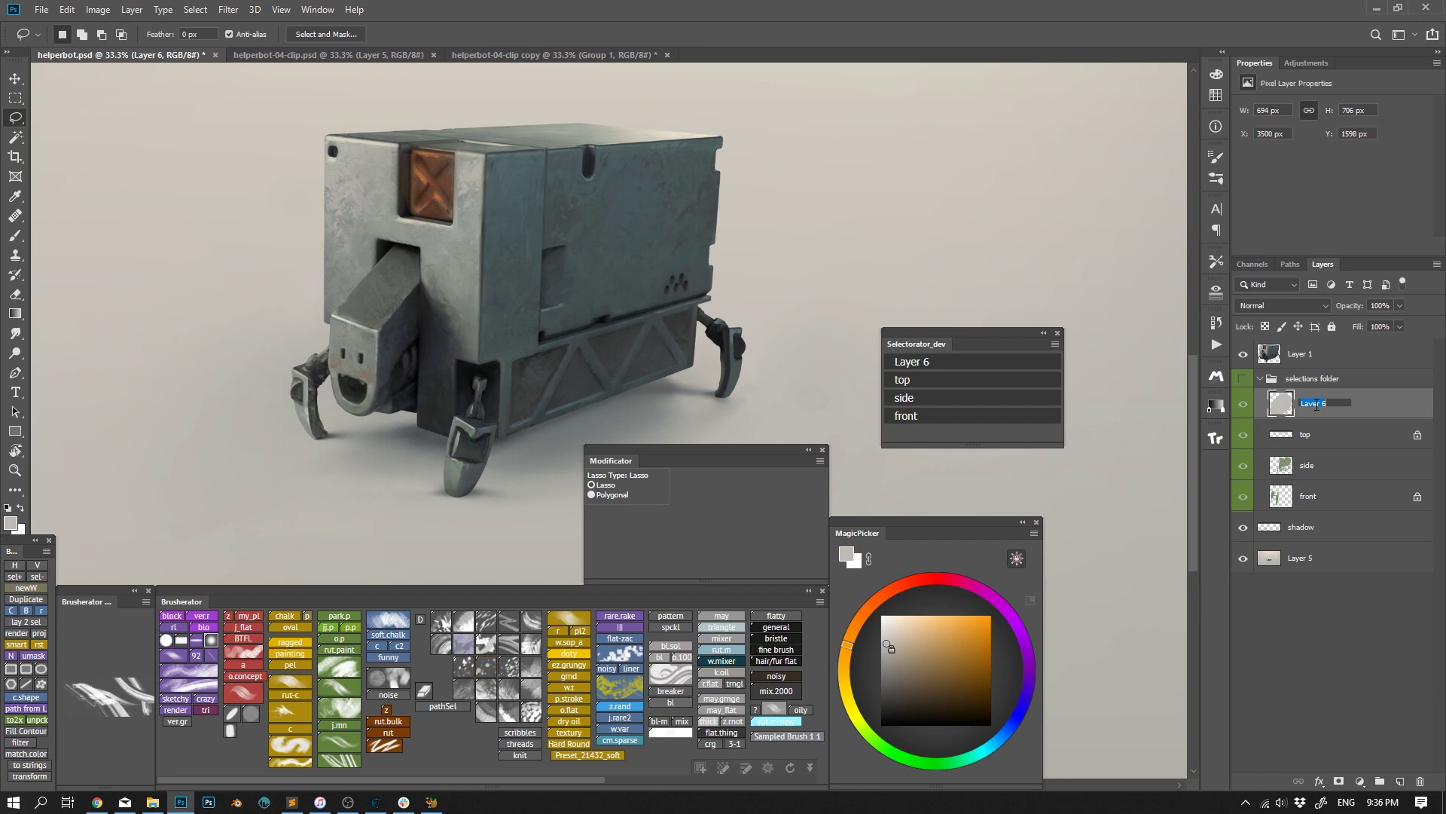
pyautogui.press('Return')
# Load oval from Selectorator, intersect it with side, and add a new layer above Layer 1 with the selections folder collapsed
pyautogui.click(905, 363)
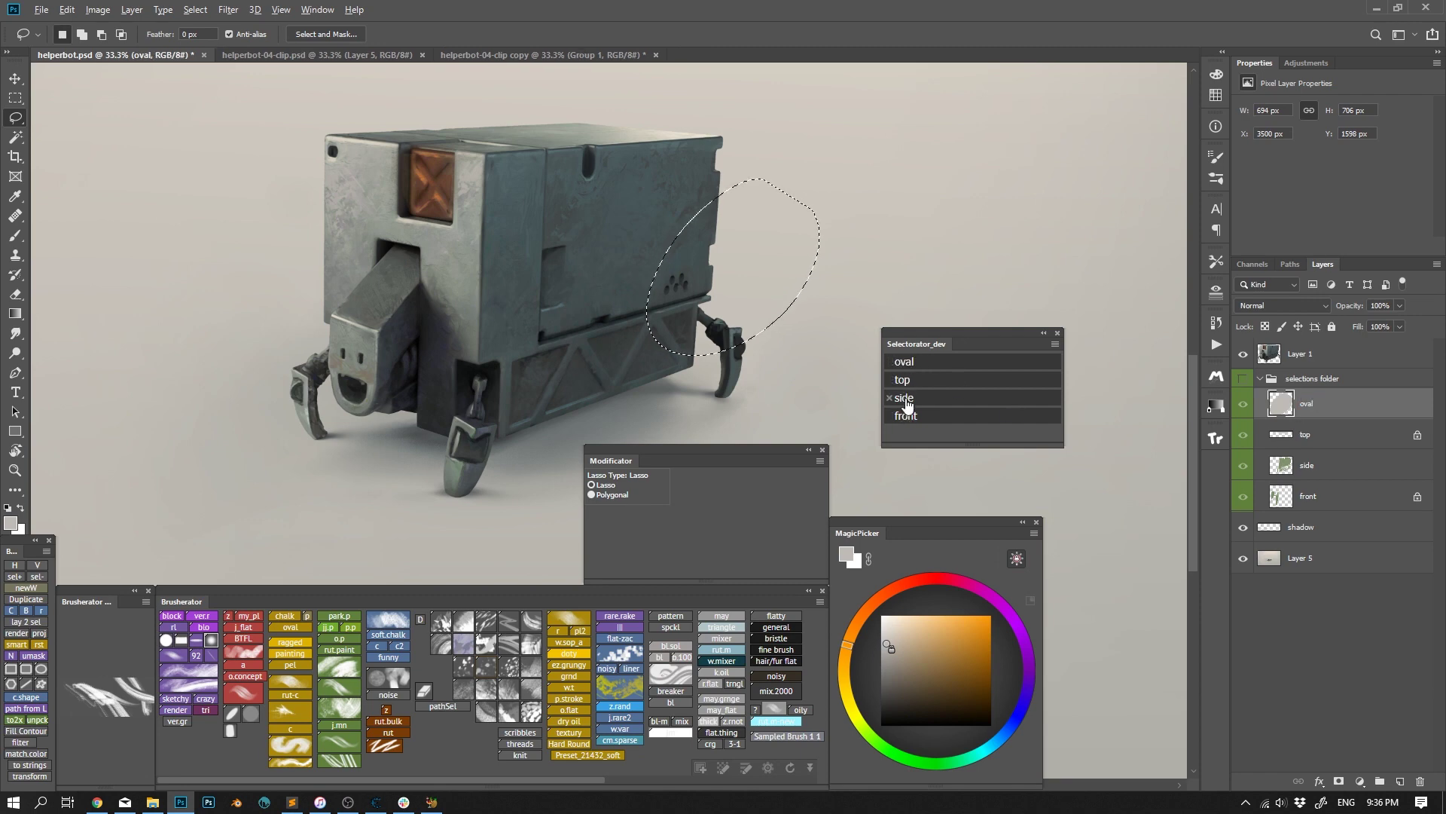
pyautogui.keyDown('alt'); pyautogui.keyDown('shift'); pyautogui.click(905, 398); pyautogui.keyUp('shift'); pyautogui.keyUp('alt')
pyautogui.click(1307, 354)
pyautogui.hotkey('ctrl', 'shift', 'alt', 'n')
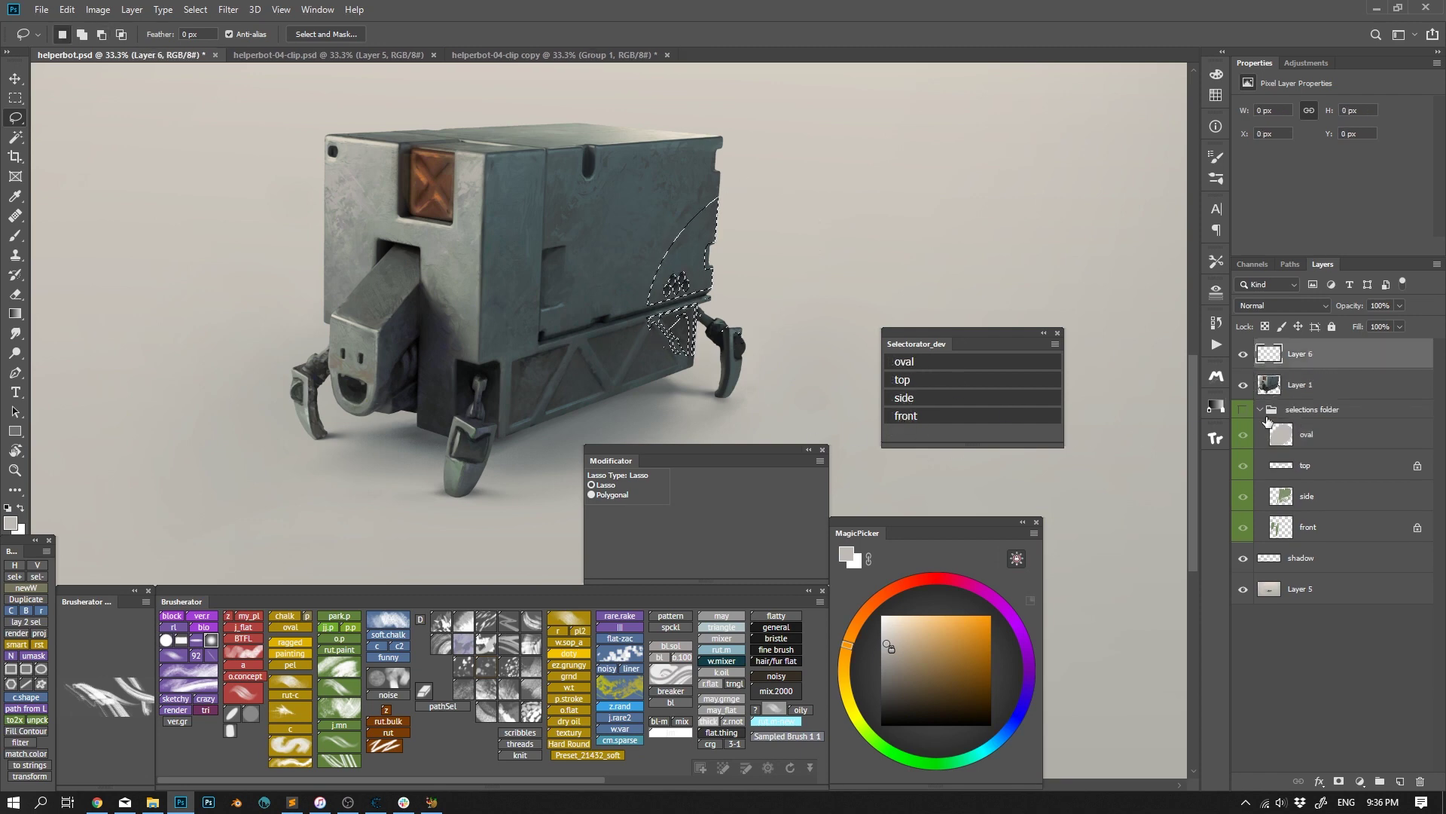
pyautogui.click(1260, 409)
# Try a brush stroke on the new layer inside the intersected selection, undo it and deselect
pyautogui.press('b')
pyautogui.moveTo(735, 179)
pyautogui.mouseDown()
pyautogui.moveTo(775, 205)
pyautogui.moveTo(753, 287)
pyautogui.mouseUp()
pyautogui.hotkey('ctrl', 'z')
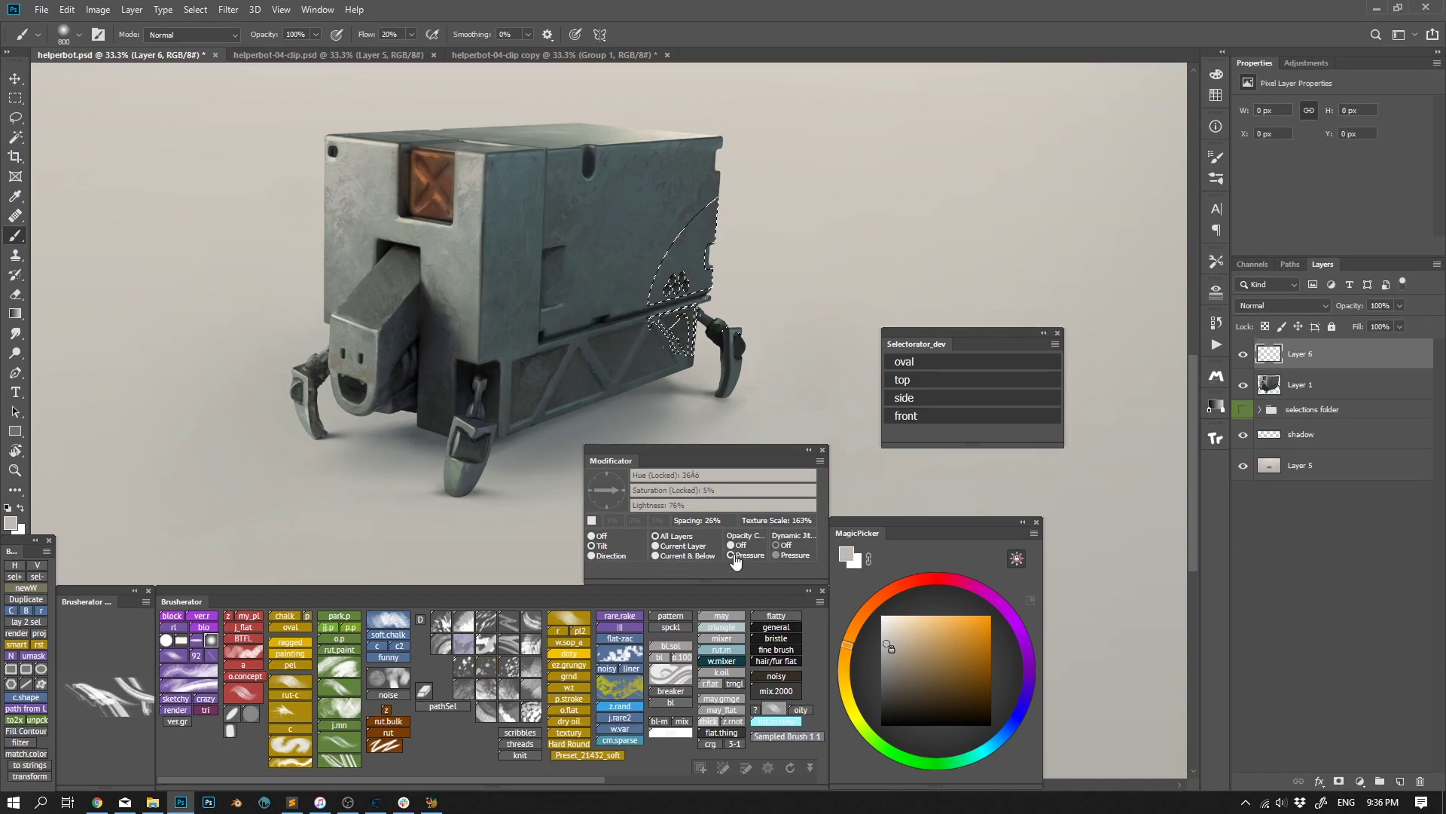
pyautogui.hotkey('ctrl', 'd')
pyautogui.moveTo(859, 354); pyautogui.dragTo(784, 291)
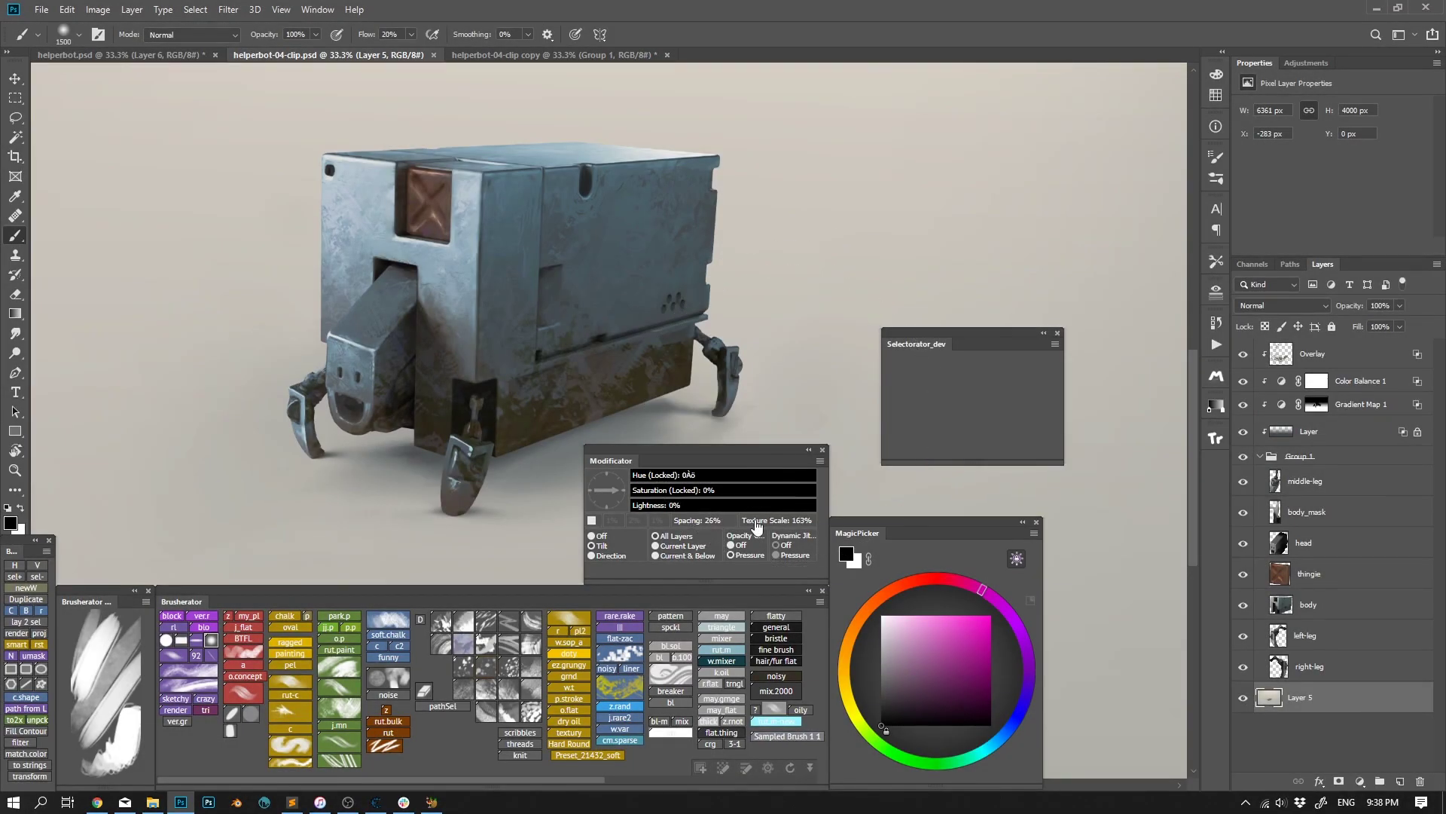
# In helperbot-04-clip.psd, give the right-leg, left-leg, body, head and middle-leg layers a green color label
pyautogui.click(1288, 666)
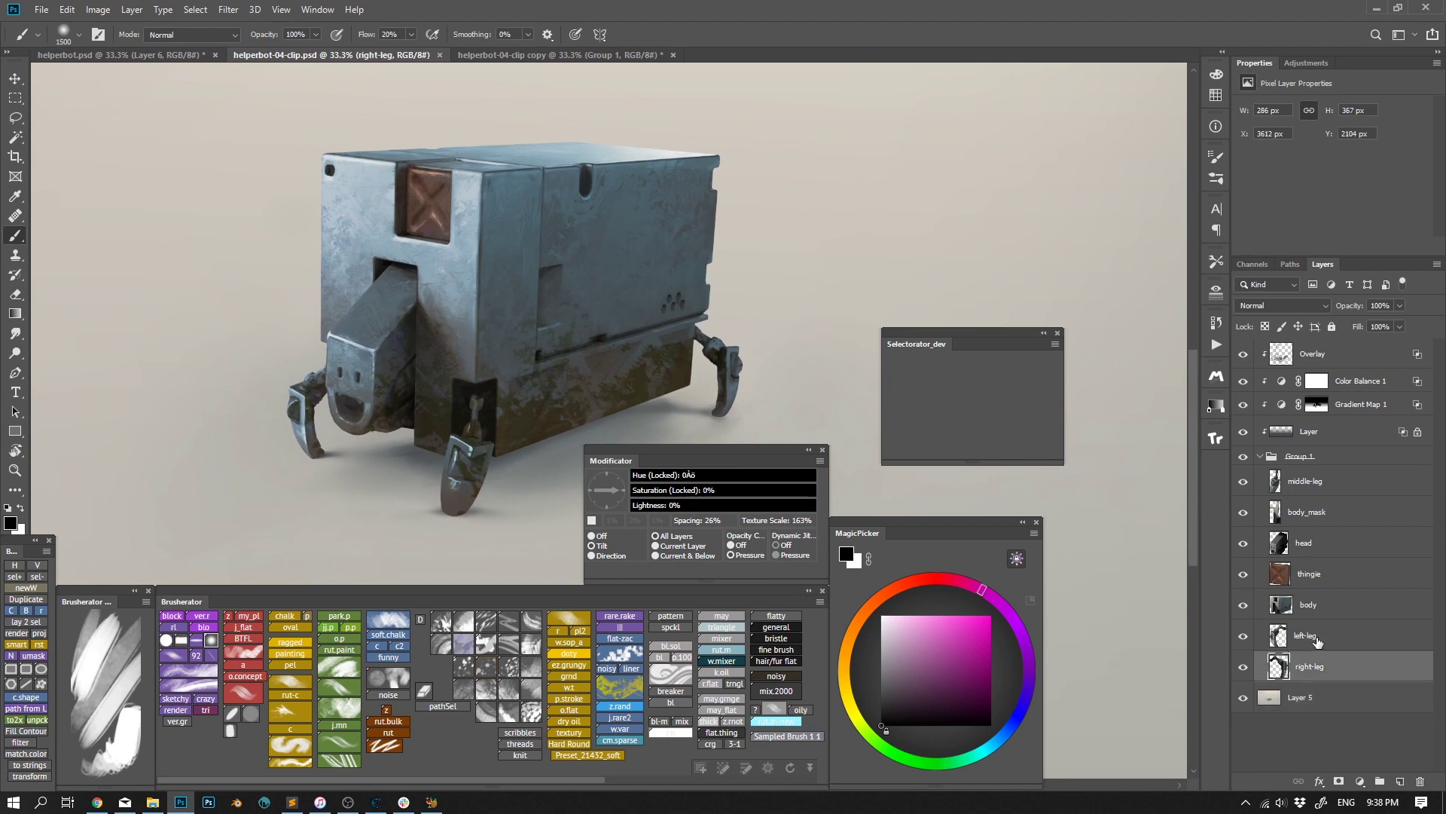
pyautogui.keyDown('shift'); pyautogui.click(1315, 637); pyautogui.keyUp('shift')
pyautogui.keyDown('ctrl'); pyautogui.click(1320, 607); pyautogui.keyUp('ctrl')
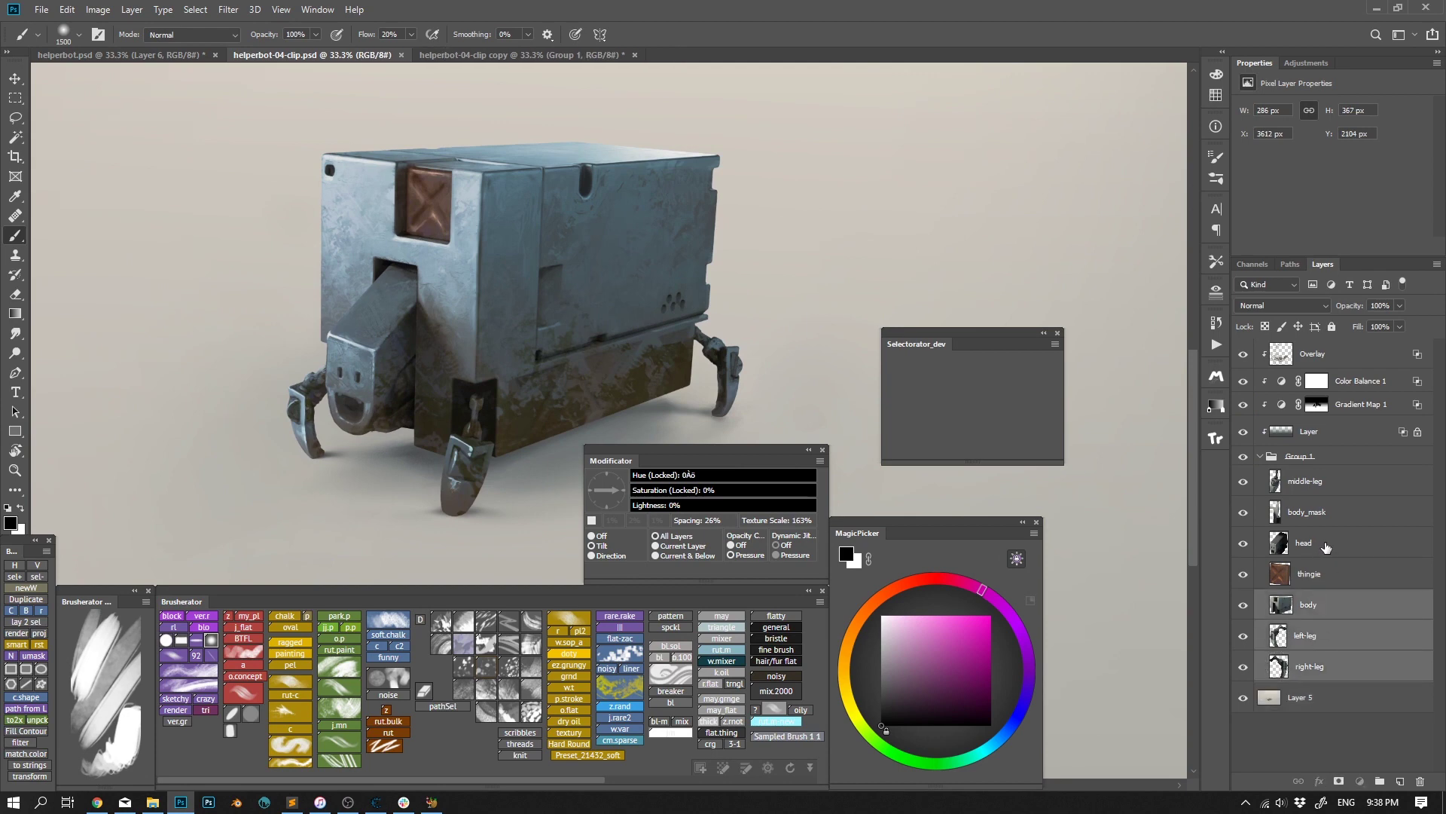
pyautogui.keyDown('ctrl'); pyautogui.click(1320, 548); pyautogui.keyUp('ctrl')
pyautogui.keyDown('ctrl'); pyautogui.click(1324, 483); pyautogui.keyUp('ctrl')
pyautogui.rightClick(1244, 482)
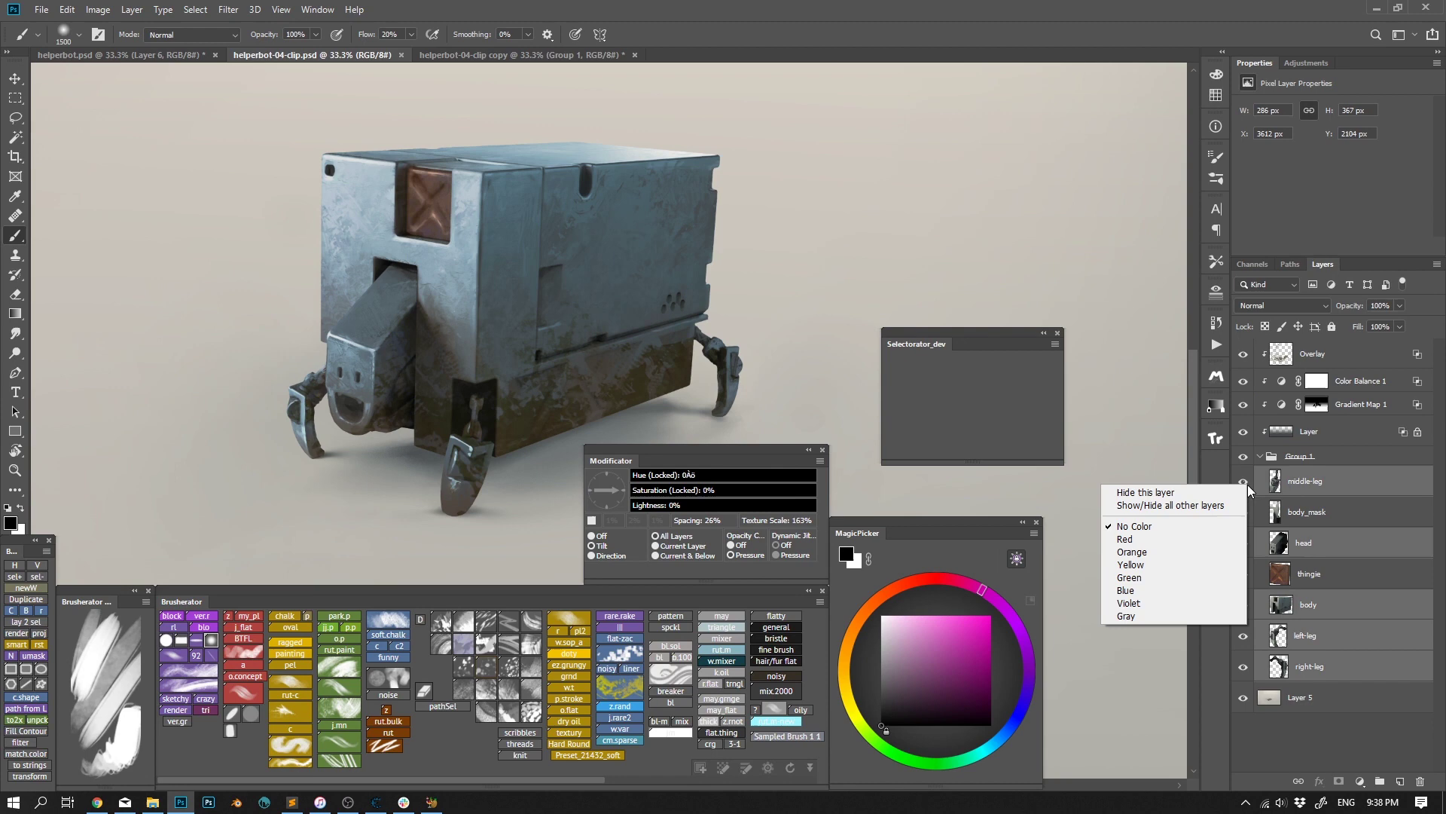
pyautogui.click(1187, 579)
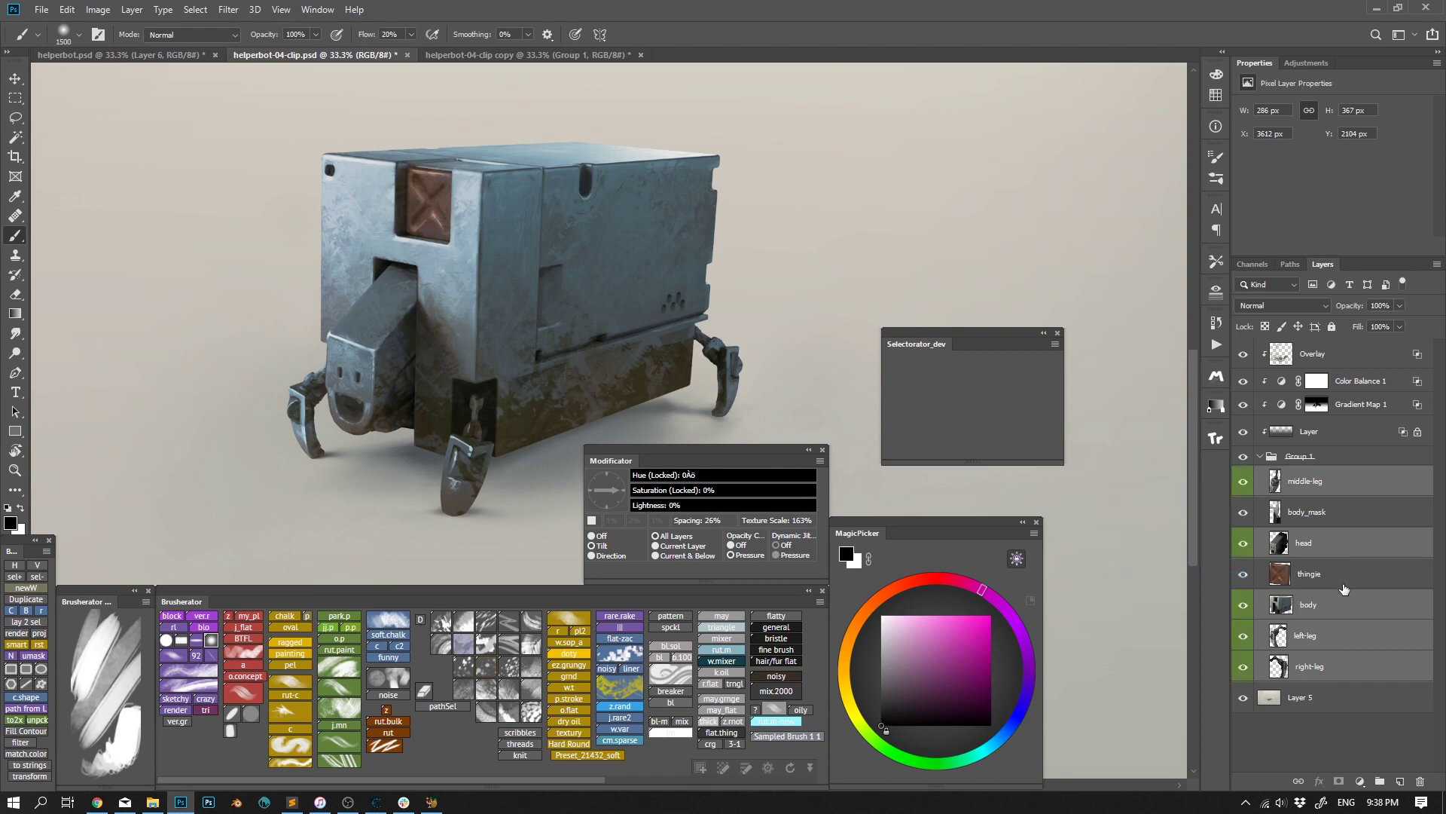
# Set Selectorator to look for Labeled Layers, load middle-leg and head as selections in turn, and deselect
pyautogui.click(1317, 486)
pyautogui.click(1054, 345)
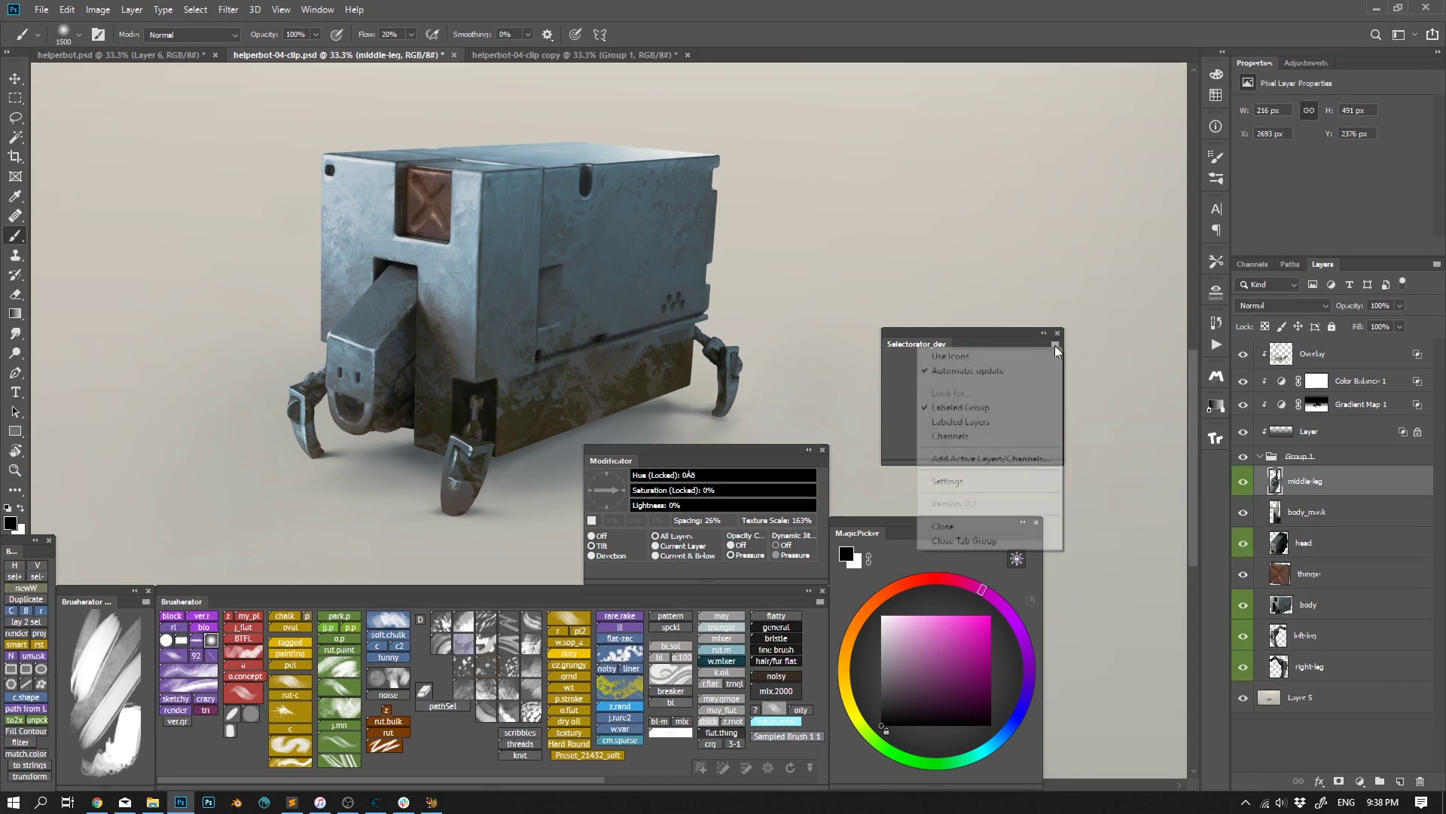
pyautogui.click(1000, 423)
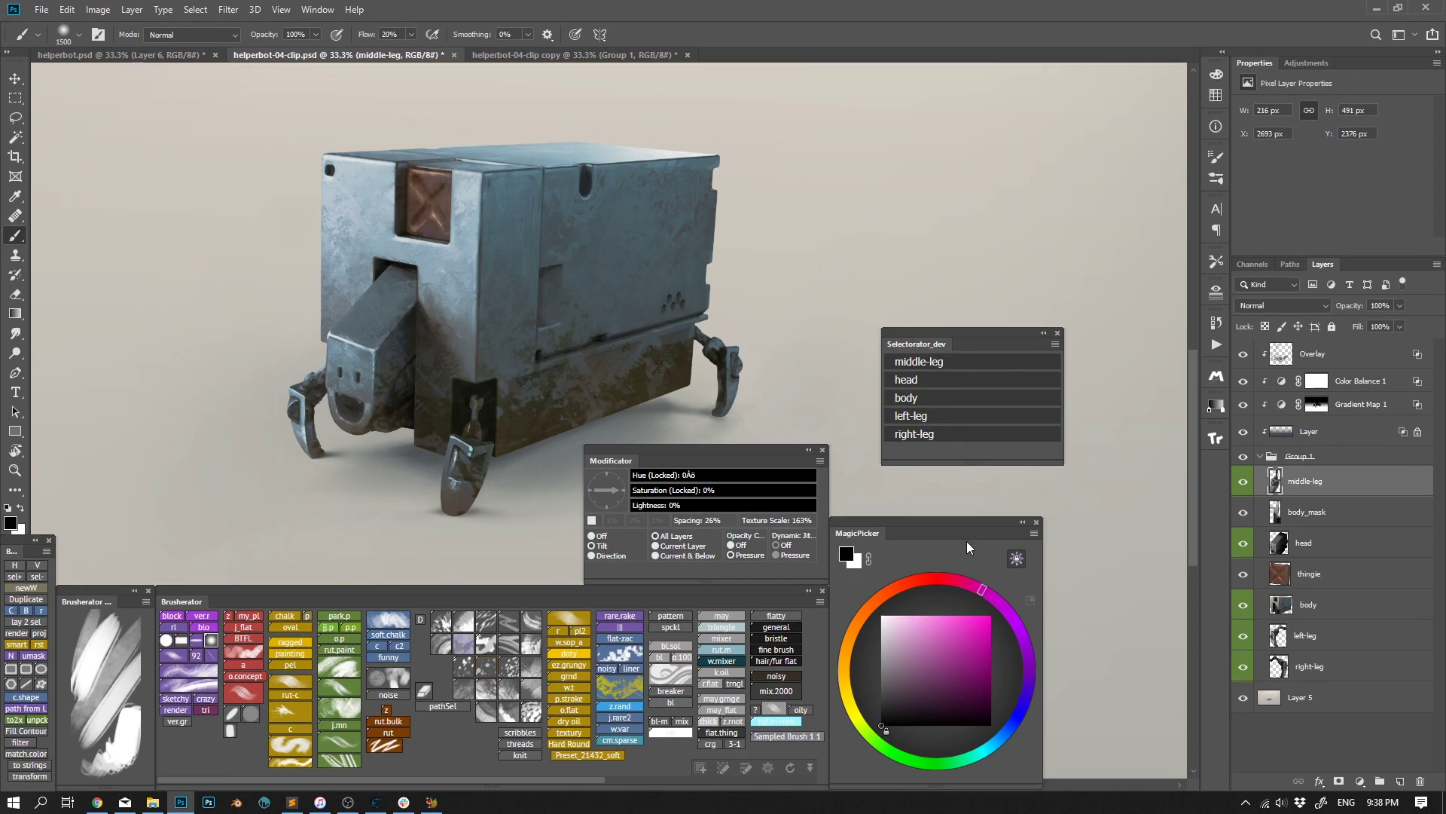
pyautogui.click(915, 363)
pyautogui.click(911, 382)
pyautogui.hotkey('ctrl', 'd')
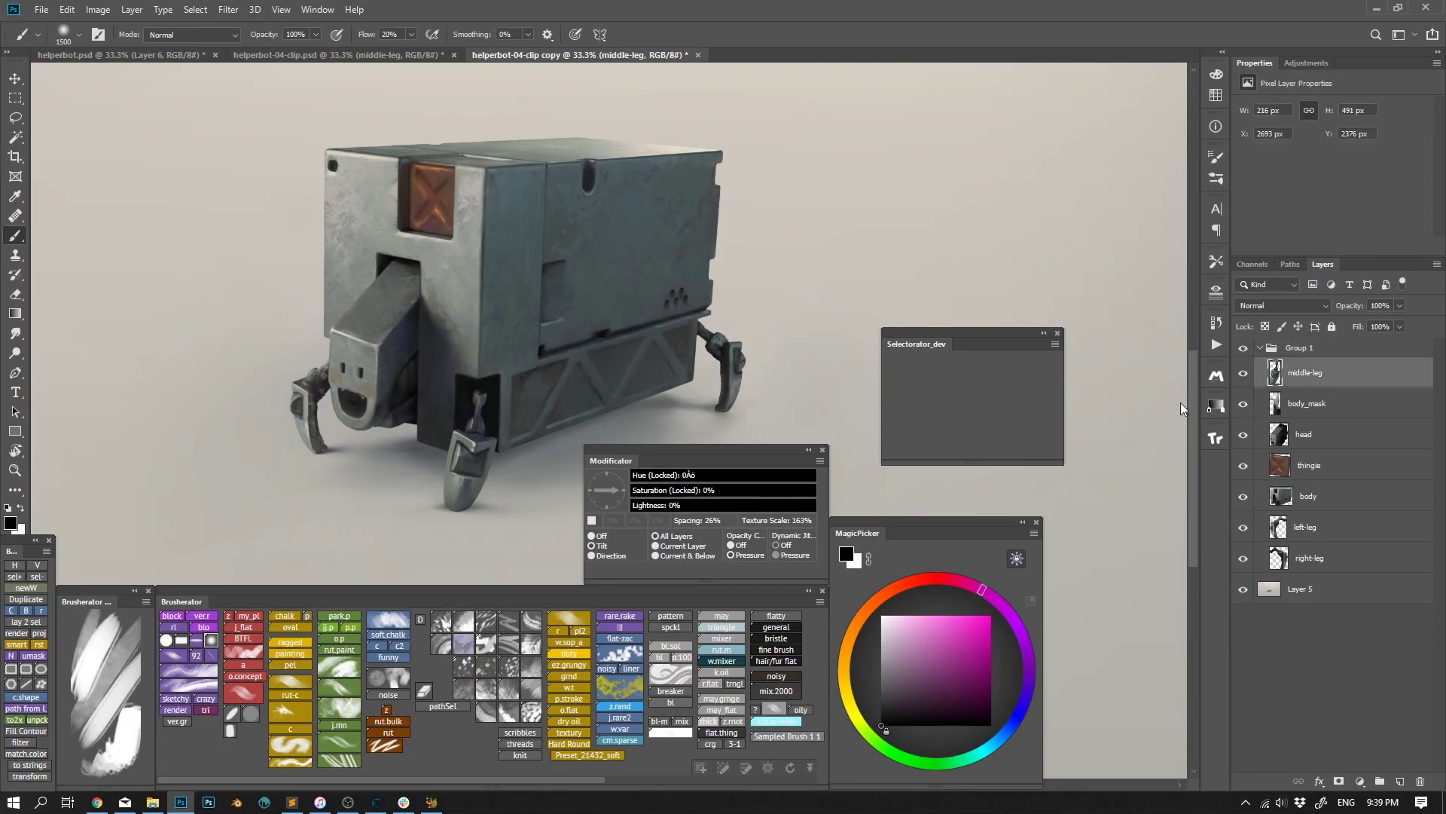
# In the helperbot-04-clip copy document, set Selectorator to look for Channels and save its items size as Smaller
pyautogui.click(1055, 345)
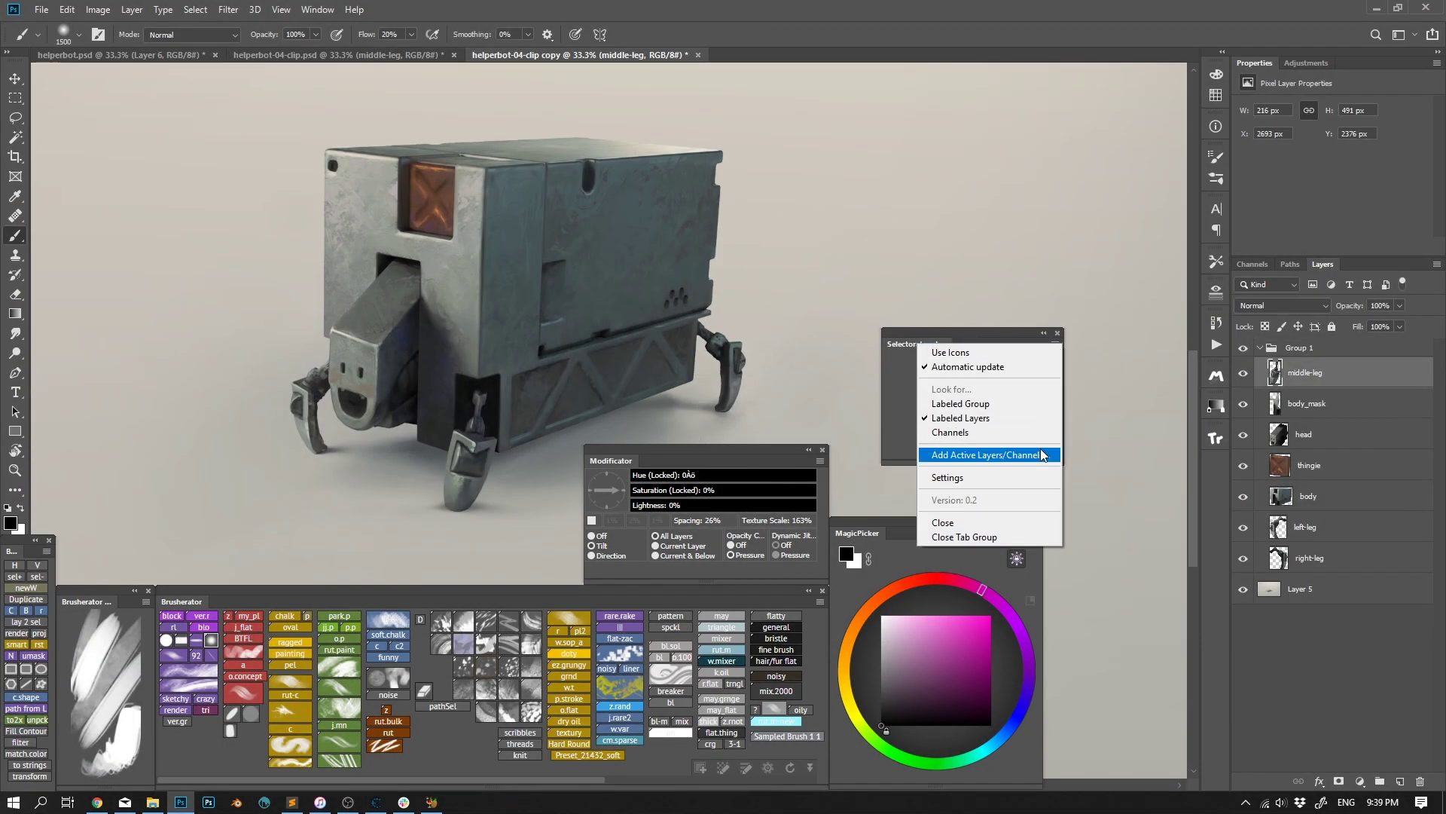
pyautogui.click(991, 455)
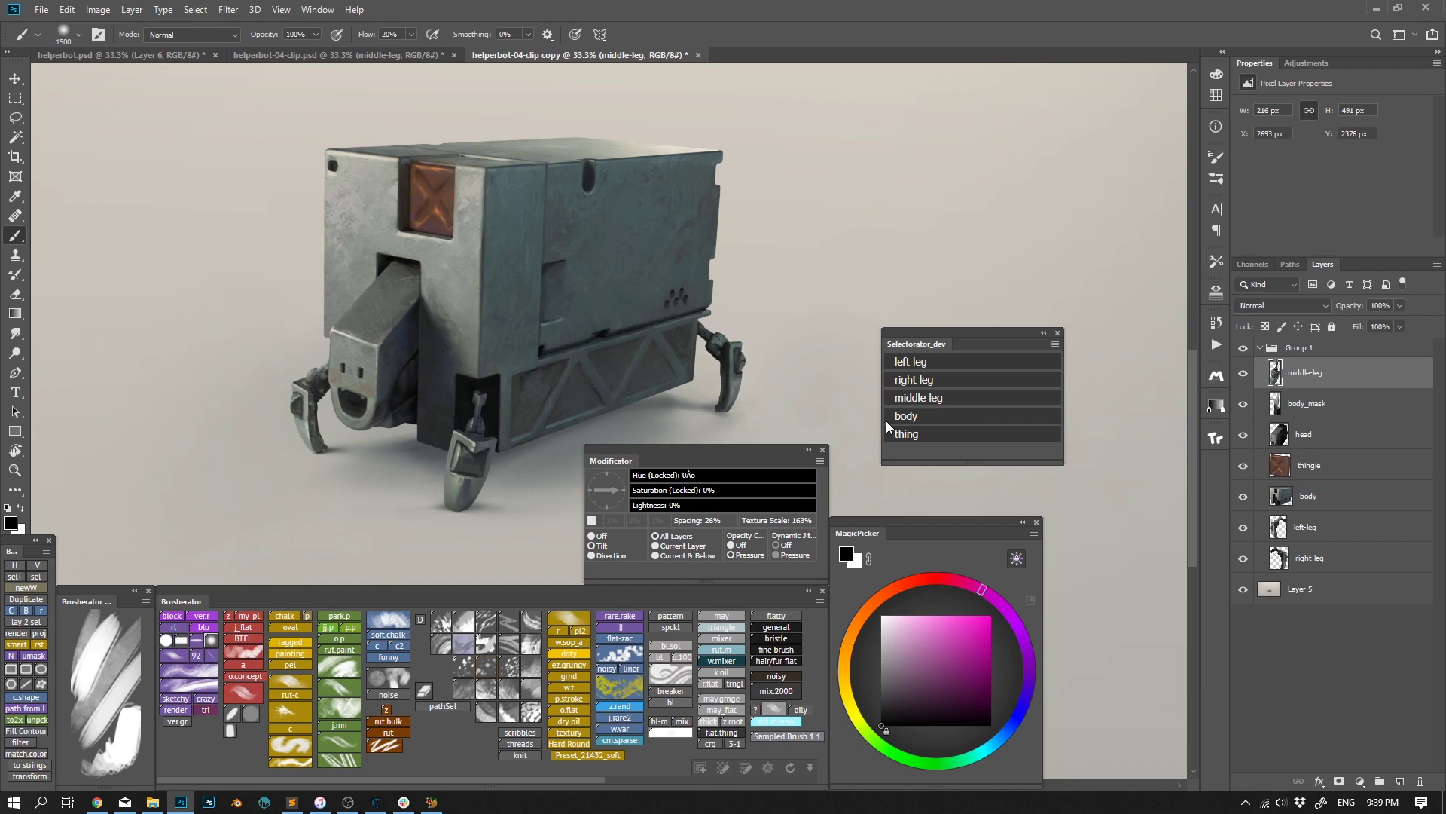
pyautogui.click(1055, 344)
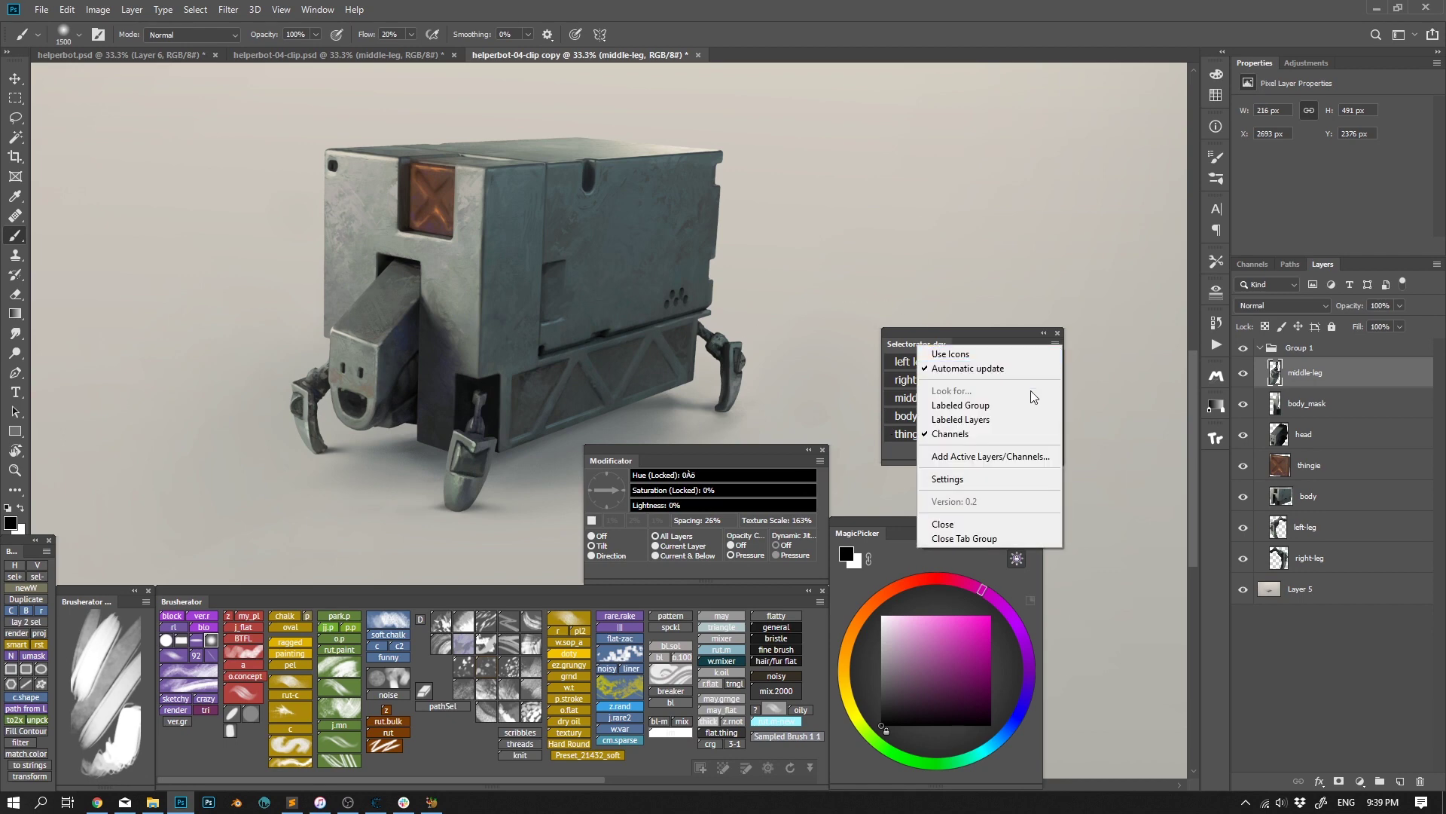
pyautogui.click(1018, 482)
pyautogui.click(639, 348)
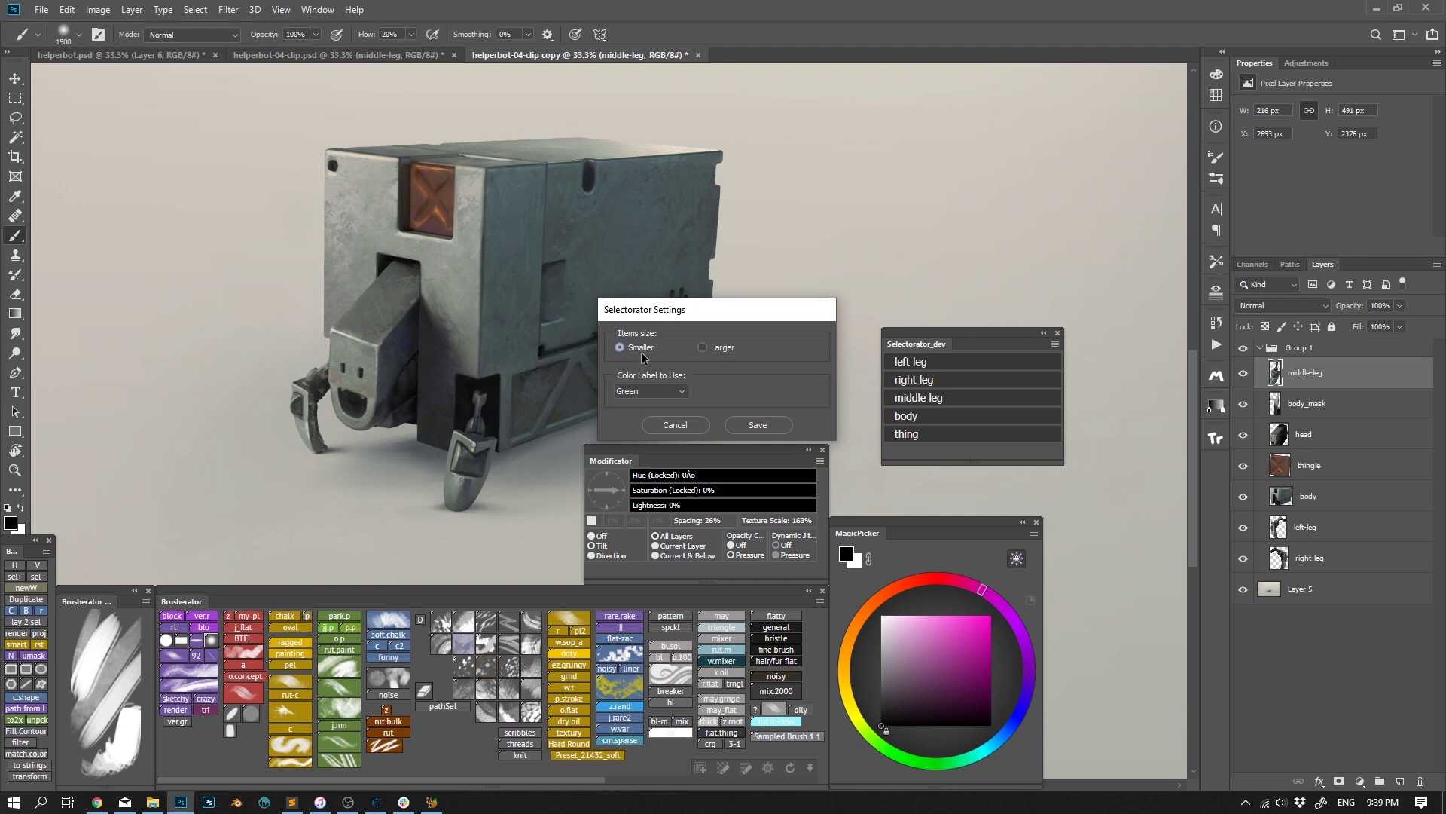
pyautogui.click(758, 425)
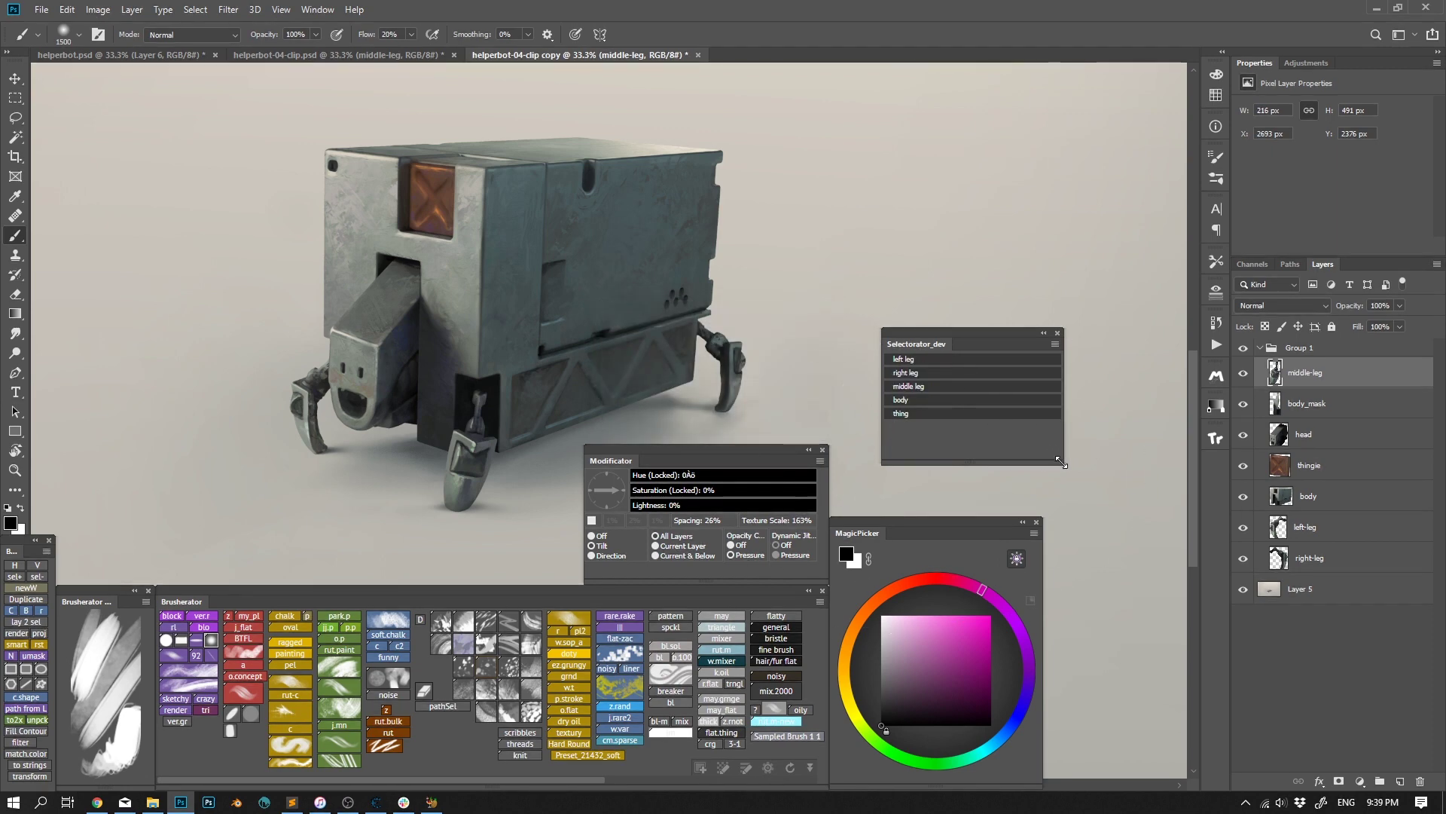
# Shrink the Selectorator panel with icons enabled, place it just above MagicPicker, and load the left leg channel as a selection
pyautogui.moveTo(1061, 461); pyautogui.dragTo(956, 434)
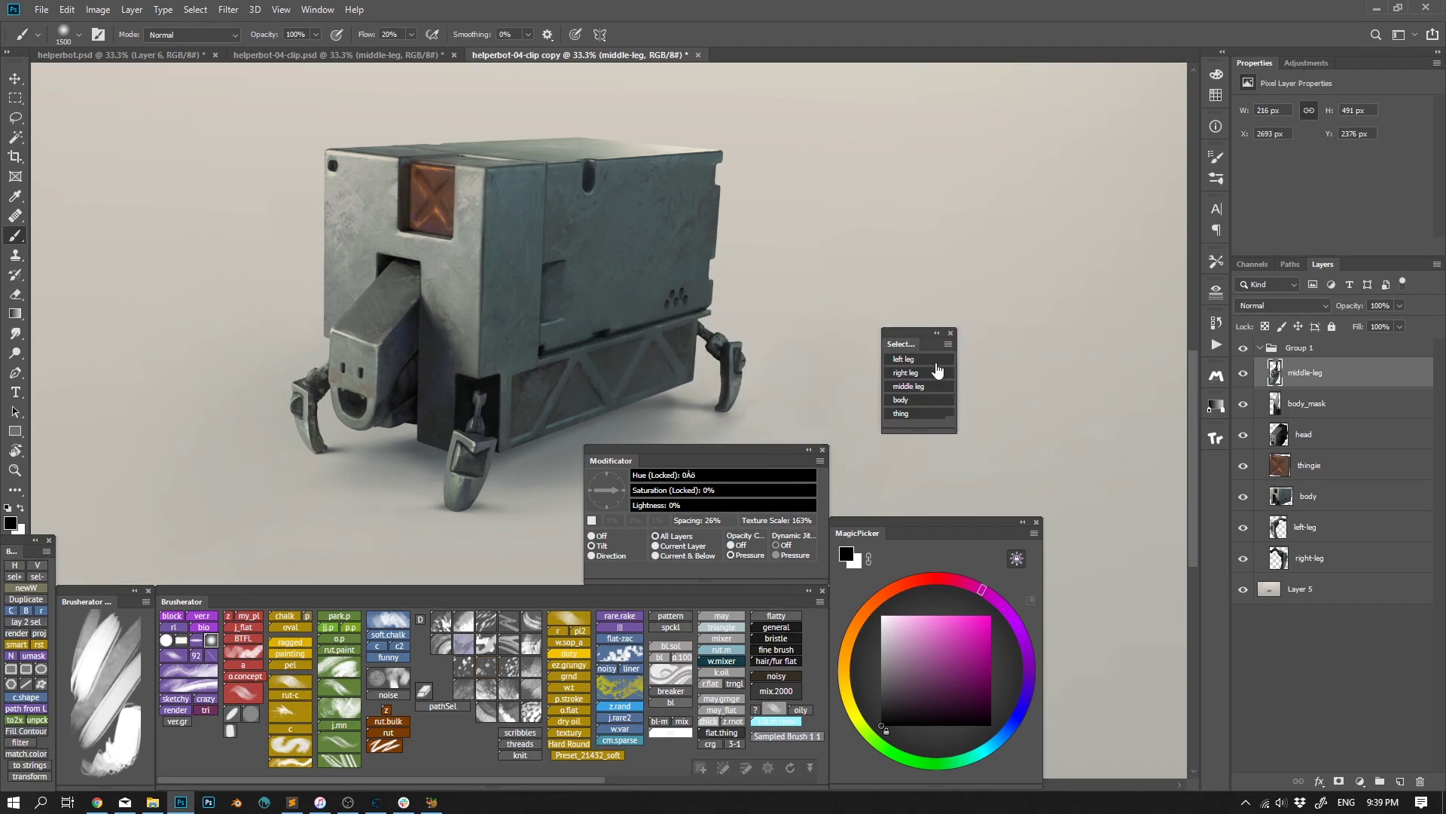
pyautogui.click(942, 354)
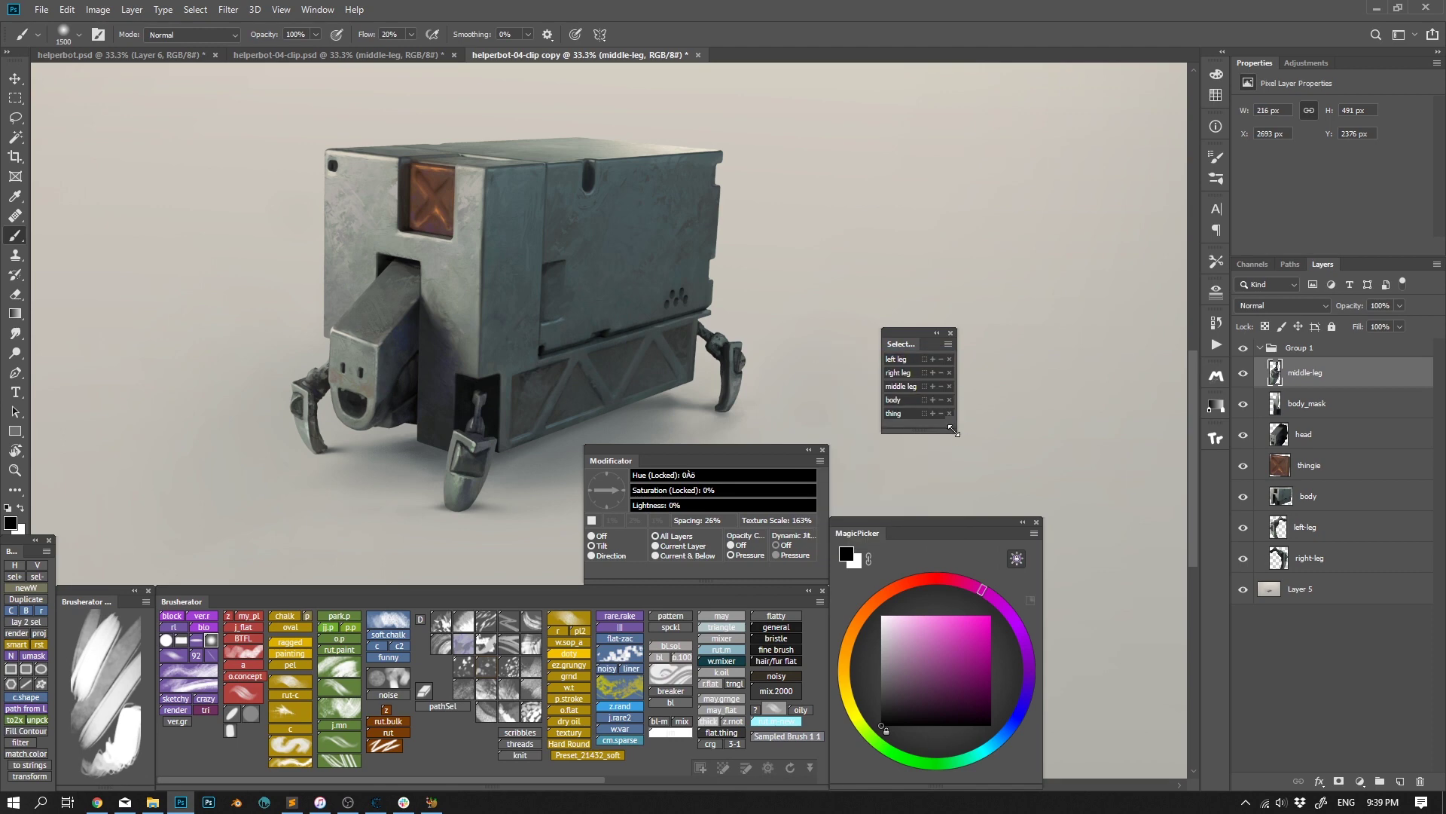
pyautogui.moveTo(907, 332); pyautogui.dragTo(889, 405)
pyautogui.click(910, 434)
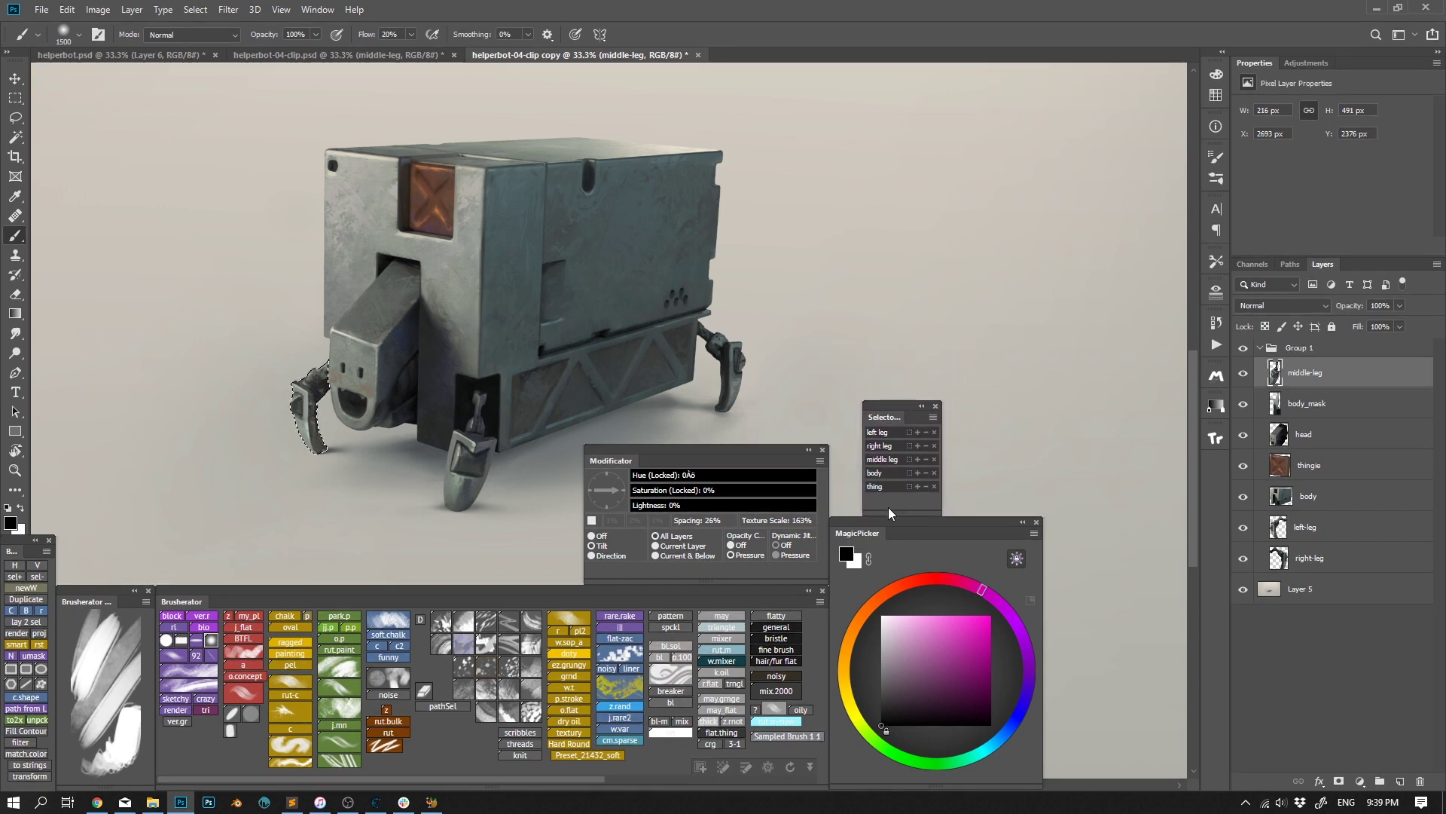